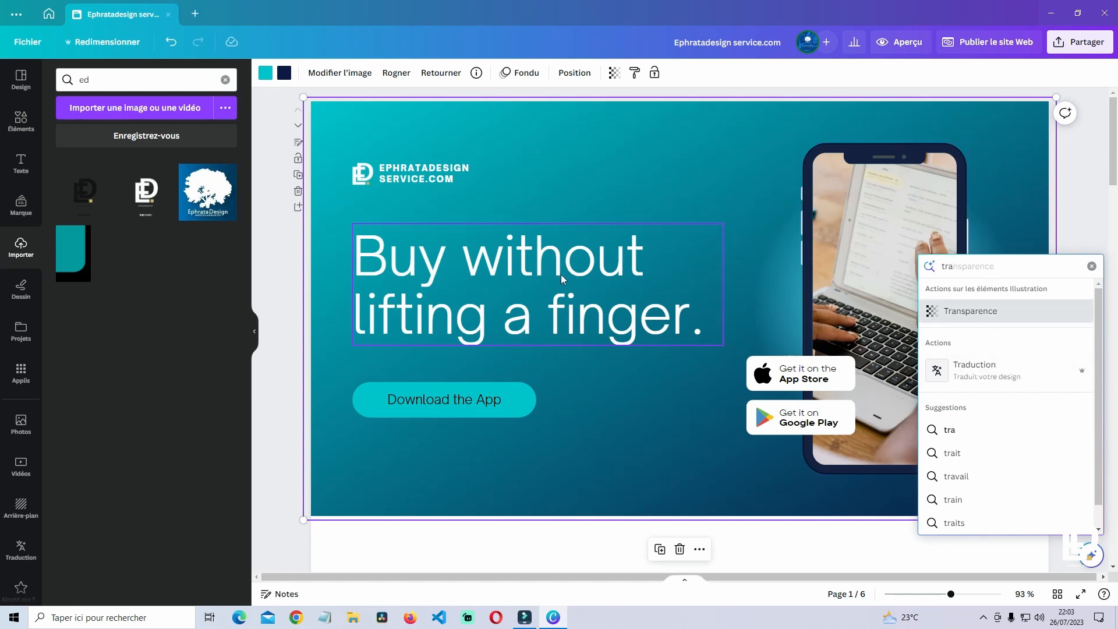
- Translate all six pages into Français (Toutes les pages), adding French copies beside the originals
{"action": "left_click", "coordinate": [1009, 372]}
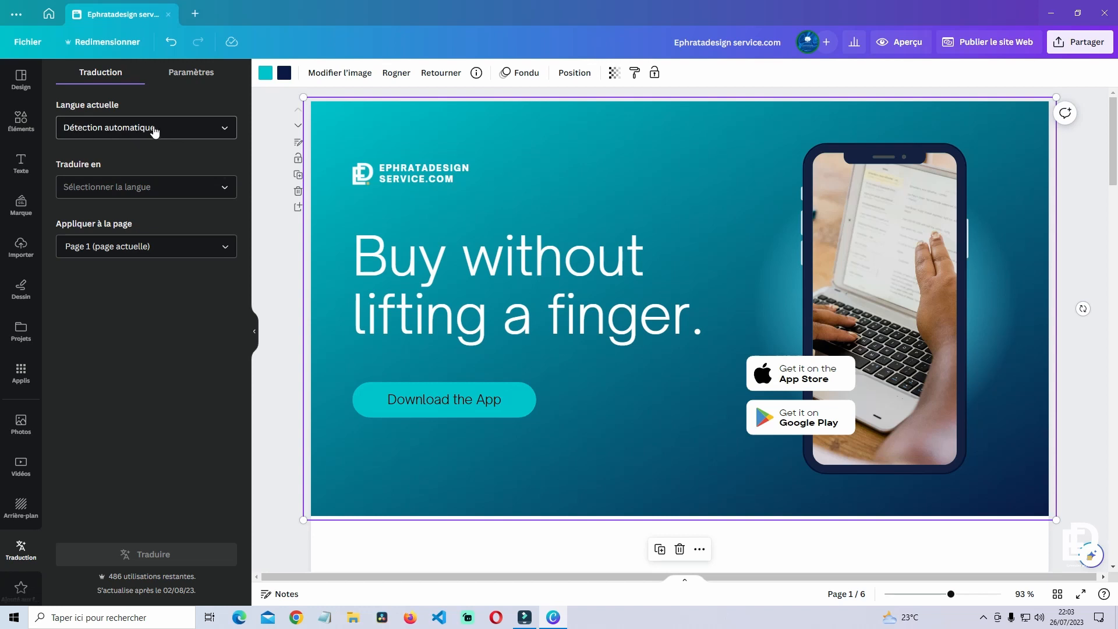
{"action": "left_click", "coordinate": [101, 187]}
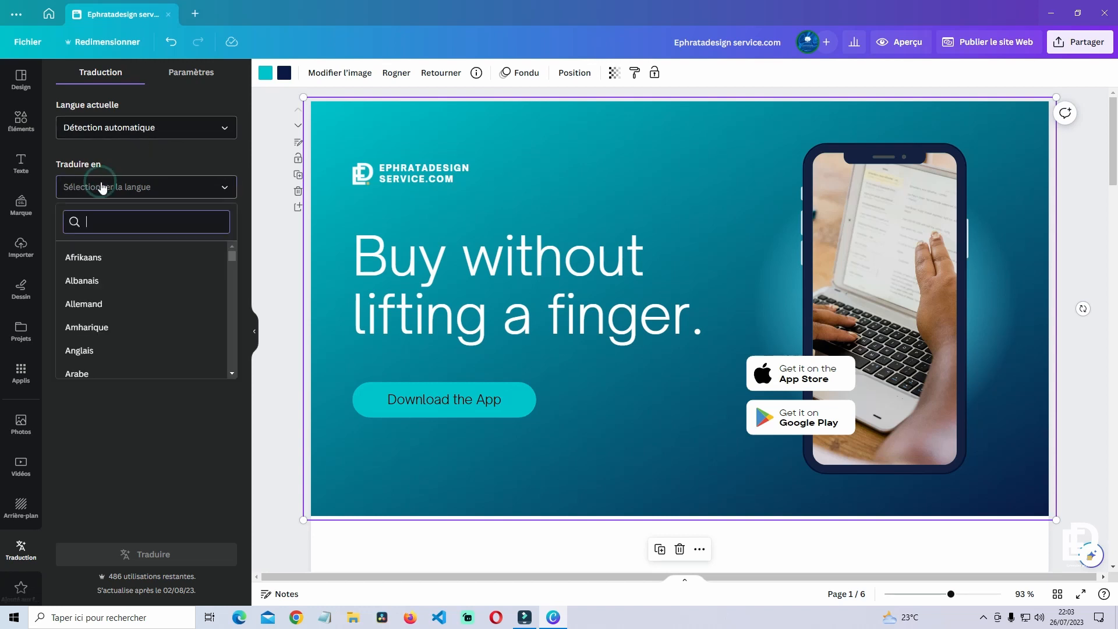
{"action": "type", "text": "fr"}
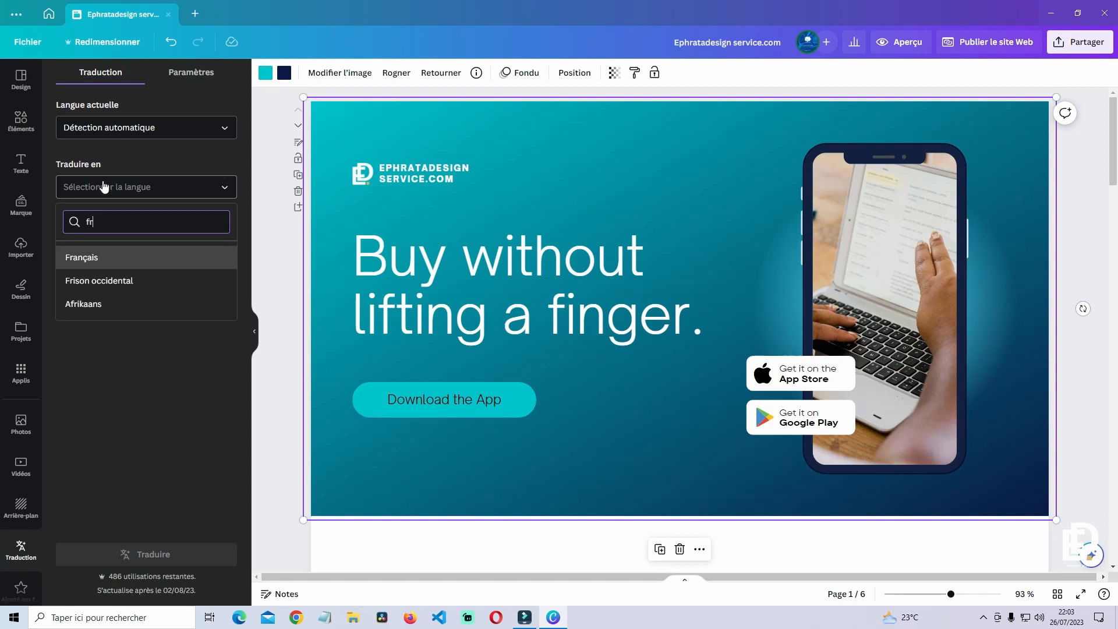
{"action": "left_click", "coordinate": [113, 256]}
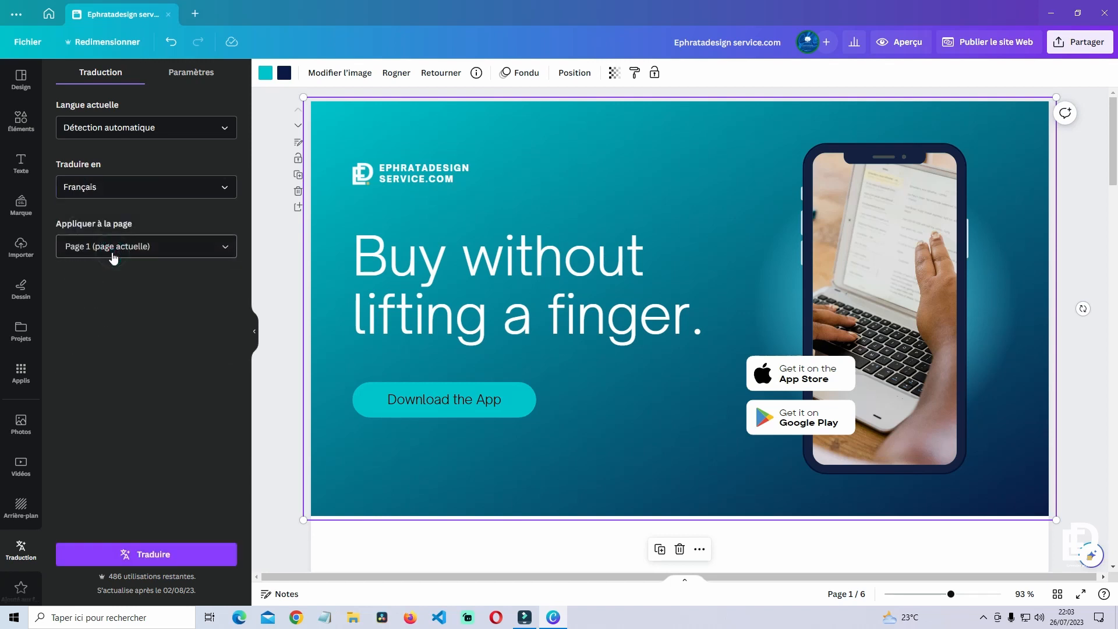
{"action": "left_click", "coordinate": [224, 247]}
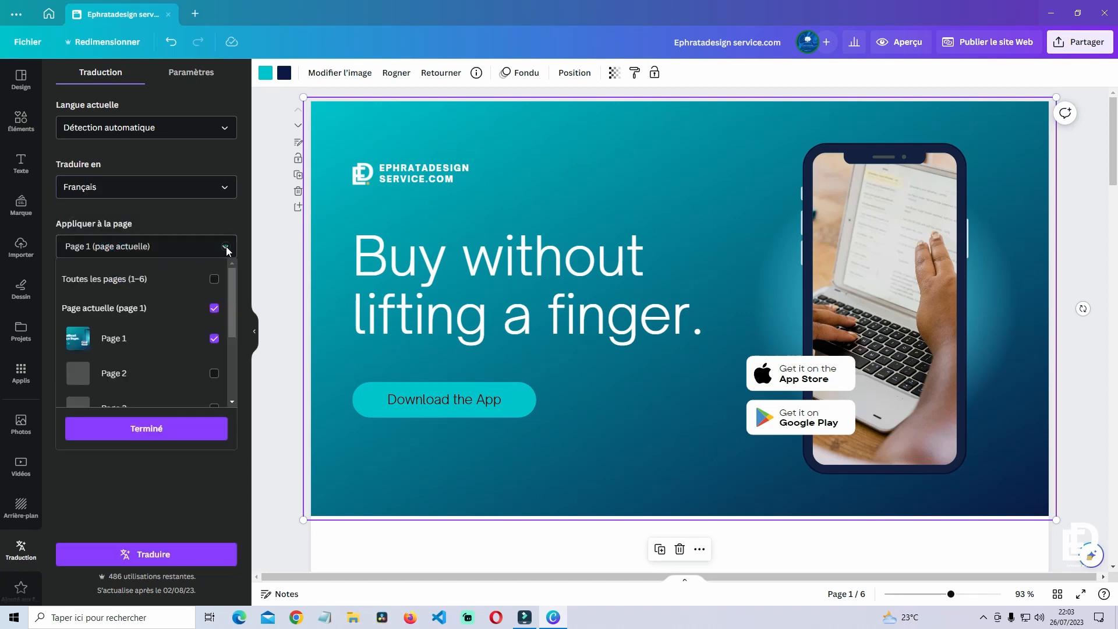
{"action": "left_click", "coordinate": [204, 283]}
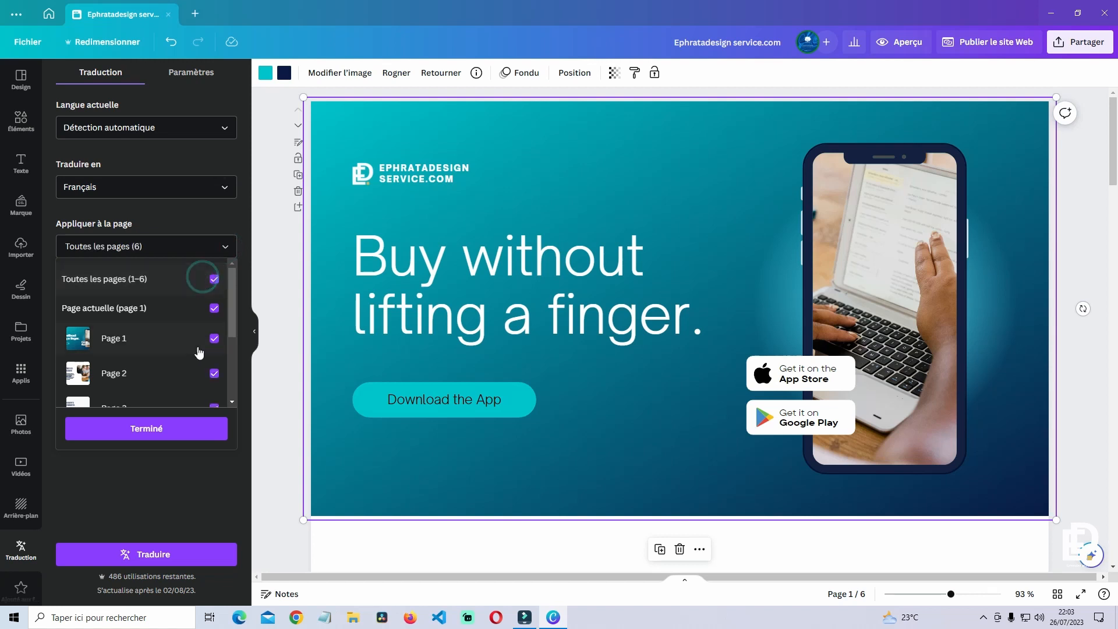
{"action": "left_click", "coordinate": [147, 429]}
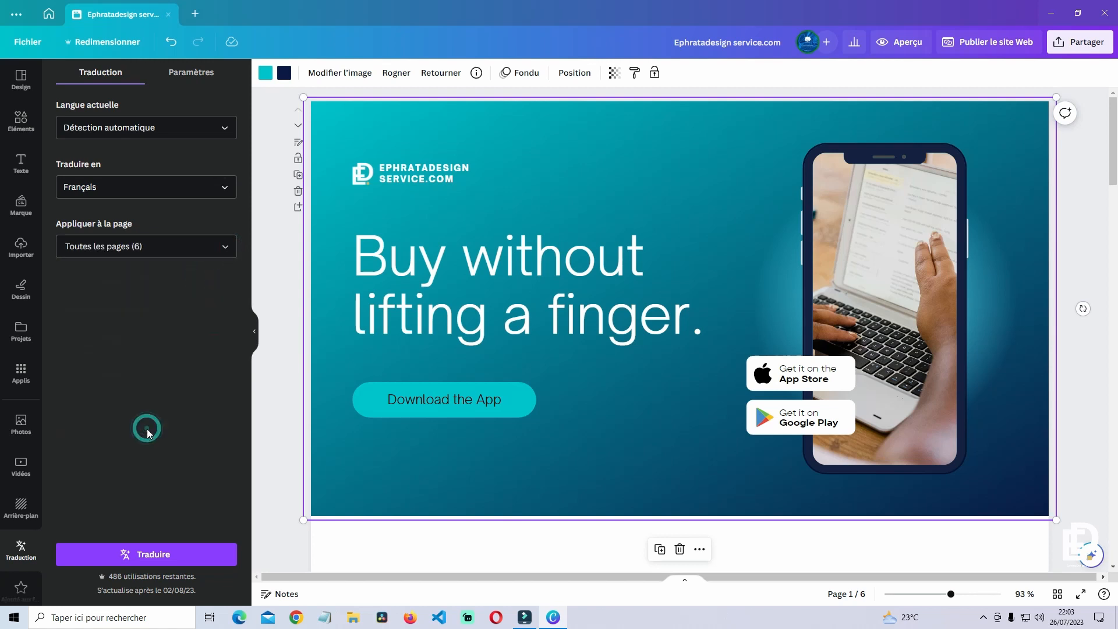
{"action": "left_click", "coordinate": [171, 553]}
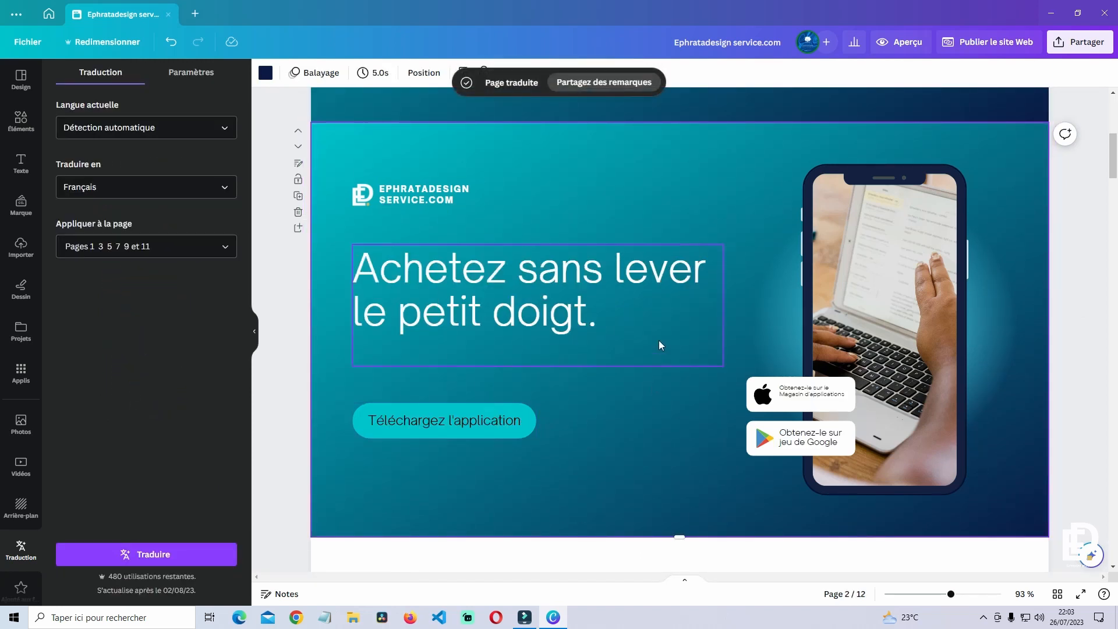
- In grid view, select English pages 1, 3, 5, 7, 9 and 11 and bring up their actions
{"action": "left_click", "coordinate": [1057, 595]}
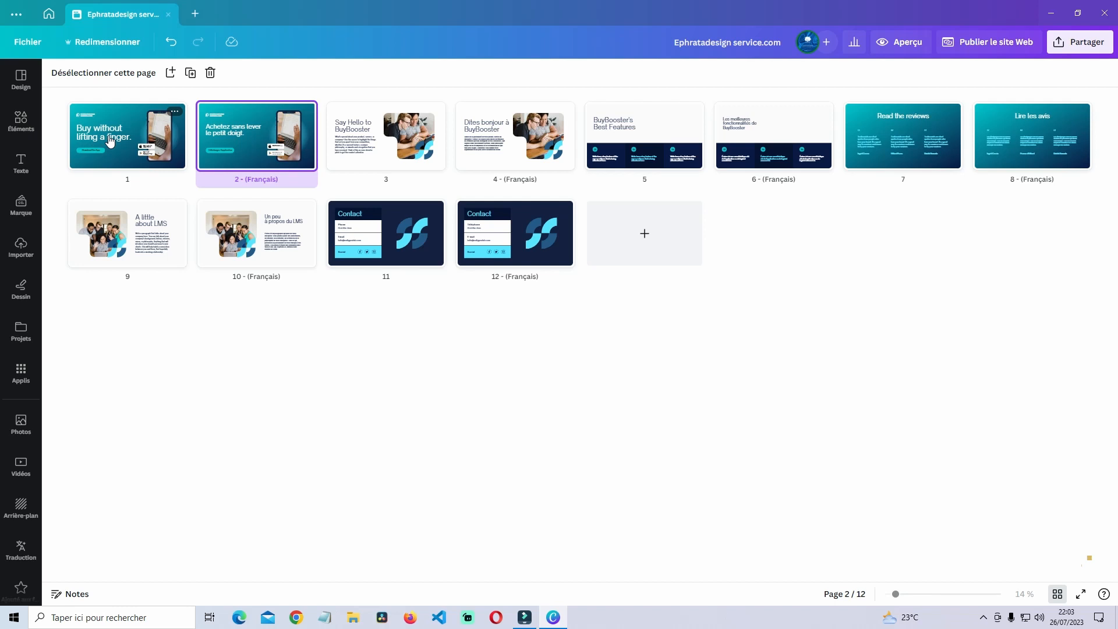
{"action": "left_click", "coordinate": [143, 142]}
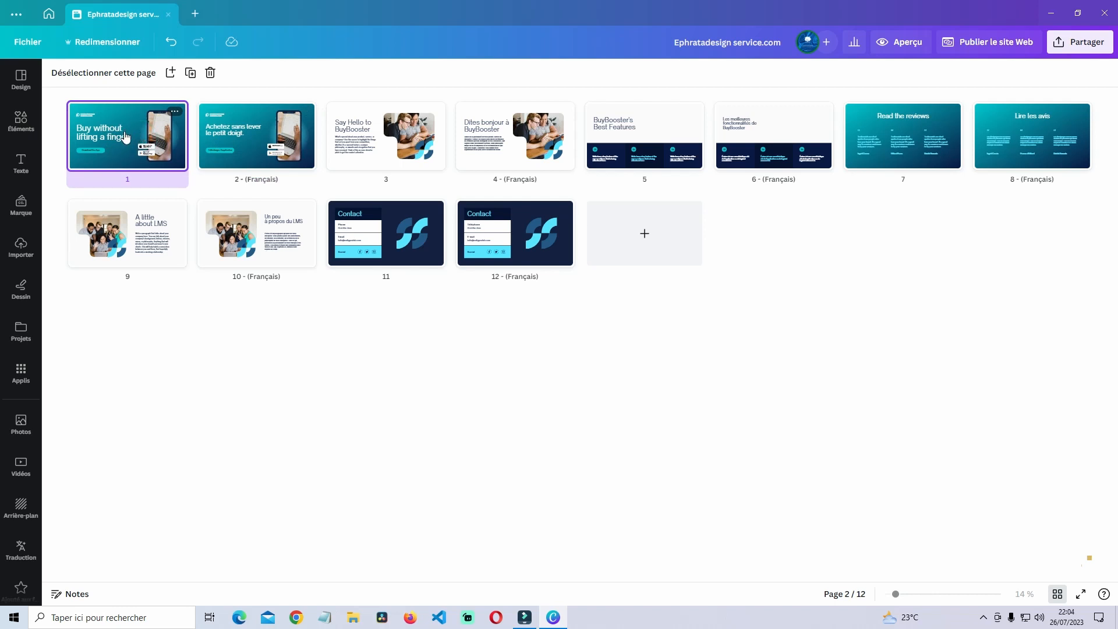
{"action": "left_click", "coordinate": [434, 136], "text": "shift"}
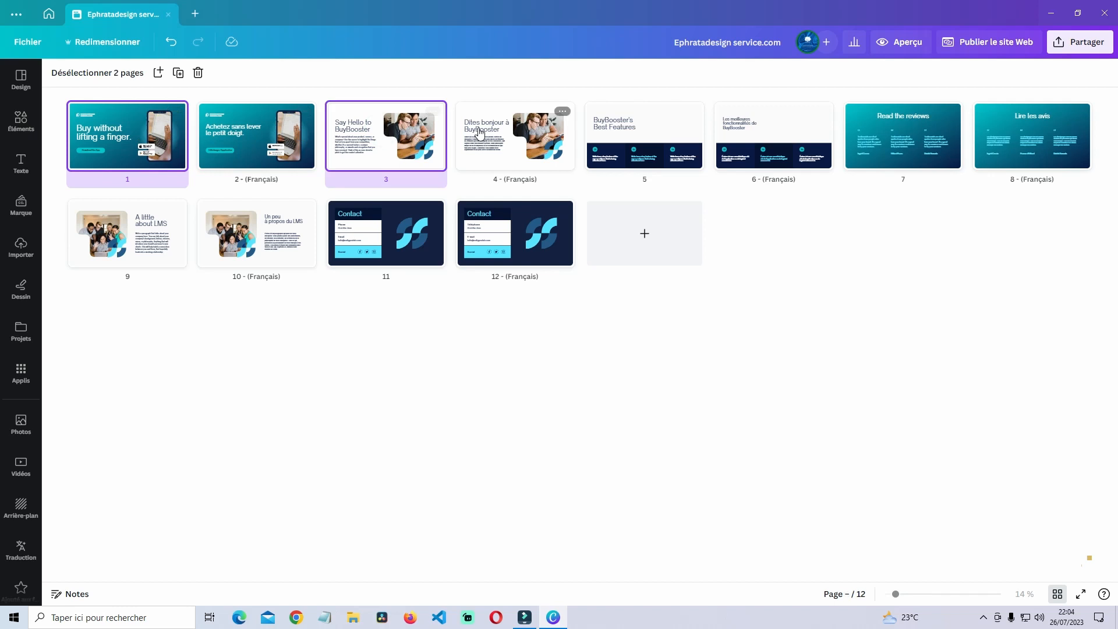
{"action": "left_click", "coordinate": [621, 142], "text": "shift"}
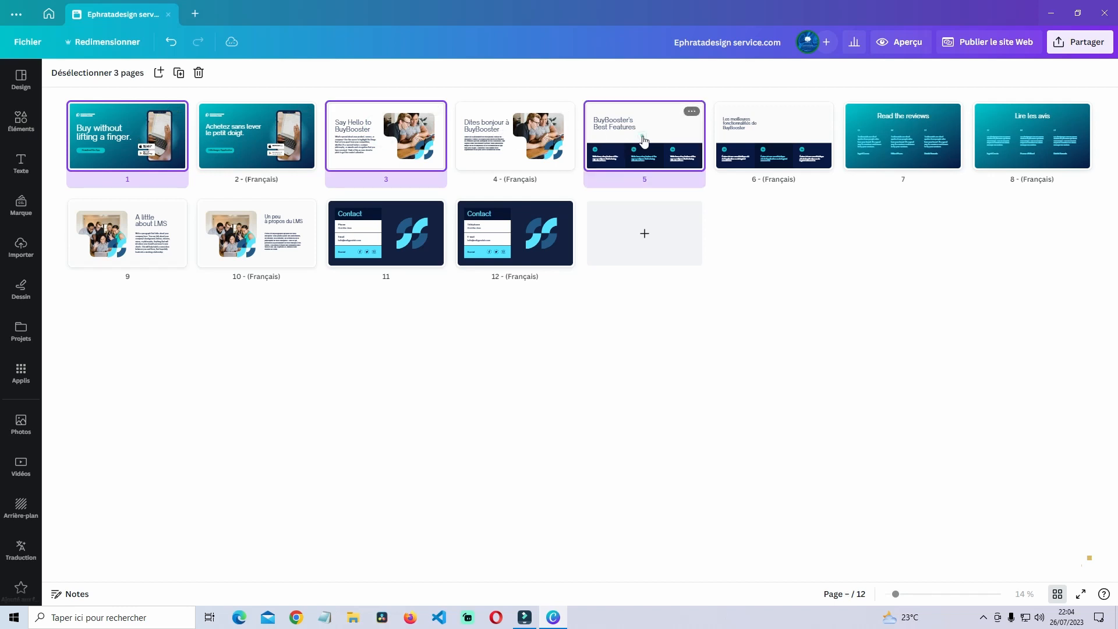
{"action": "left_click", "coordinate": [911, 143], "text": "shift"}
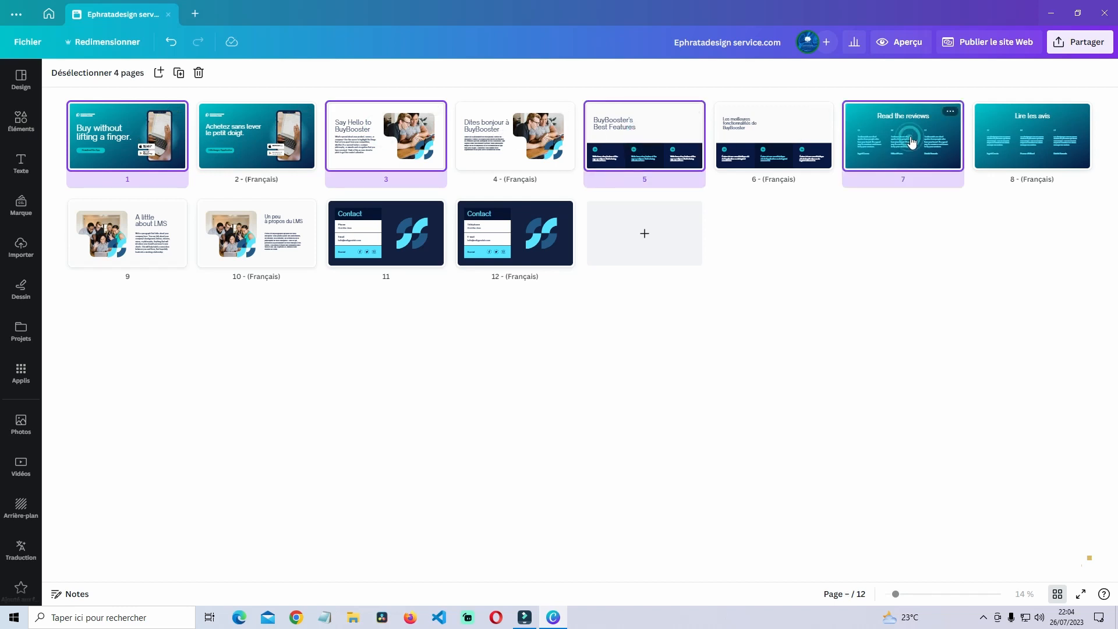
{"action": "left_click", "coordinate": [138, 237], "text": "shift"}
{"action": "left_click", "coordinate": [399, 234], "text": "shift"}
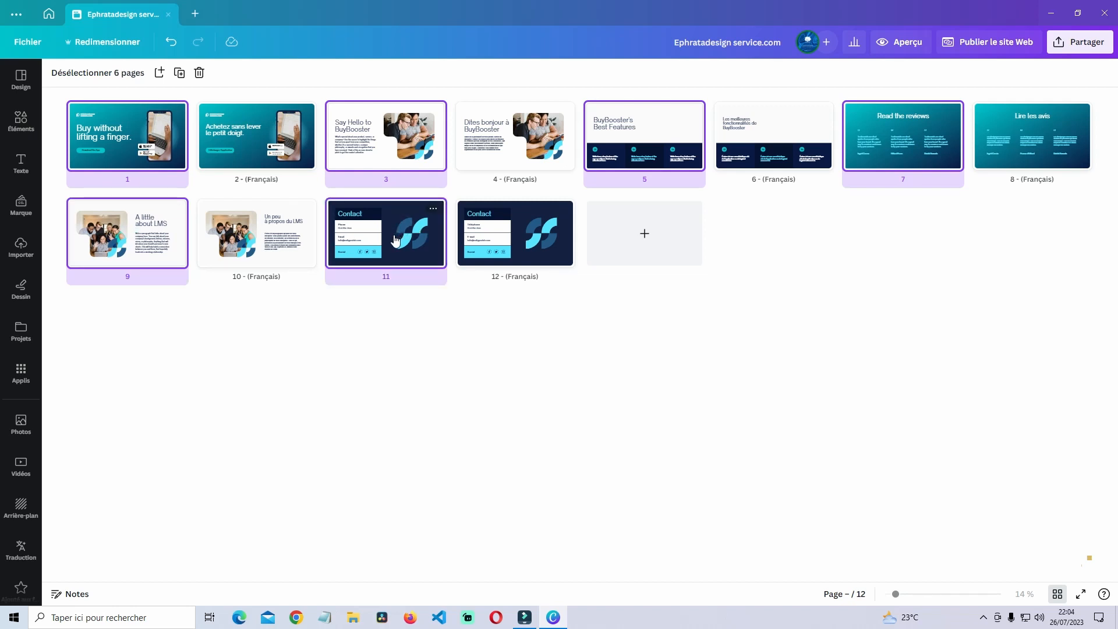
{"action": "right_click", "coordinate": [394, 239]}
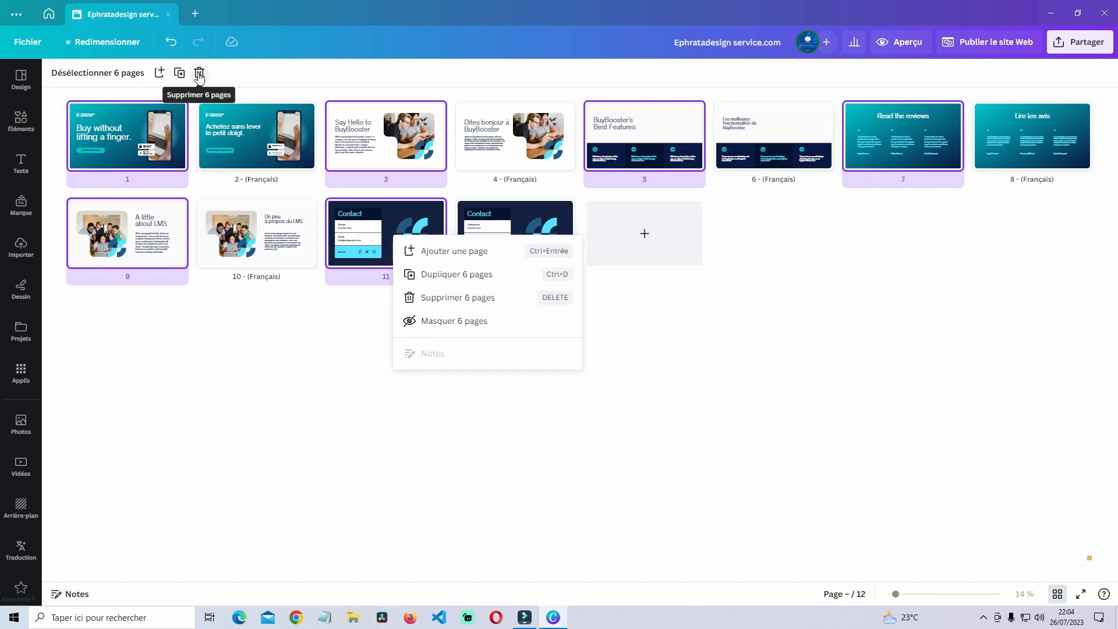
- Delete the six selected English pages and preview the French website
{"action": "left_click", "coordinate": [200, 73]}
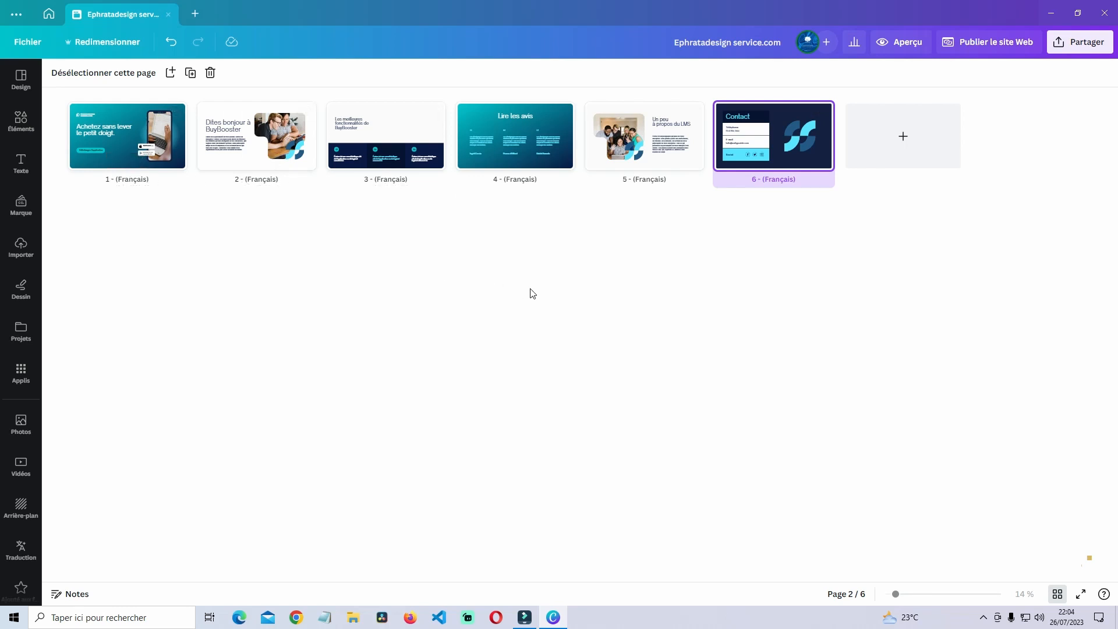
{"action": "left_click", "coordinate": [902, 46]}
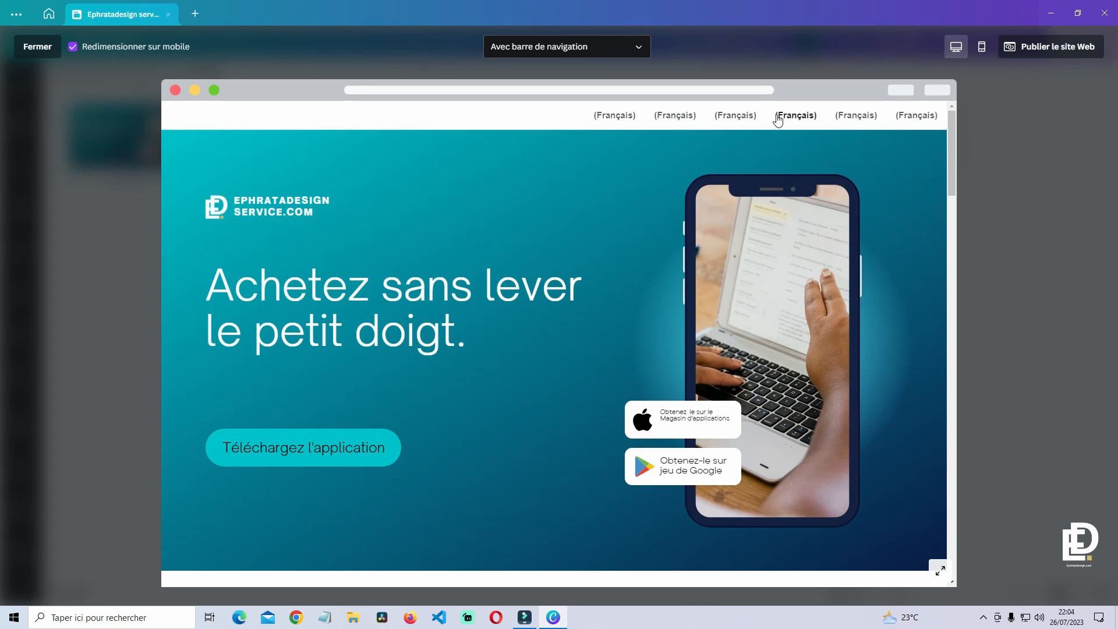
{"action": "left_click", "coordinate": [1003, 135]}
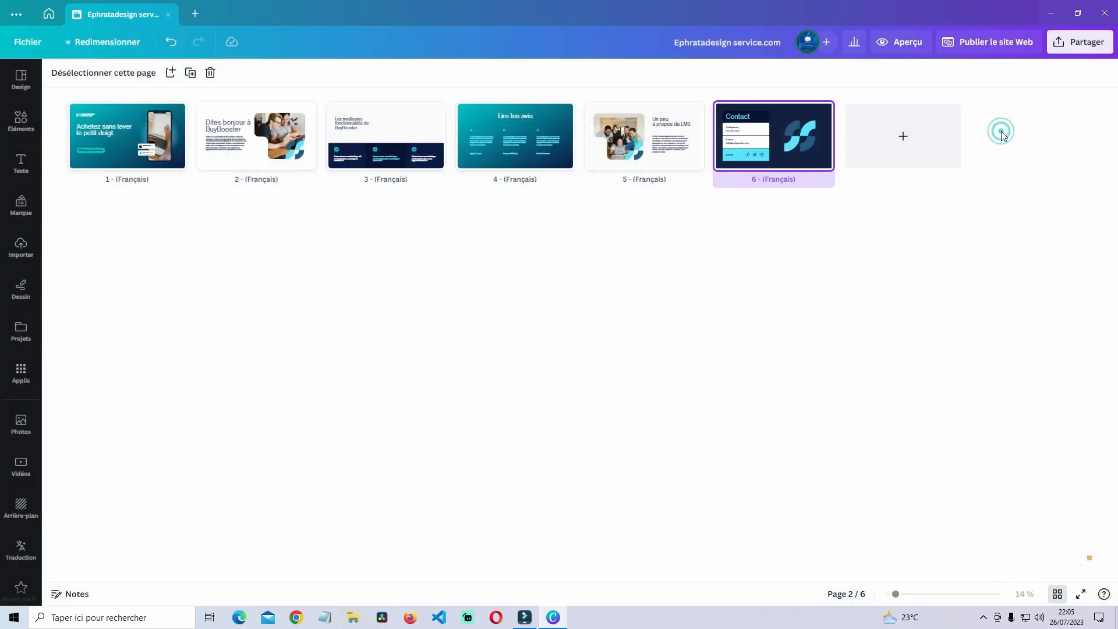
- Retitle pages 1-3 as Accueil, Service and Fonctionnalités, replacing '(Français)'
{"action": "double_click", "coordinate": [131, 180]}
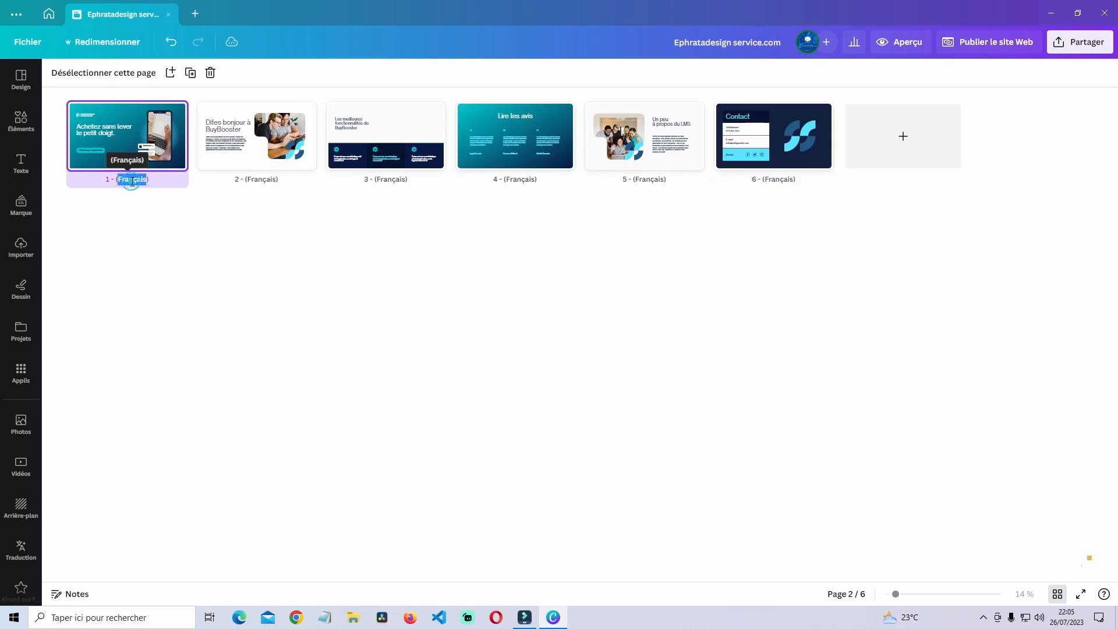
{"action": "key", "text": "BackSpace"}
{"action": "double_click", "coordinate": [260, 178]}
{"action": "type", "text": "Service"}
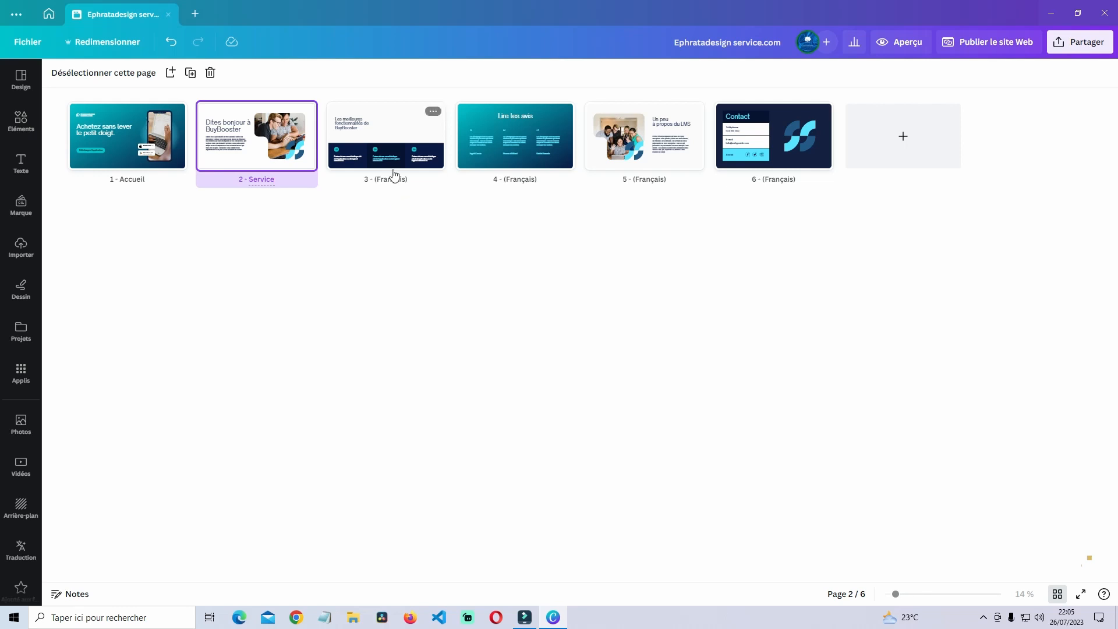
{"action": "double_click", "coordinate": [386, 178]}
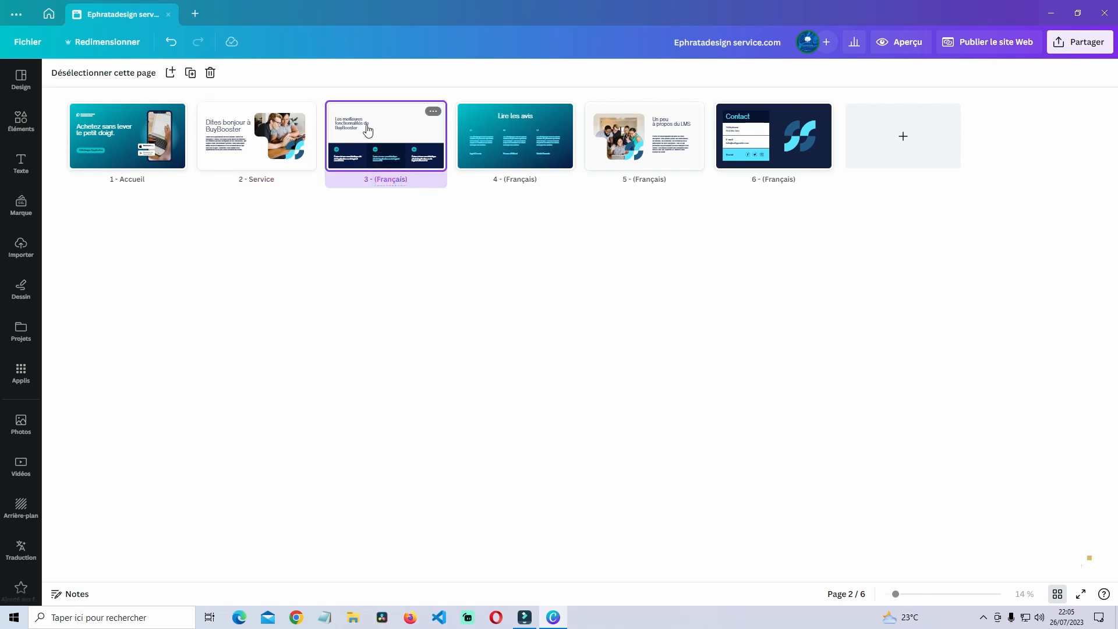
{"action": "left_click_drag", "start_coordinate": [409, 179], "coordinate": [371, 183]}
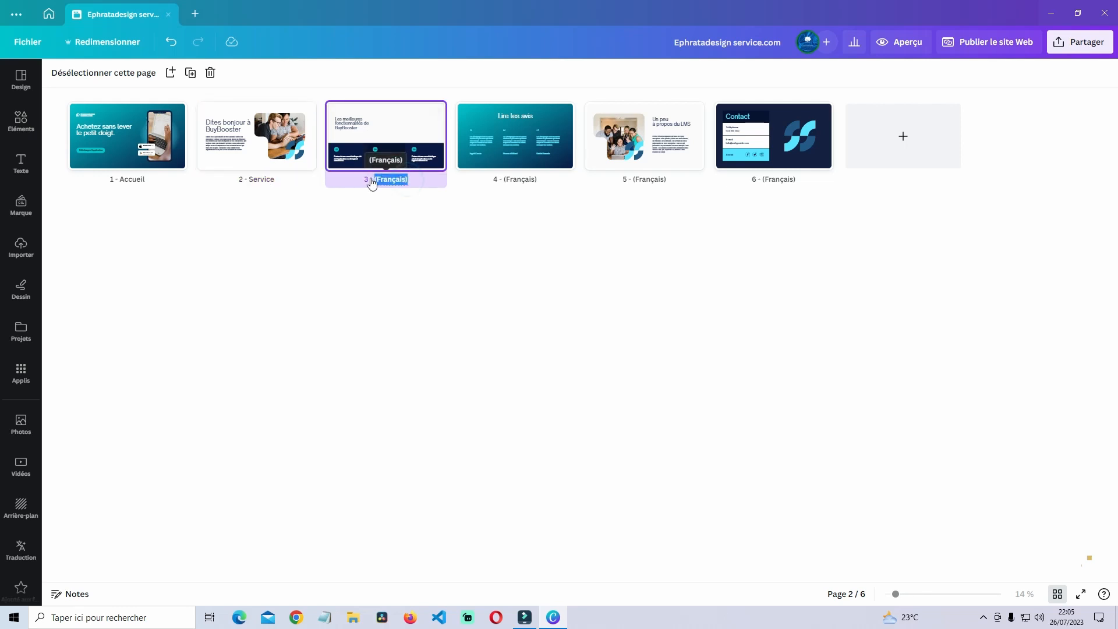
{"action": "type", "text": "Fonctionnalités"}
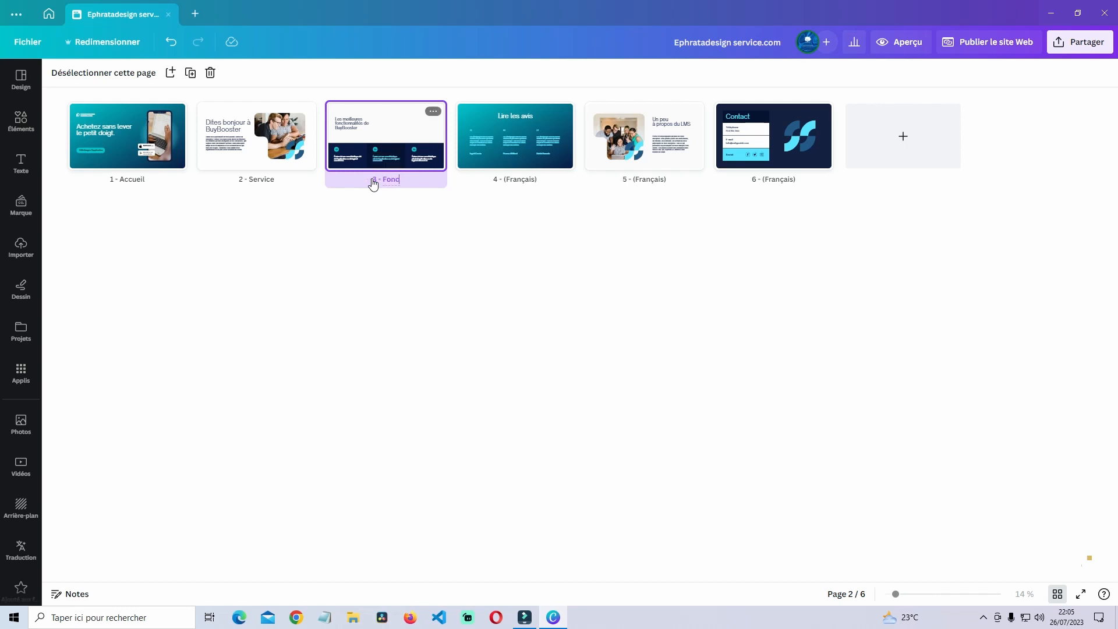
- Retitle pages 4-6 as Les avis, à propos and Contact
{"action": "left_click", "coordinate": [524, 180]}
{"action": "double_click", "coordinate": [525, 180]}
{"action": "key", "text": "BackSpace"}
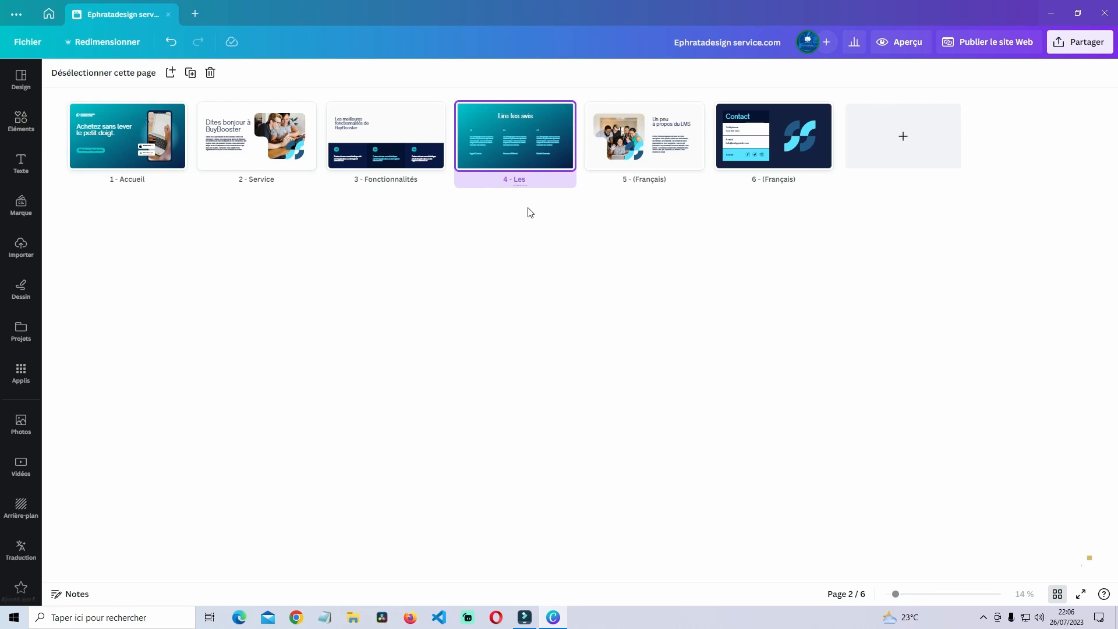
{"action": "type", "text": "Les Avis"}
{"action": "left_click", "coordinate": [665, 180]}
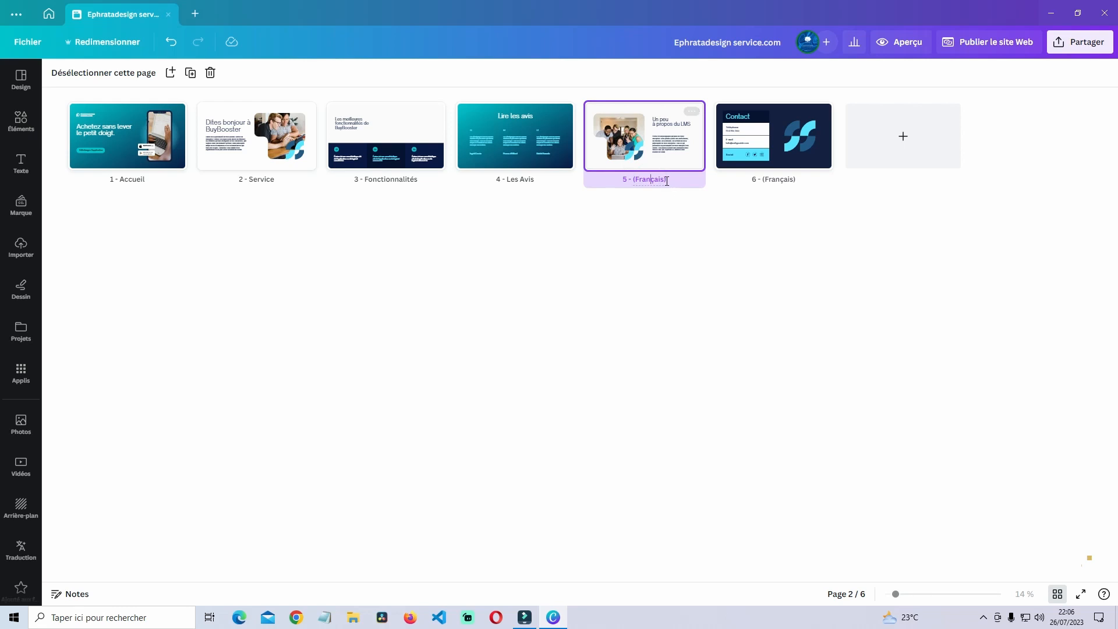
{"action": "left_click_drag", "start_coordinate": [666, 180], "coordinate": [638, 179]}
{"action": "type", "text": "à"}
{"action": "type", "text": " Prop"}
{"action": "type", "text": "p"}
{"action": "left_click", "coordinate": [765, 180]}
{"action": "double_click", "coordinate": [764, 180]}
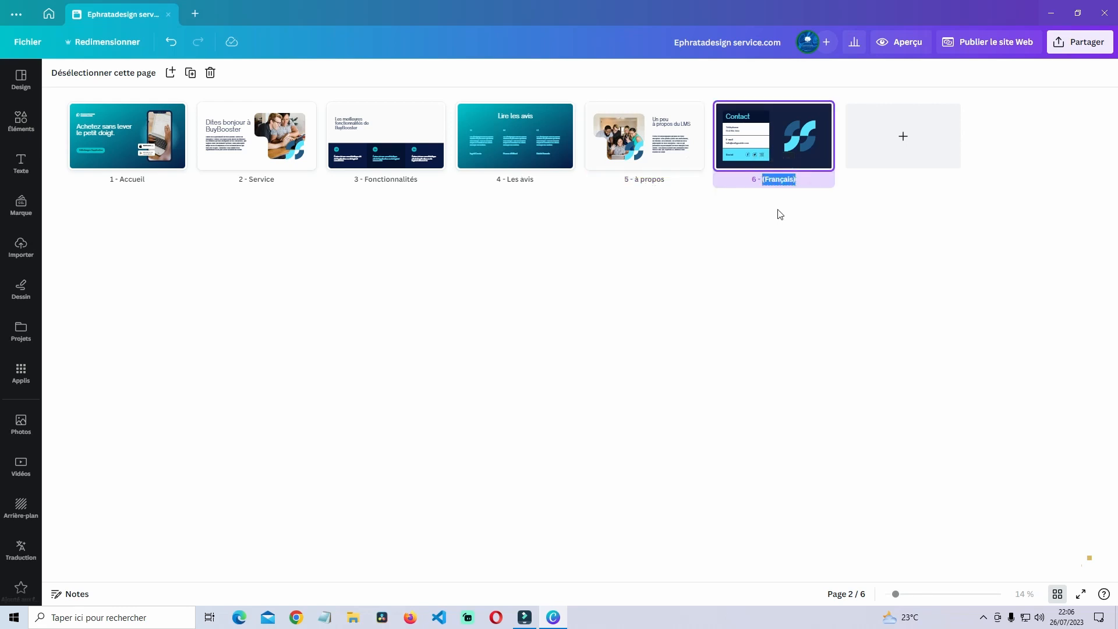
{"action": "type", "text": "Contact"}
{"action": "key", "text": "BackSpace"}
{"action": "key", "text": "shift+Left"}
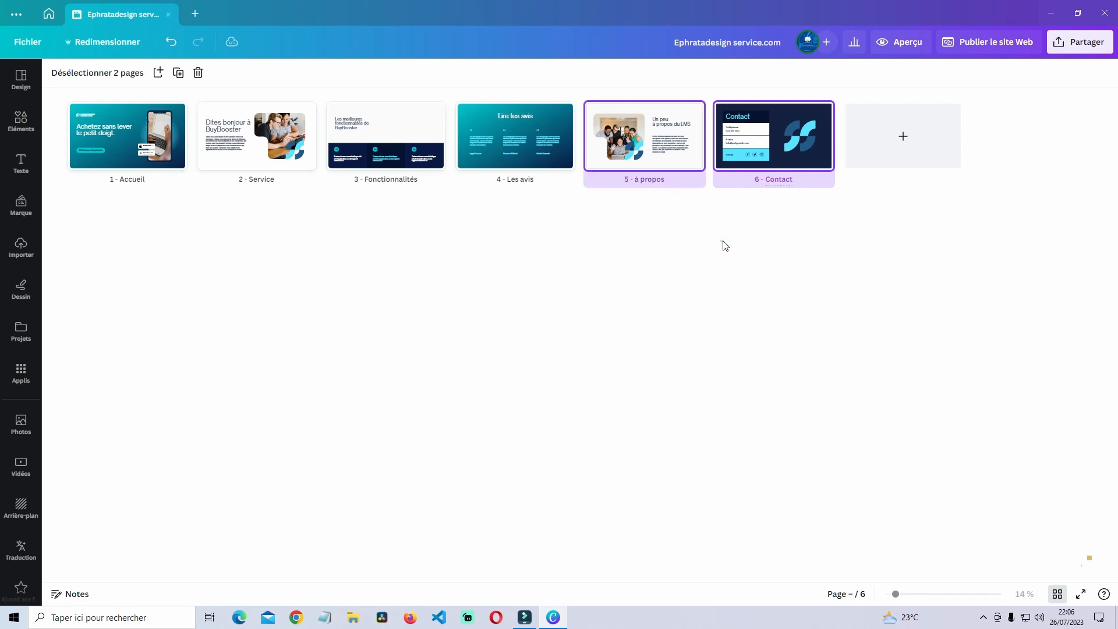
- Preview the site in mobile layout and jump to a section via the hamburger menu
{"action": "left_click", "coordinate": [899, 42]}
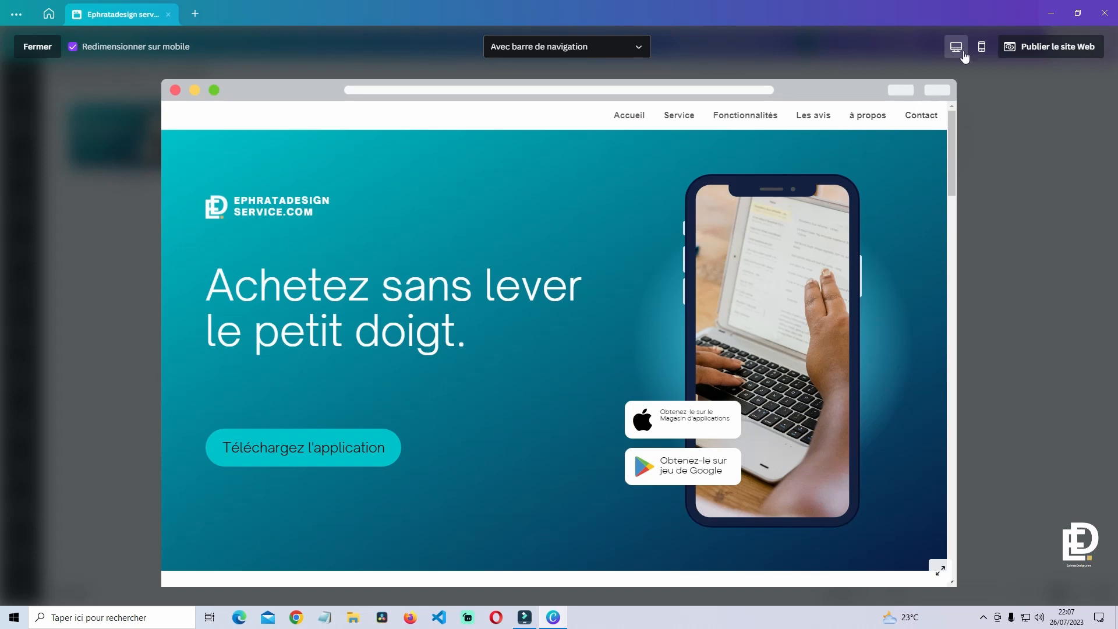
{"action": "left_click", "coordinate": [981, 46]}
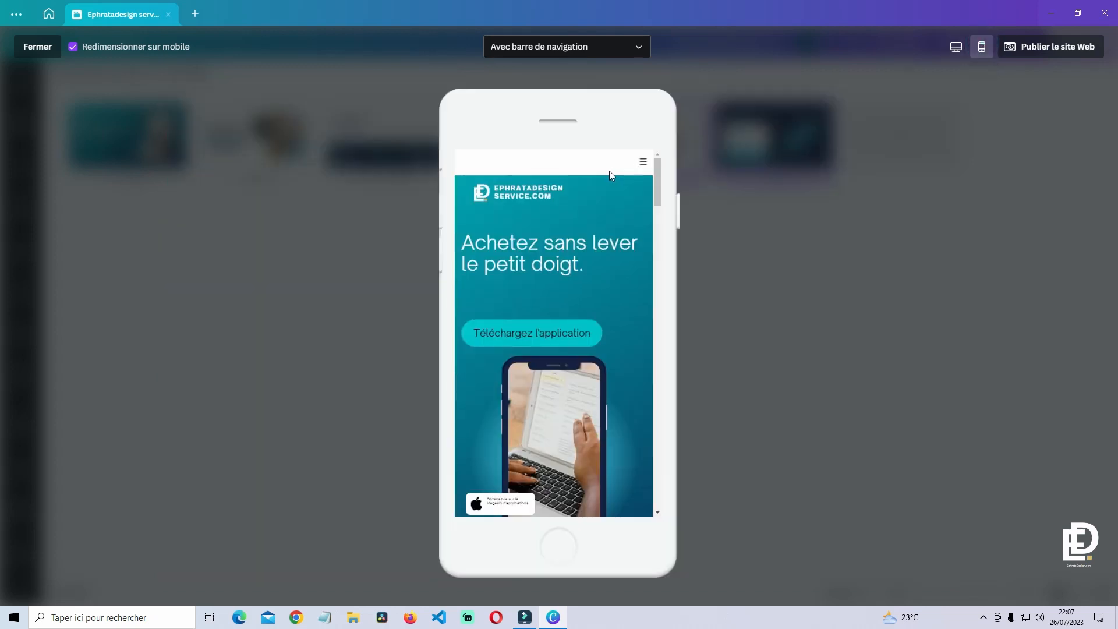
{"action": "left_click", "coordinate": [645, 164]}
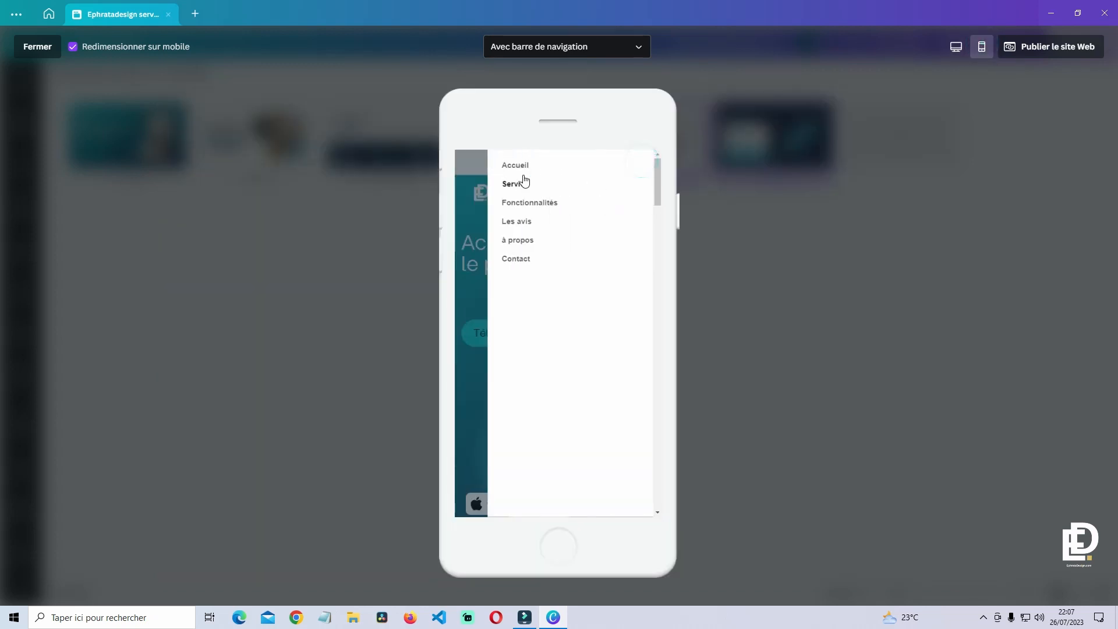
{"action": "left_click", "coordinate": [525, 263]}
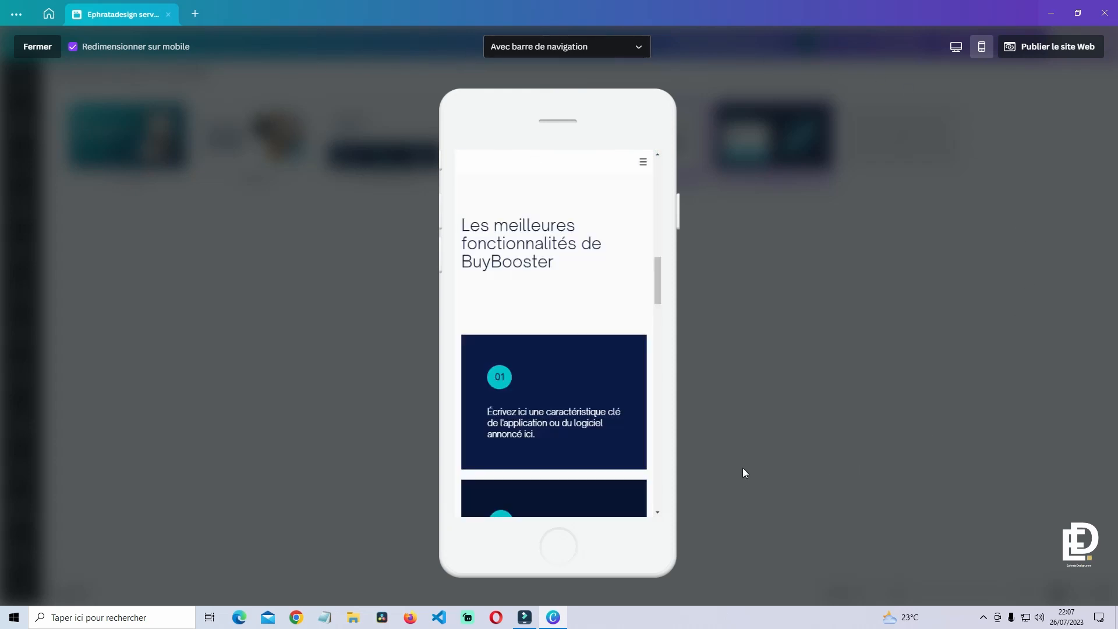
{"action": "left_click", "coordinate": [597, 53]}
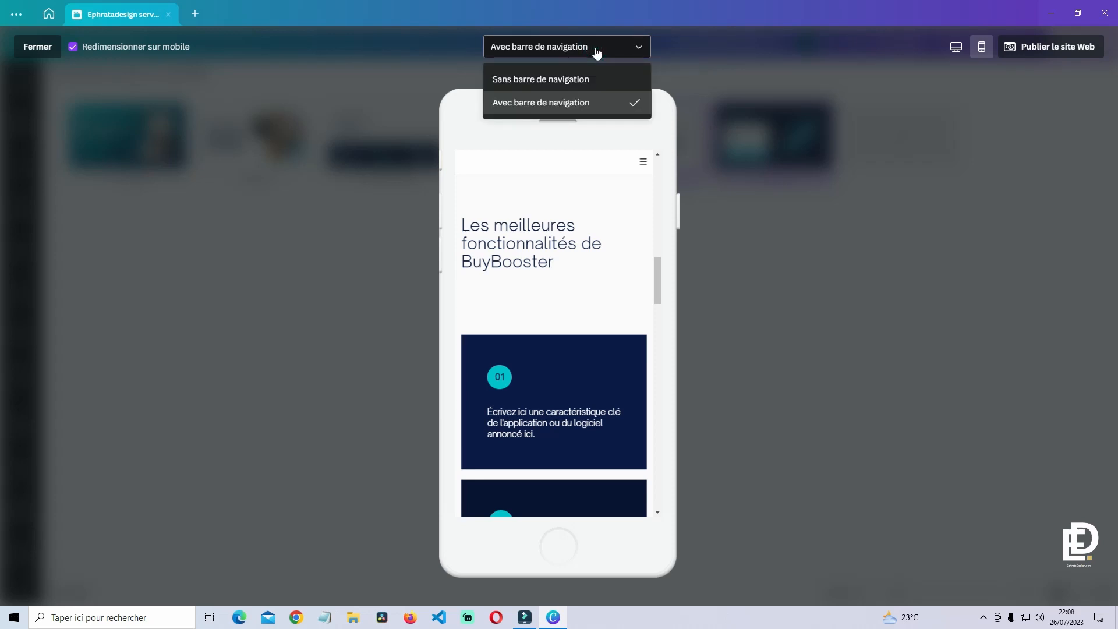
- Preview the site with 'Sans barre de navigation' and scroll through it
{"action": "left_click", "coordinate": [590, 83]}
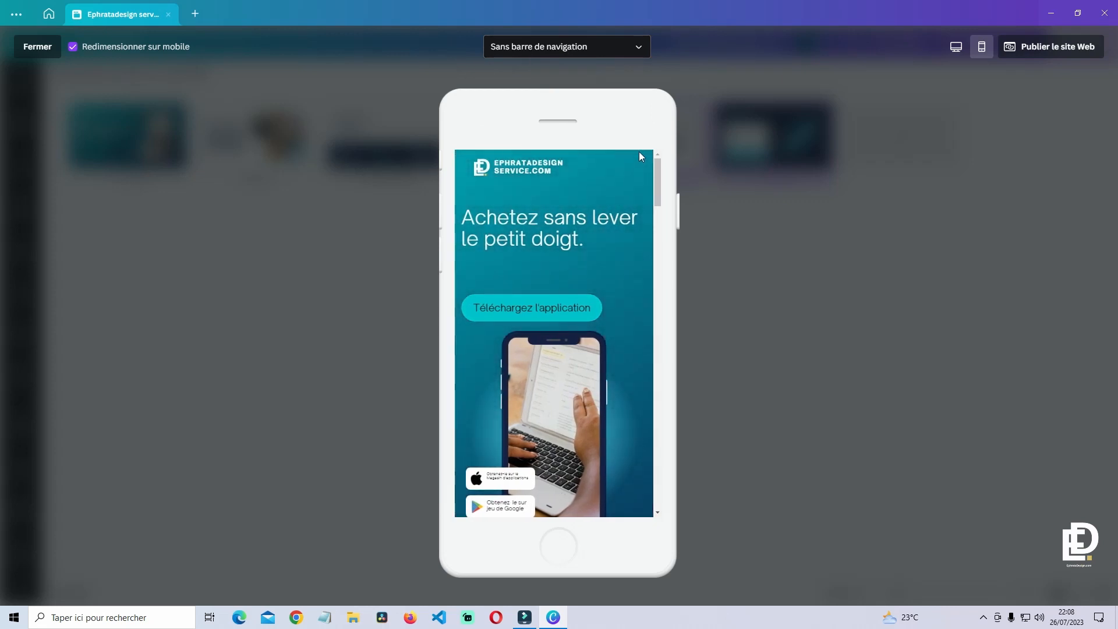
{"action": "scroll", "coordinate": [605, 215], "scroll_direction": "down", "scroll_amount": 10}
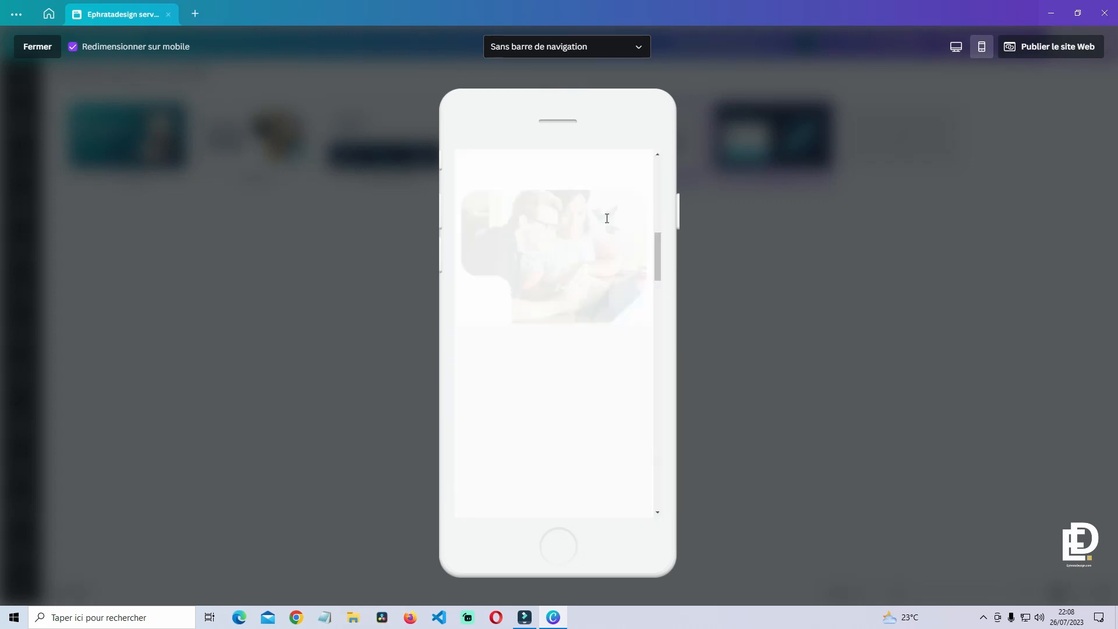
{"action": "scroll", "coordinate": [628, 278], "scroll_direction": "down", "scroll_amount": 5}
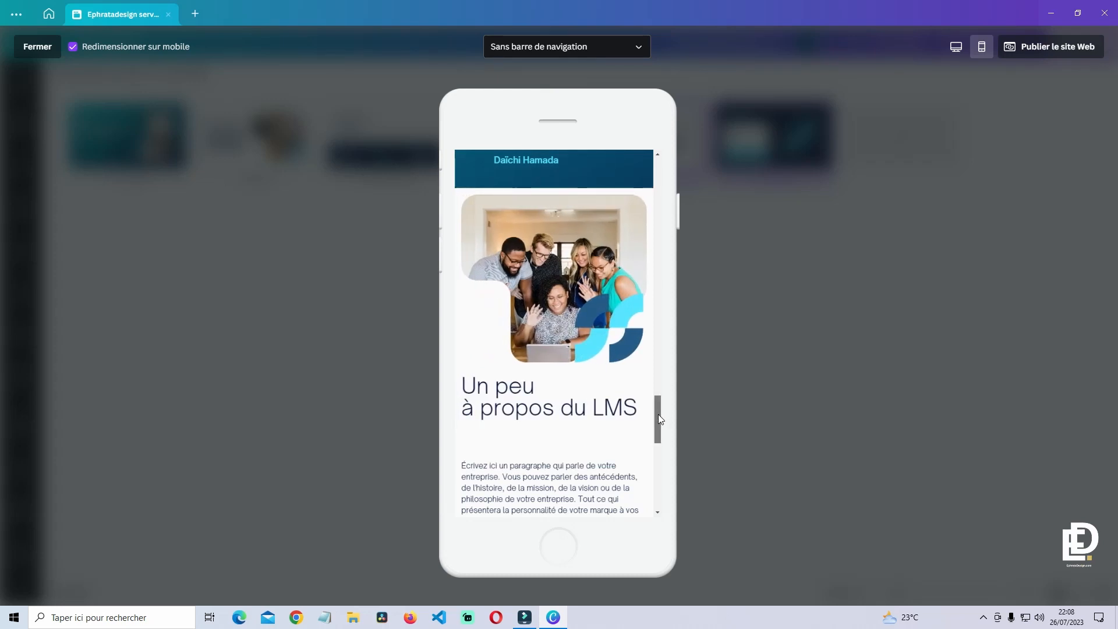
{"action": "left_click_drag", "start_coordinate": [662, 414], "coordinate": [665, 224]}
- Return to desktop layout, restore 'Avec barre de navigation' and jump to Fonctionnalités
{"action": "left_click", "coordinate": [955, 46]}
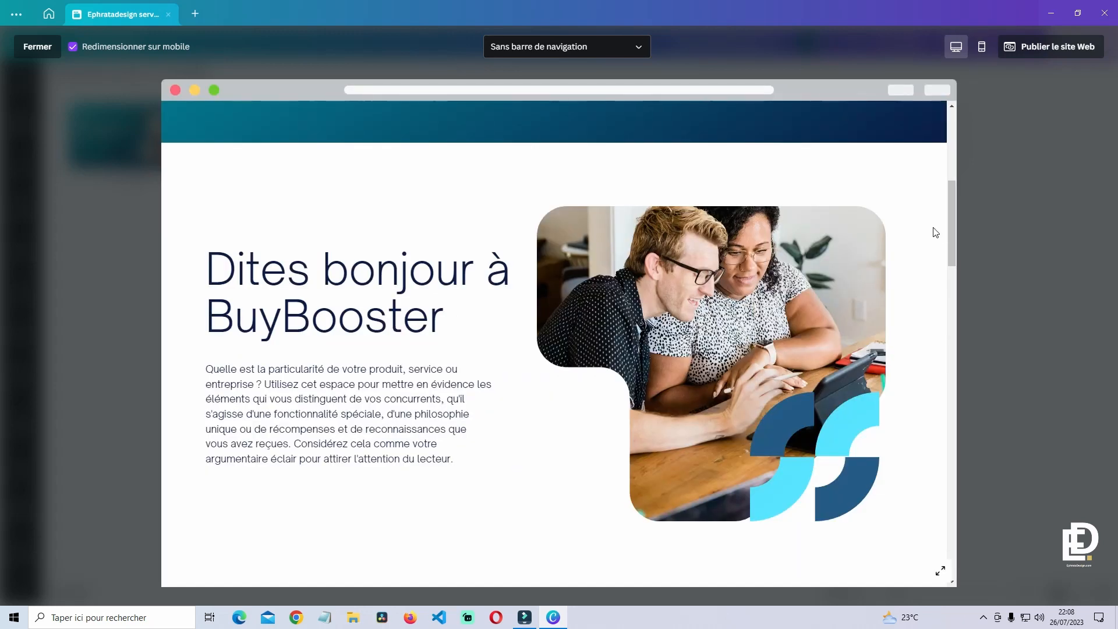
{"action": "left_click_drag", "start_coordinate": [952, 214], "coordinate": [940, 148]}
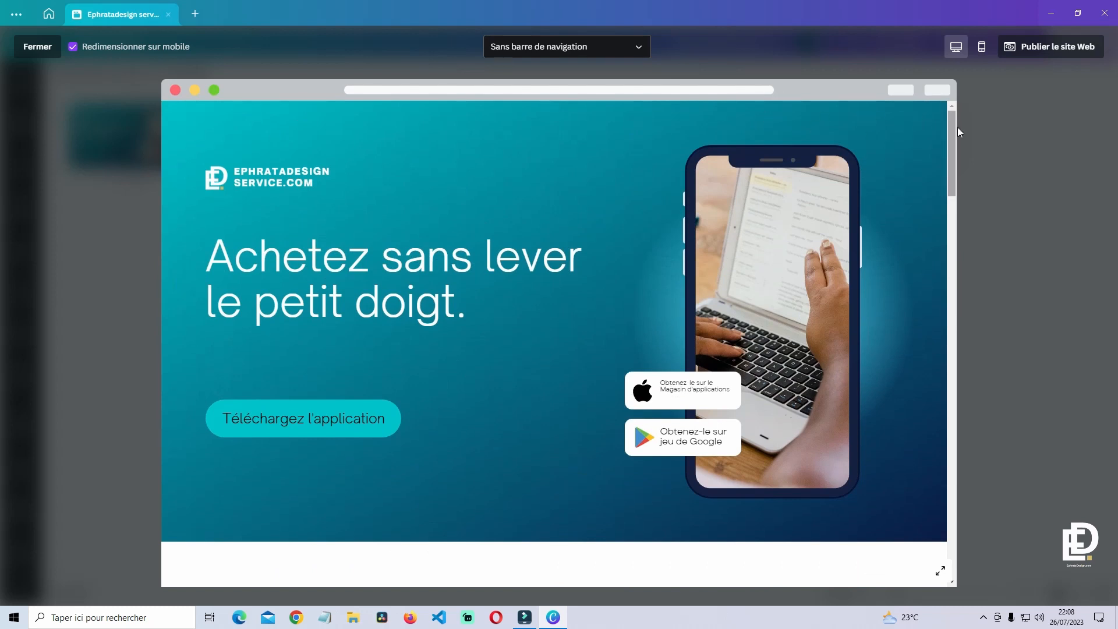
{"action": "left_click_drag", "start_coordinate": [952, 135], "coordinate": [931, 359]}
{"action": "left_click", "coordinate": [566, 47]}
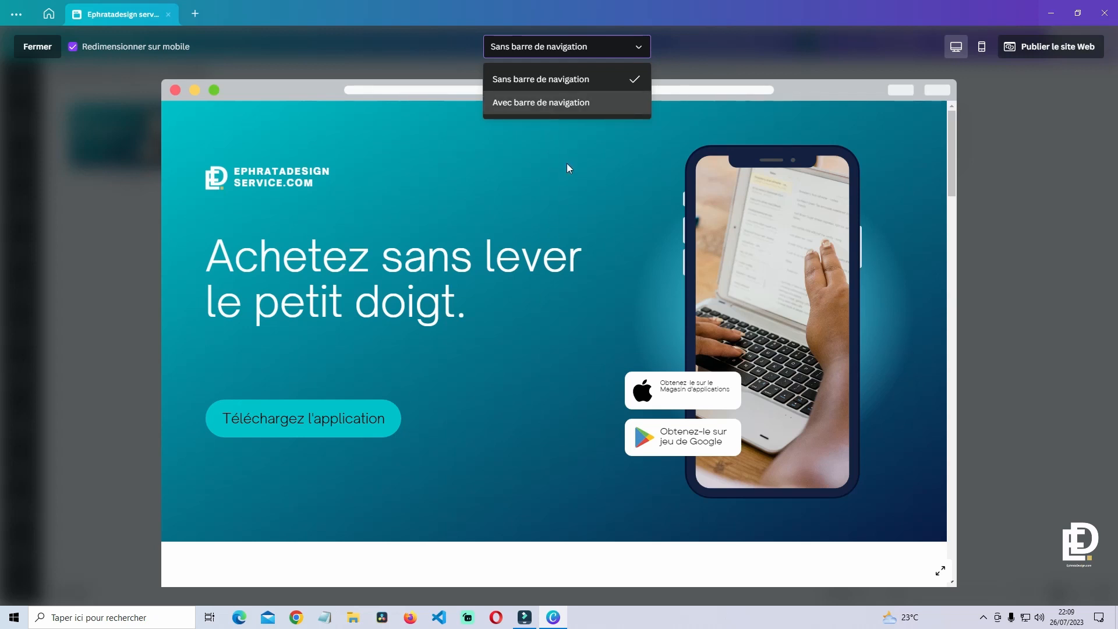
{"action": "left_click", "coordinate": [563, 106]}
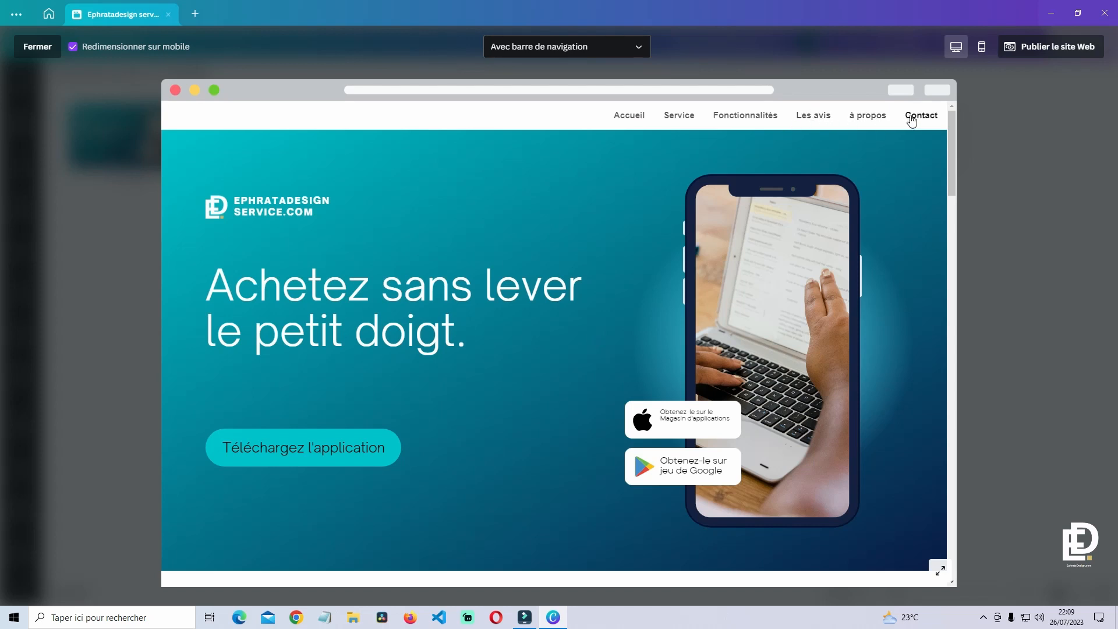
{"action": "left_click", "coordinate": [756, 122]}
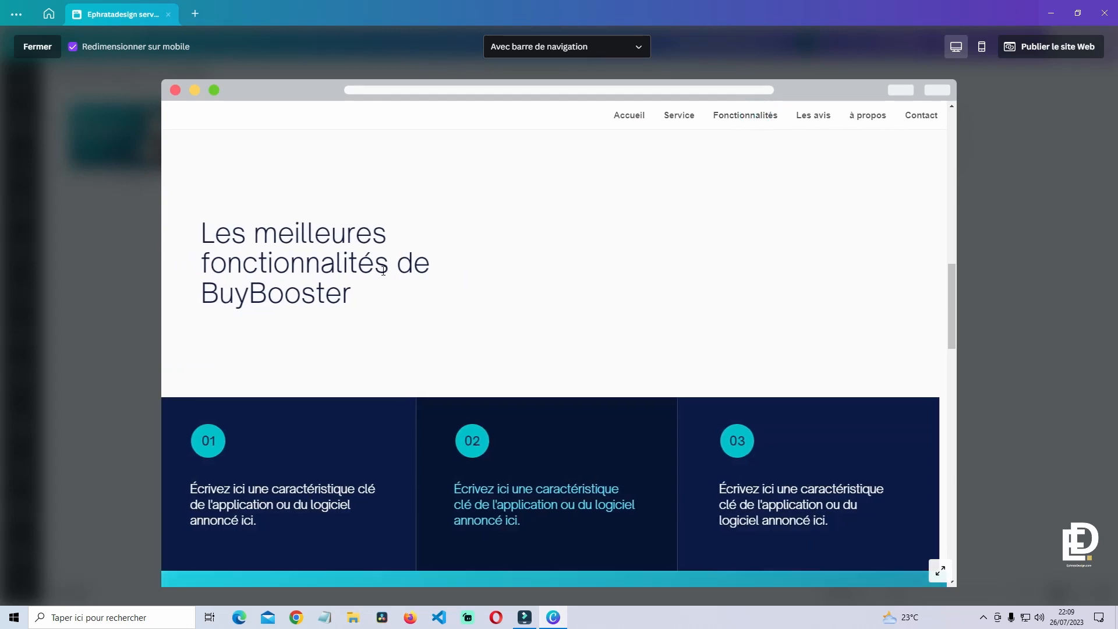
- Close the preview and open the Accueil page in the editor
{"action": "key", "text": "Escape"}
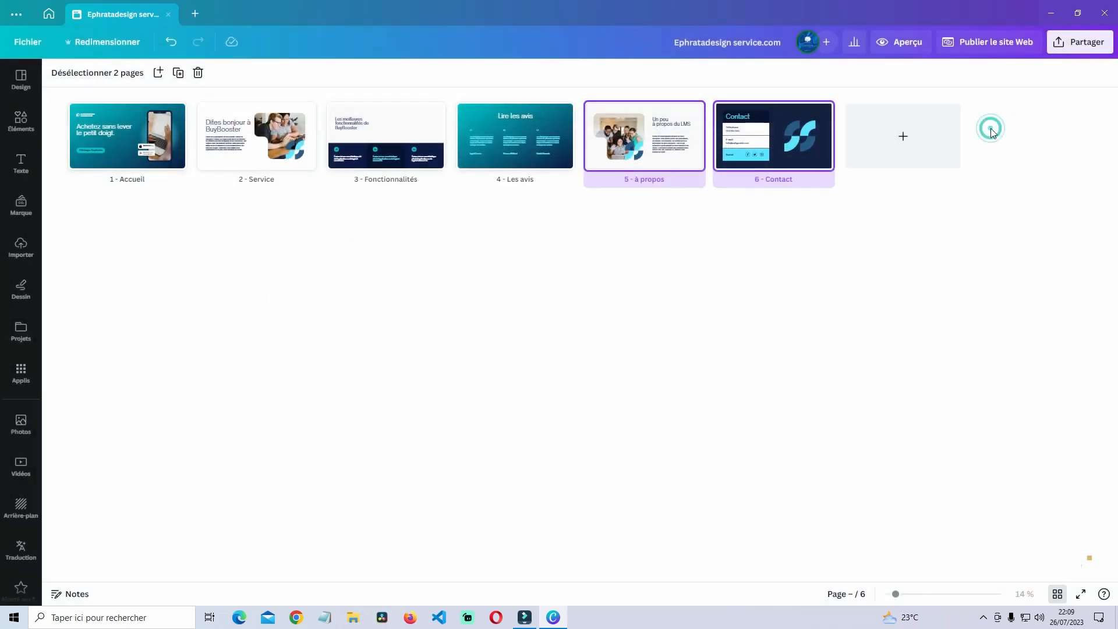
{"action": "left_click", "coordinate": [124, 145]}
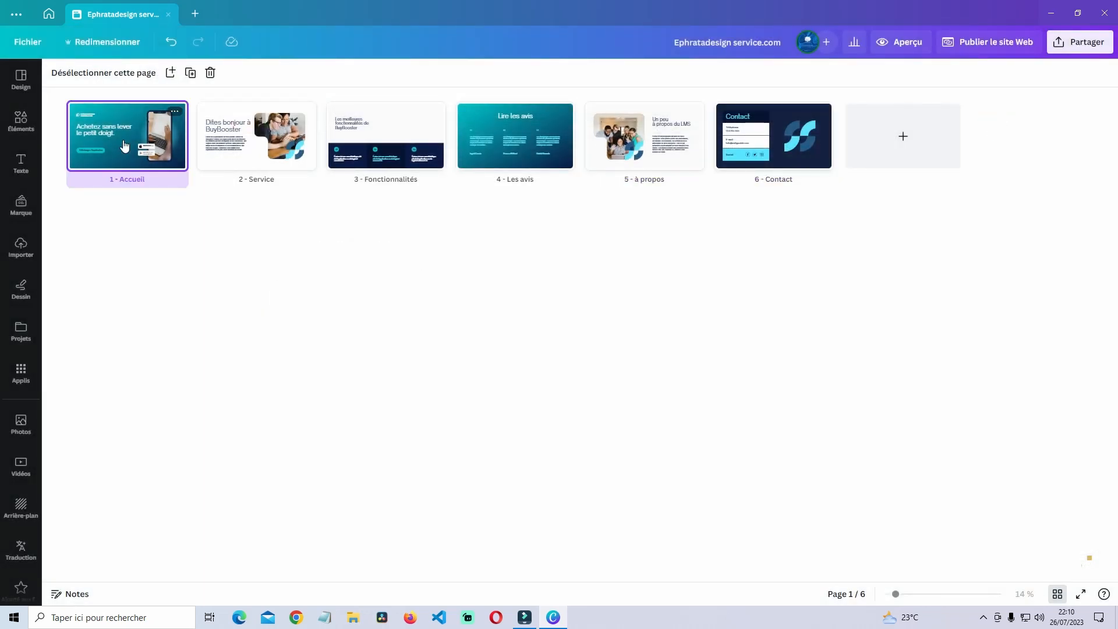
{"action": "double_click", "coordinate": [124, 145]}
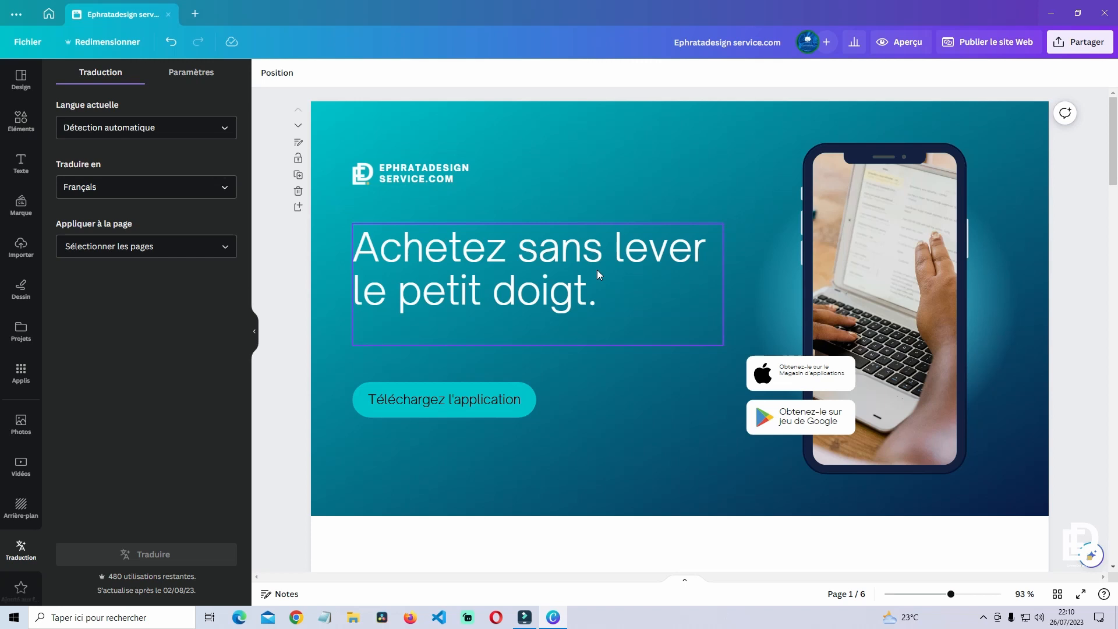
{"action": "left_click", "coordinate": [564, 386]}
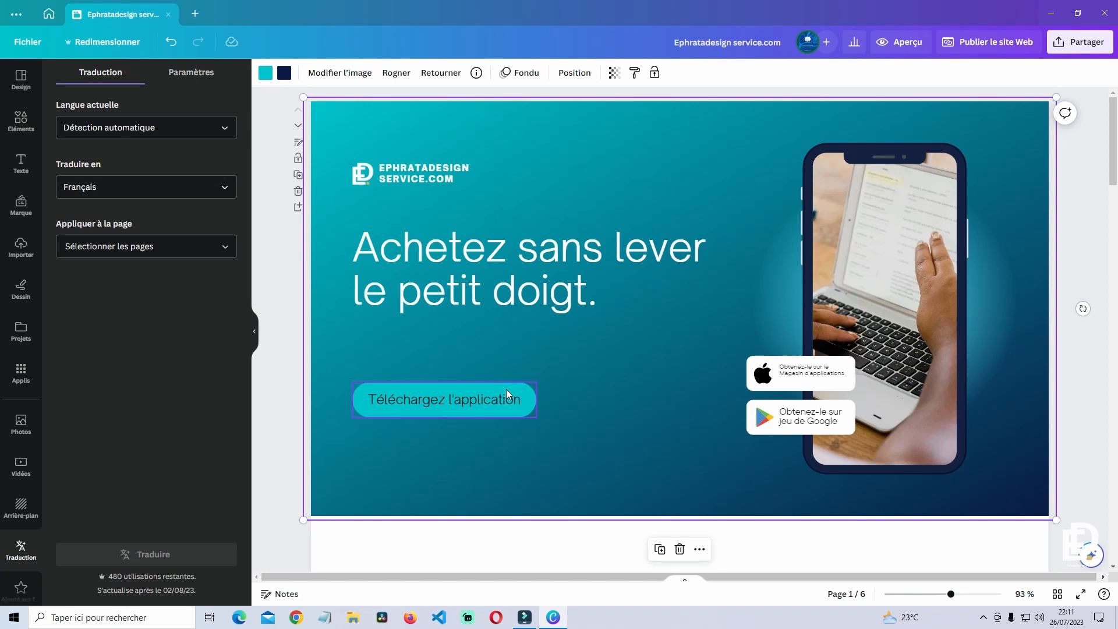
- Browse shapes for the Téléchargez l'application button, leaving it unchanged
{"action": "left_click", "coordinate": [501, 393]}
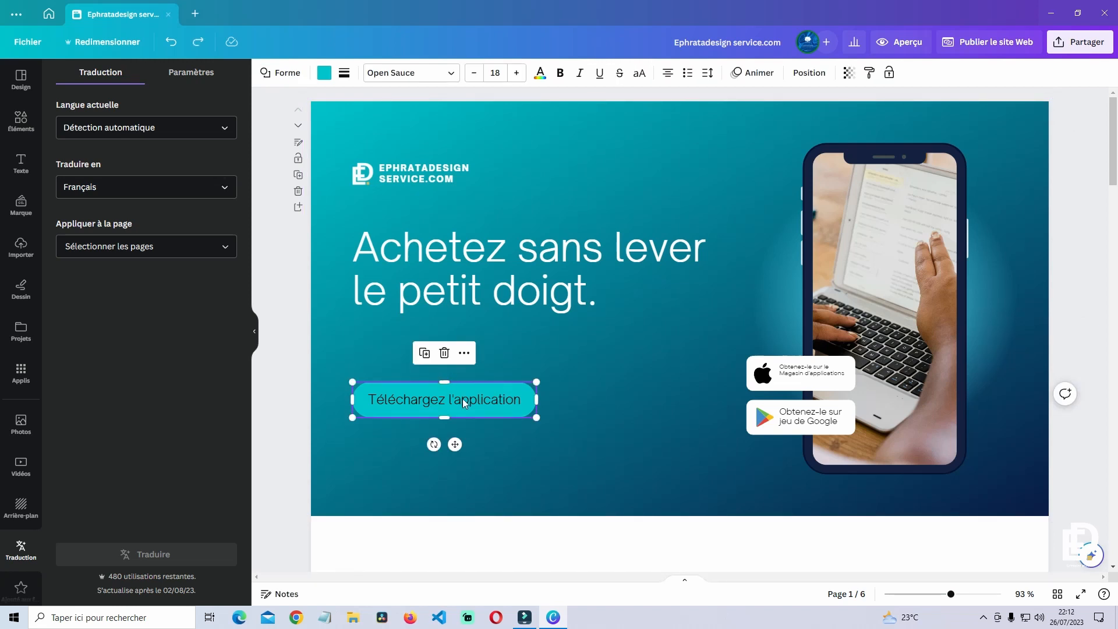
{"action": "key", "text": "ctrl+z"}
{"action": "left_click", "coordinate": [283, 74]}
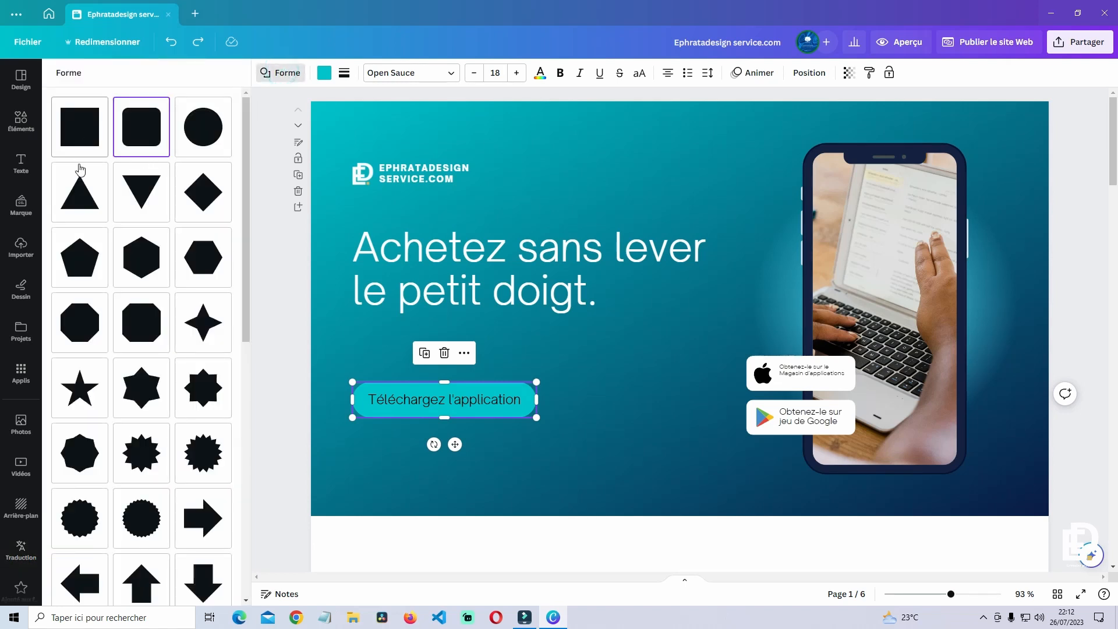
{"action": "scroll", "coordinate": [129, 445], "scroll_direction": "down", "scroll_amount": 10}
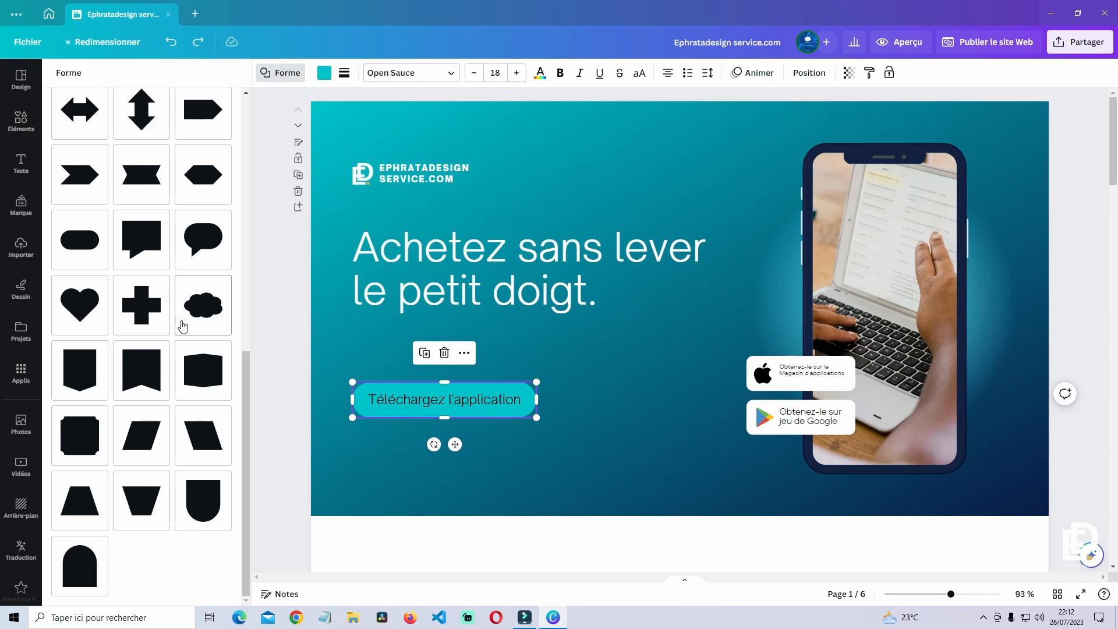
{"action": "scroll", "coordinate": [182, 326], "scroll_direction": "up", "scroll_amount": 10}
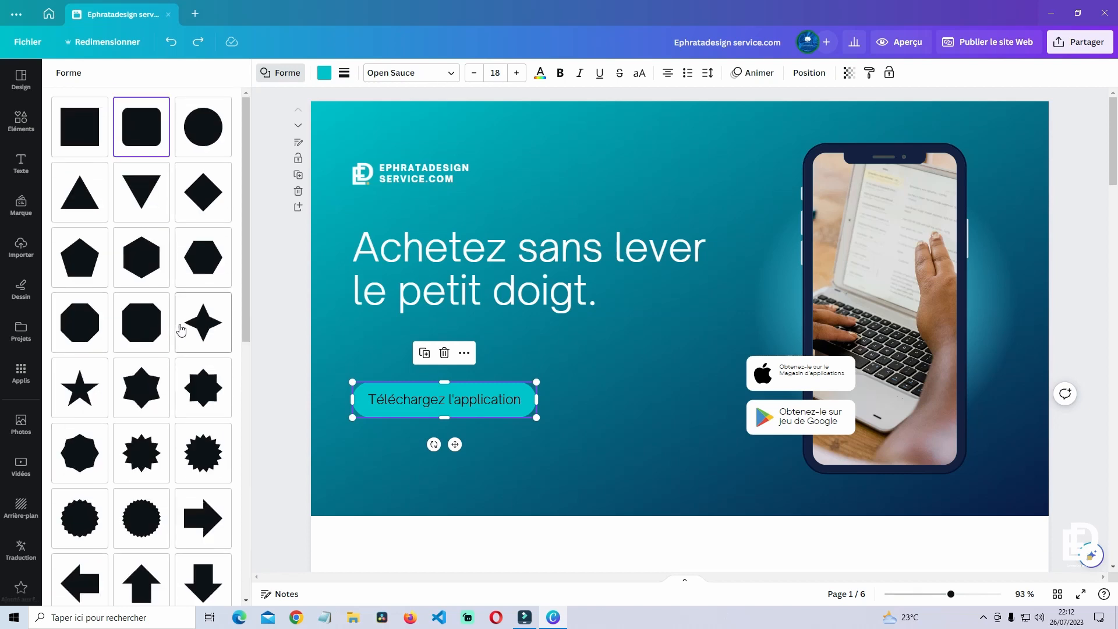
{"action": "left_click", "coordinate": [627, 494]}
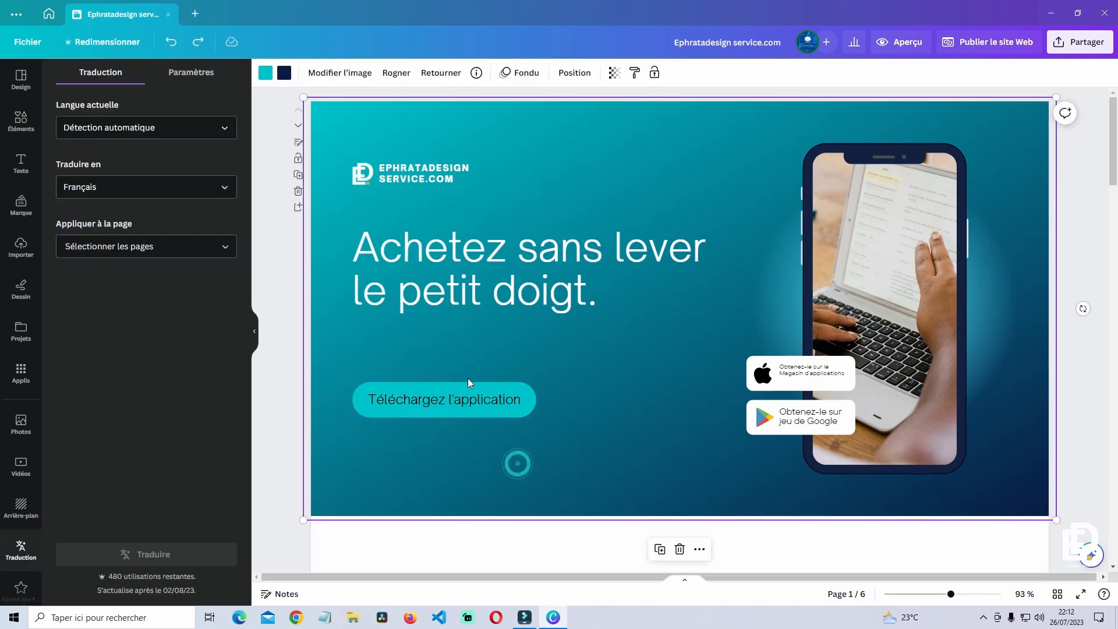
{"action": "left_click", "coordinate": [453, 394]}
- Open the Lien settings for the Téléchargez l'application button
{"action": "right_click", "coordinate": [456, 390]}
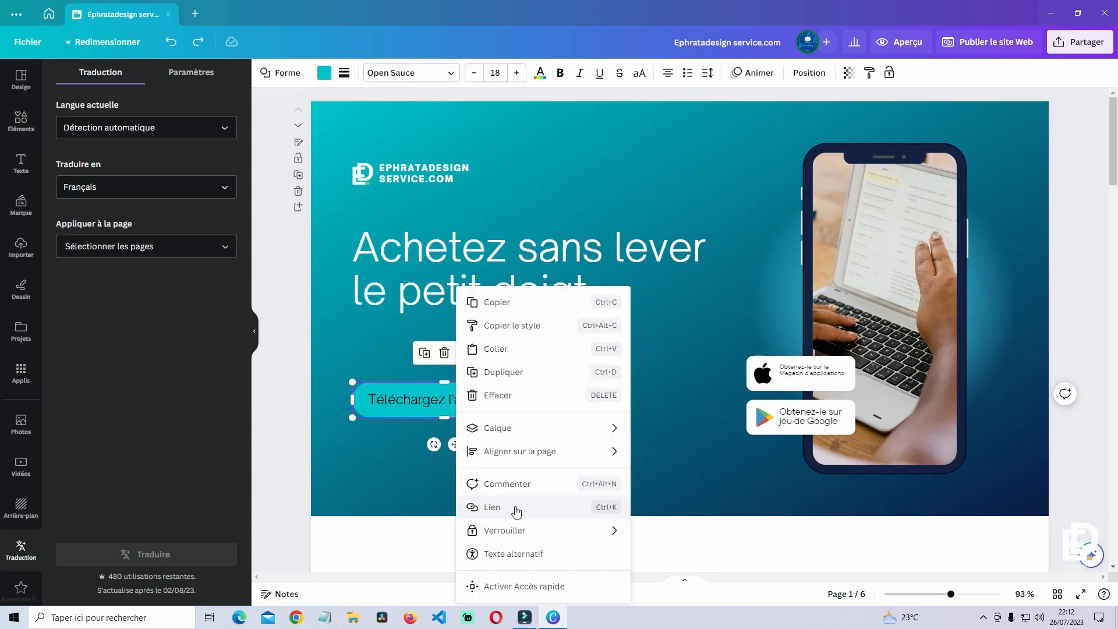
{"action": "left_click", "coordinate": [517, 508]}
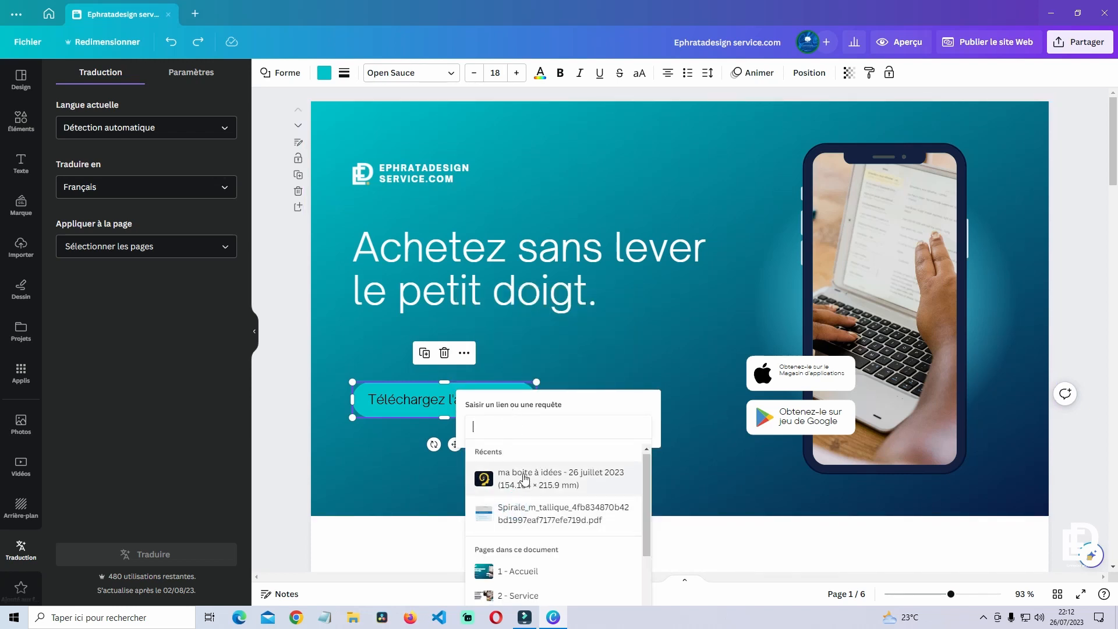
{"action": "scroll", "coordinate": [524, 477], "scroll_direction": "down", "scroll_amount": 2}
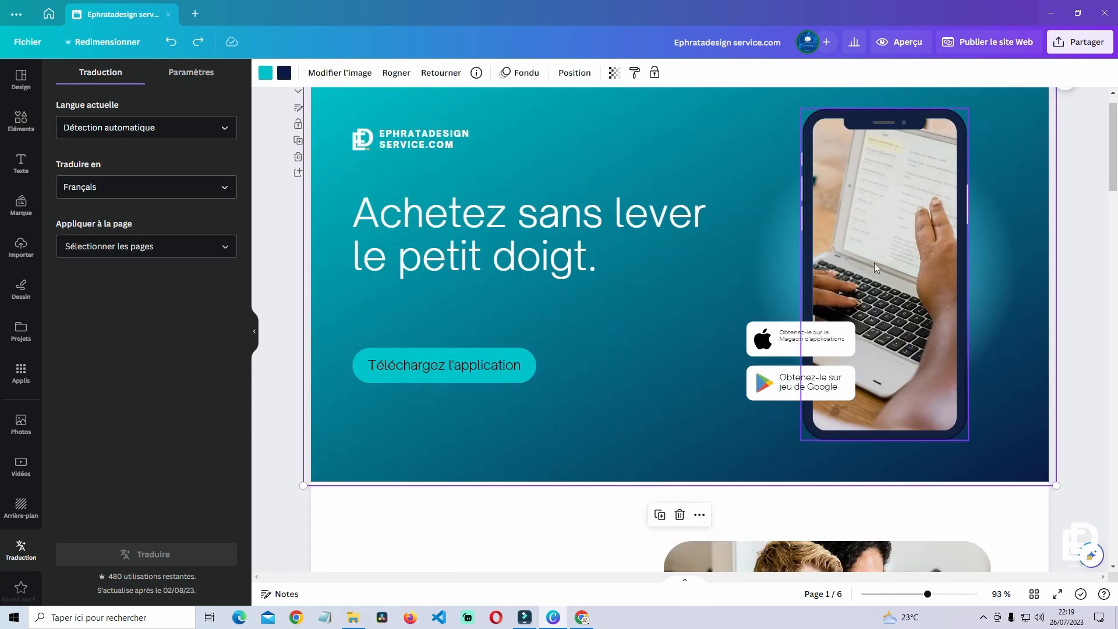
- Shrink the Canva window and bring Google Drive to the front
{"action": "left_click", "coordinate": [1075, 18]}
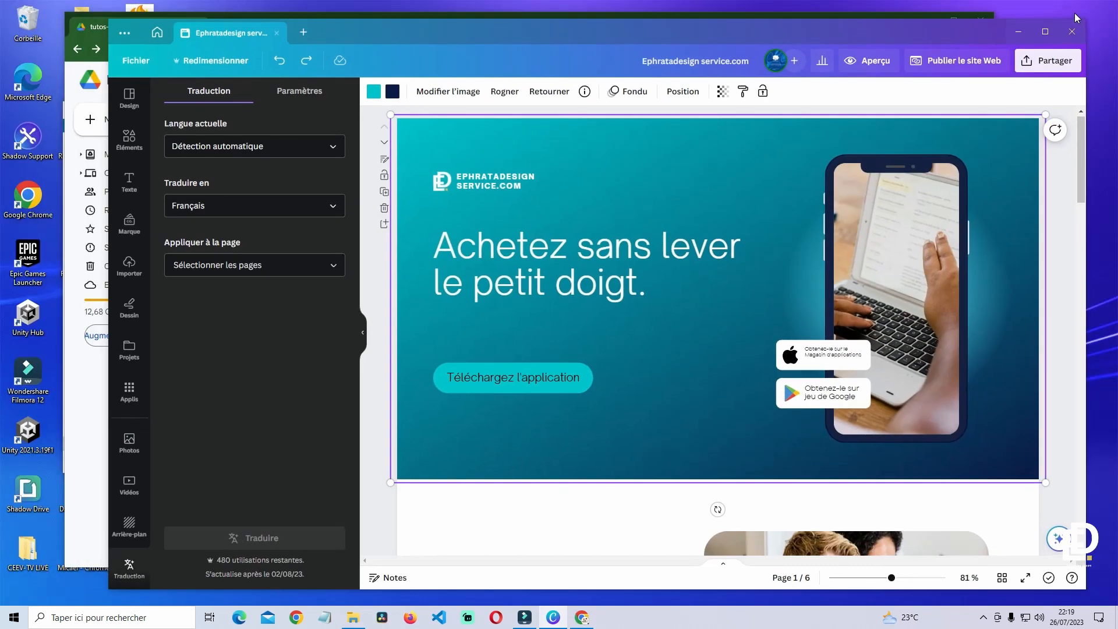
{"action": "left_click_drag", "start_coordinate": [380, 34], "coordinate": [369, 45]}
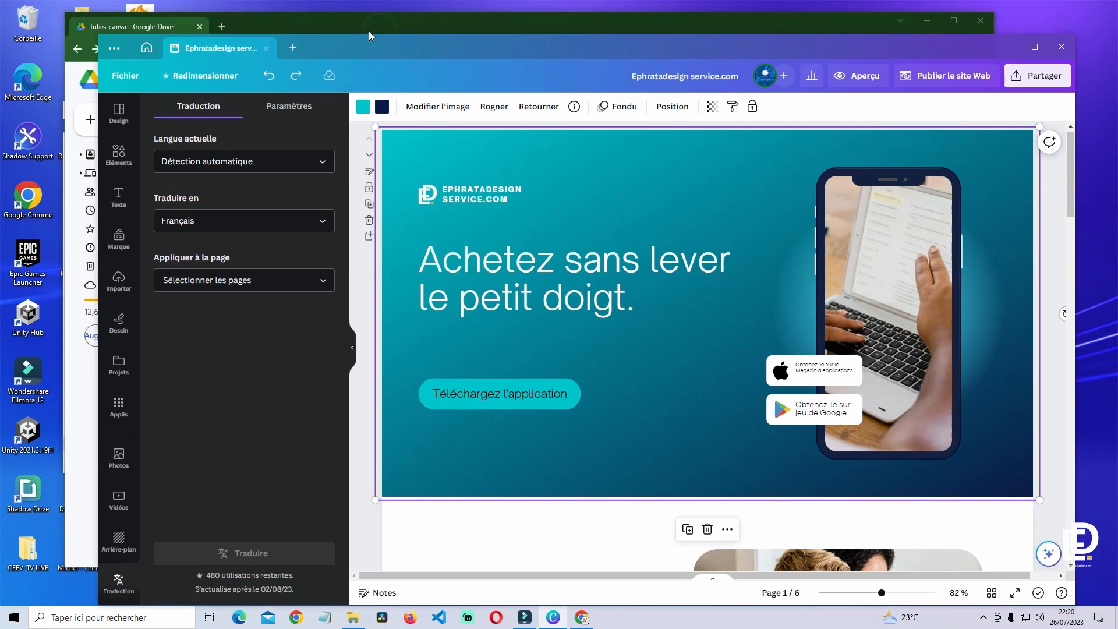
{"action": "left_click", "coordinate": [370, 28]}
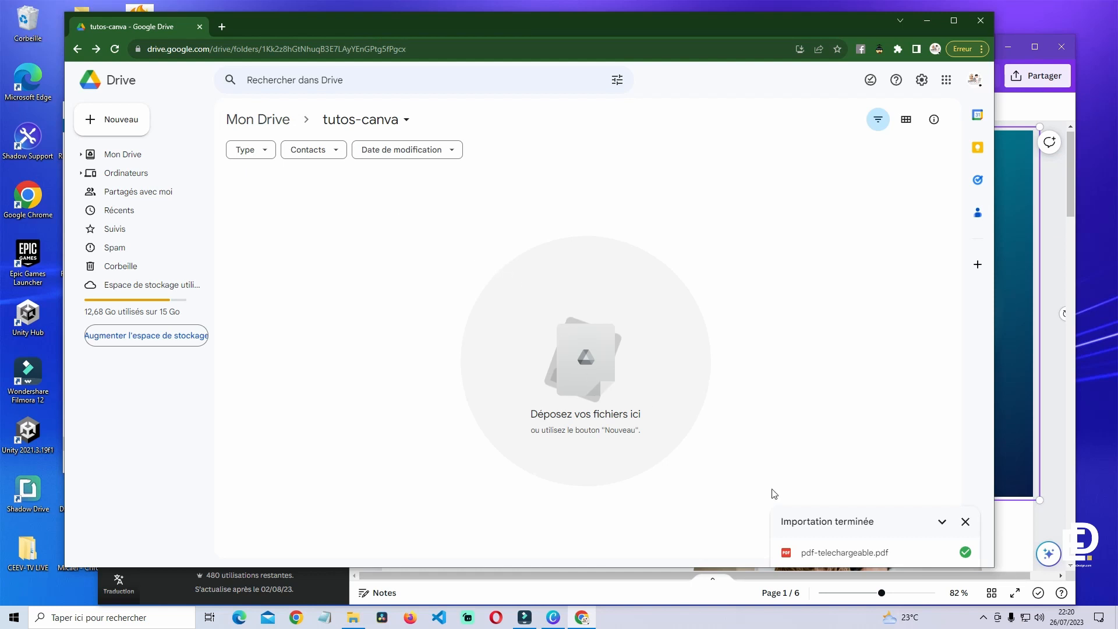
{"action": "left_click", "coordinate": [965, 521]}
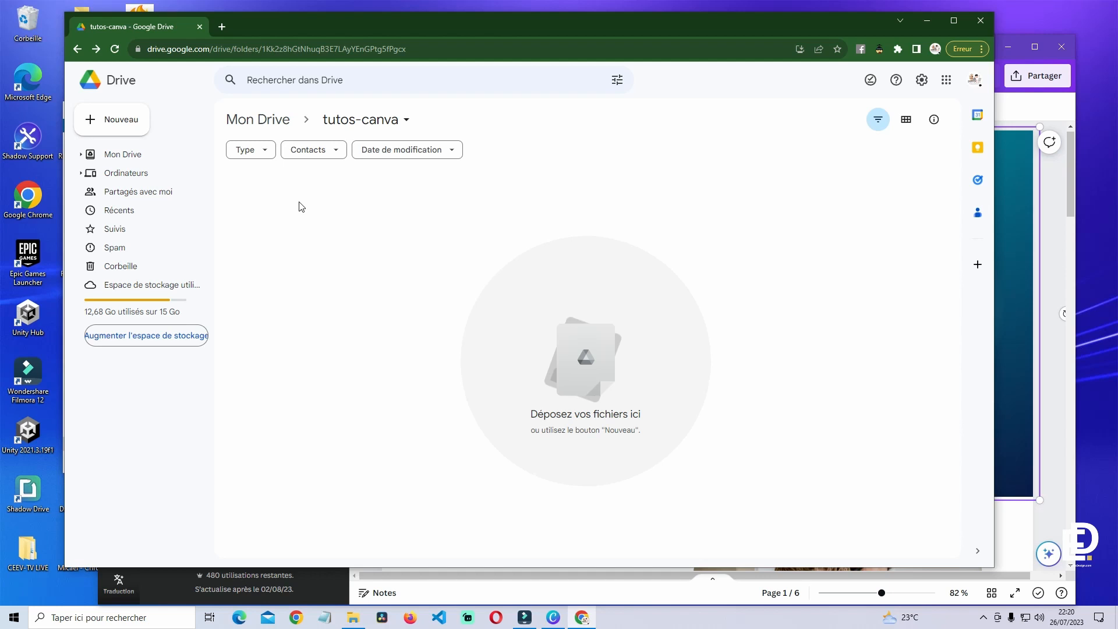
- Upload ebook-pdf-telechargeable from Téléchargements into the tutos-canva folder
{"action": "right_click", "coordinate": [550, 324]}
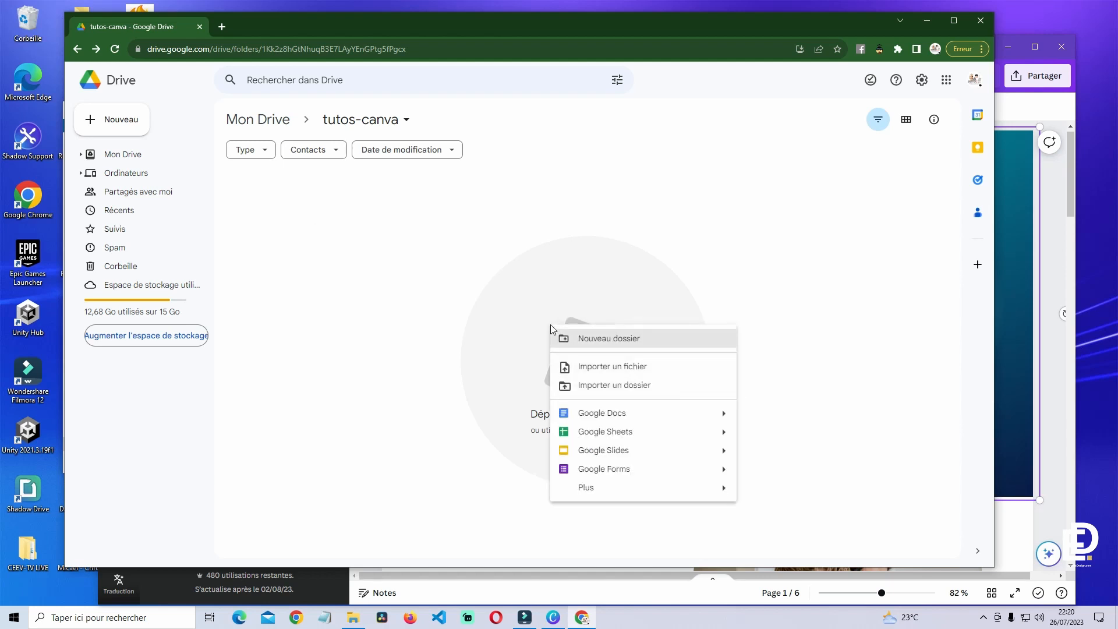
{"action": "left_click", "coordinate": [623, 368]}
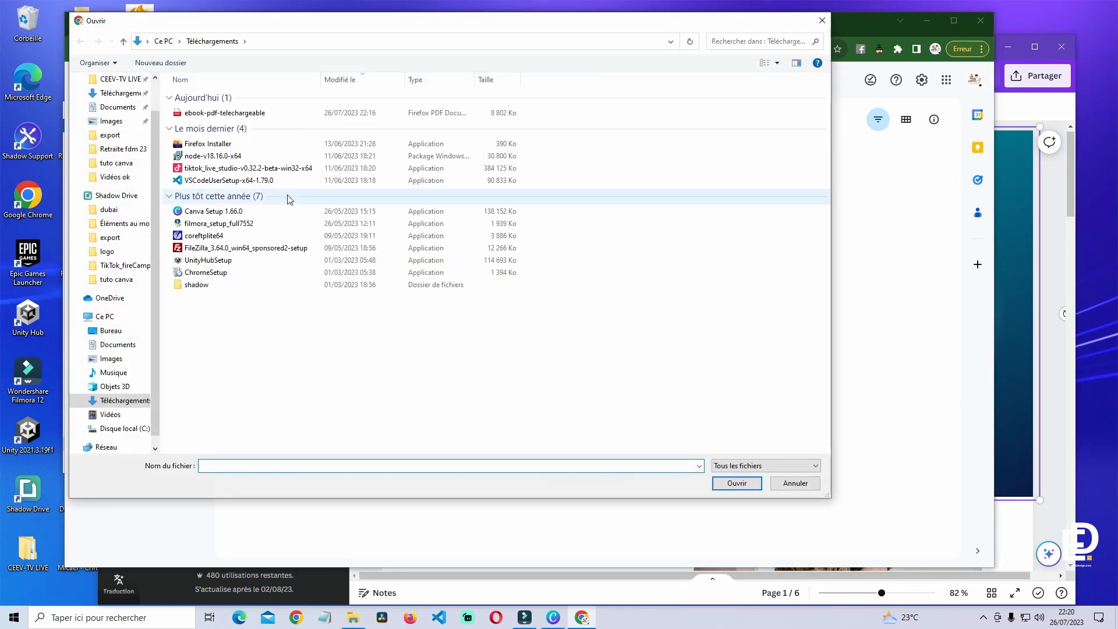
{"action": "left_click", "coordinate": [248, 113]}
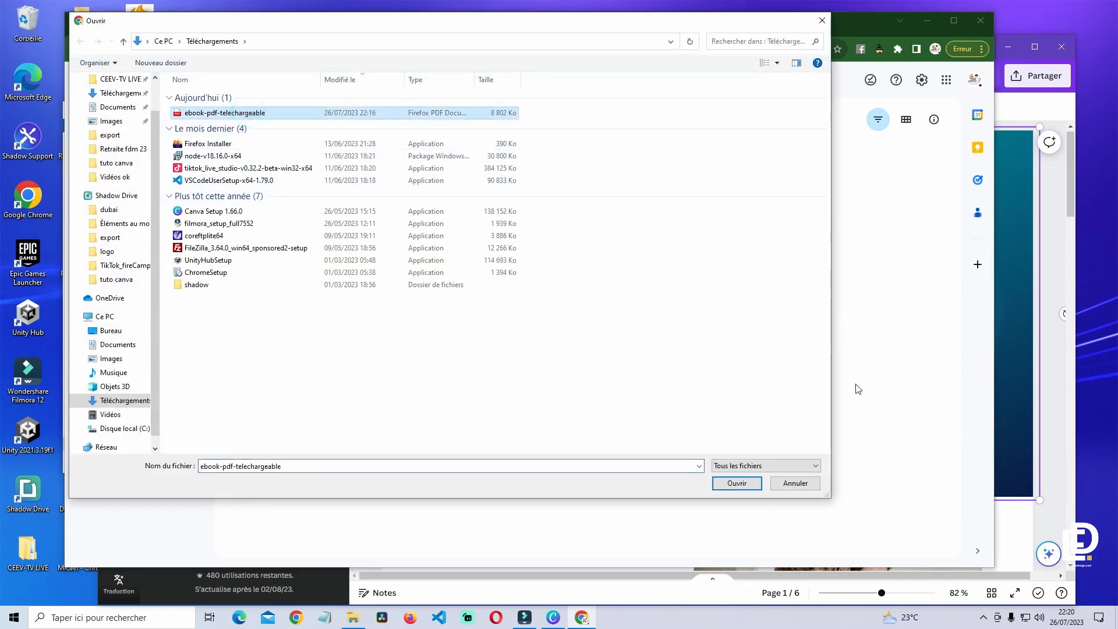
{"action": "left_click", "coordinate": [736, 483]}
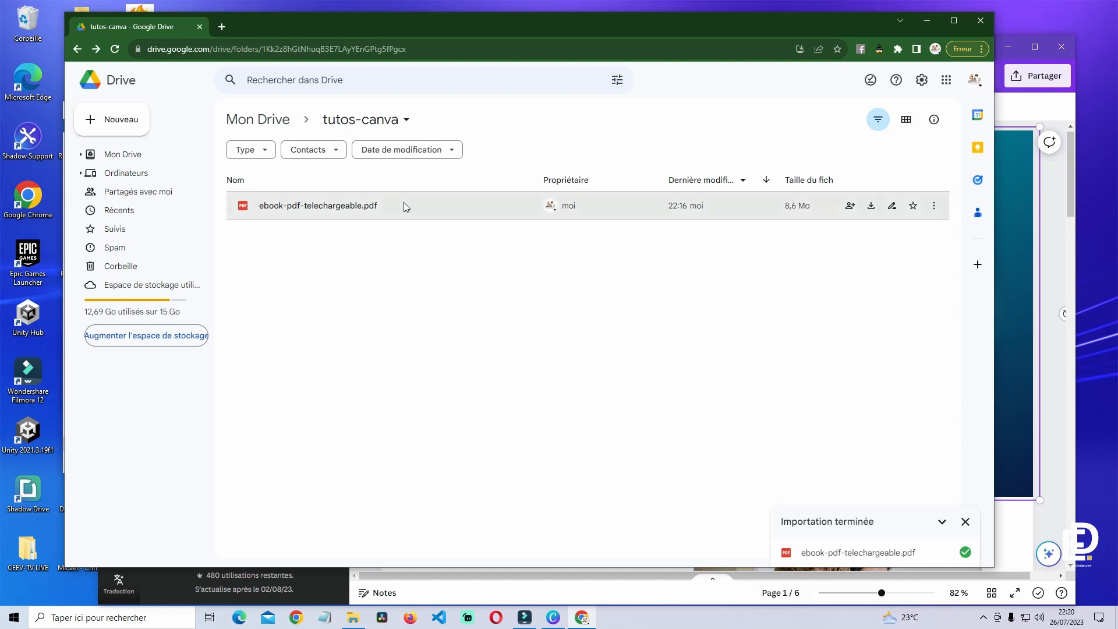
- Share ebook-pdf-telechargeable.pdf with anyone who has the link as Lecteur and copy the link
{"action": "right_click", "coordinate": [404, 202]}
{"action": "mouse_move", "coordinate": [475, 309]}
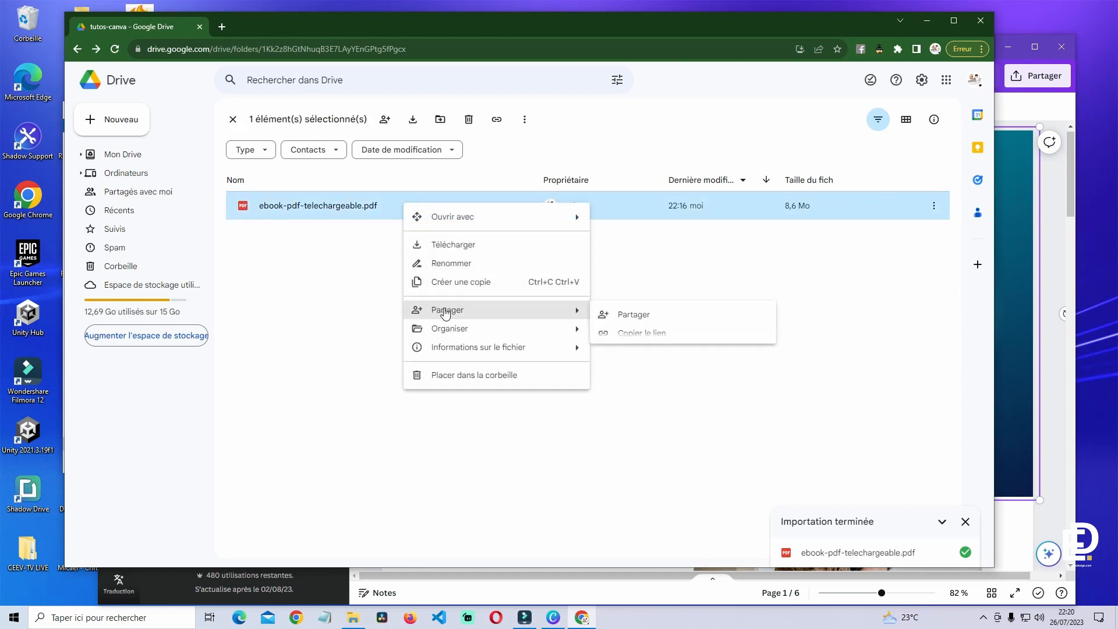
{"action": "left_click", "coordinate": [635, 315]}
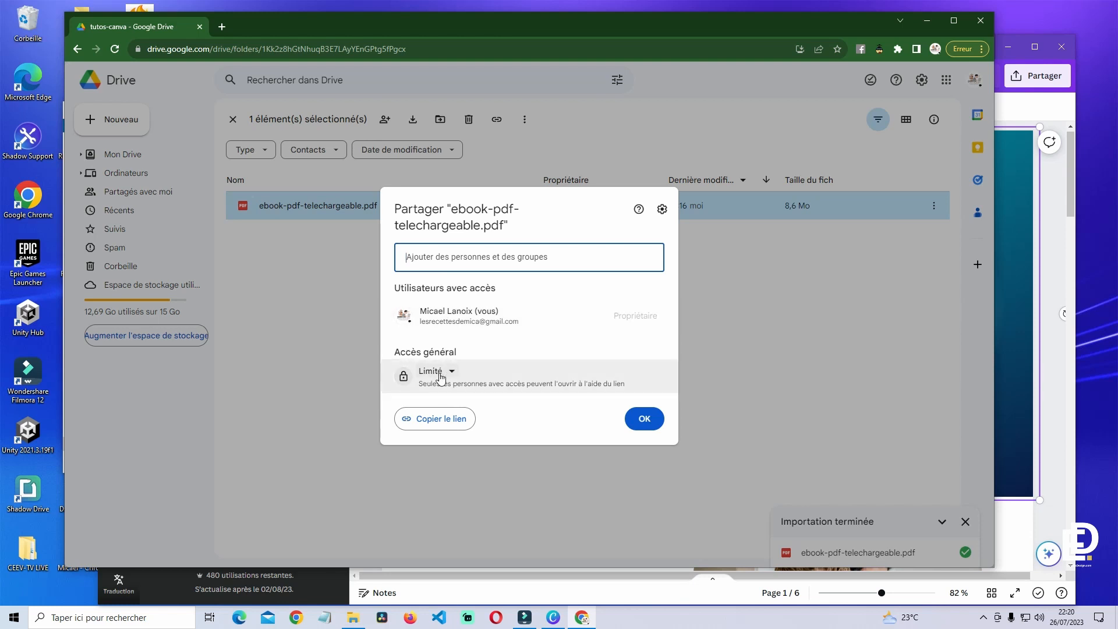
{"action": "left_click", "coordinate": [452, 371]}
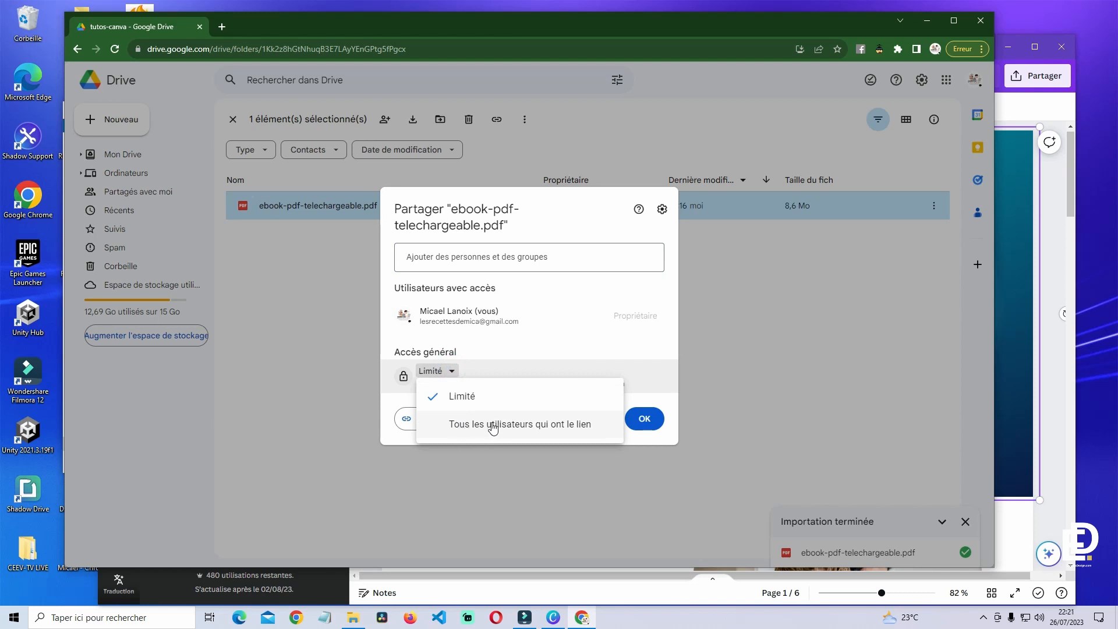
{"action": "left_click", "coordinate": [553, 426]}
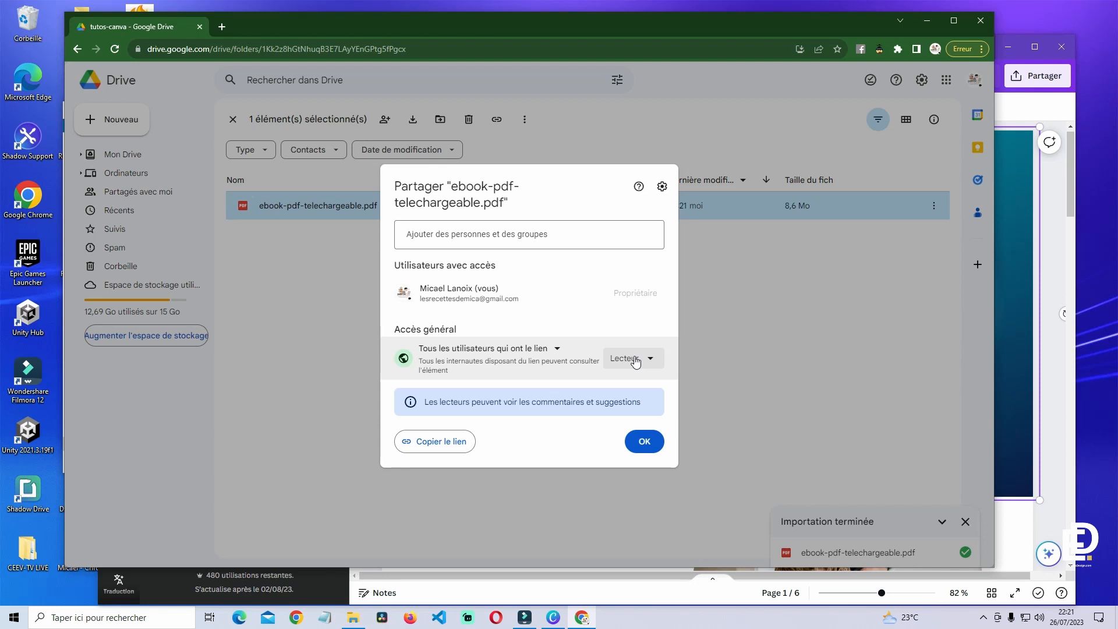
{"action": "left_click", "coordinate": [635, 362]}
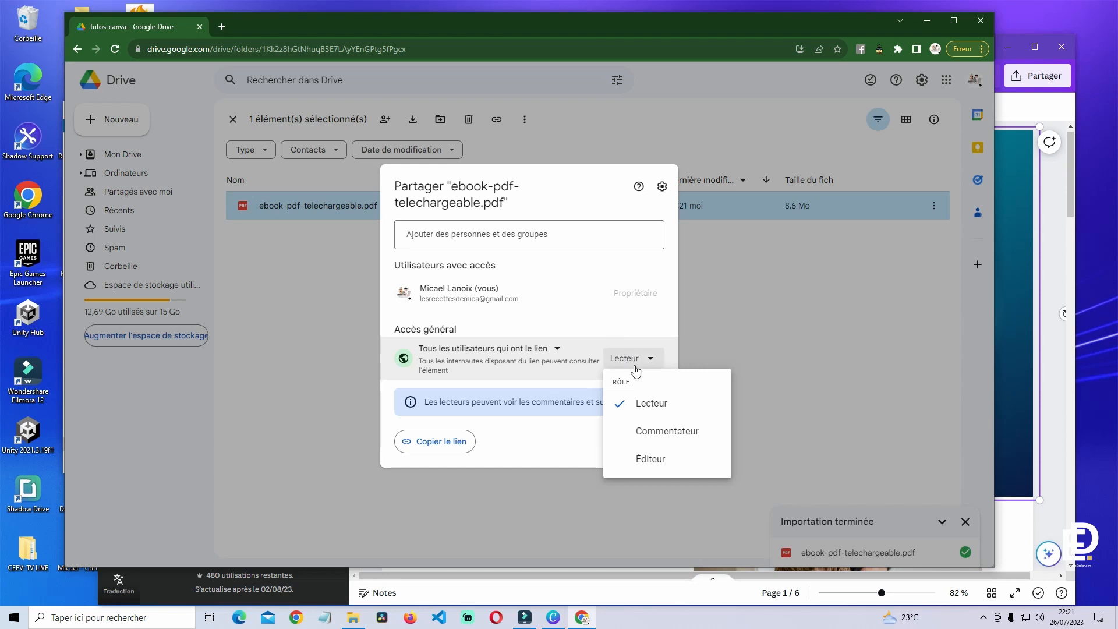
{"action": "left_click", "coordinate": [628, 331]}
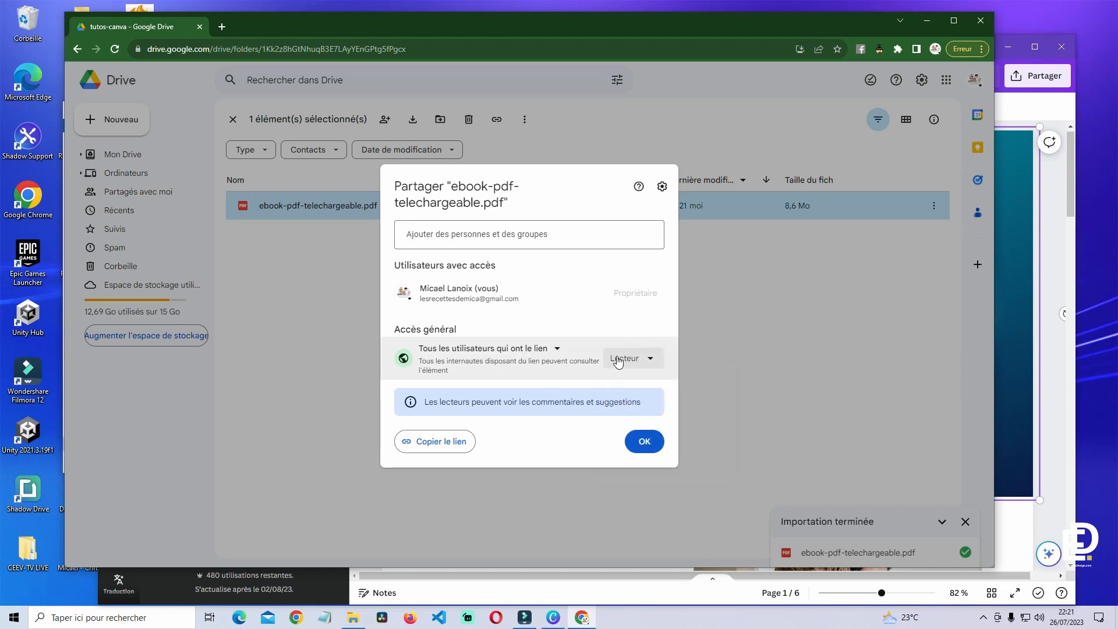
{"action": "left_click", "coordinate": [439, 443]}
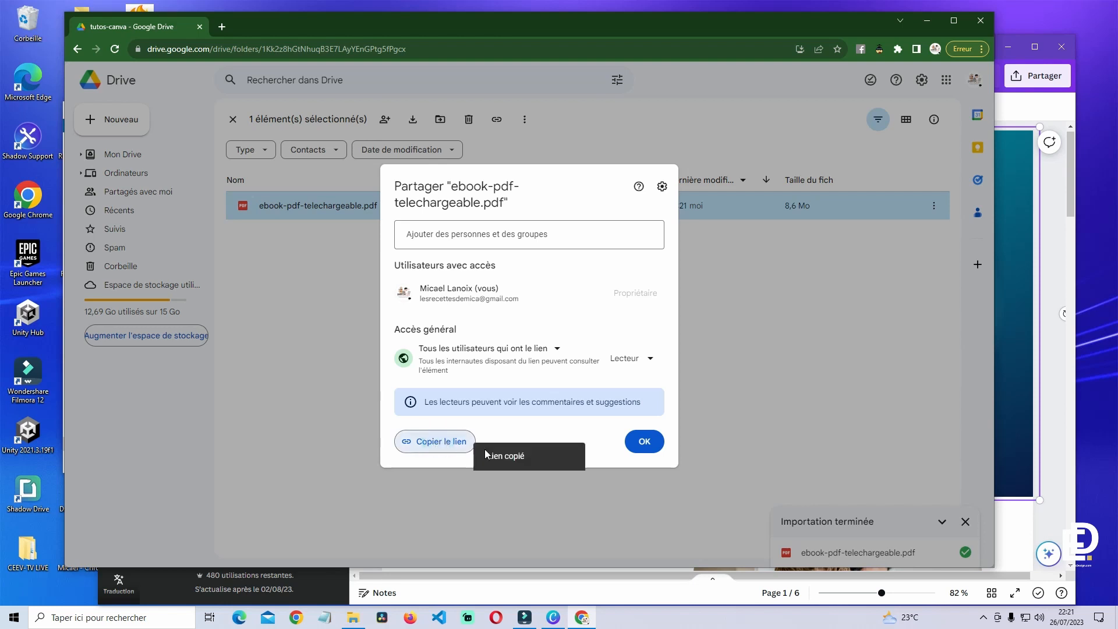
{"action": "left_click", "coordinate": [644, 442]}
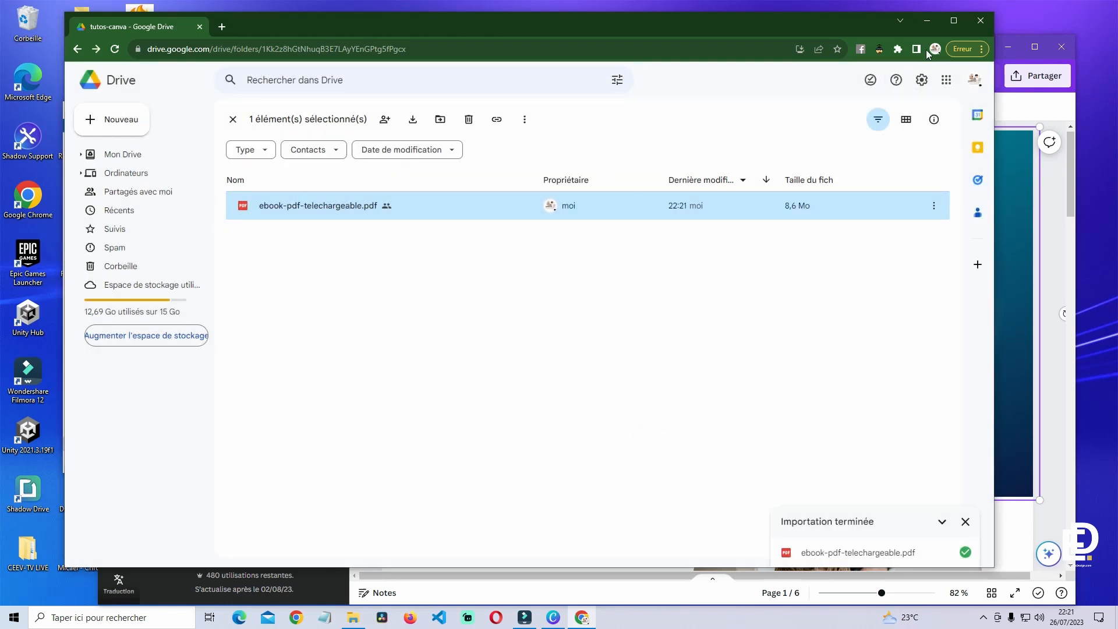
- Bring the Canva window back in front of Drive and maximize it
{"action": "left_click", "coordinate": [927, 22]}
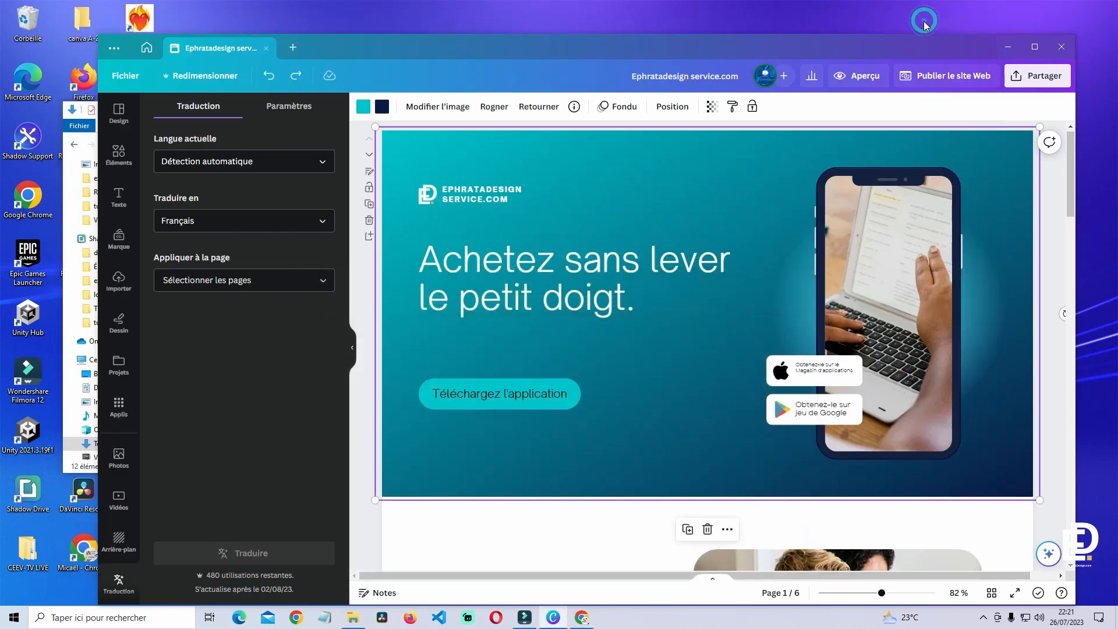
{"action": "left_click_drag", "start_coordinate": [861, 48], "coordinate": [812, 31]}
{"action": "left_click", "coordinate": [976, 34]}
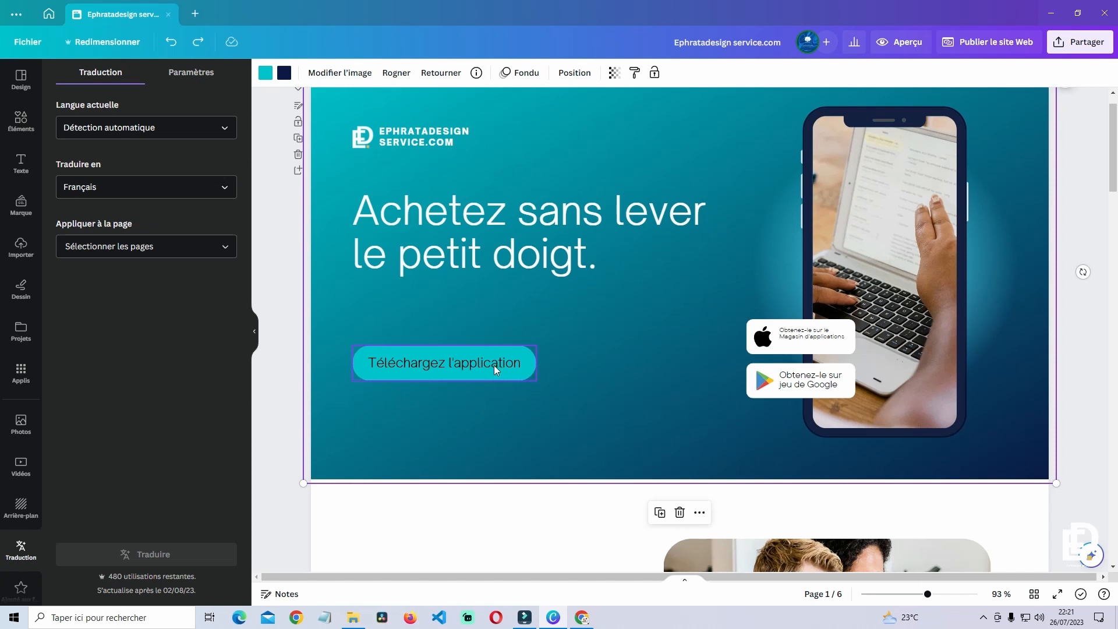
- Link the 'Téléchargez l'application' button to the pasted Drive PDF URL, then preview the website
{"action": "left_click", "coordinate": [445, 364]}
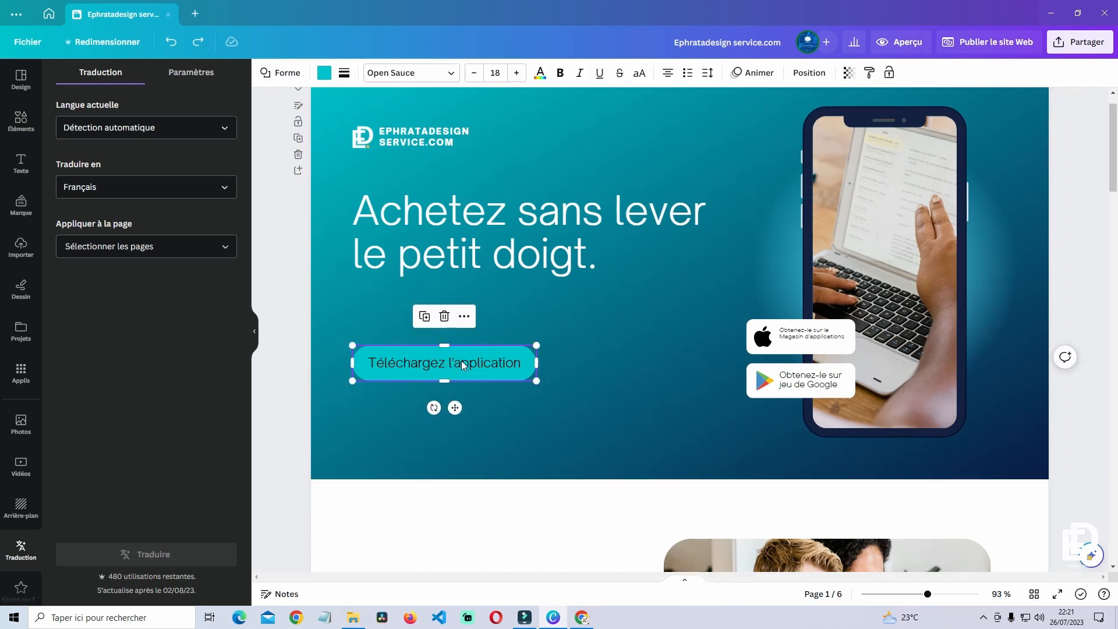
{"action": "right_click", "coordinate": [464, 365]}
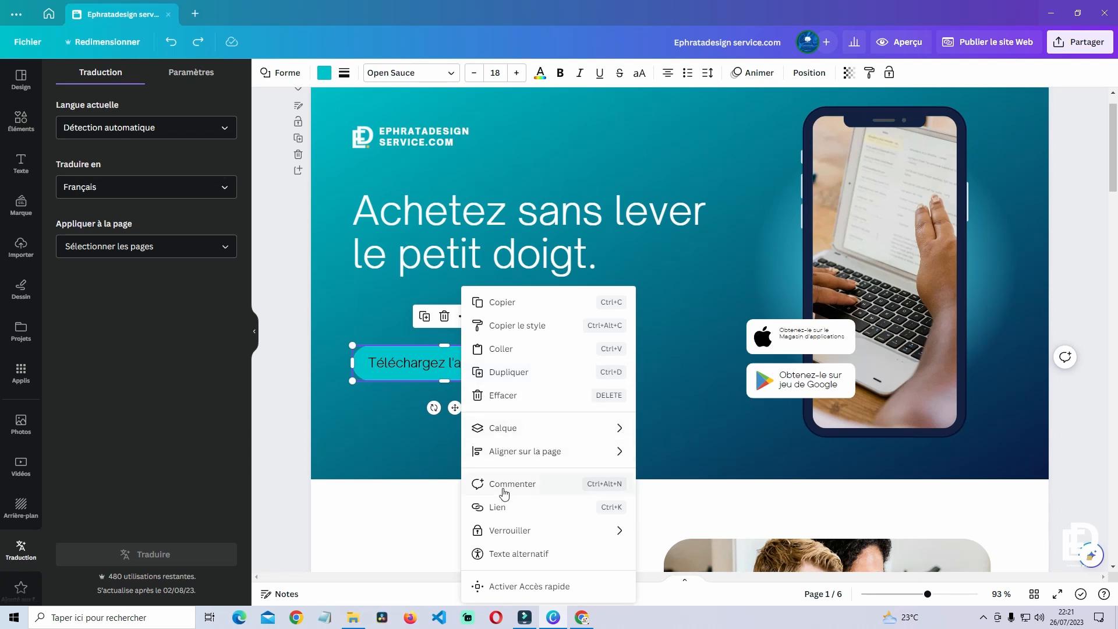
{"action": "left_click", "coordinate": [499, 508]}
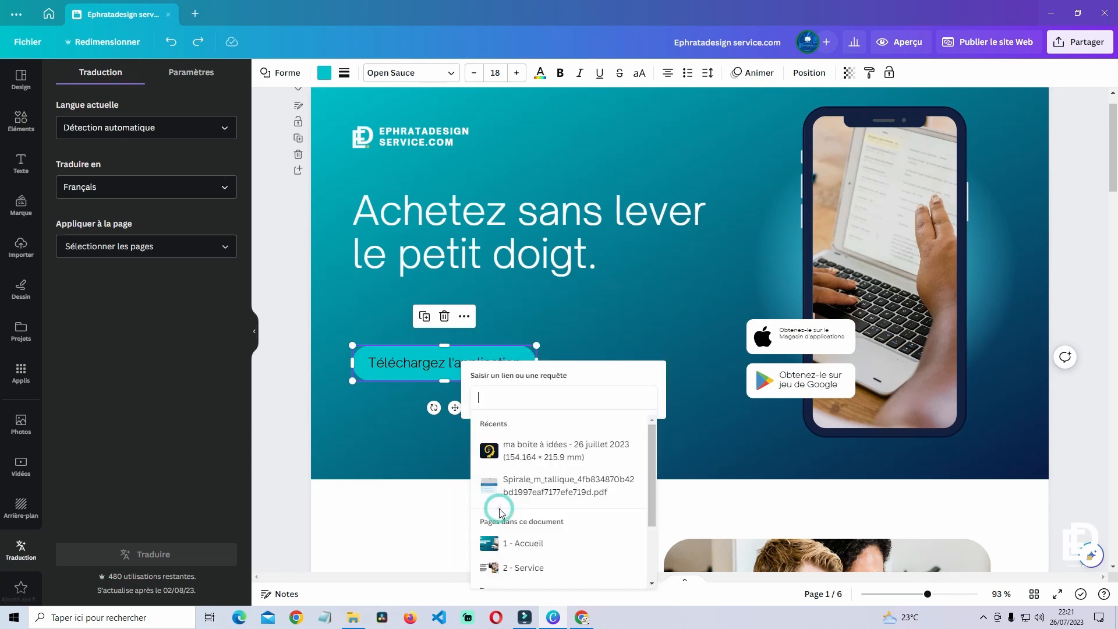
{"action": "right_click", "coordinate": [498, 400]}
{"action": "left_click", "coordinate": [520, 450]}
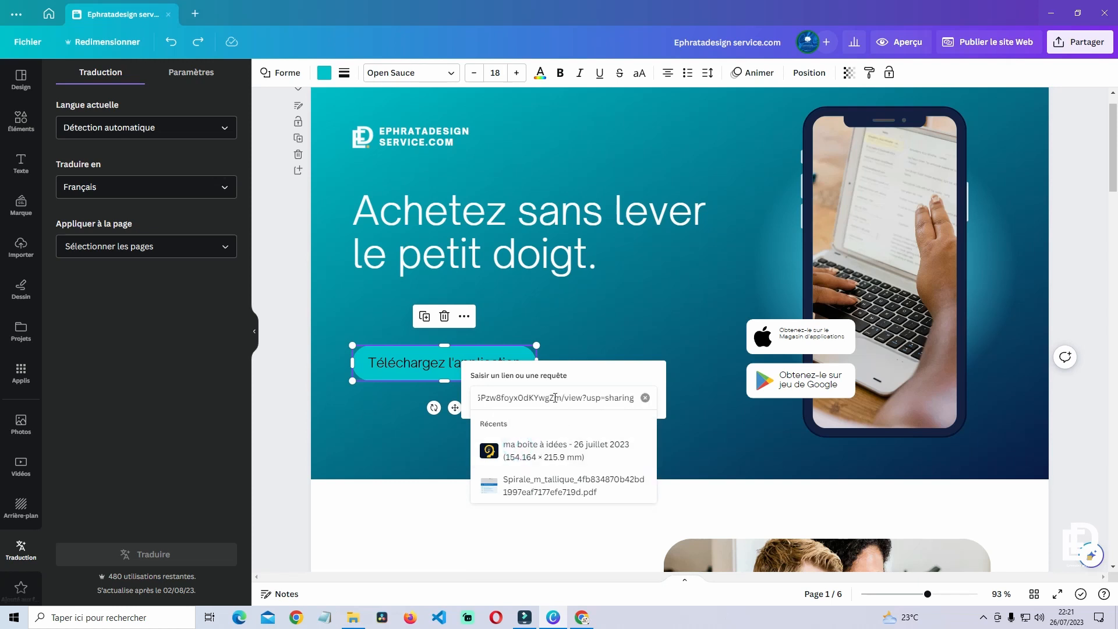
{"action": "left_click_drag", "start_coordinate": [495, 397], "coordinate": [643, 410]}
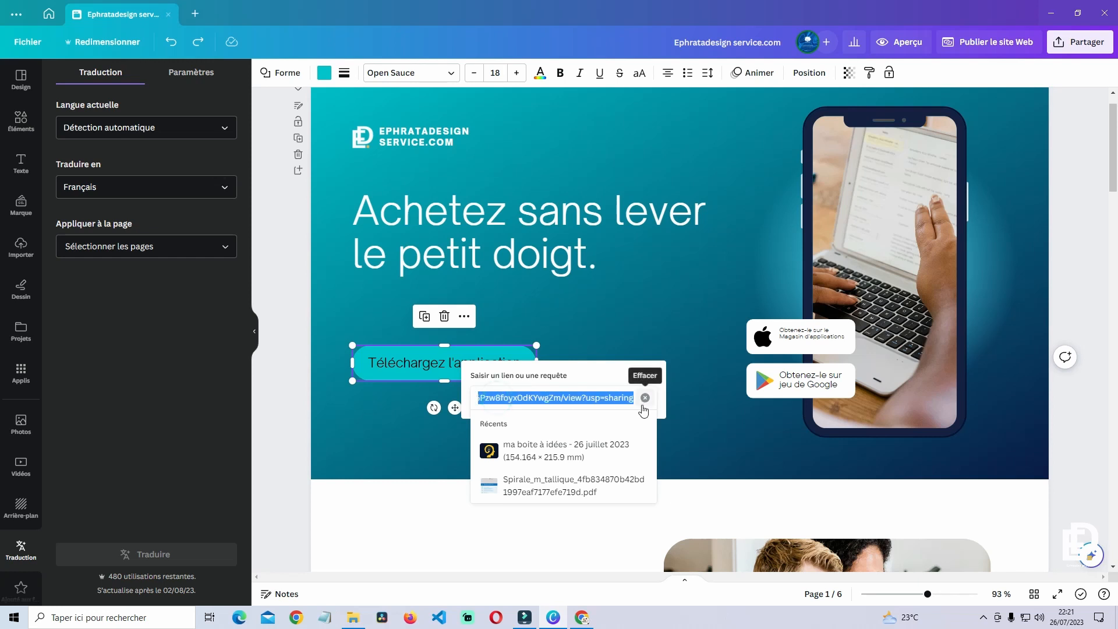
{"action": "key", "text": "Return"}
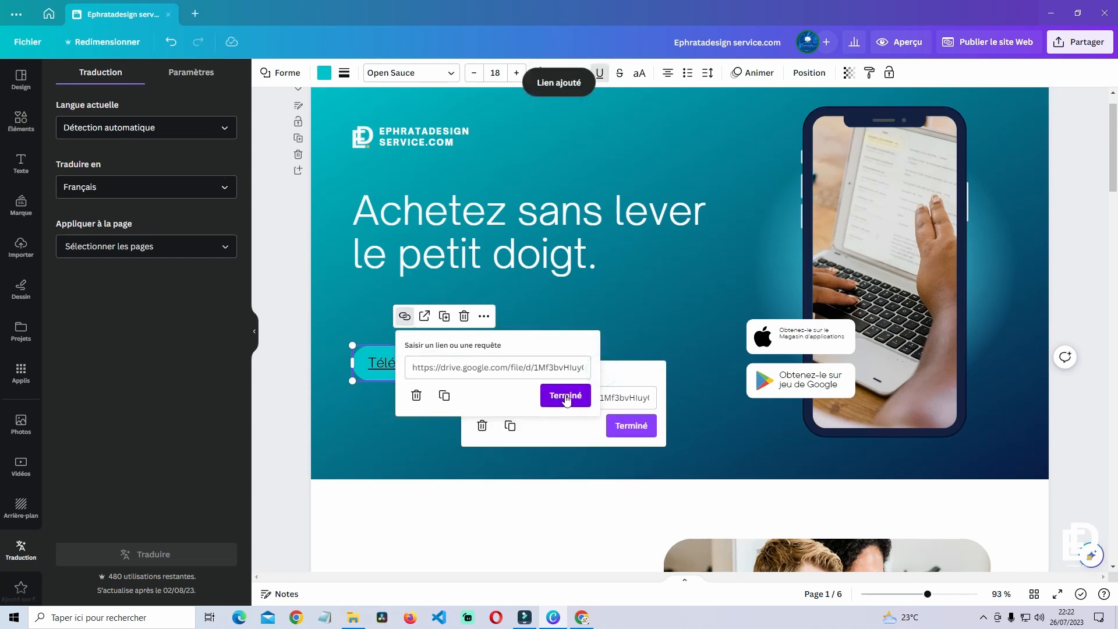
{"action": "left_click", "coordinate": [566, 396]}
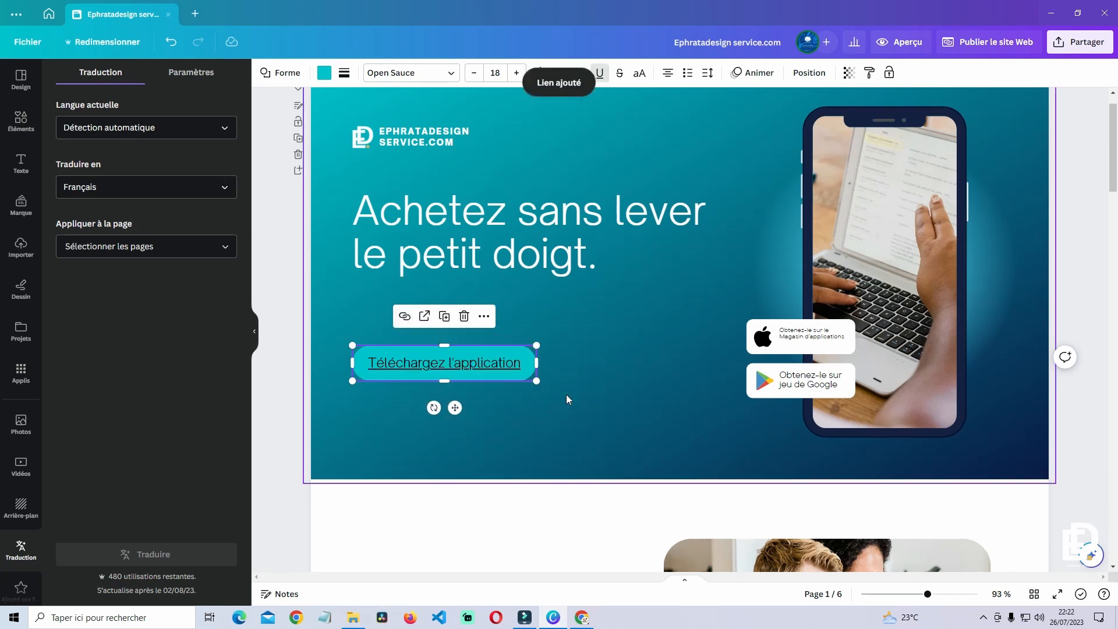
{"action": "left_click", "coordinate": [567, 396]}
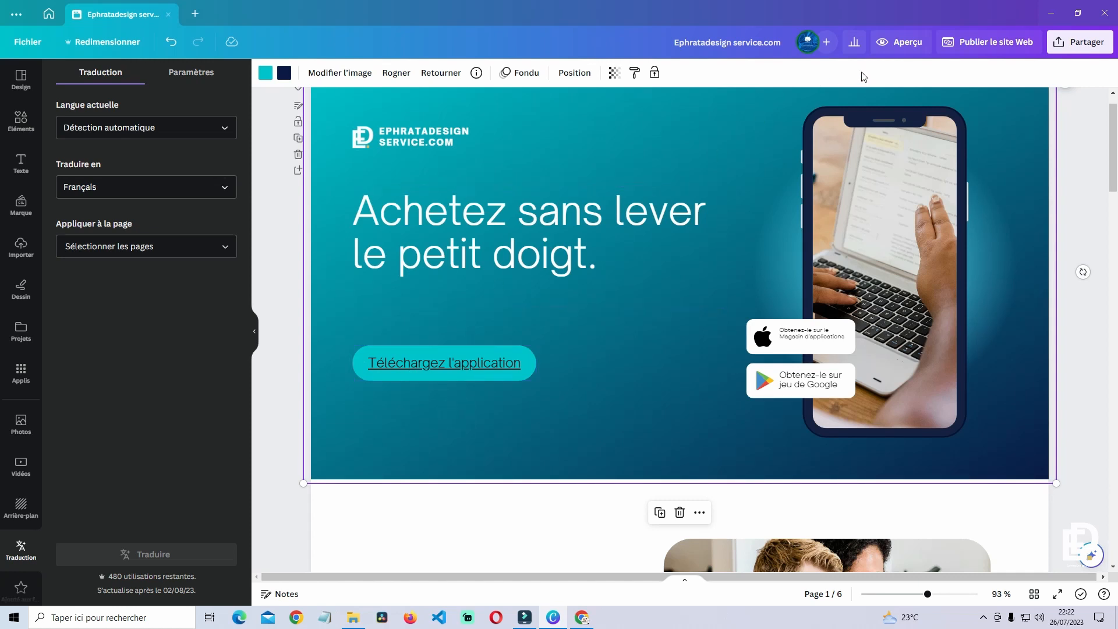
{"action": "left_click", "coordinate": [902, 41]}
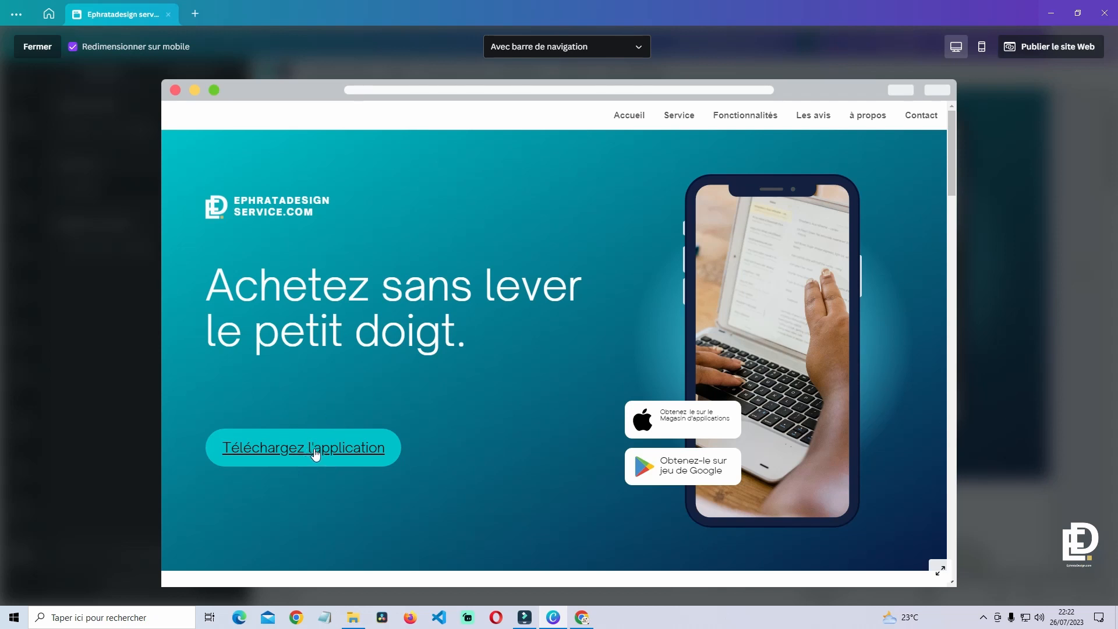
- Test the preview's download button and scroll through the ebook PDF it opens
{"action": "left_click", "coordinate": [315, 452]}
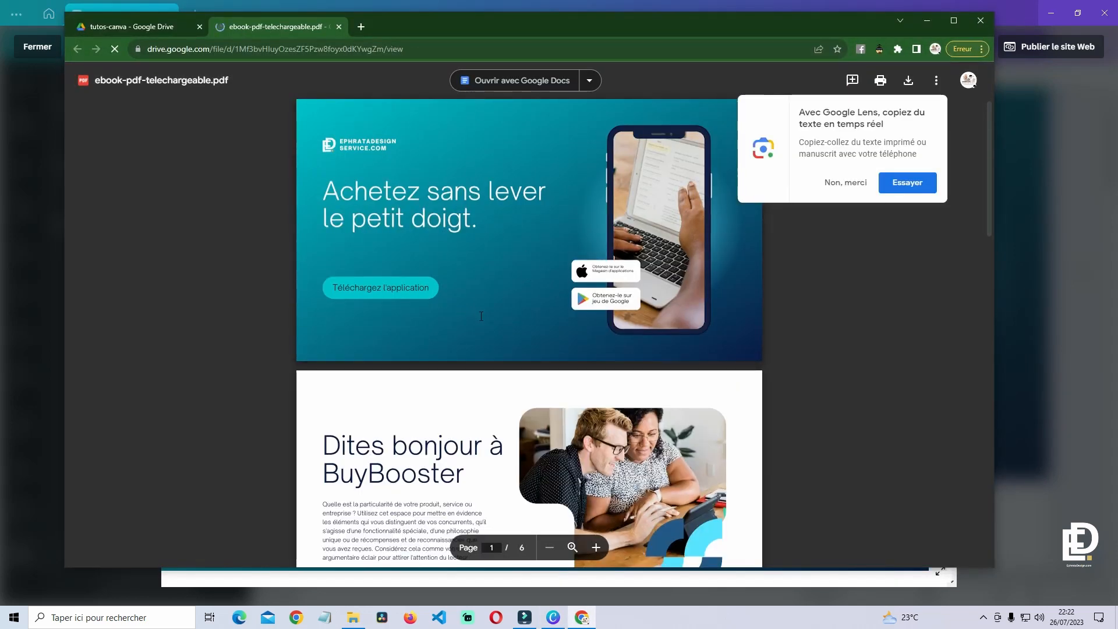
{"action": "scroll", "coordinate": [549, 312], "scroll_direction": "down", "scroll_amount": 8}
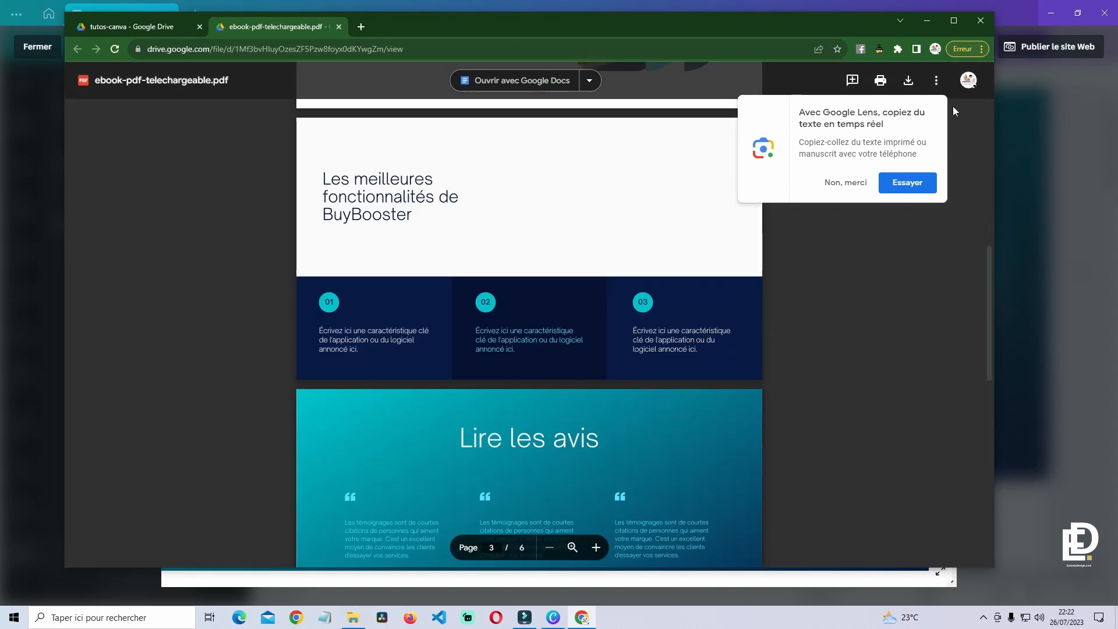
{"action": "scroll", "coordinate": [556, 364], "scroll_direction": "down", "scroll_amount": 10}
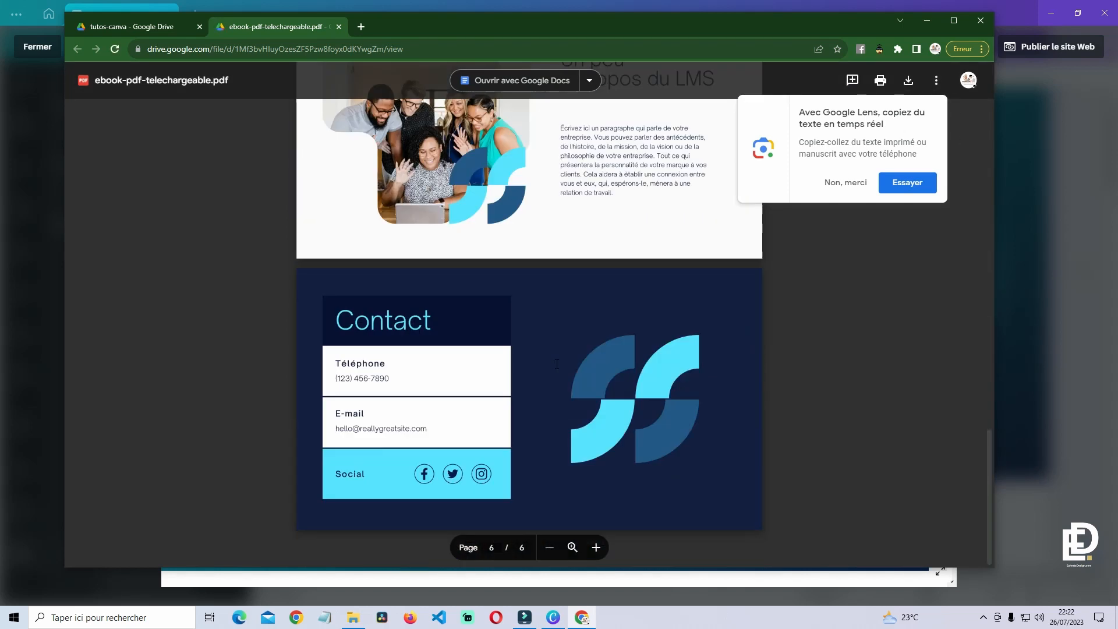
{"action": "key", "text": "Home"}
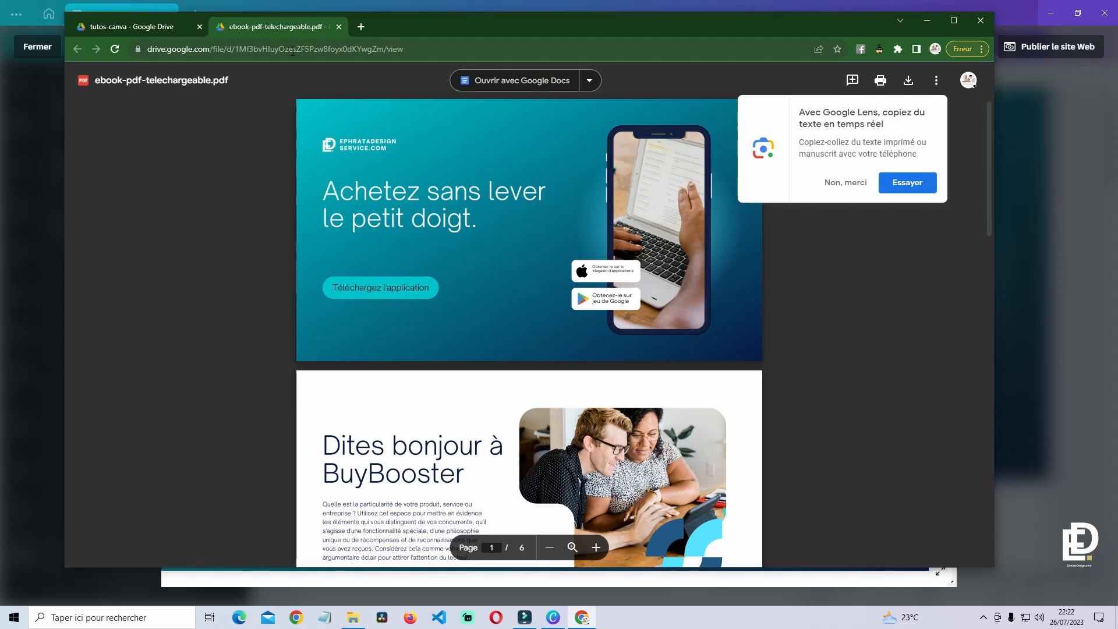
- Copy the PDF's web address from the address bar
{"action": "left_click", "coordinate": [293, 49]}
{"action": "key", "text": "ctrl+c"}
{"action": "right_click", "coordinate": [294, 50]}
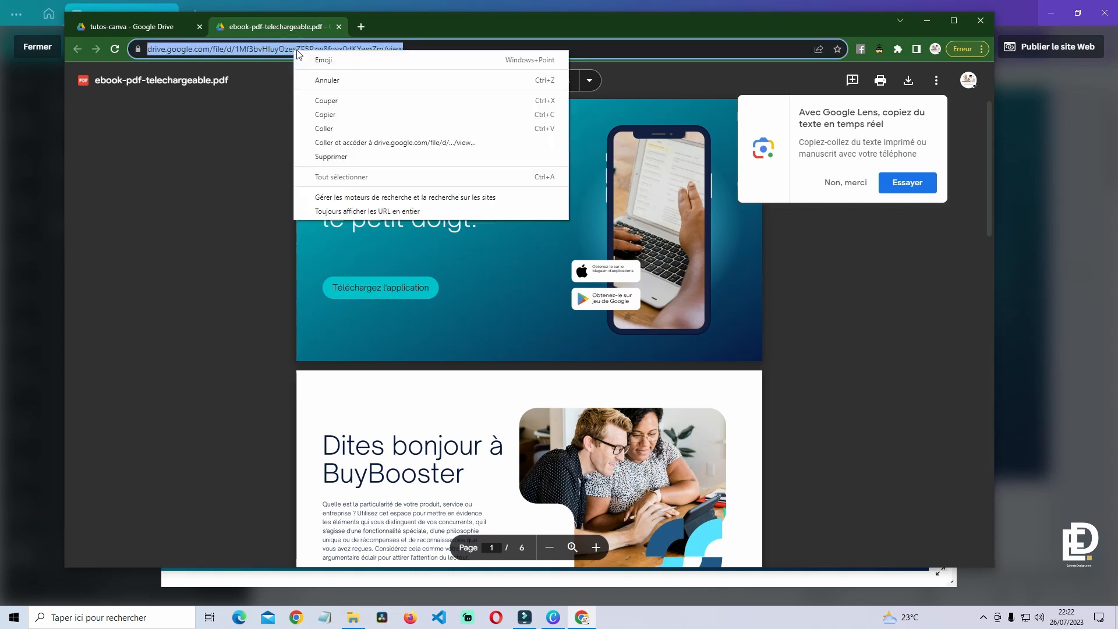
{"action": "left_click", "coordinate": [324, 116]}
{"action": "right_click", "coordinate": [295, 617]}
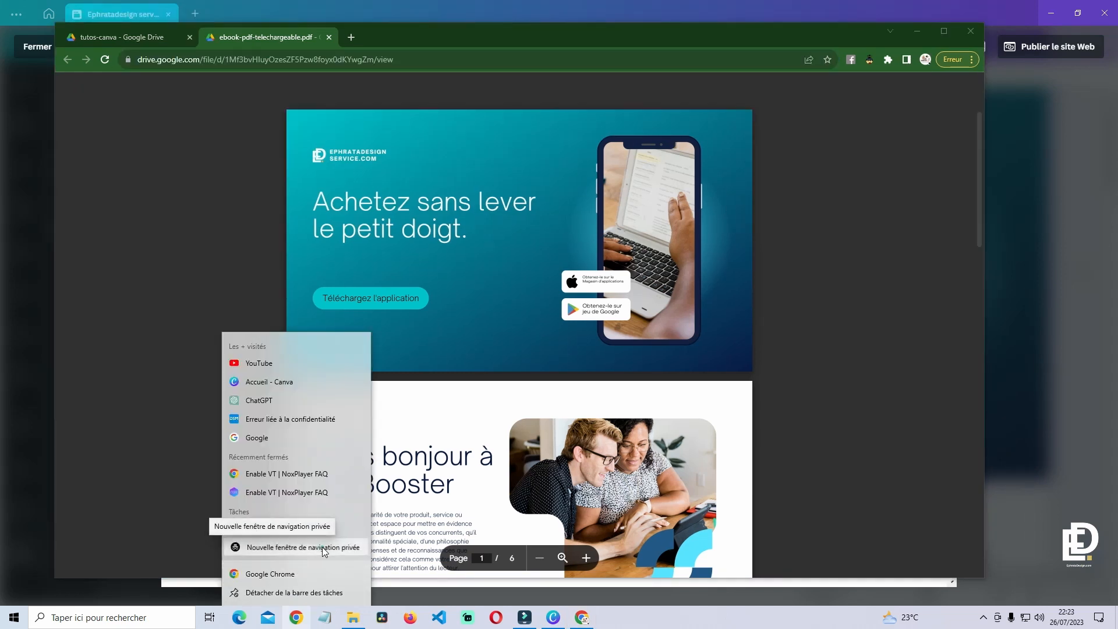
- Open the copied Drive PDF link in a new incognito window and scroll through it
{"action": "left_click", "coordinate": [324, 551]}
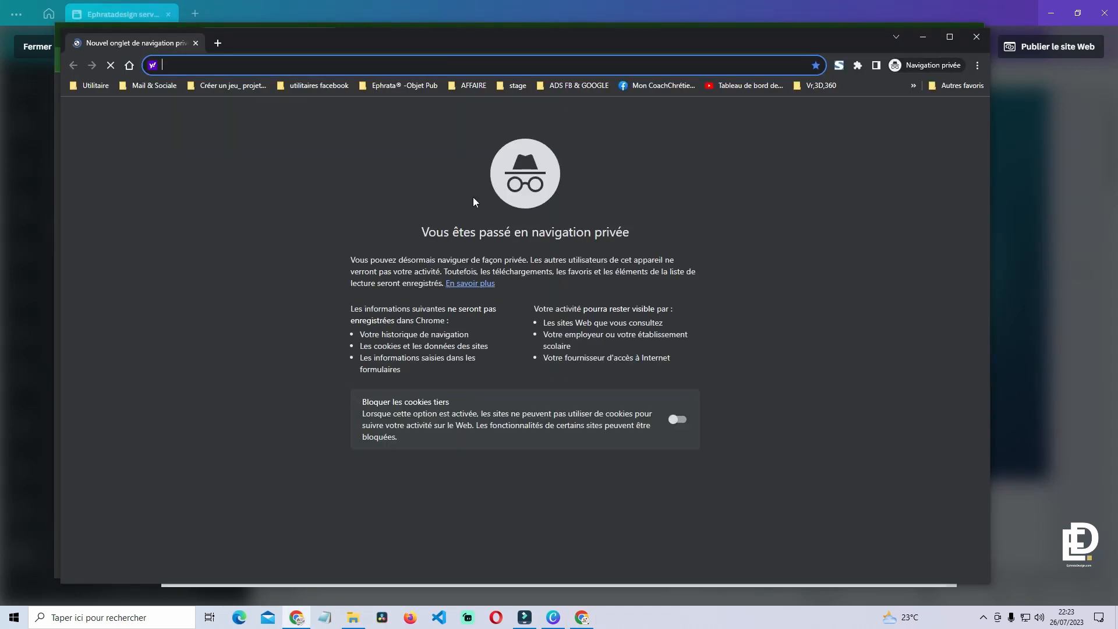
{"action": "right_click", "coordinate": [296, 65]}
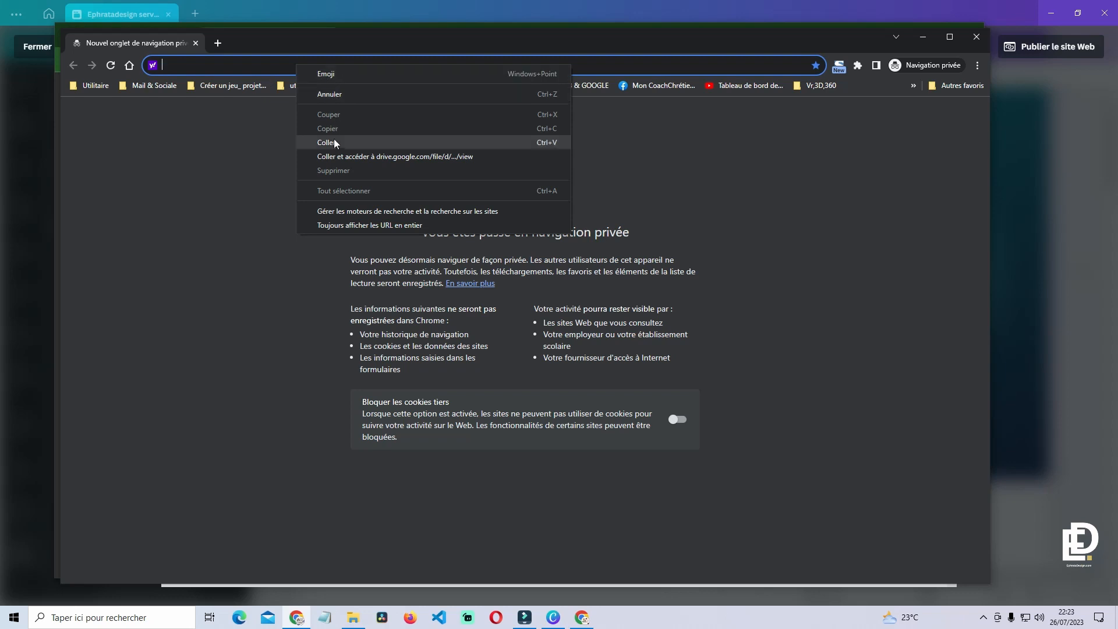
{"action": "left_click", "coordinate": [340, 156]}
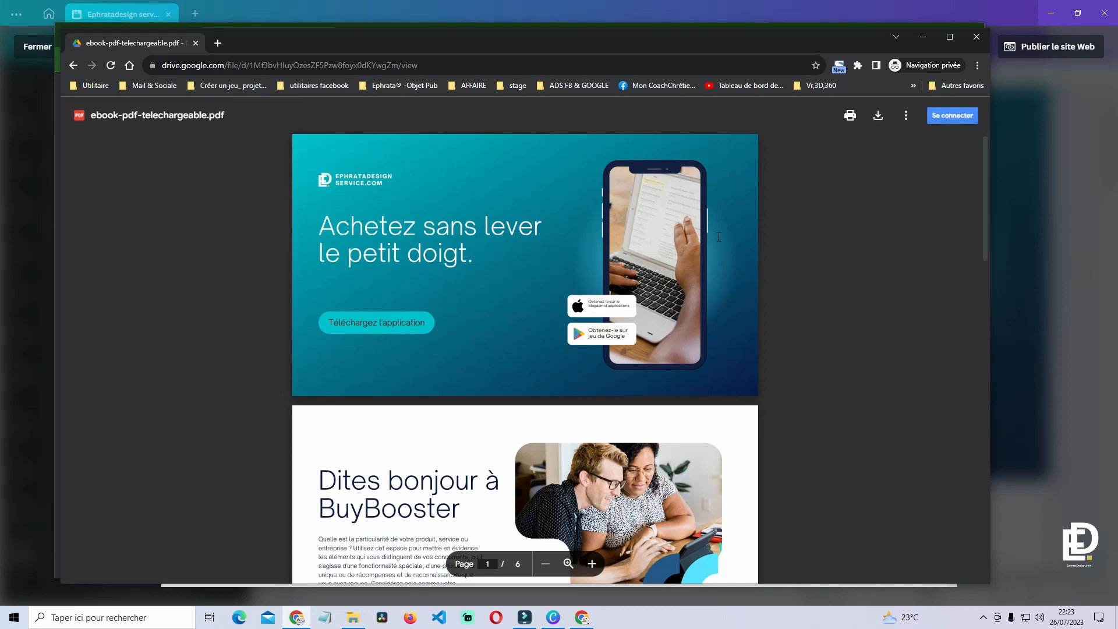
{"action": "scroll", "coordinate": [844, 303], "scroll_direction": "down", "scroll_amount": 20}
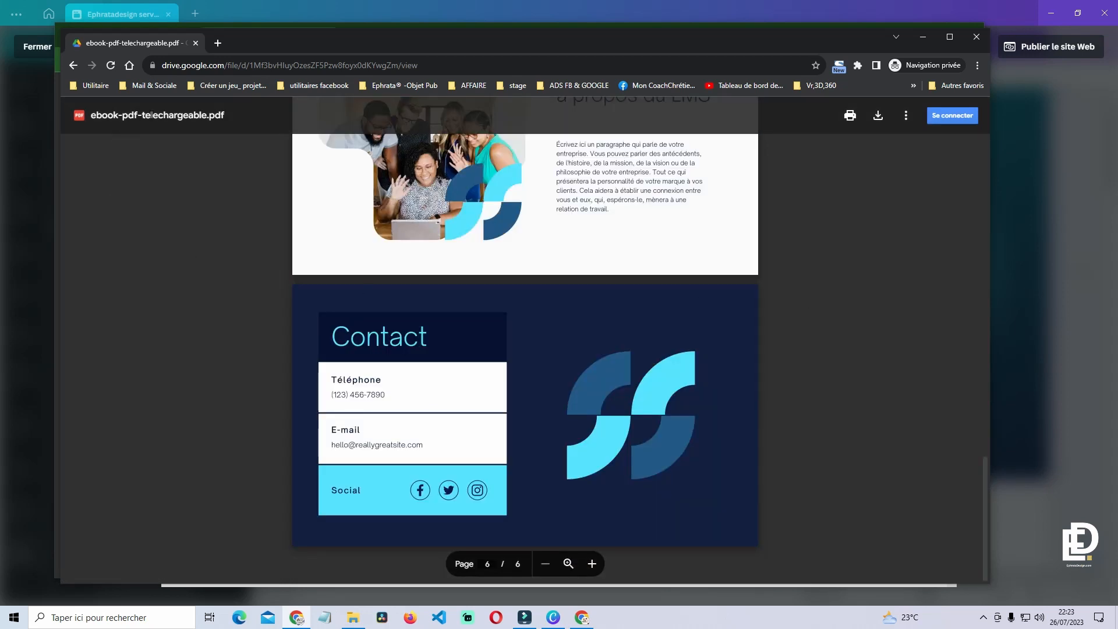
- Close the incognito window, dismiss the Google Lens promotion, and minimize Chrome
{"action": "left_click", "coordinate": [977, 36]}
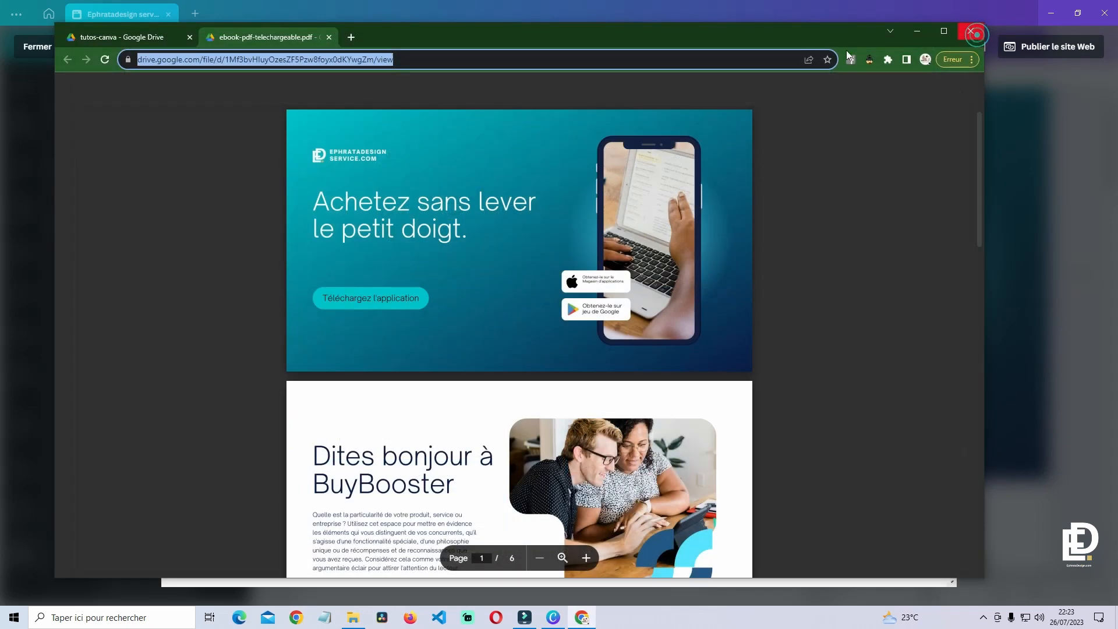
{"action": "left_click", "coordinate": [838, 194]}
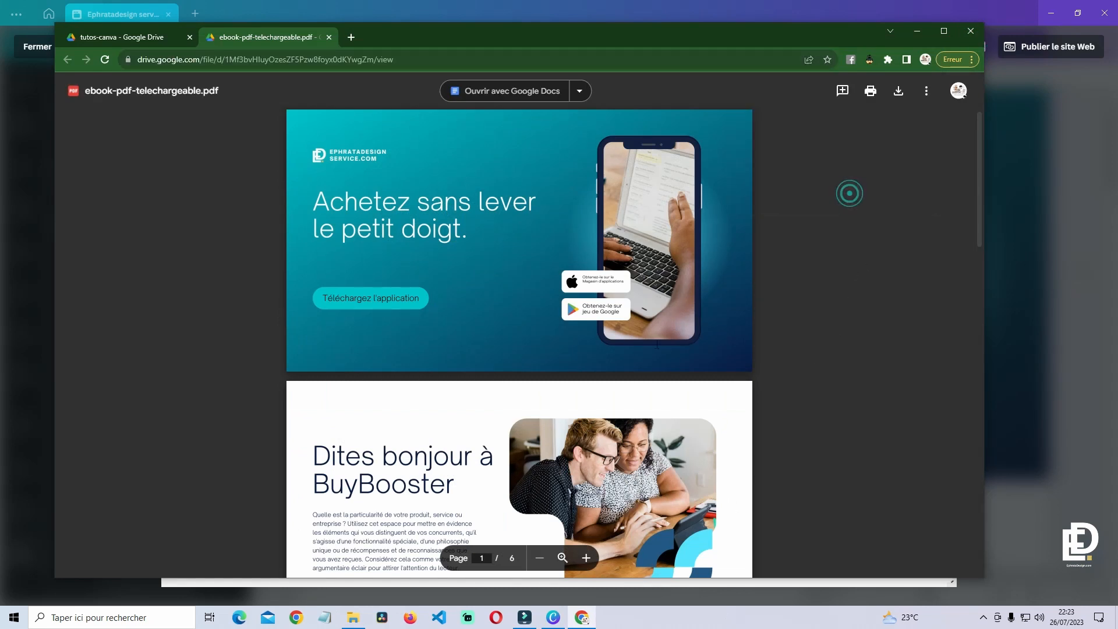
{"action": "scroll", "coordinate": [442, 233], "scroll_direction": "down", "scroll_amount": 15}
{"action": "scroll", "coordinate": [444, 232], "scroll_direction": "up", "scroll_amount": 15}
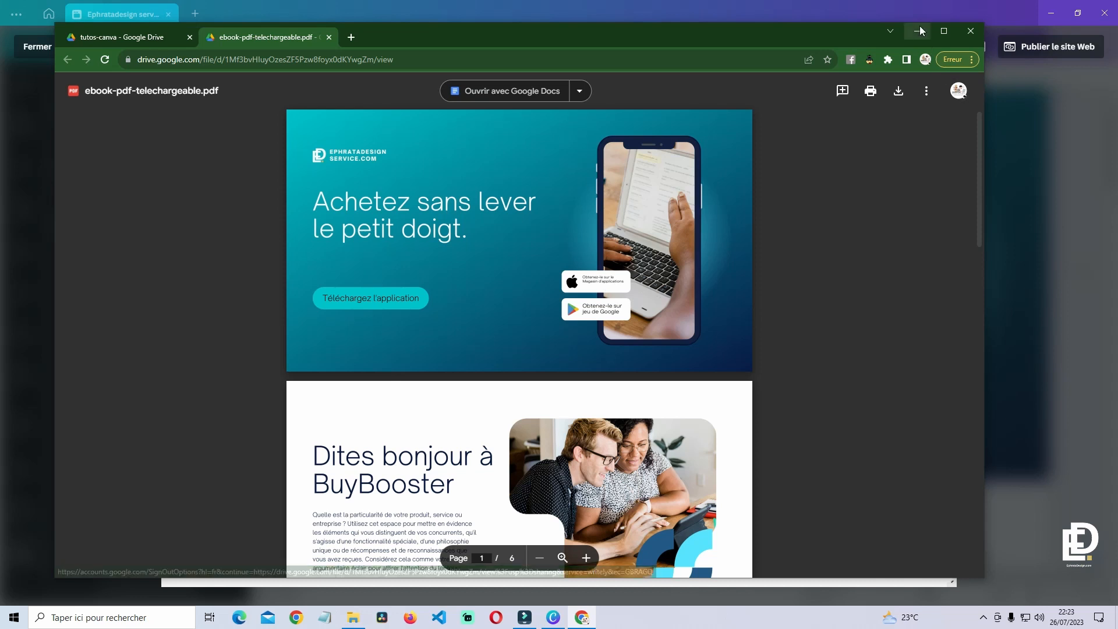
{"action": "left_click", "coordinate": [917, 31]}
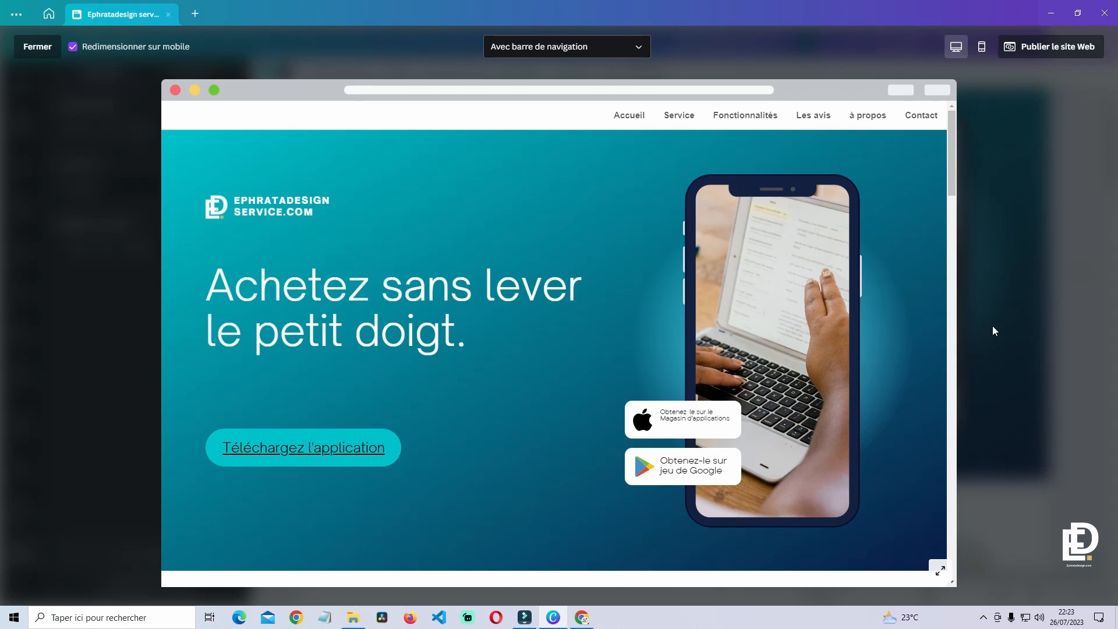
- Exit the preview, show the six page thumbnails, and collapse the Traduction panel
{"action": "left_click", "coordinate": [1033, 321]}
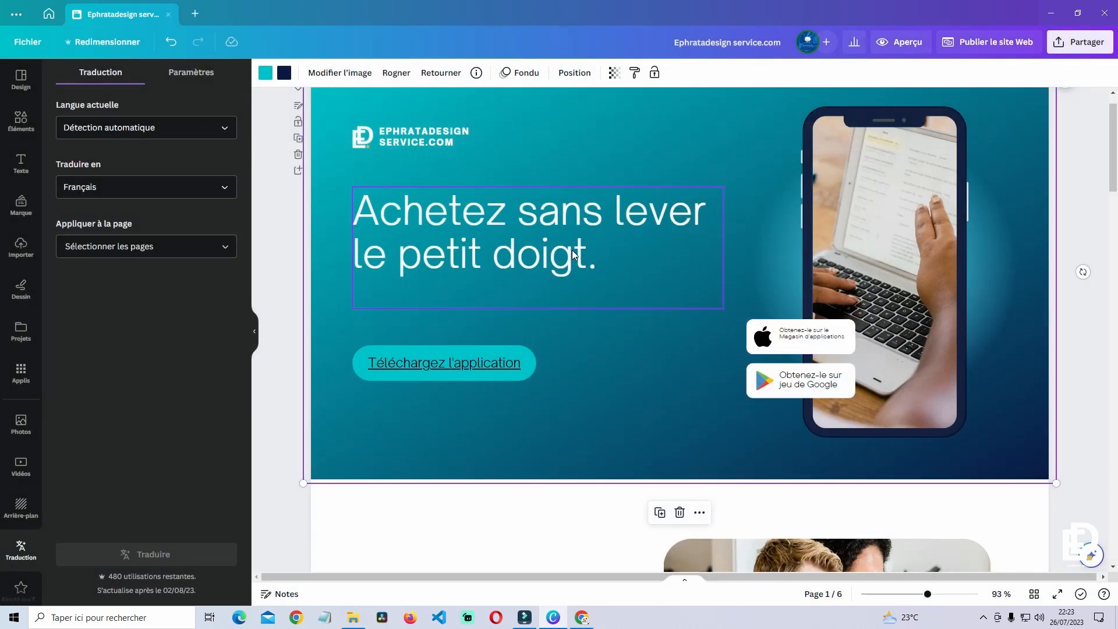
{"action": "scroll", "coordinate": [572, 250], "scroll_direction": "up", "scroll_amount": 1}
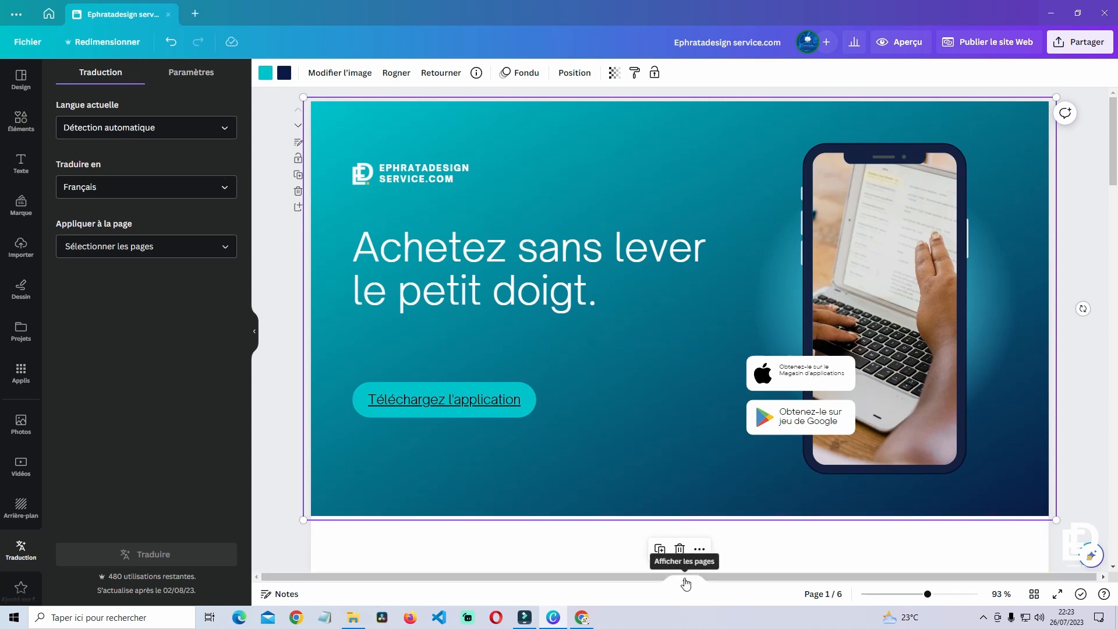
{"action": "left_click", "coordinate": [686, 583]}
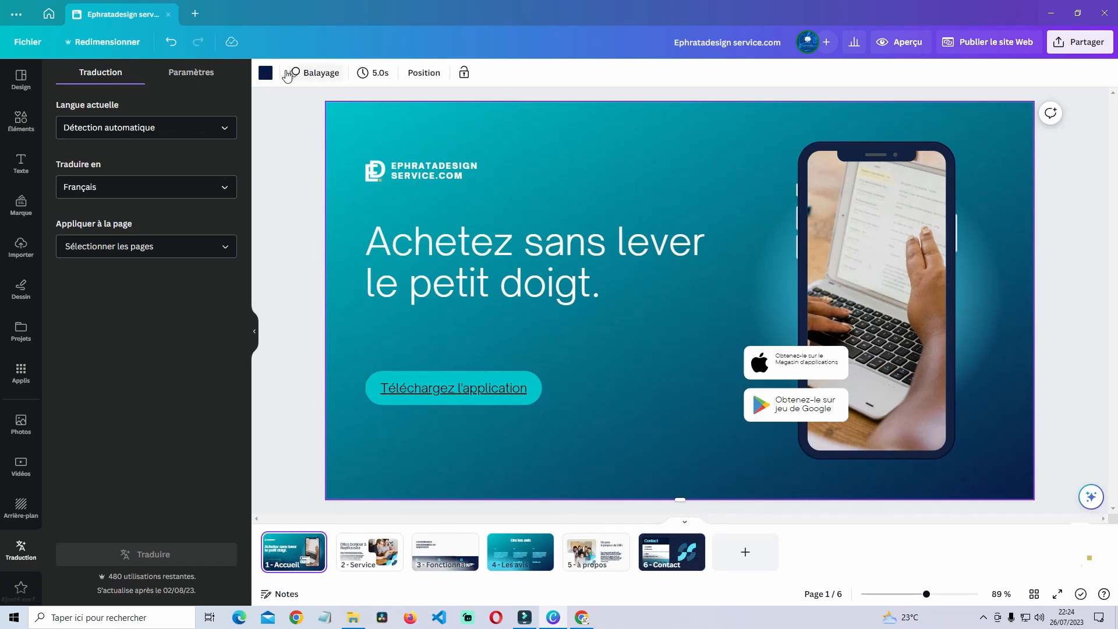
{"action": "left_click", "coordinate": [254, 330]}
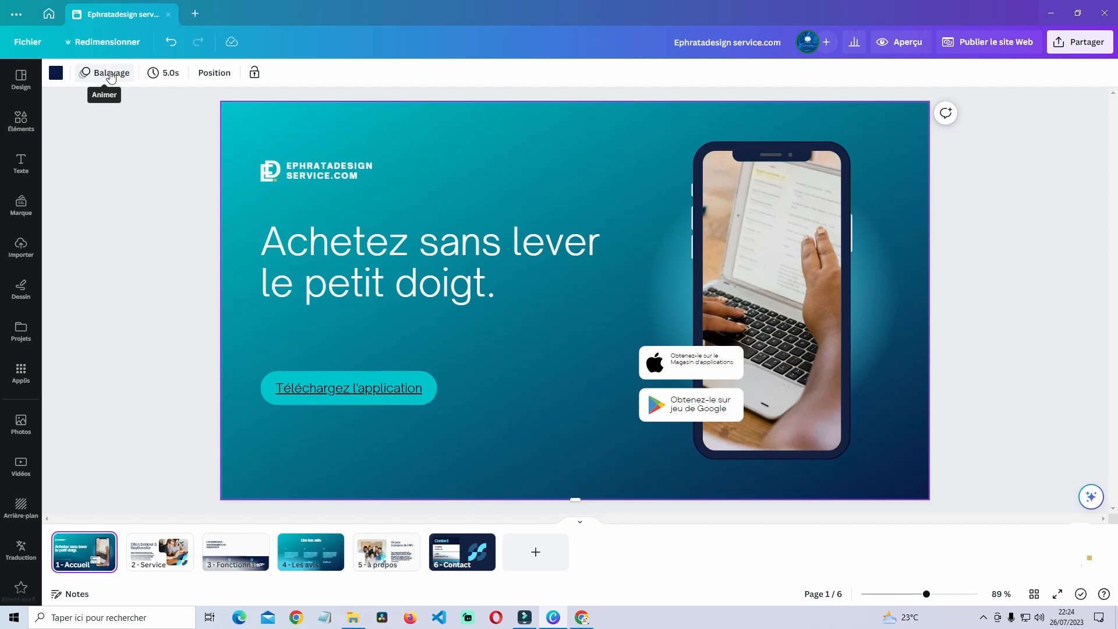
- Apply the Balayage animation to every page and close the animations panel
{"action": "left_click", "coordinate": [111, 76]}
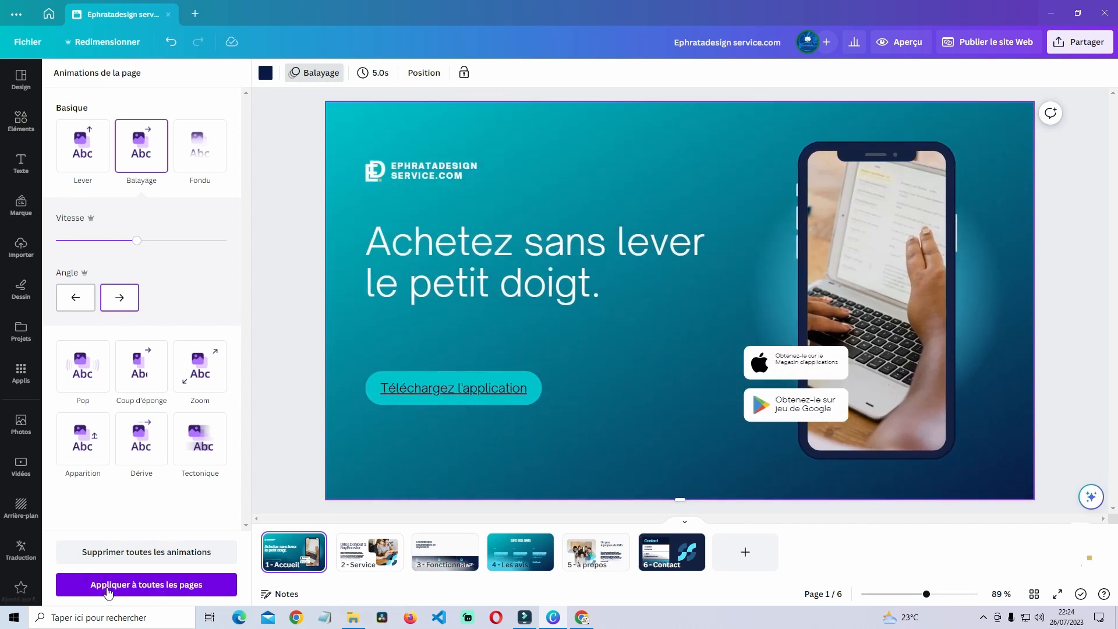
{"action": "left_click", "coordinate": [164, 589]}
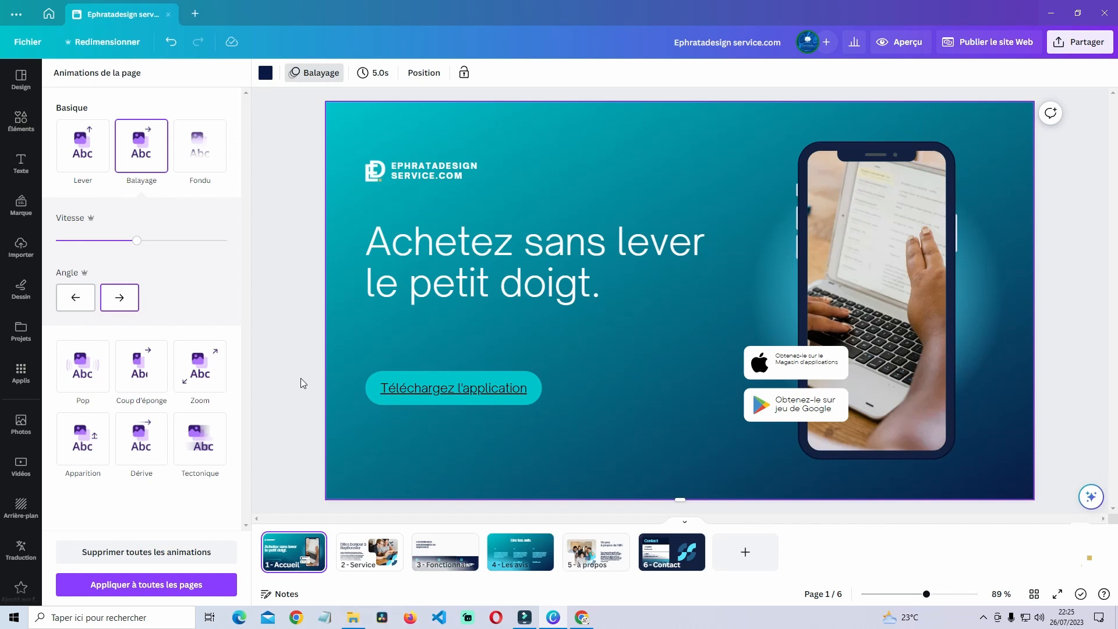
{"action": "left_click", "coordinate": [289, 245]}
{"action": "left_click", "coordinate": [339, 173]}
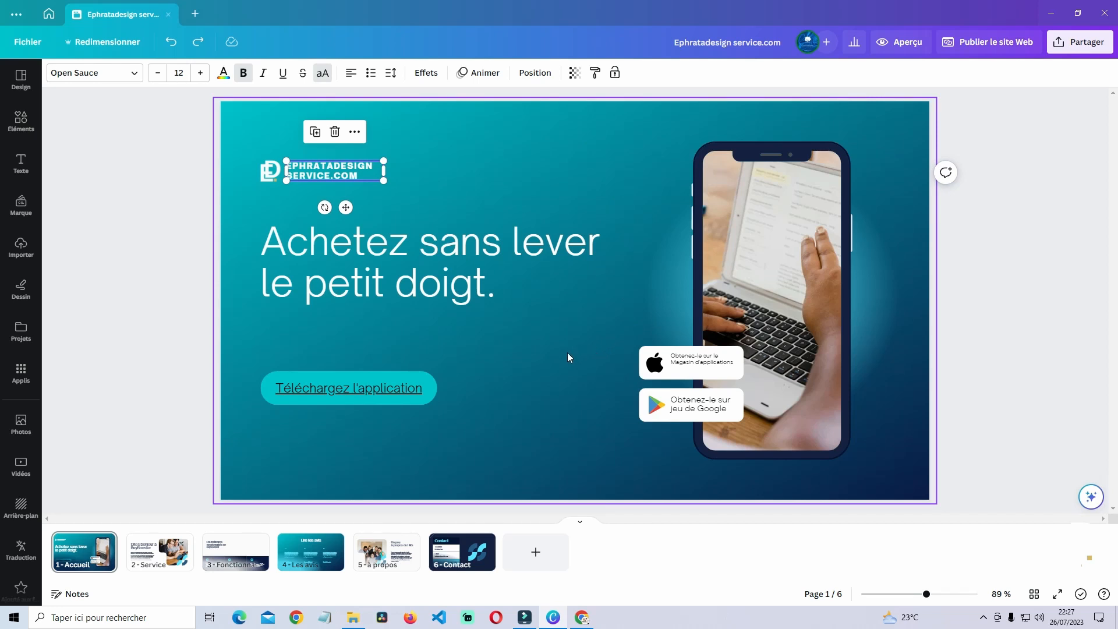
{"action": "left_click", "coordinate": [351, 172]}
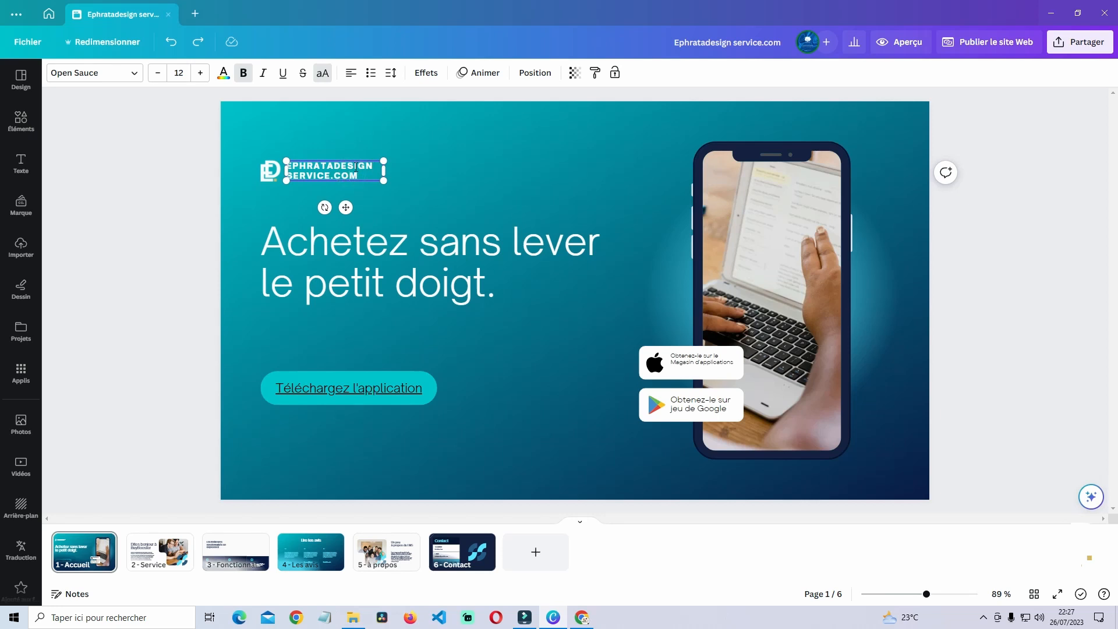
{"action": "left_click", "coordinate": [421, 185]}
{"action": "left_click", "coordinate": [330, 175]}
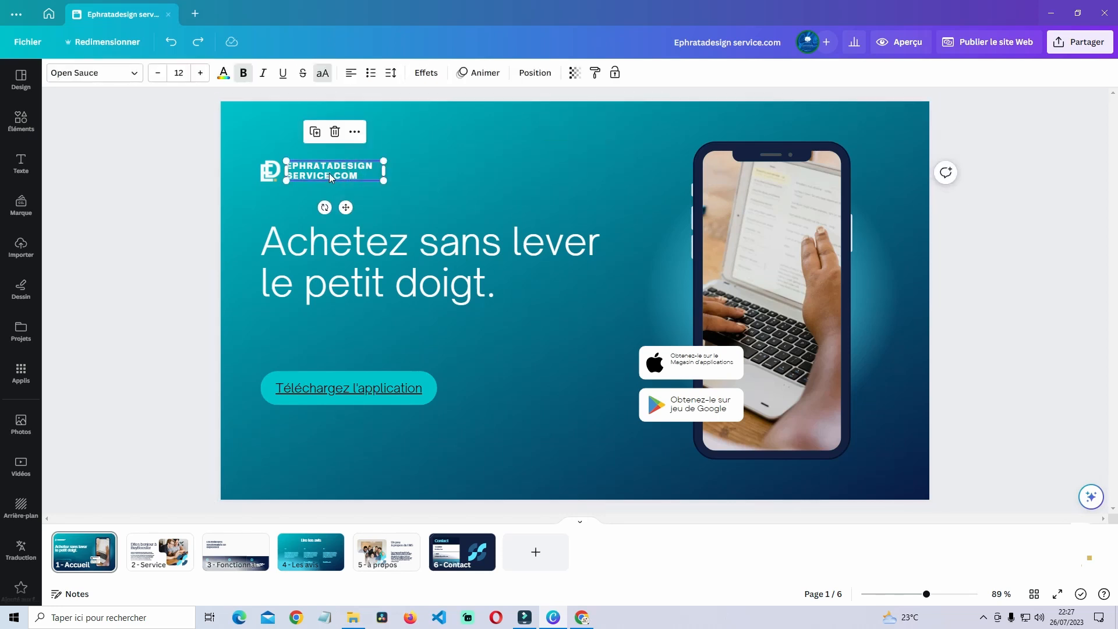
{"action": "right_click", "coordinate": [331, 175]}
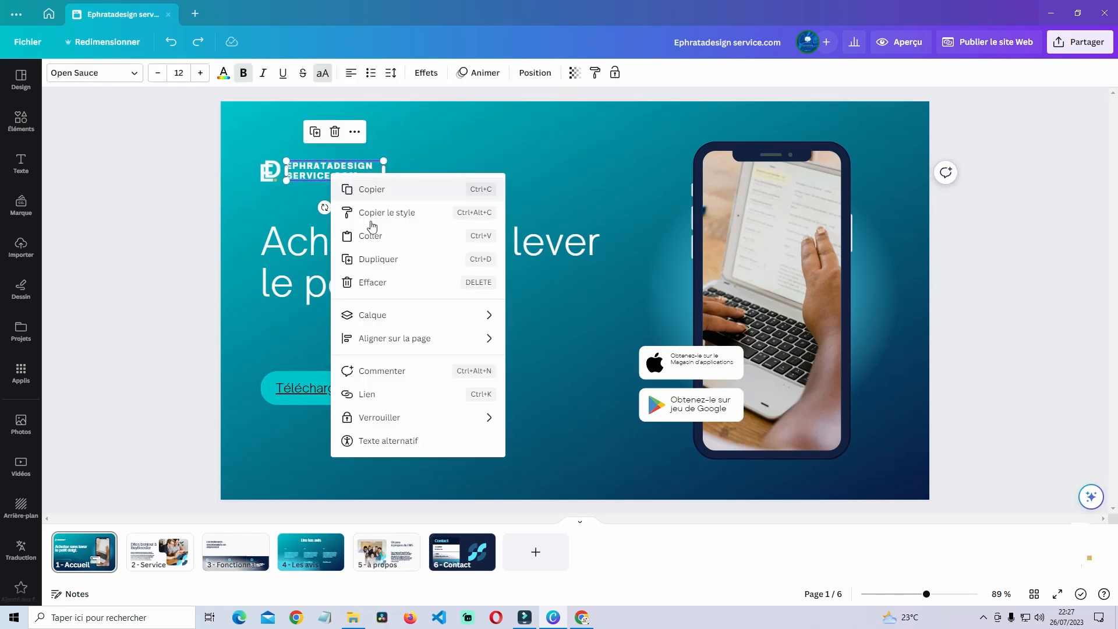
{"action": "left_click", "coordinate": [394, 396]}
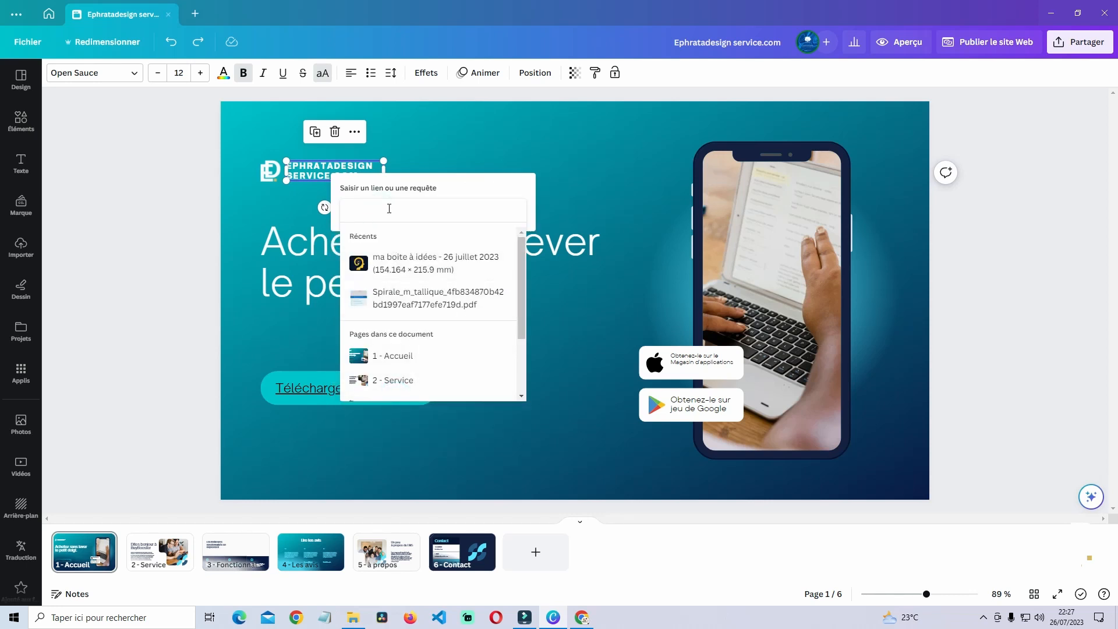
{"action": "type", "text": "h"}
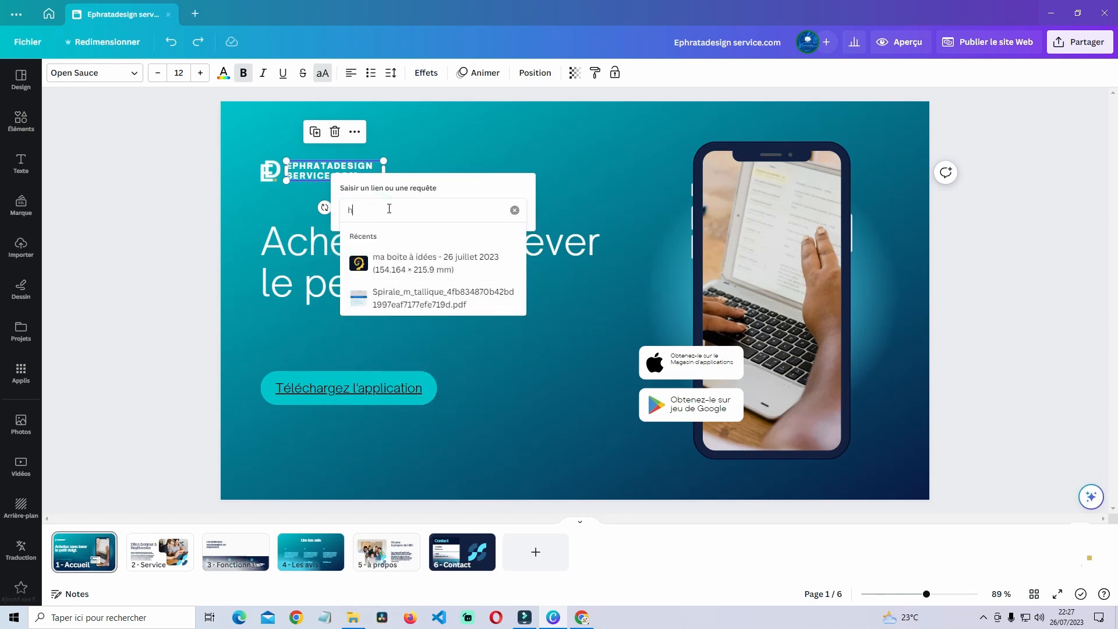
{"action": "type", "text": "ttp:/"}
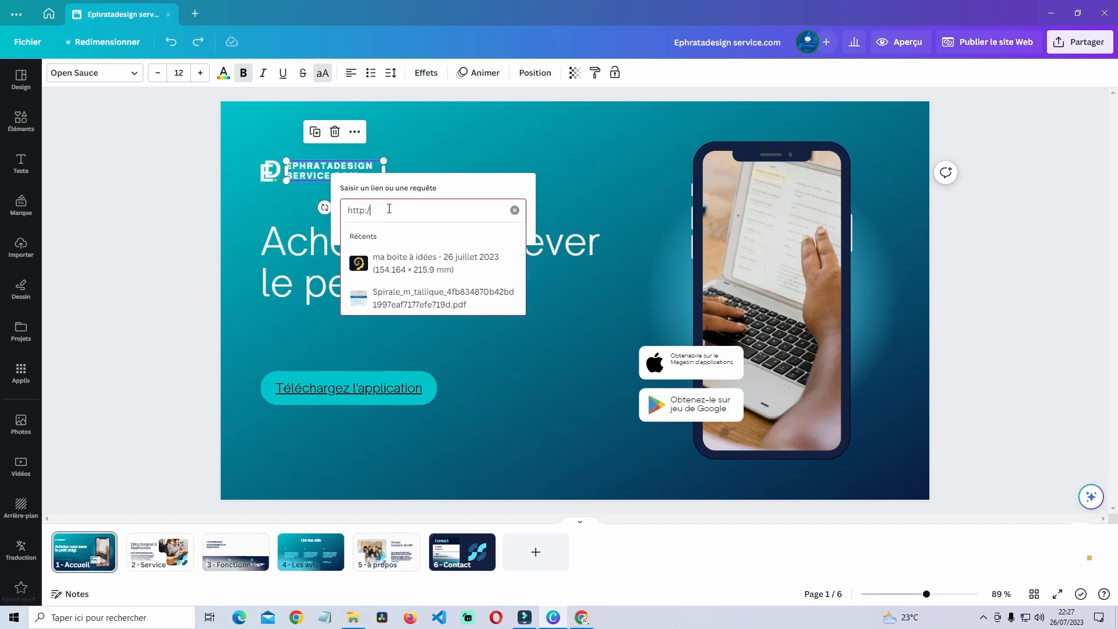
{"action": "type", "text": "/e"}
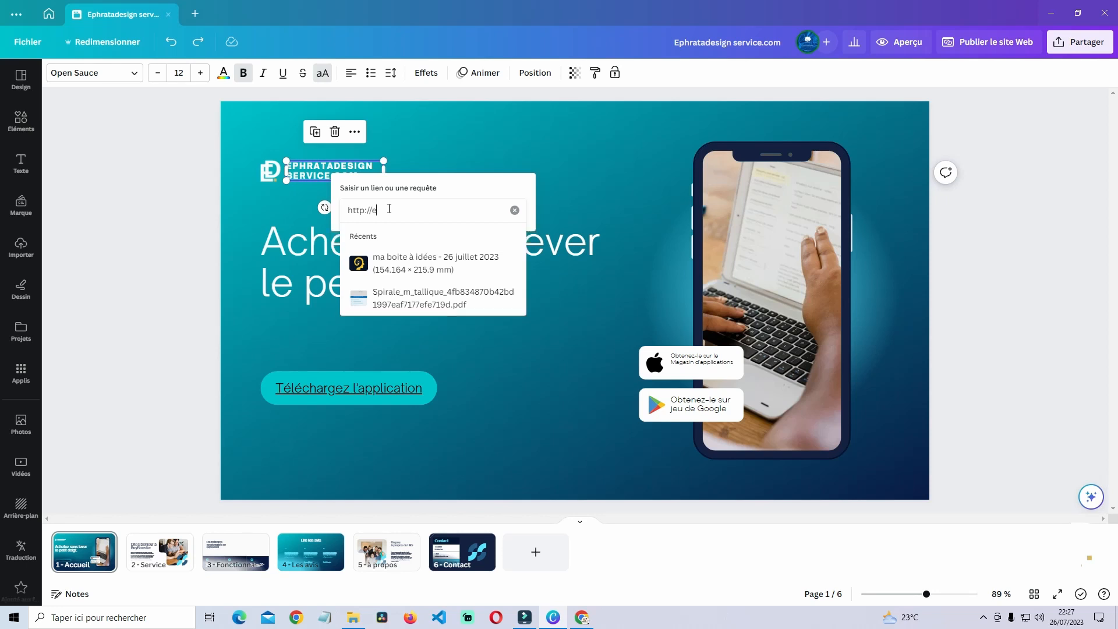
{"action": "type", "text": "phratadesign.com"}
{"action": "key", "text": "Return"}
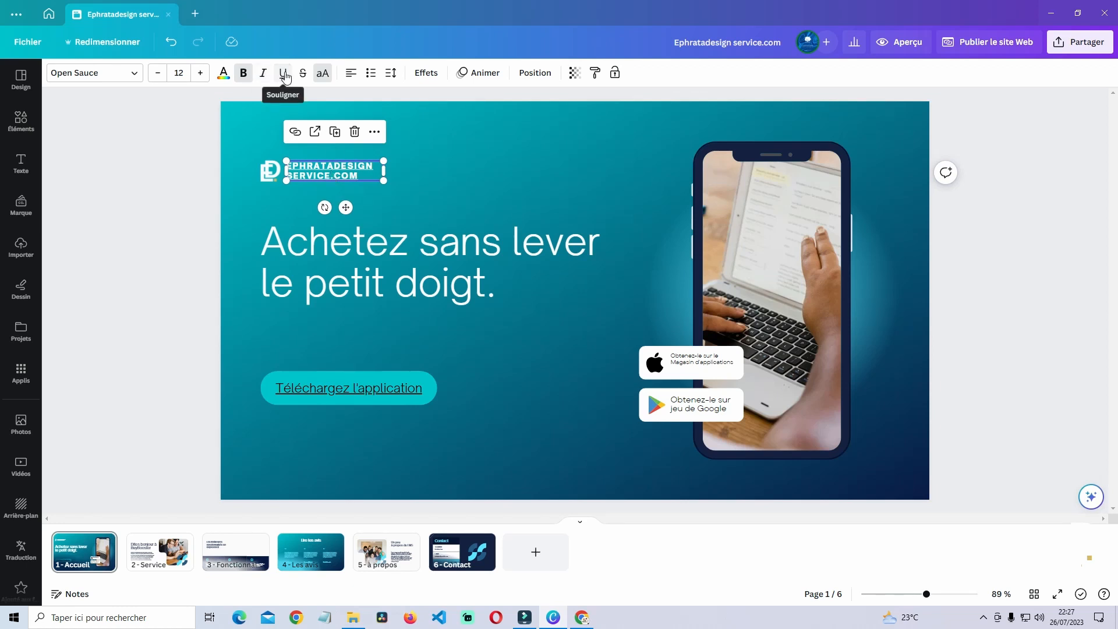
{"action": "left_click", "coordinate": [468, 172]}
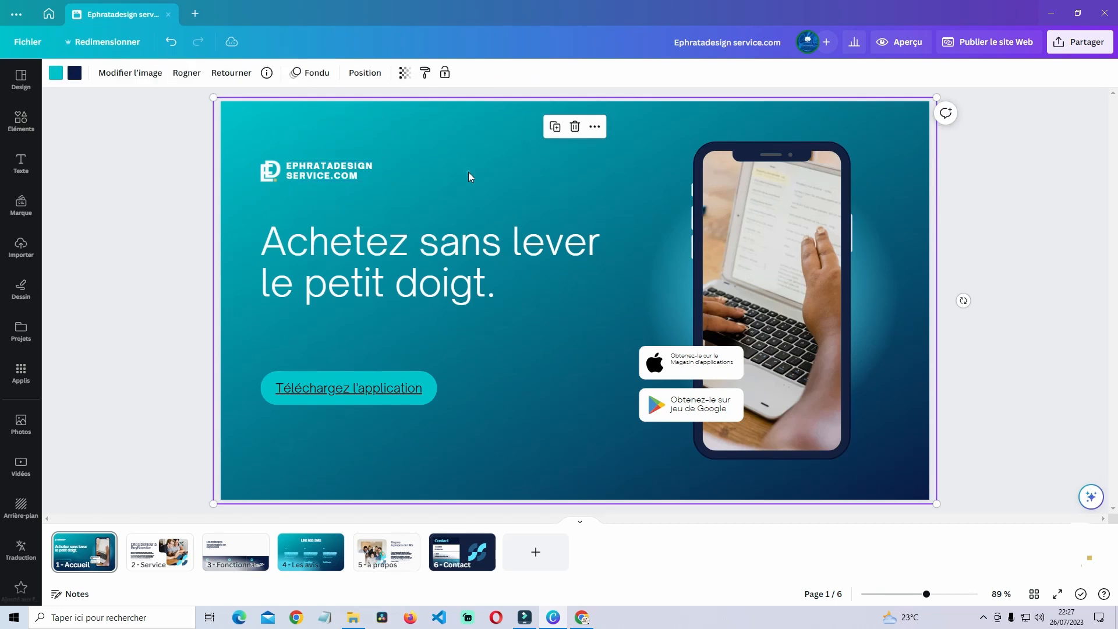
{"action": "left_click", "coordinate": [881, 47]}
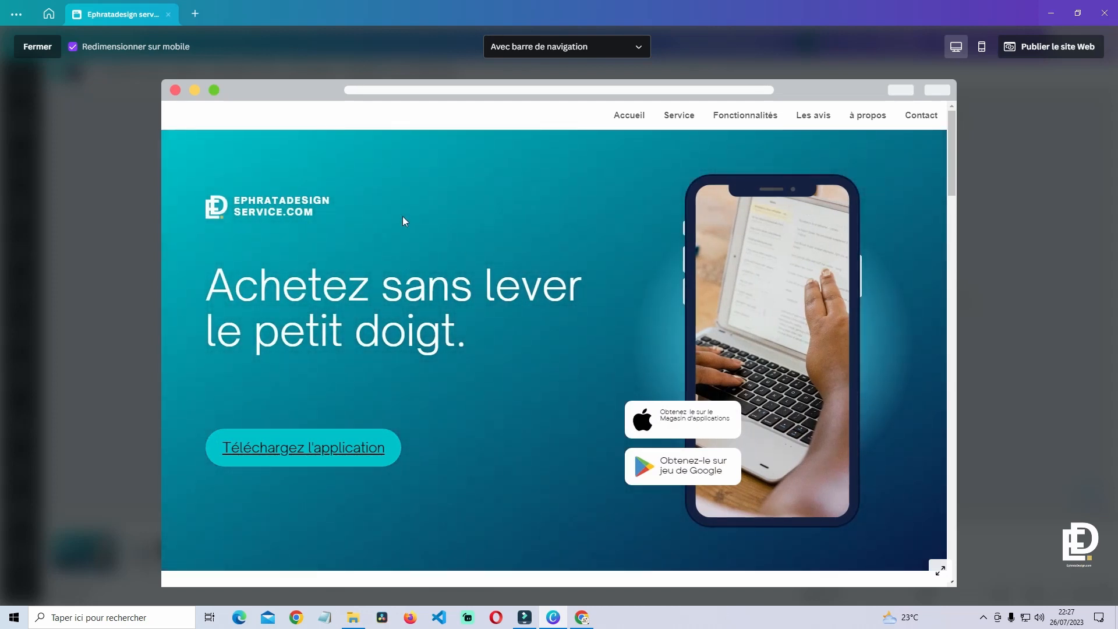
{"action": "left_click", "coordinate": [272, 213]}
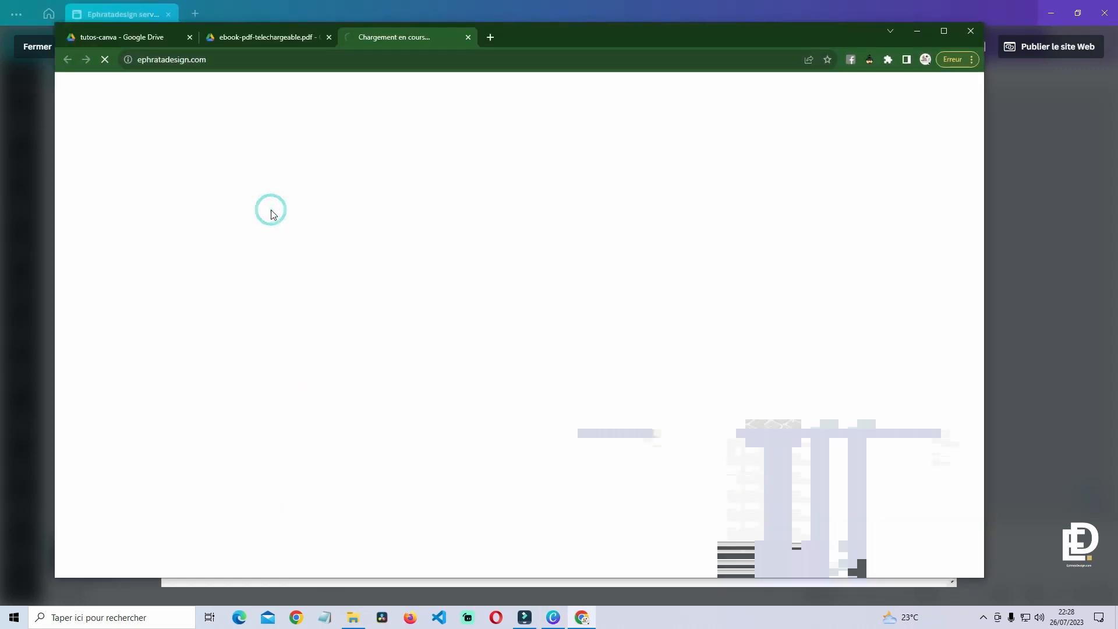
{"action": "left_click_drag", "start_coordinate": [239, 62], "coordinate": [137, 60]}
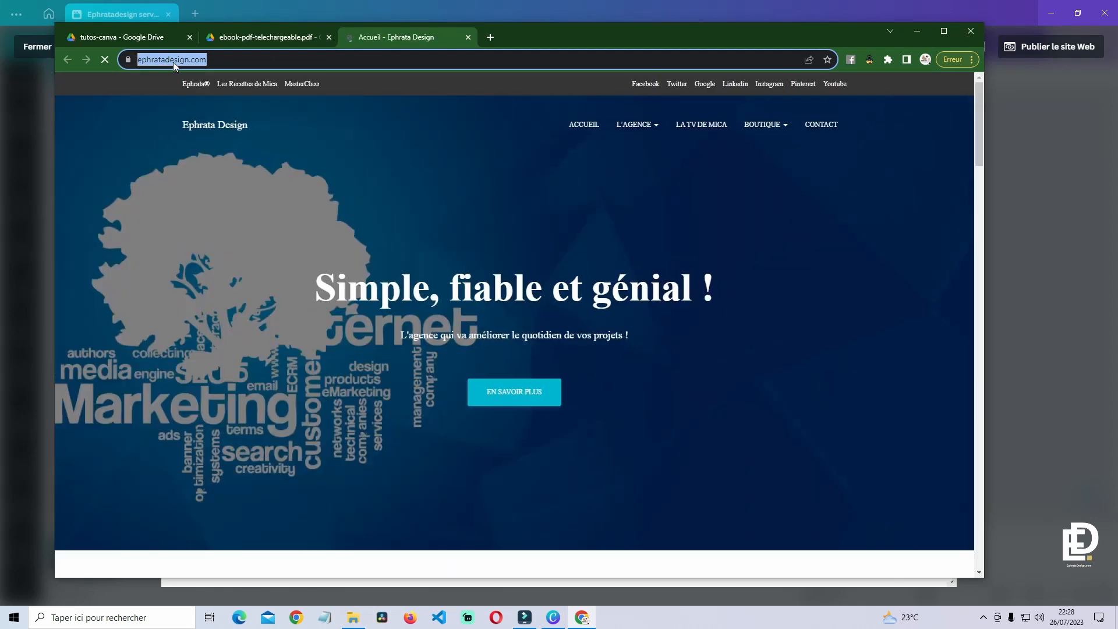
{"action": "middle_click", "coordinate": [394, 39]}
{"action": "left_click", "coordinate": [1039, 201]}
{"action": "key", "text": "Escape"}
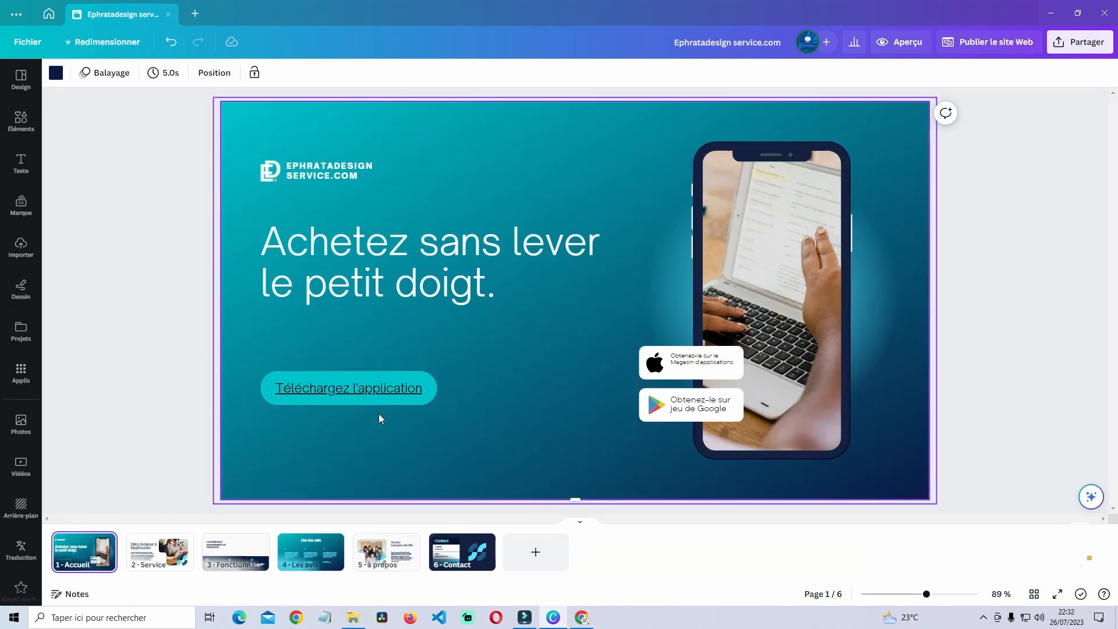
- Go to page 2, the Service page, from the page strip
{"action": "left_click", "coordinate": [165, 565]}
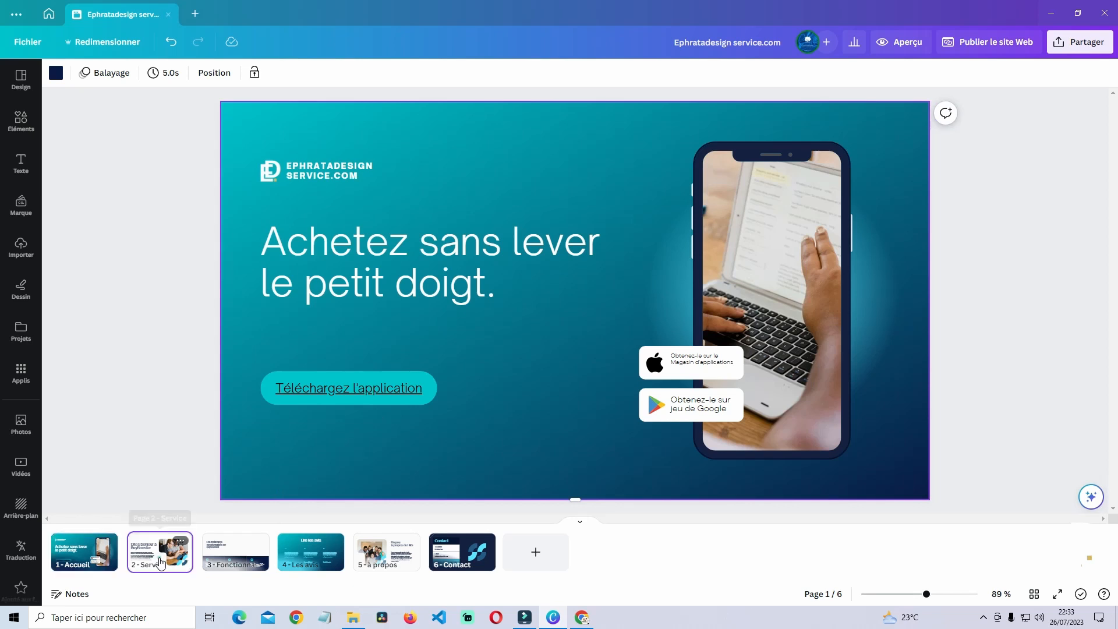
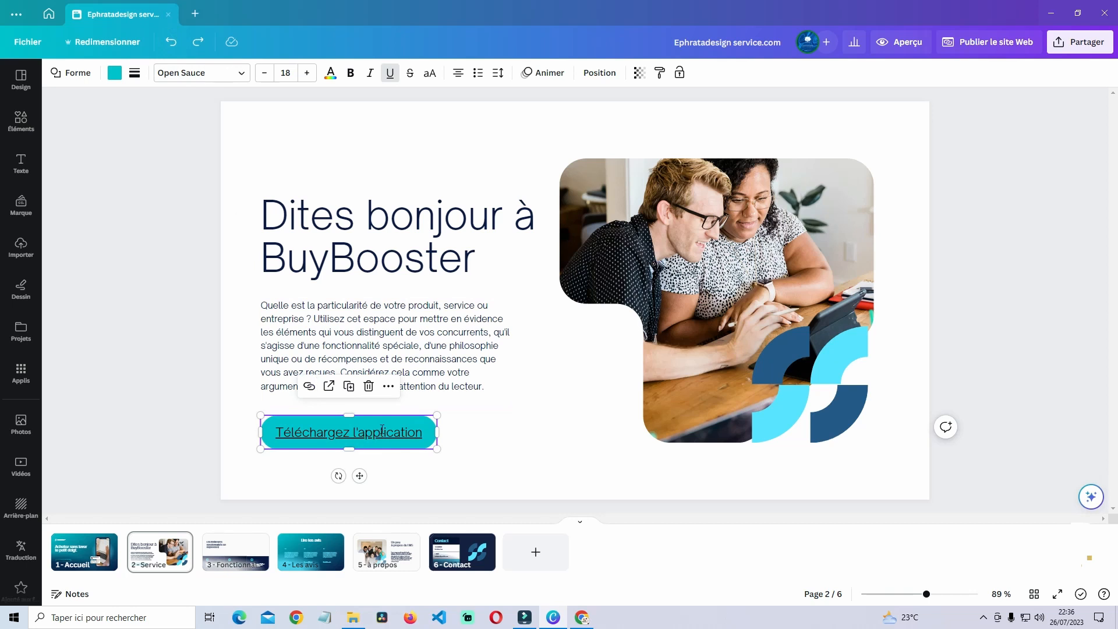
- Delete the teal button's old 'Téléchargez l'application' label
{"action": "double_click", "coordinate": [381, 431]}
{"action": "left_click", "coordinate": [414, 429]}
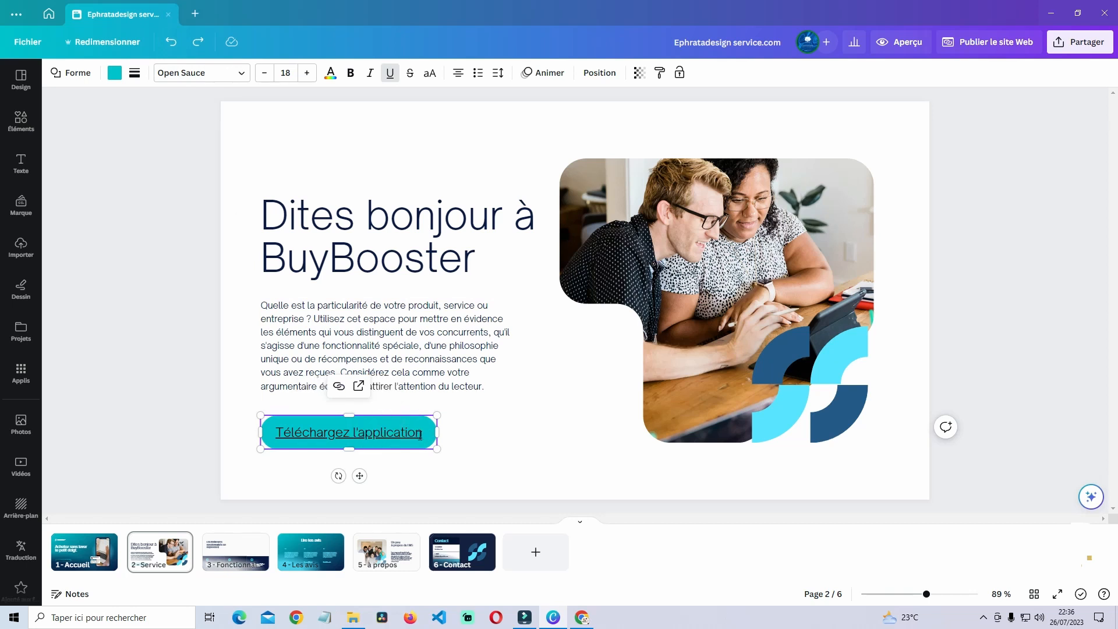
{"action": "left_click_drag", "start_coordinate": [423, 433], "coordinate": [271, 434]}
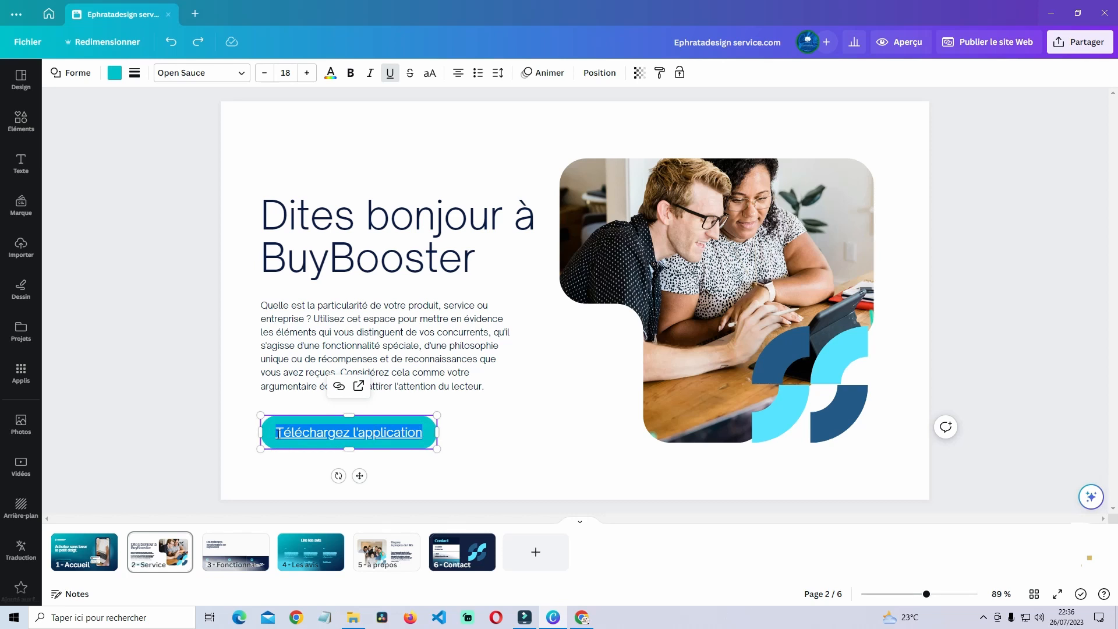
{"action": "key", "text": "BackSpace"}
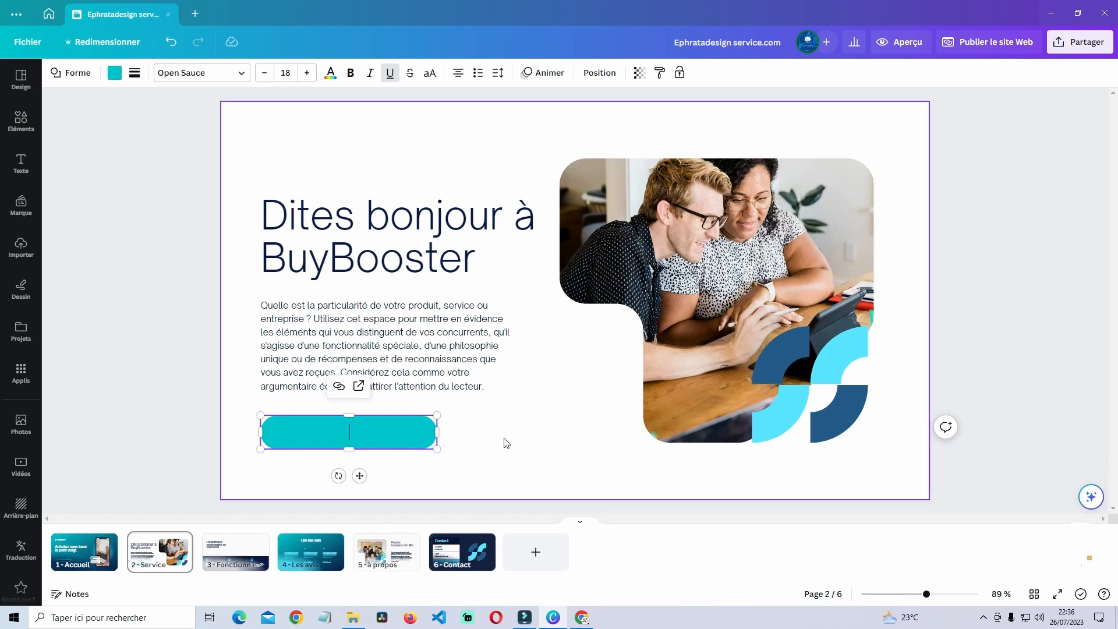
{"action": "left_click", "coordinate": [514, 441]}
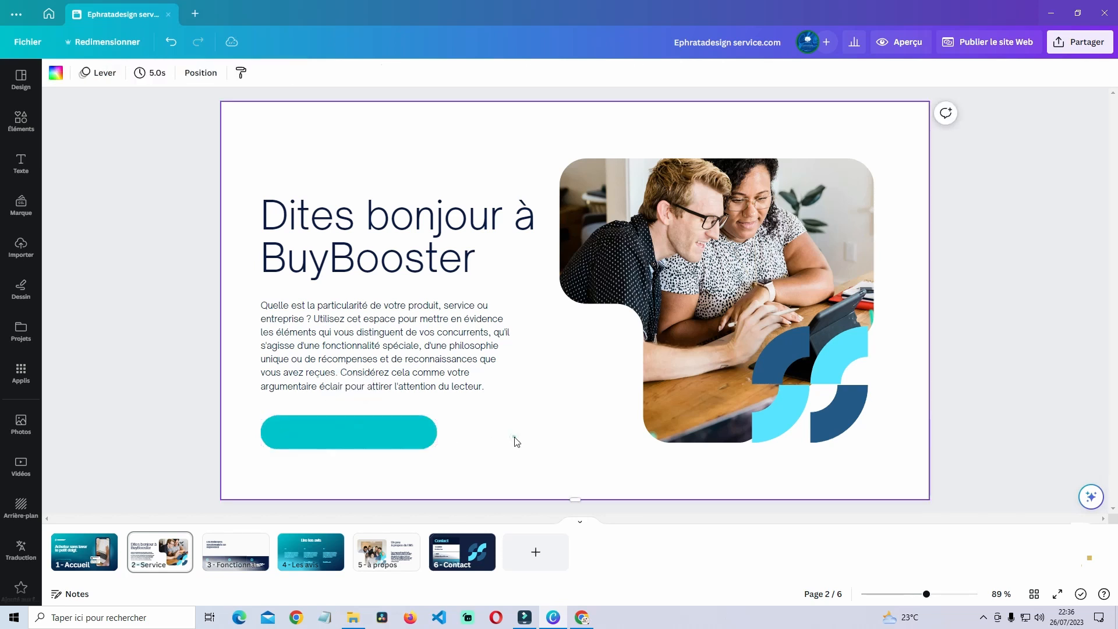
{"action": "left_click", "coordinate": [388, 435]}
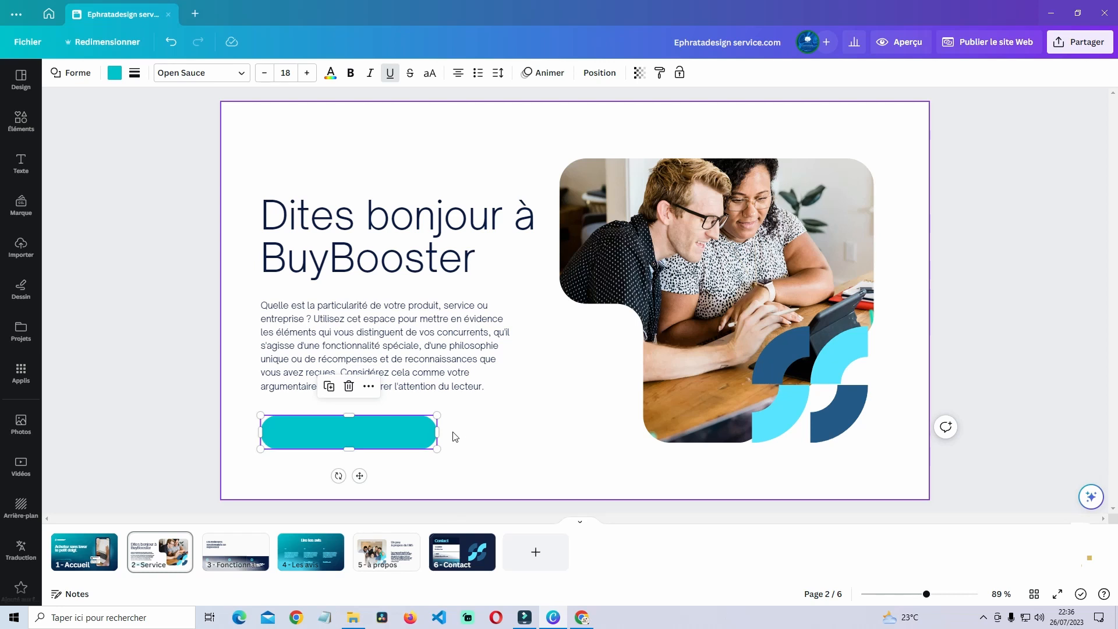
- Enter 'produit ou service' as the button label and turn off its underline
{"action": "double_click", "coordinate": [400, 429]}
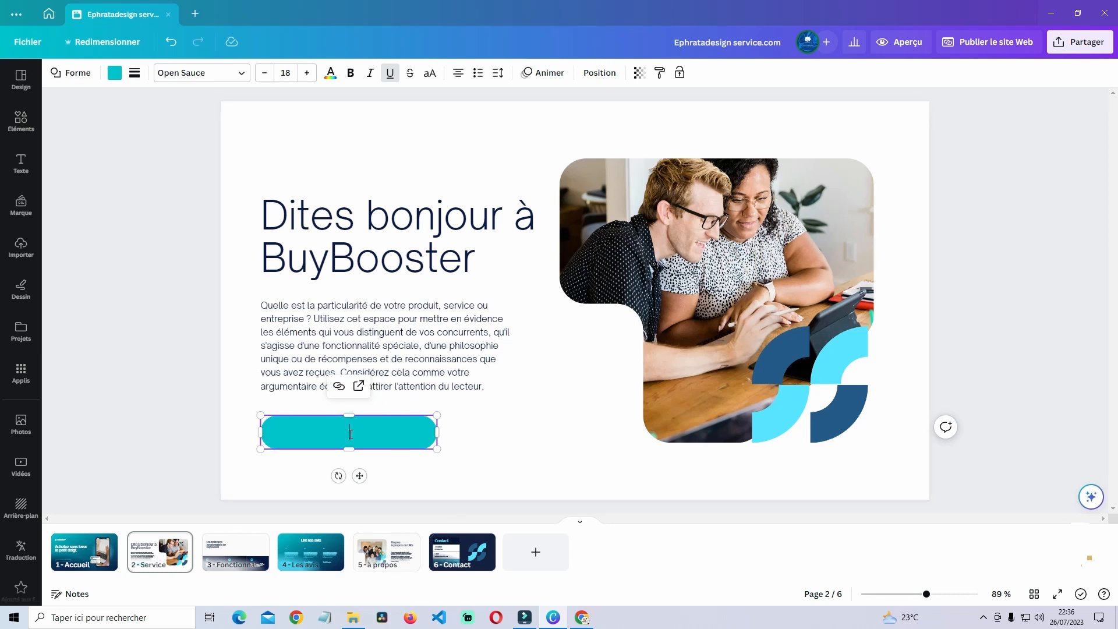
{"action": "type", "text": "produit ou serv"}
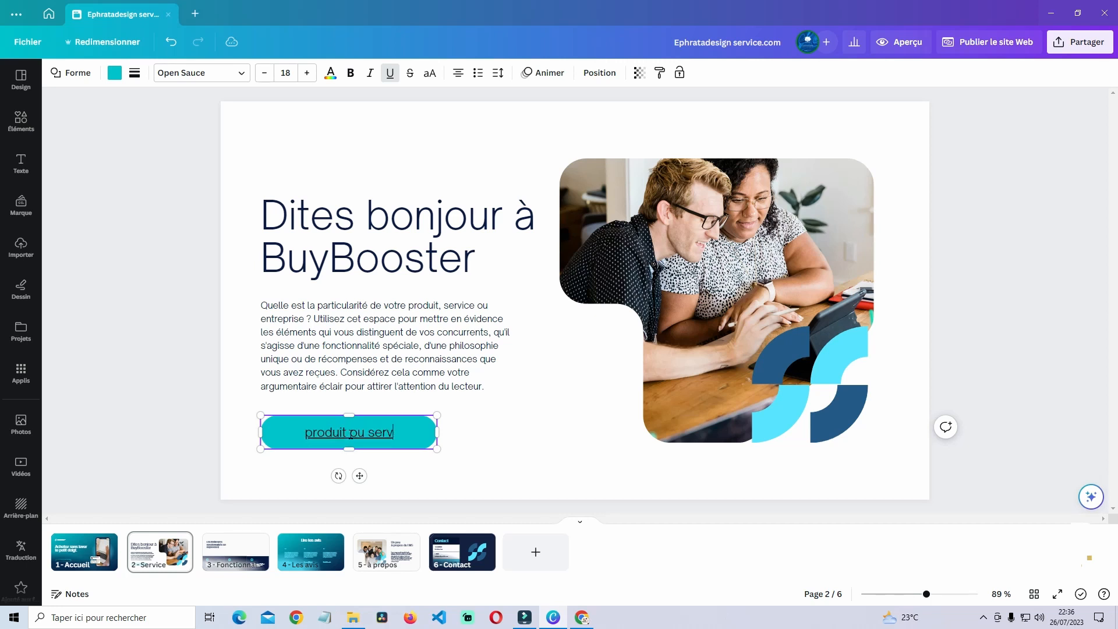
{"action": "type", "text": "ice"}
{"action": "left_click", "coordinate": [482, 438]}
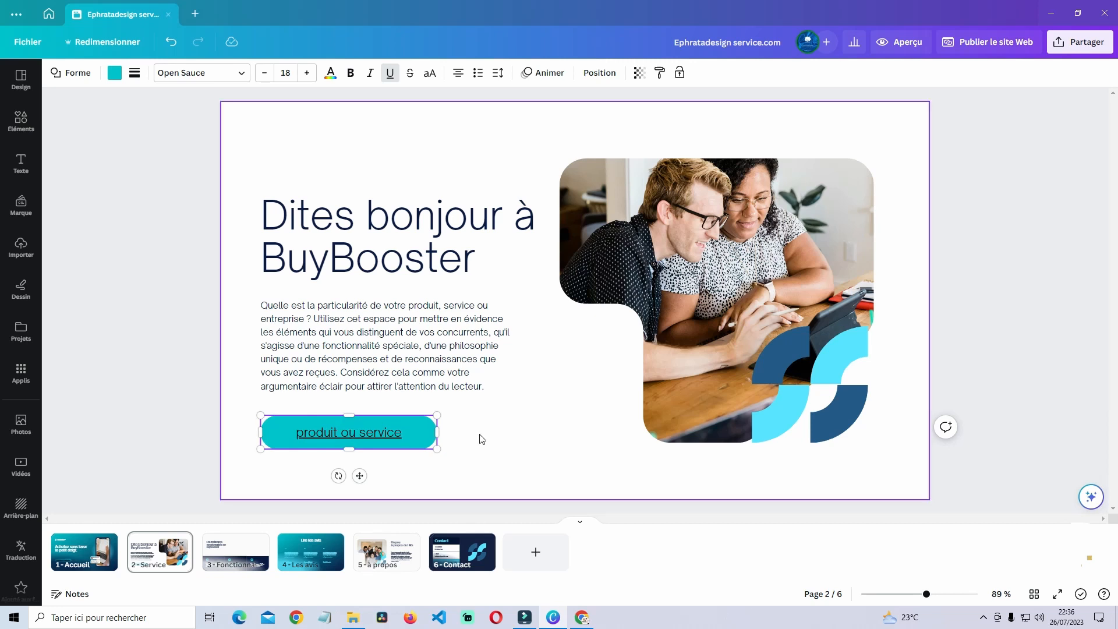
{"action": "left_click", "coordinate": [363, 431]}
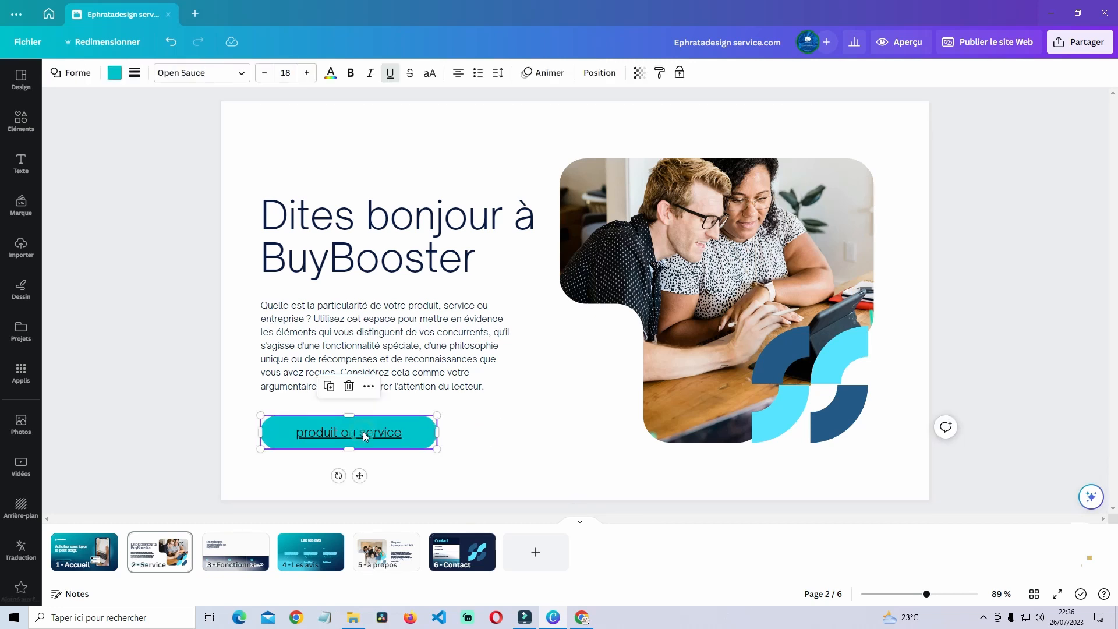
{"action": "left_click", "coordinate": [390, 74]}
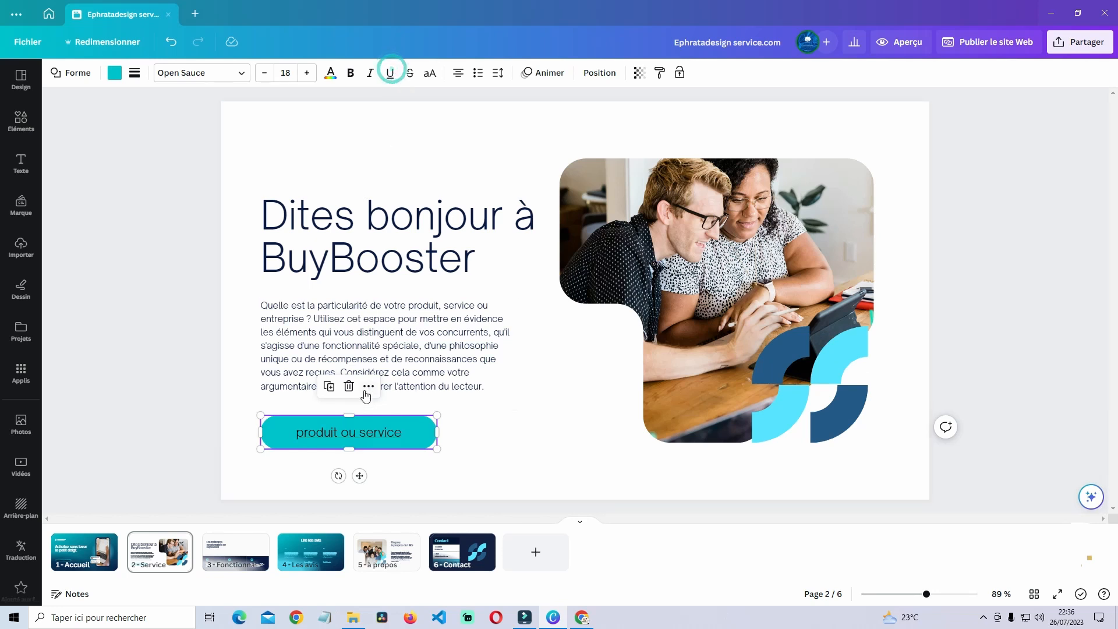
- Open the button's link box, then dismiss it without adding a link
{"action": "right_click", "coordinate": [387, 436]}
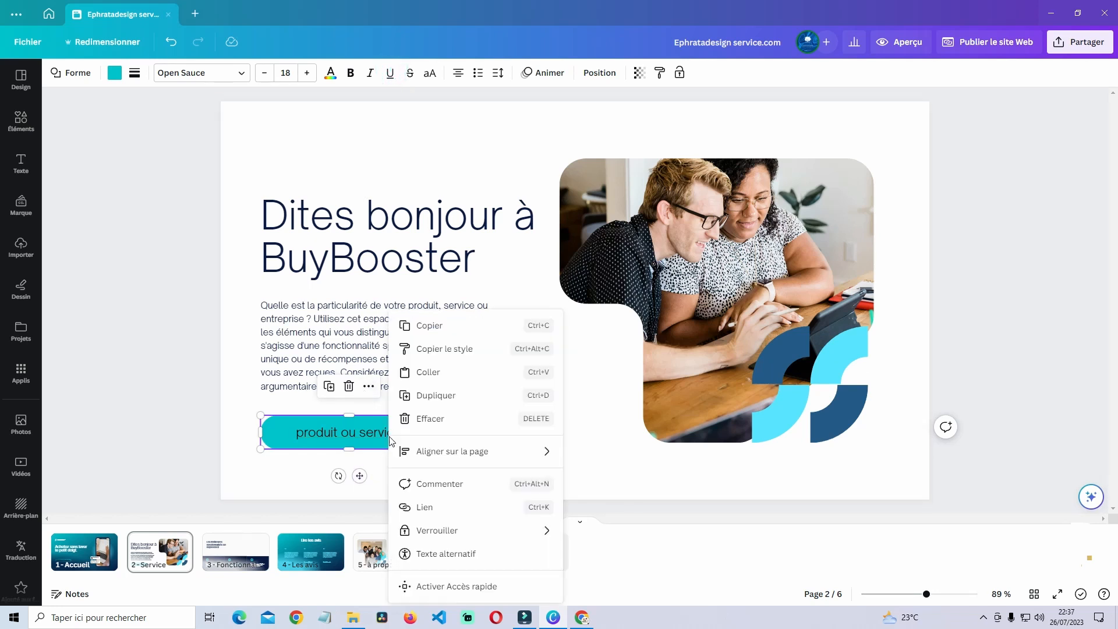
{"action": "left_click", "coordinate": [476, 512]}
{"action": "left_click", "coordinate": [466, 474]}
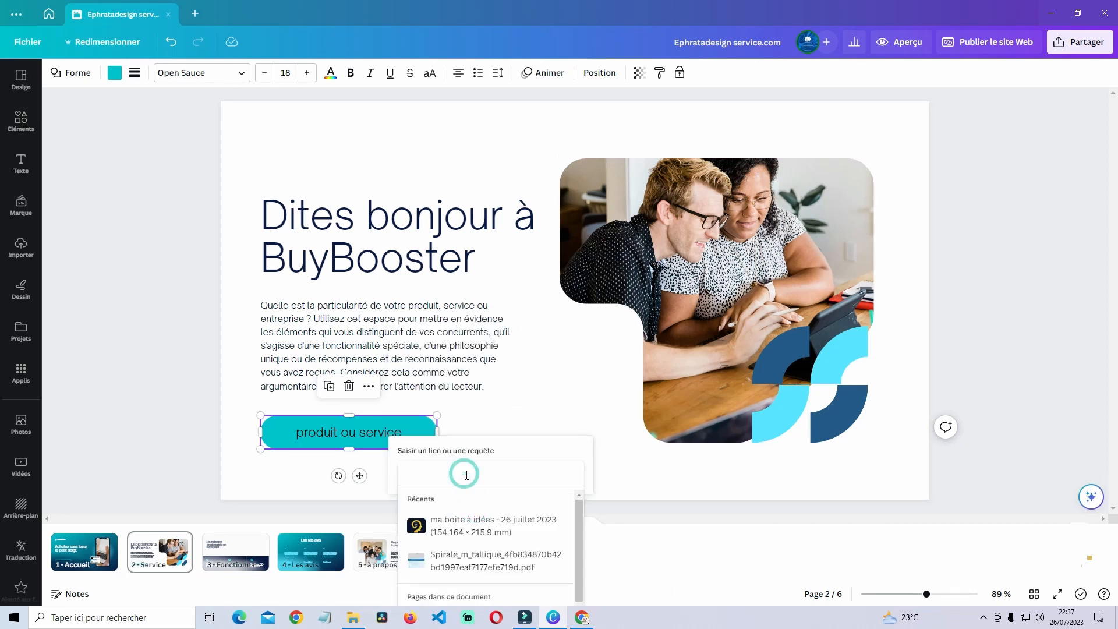
{"action": "left_click", "coordinate": [513, 414]}
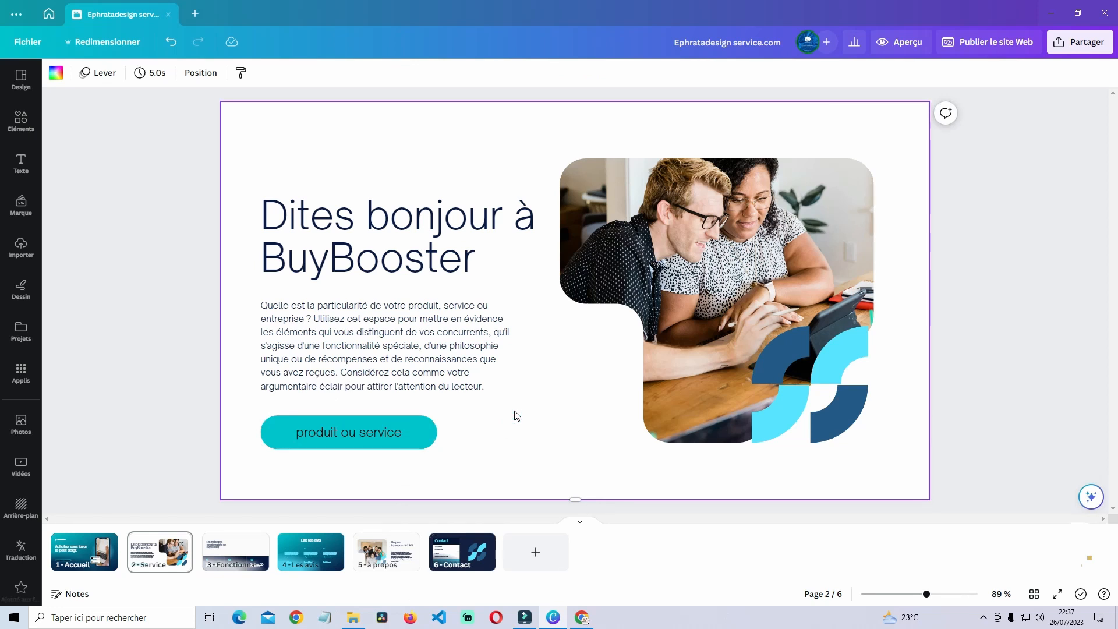
- In Chrome, go to the amazon.fr home page and accept its cookies
{"action": "key", "text": "alt+Tab"}
{"action": "scroll", "coordinate": [478, 483], "scroll_direction": "down", "scroll_amount": 10}
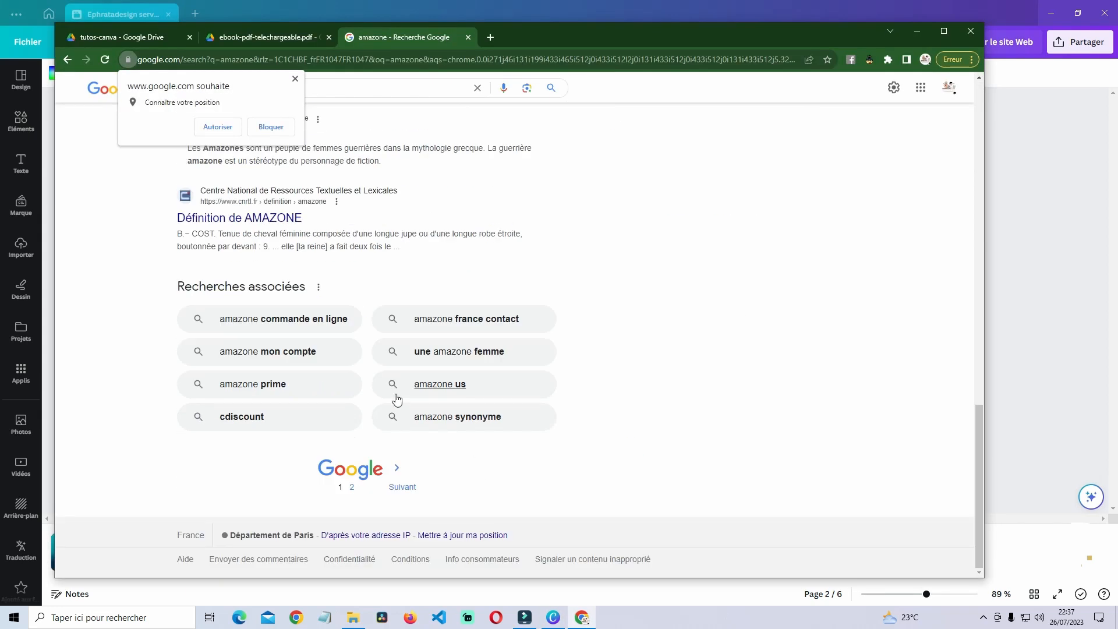
{"action": "left_click", "coordinate": [295, 79]}
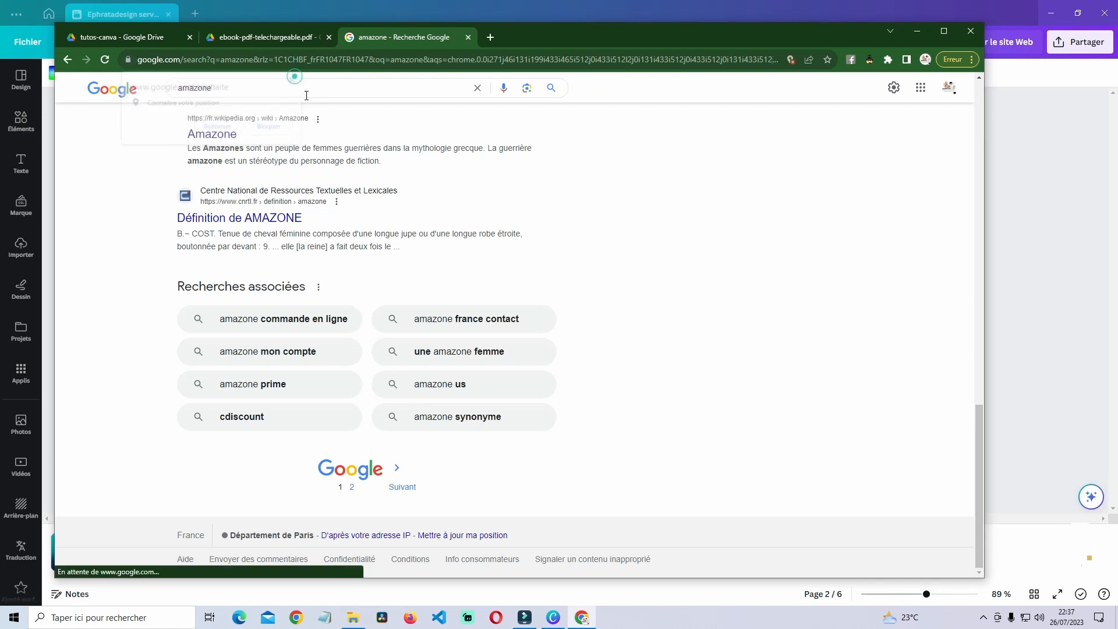
{"action": "scroll", "coordinate": [305, 378], "scroll_direction": "up", "scroll_amount": 10}
{"action": "scroll", "coordinate": [305, 378], "scroll_direction": "down", "scroll_amount": 8}
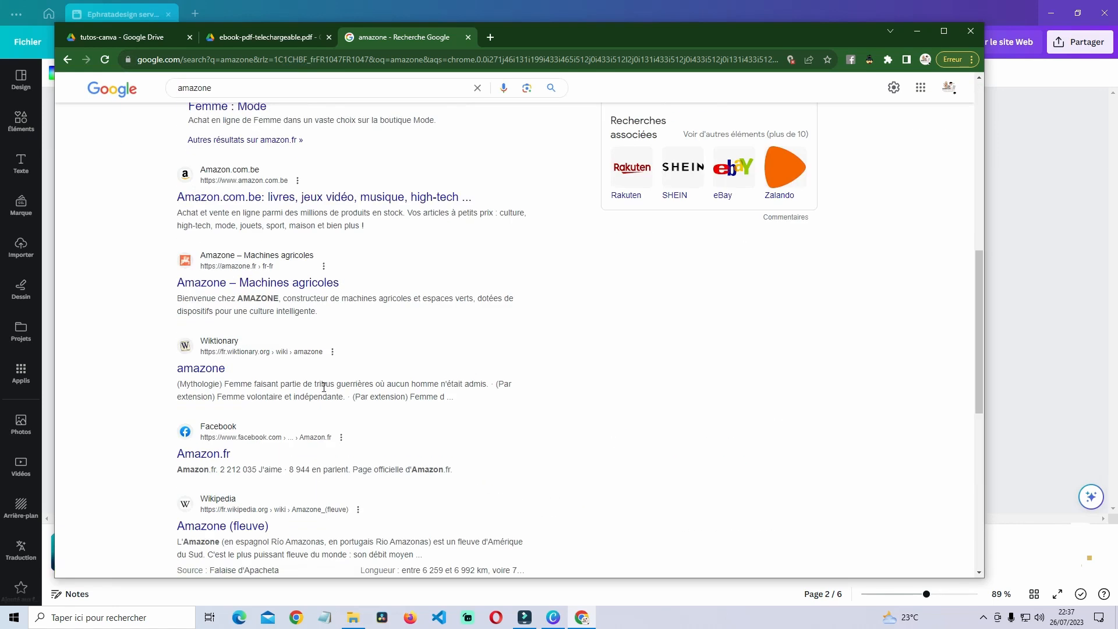
{"action": "scroll", "coordinate": [306, 210], "scroll_direction": "up", "scroll_amount": 8}
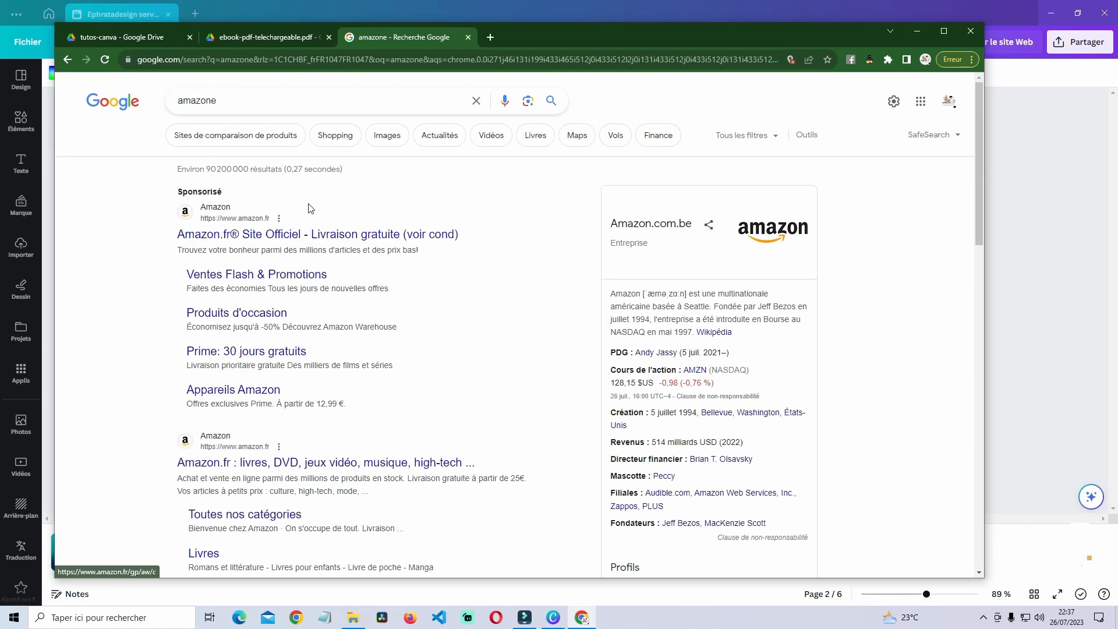
{"action": "left_click", "coordinate": [294, 463]}
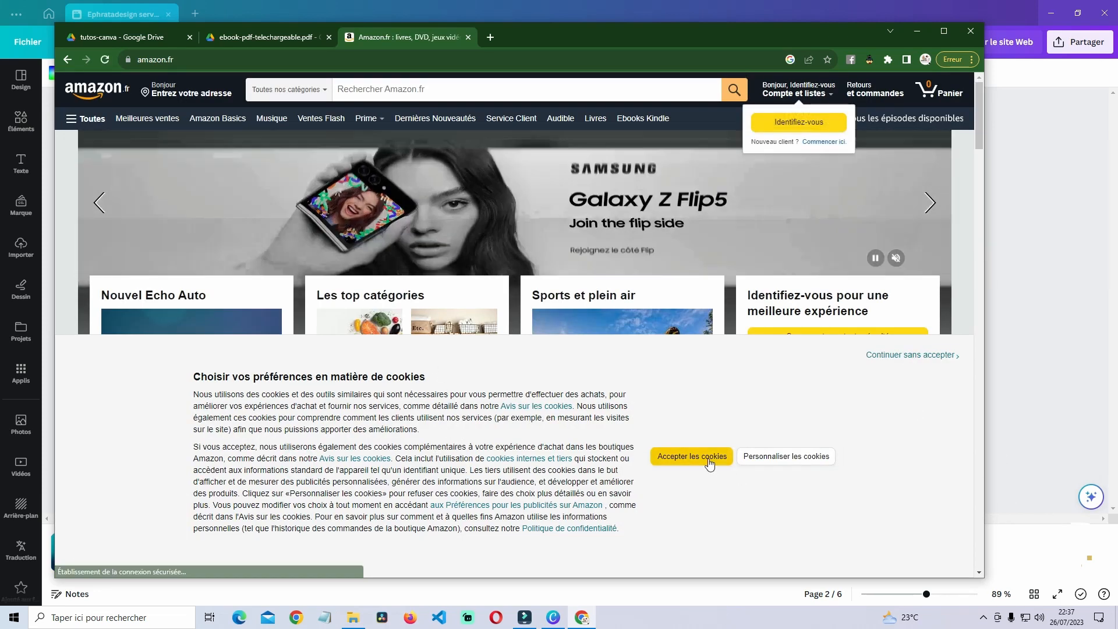
{"action": "left_click", "coordinate": [692, 456]}
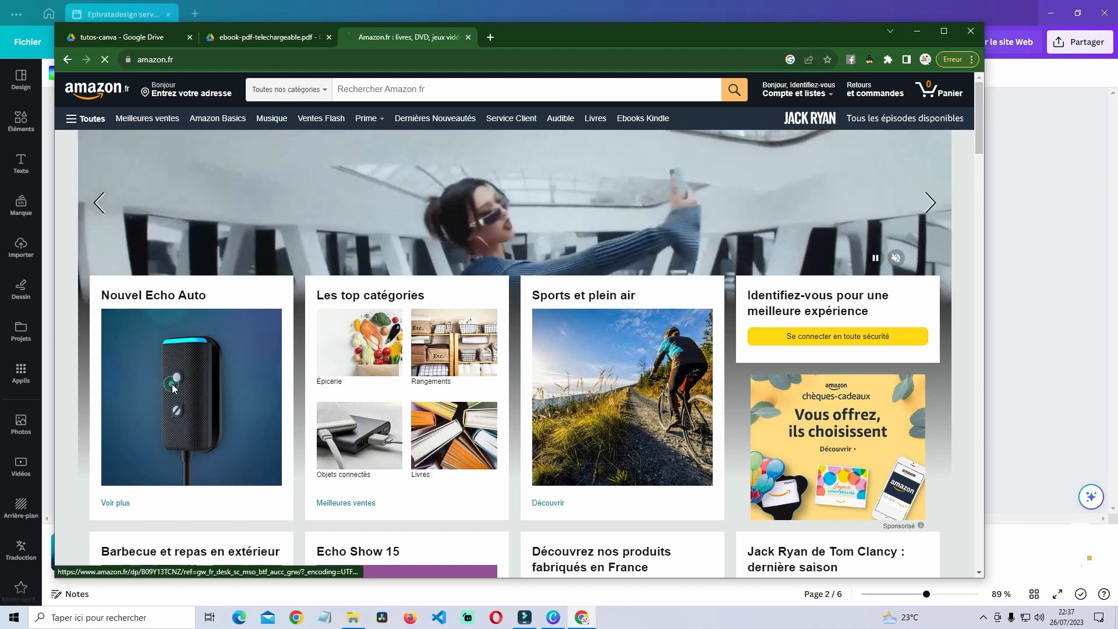
- Copy the Nouvel Echo Auto product link via Share > Copier le lien
{"action": "left_click", "coordinate": [173, 387]}
{"action": "left_click", "coordinate": [501, 214]}
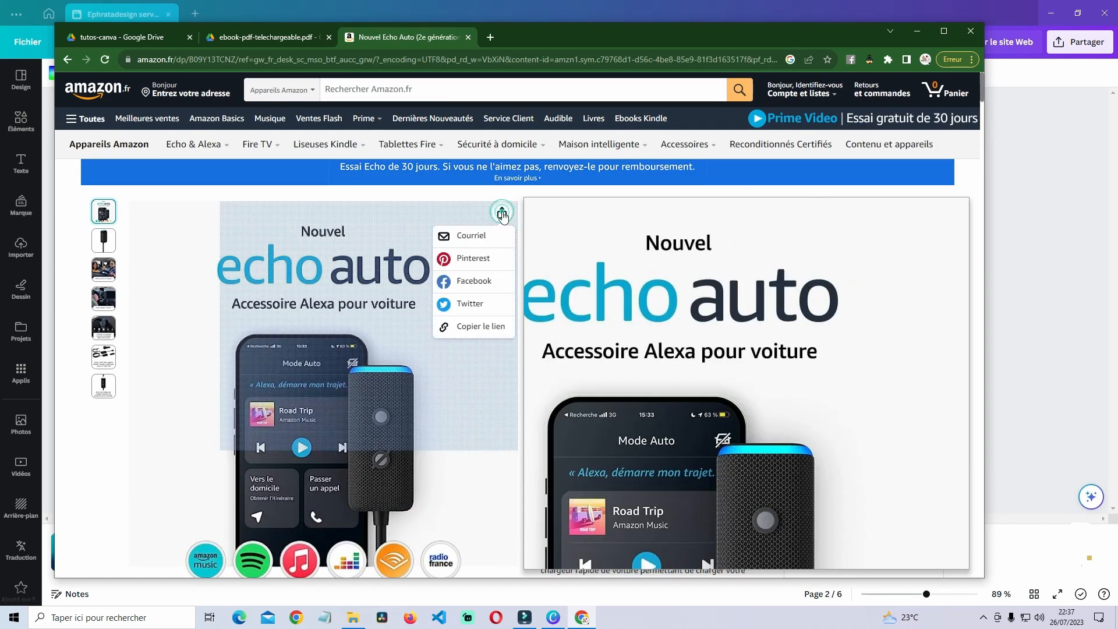
{"action": "left_click", "coordinate": [471, 330]}
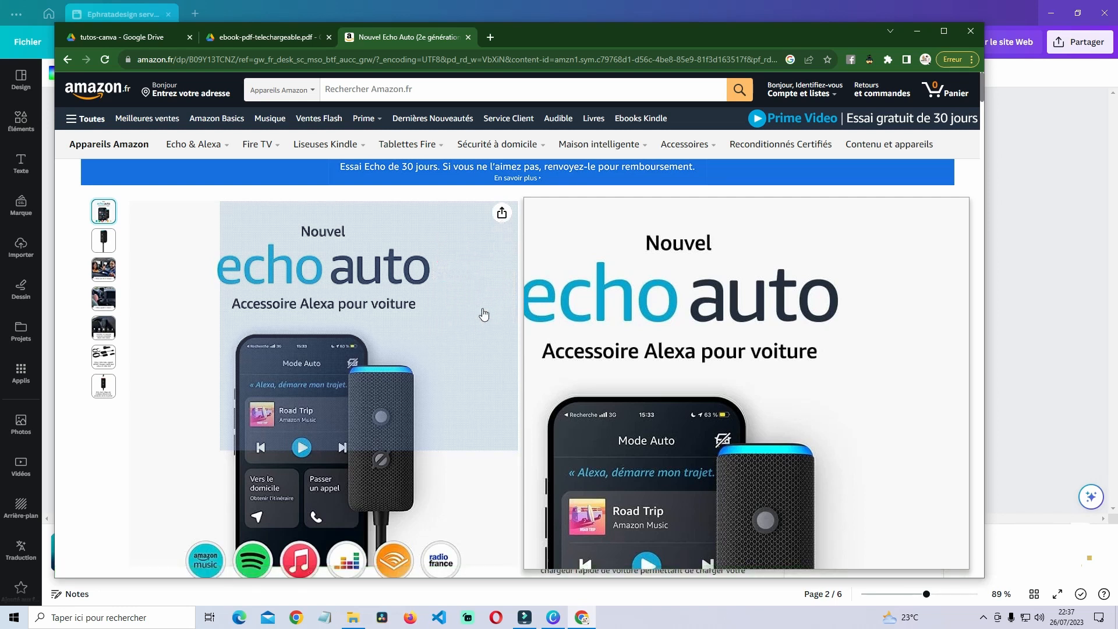
{"action": "left_click", "coordinate": [365, 10]}
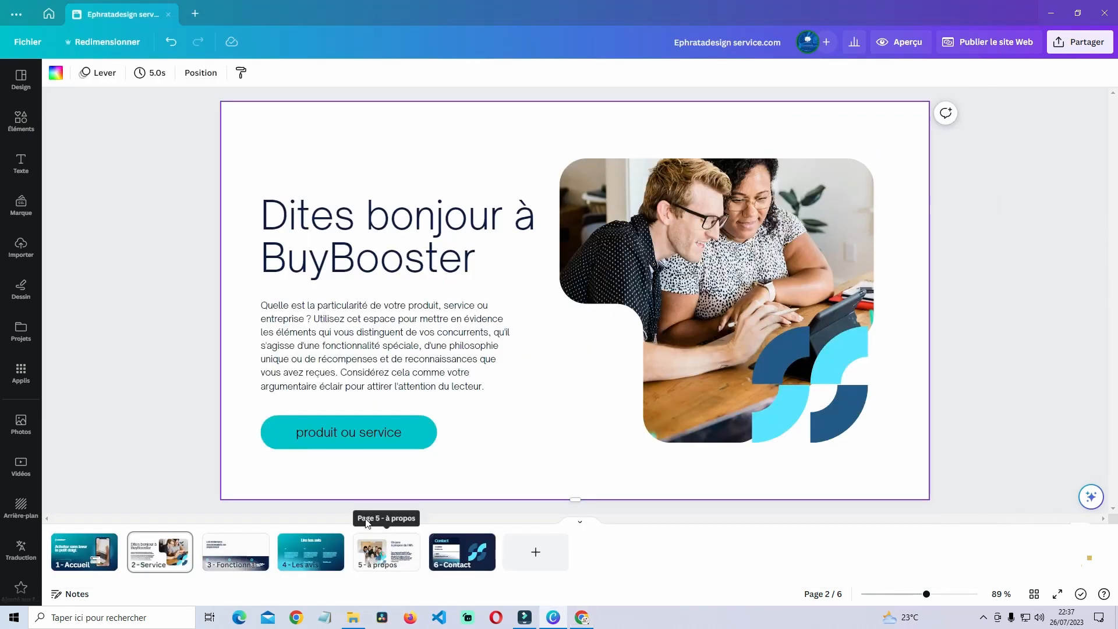
- Paste the copied Amazon Echo Auto URL as the 'produit ou service' button's link
{"action": "left_click", "coordinate": [368, 437]}
{"action": "right_click", "coordinate": [368, 434]}
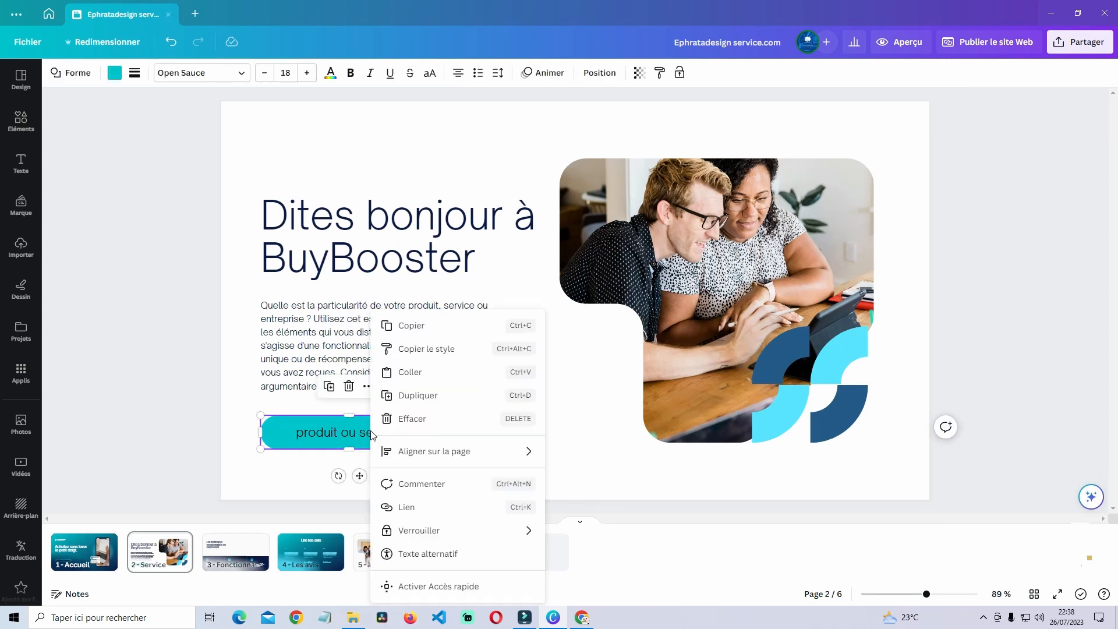
{"action": "left_click", "coordinate": [426, 510]}
{"action": "right_click", "coordinate": [424, 468]}
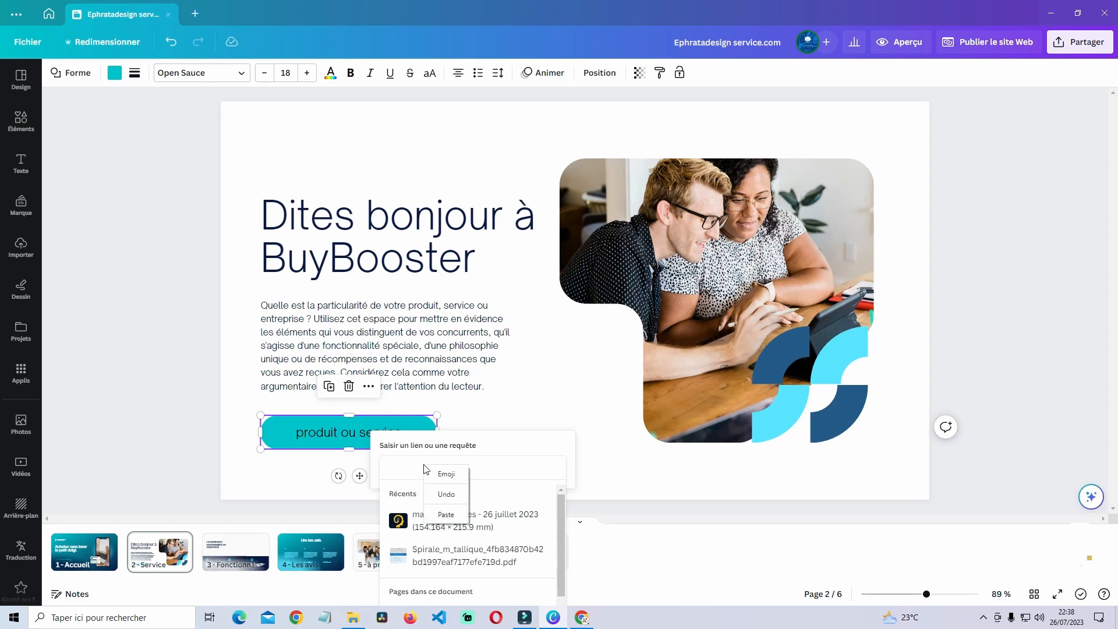
{"action": "left_click", "coordinate": [445, 513]}
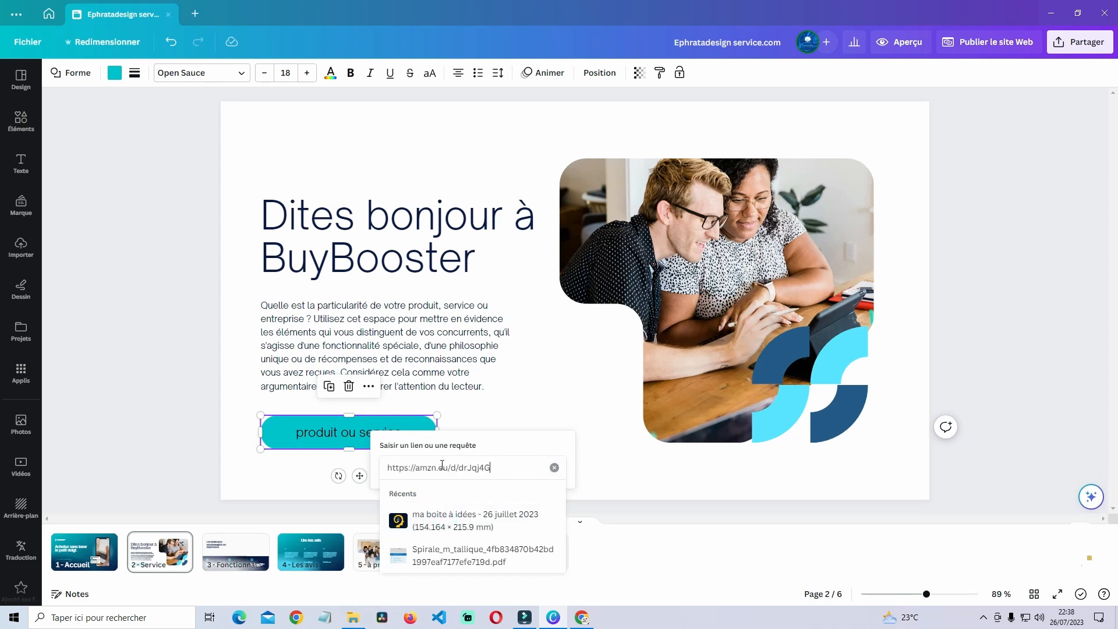
{"action": "left_click", "coordinate": [490, 453]}
{"action": "left_click", "coordinate": [466, 468]}
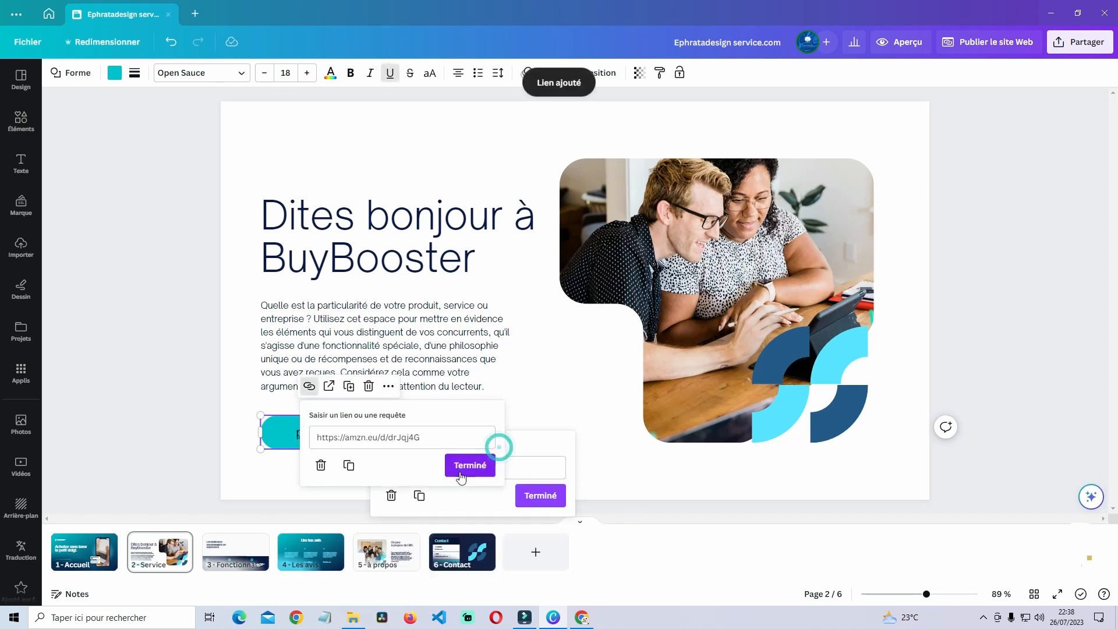
{"action": "left_click", "coordinate": [485, 438]}
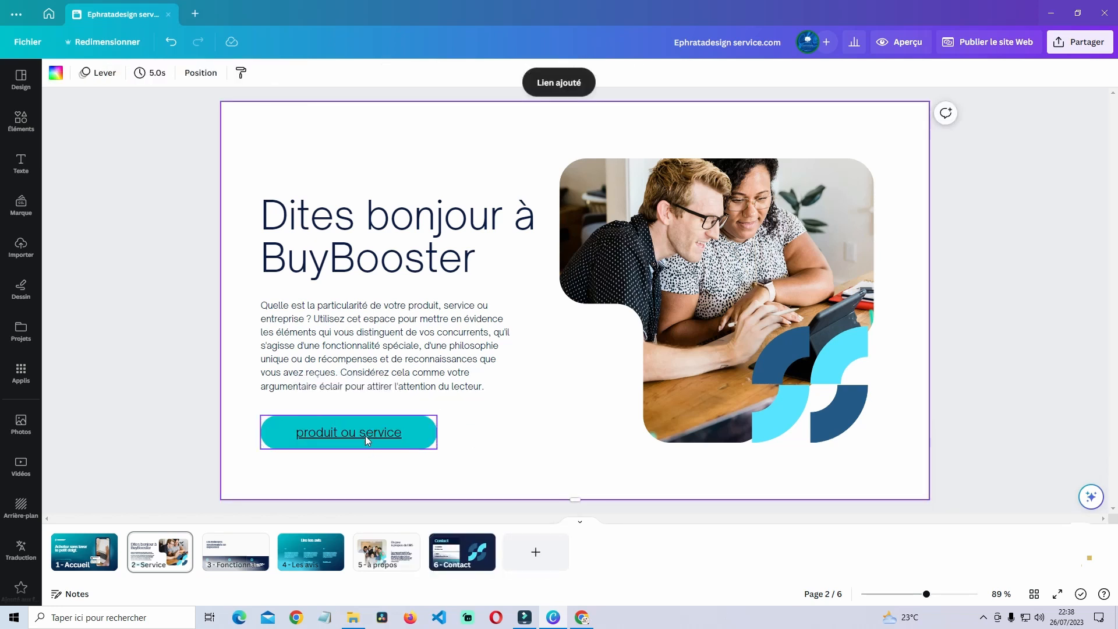
{"action": "left_click", "coordinate": [365, 435]}
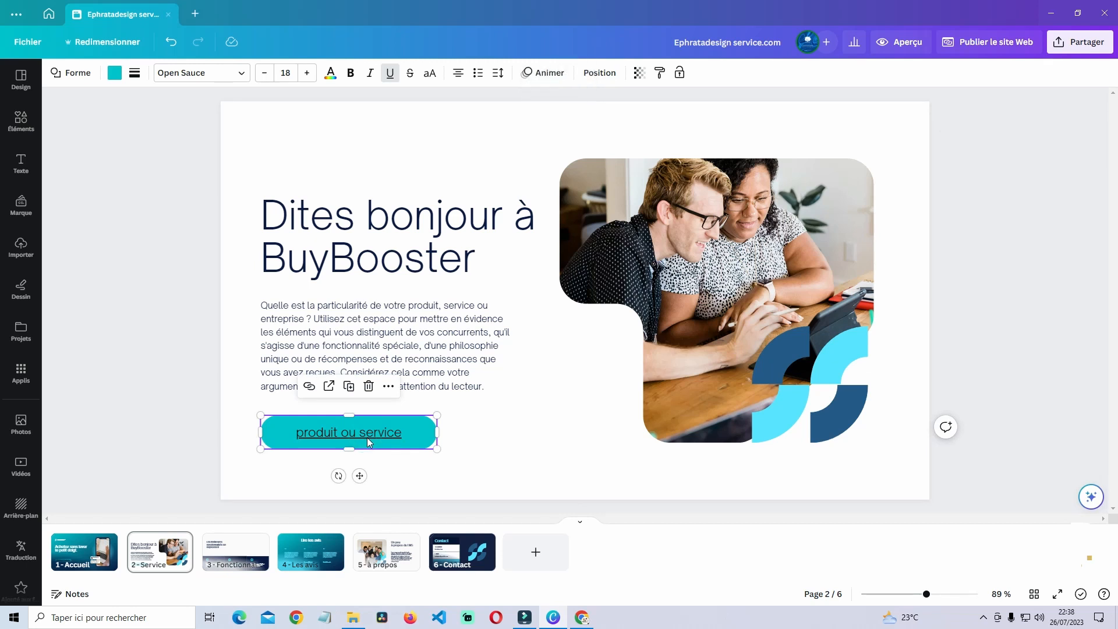
{"action": "left_click", "coordinate": [329, 386]}
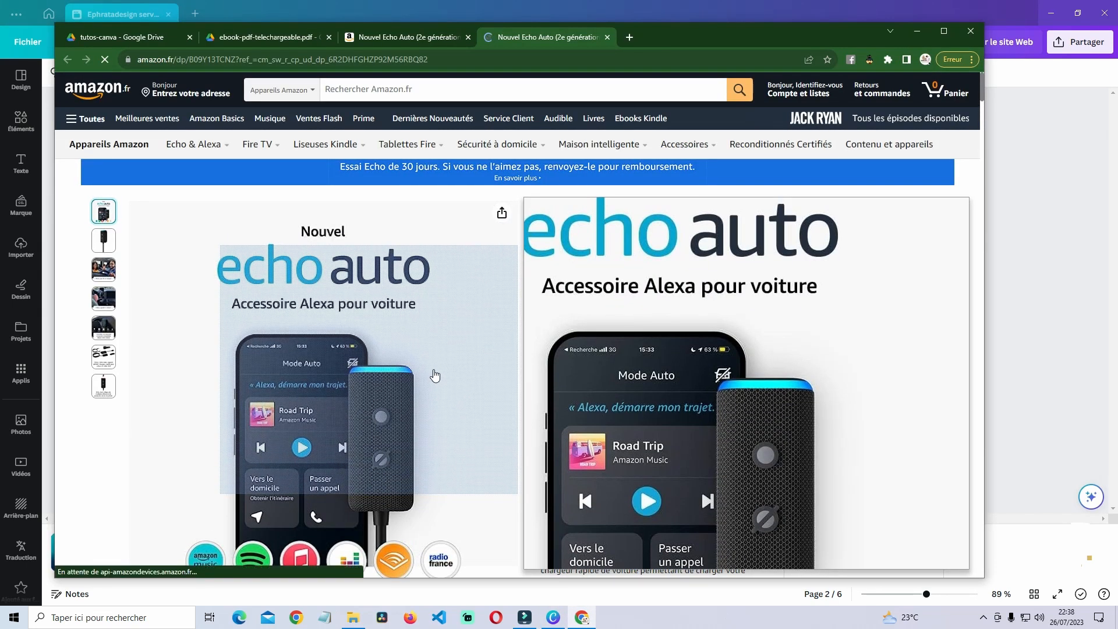
{"action": "scroll", "coordinate": [424, 373], "scroll_direction": "down", "scroll_amount": 10}
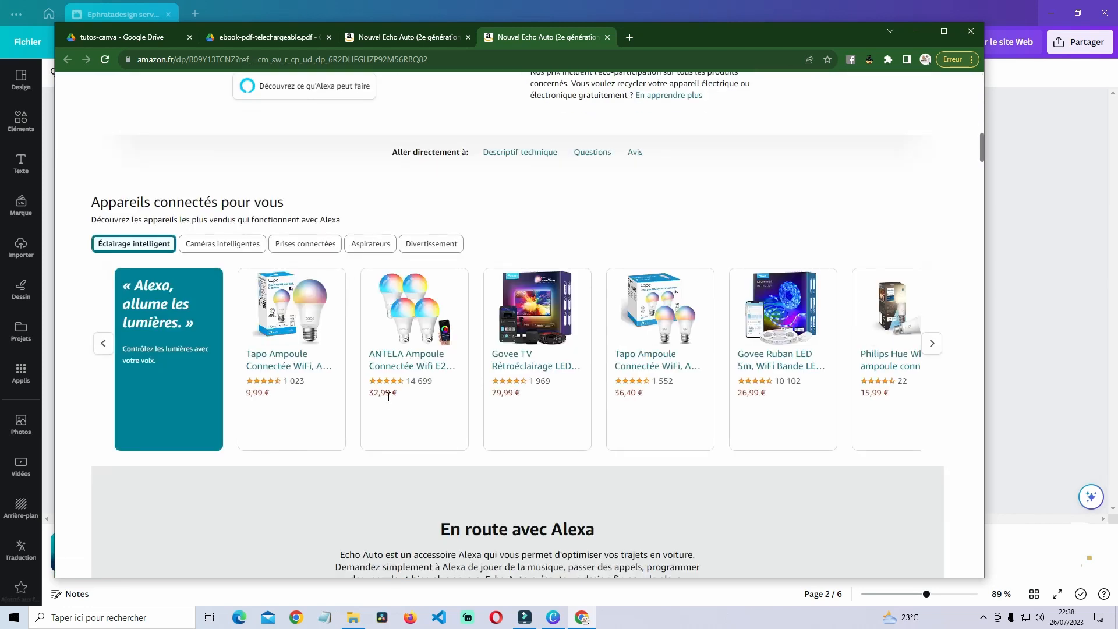
{"action": "scroll", "coordinate": [388, 397], "scroll_direction": "up", "scroll_amount": 15}
{"action": "left_click", "coordinate": [916, 32]}
{"action": "left_click", "coordinate": [640, 239]}
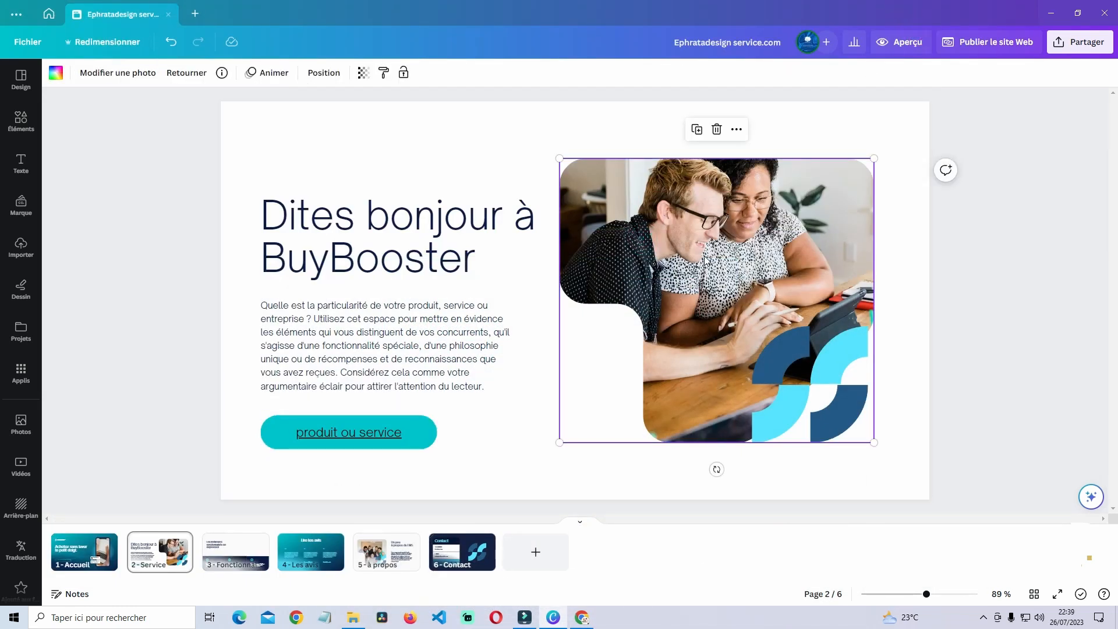
{"action": "left_click", "coordinate": [737, 129]}
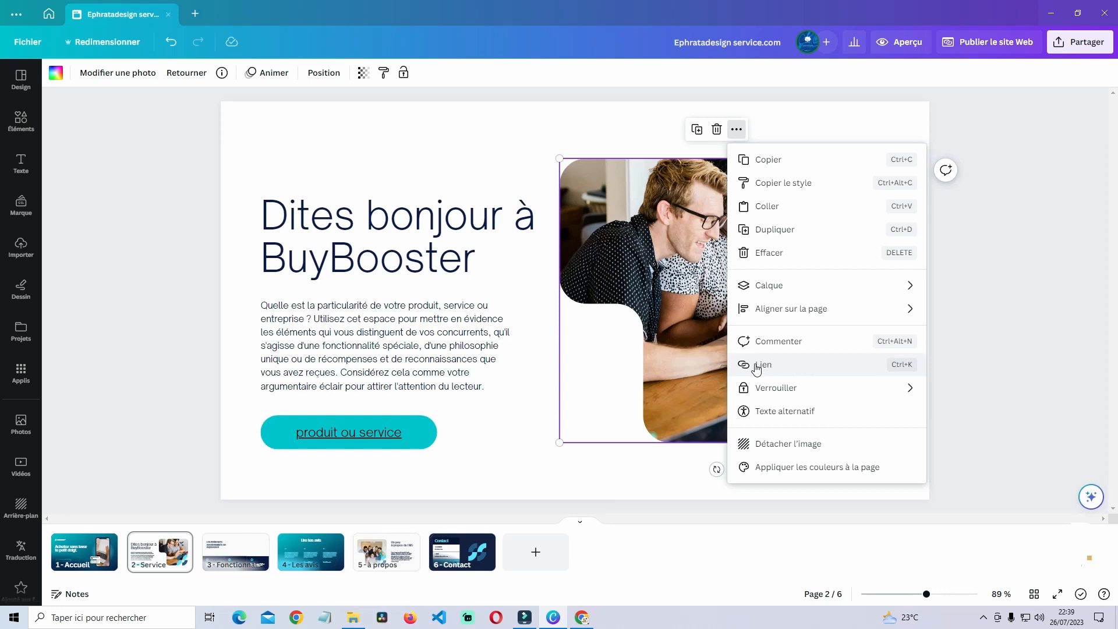
{"action": "left_click", "coordinate": [755, 365]}
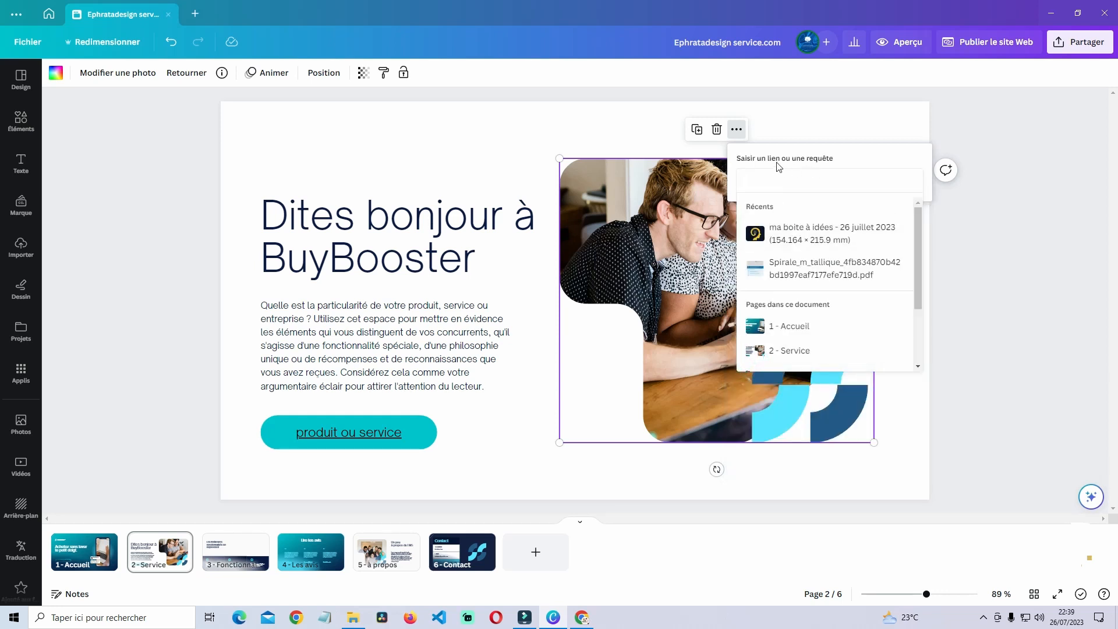
{"action": "right_click", "coordinate": [798, 179]}
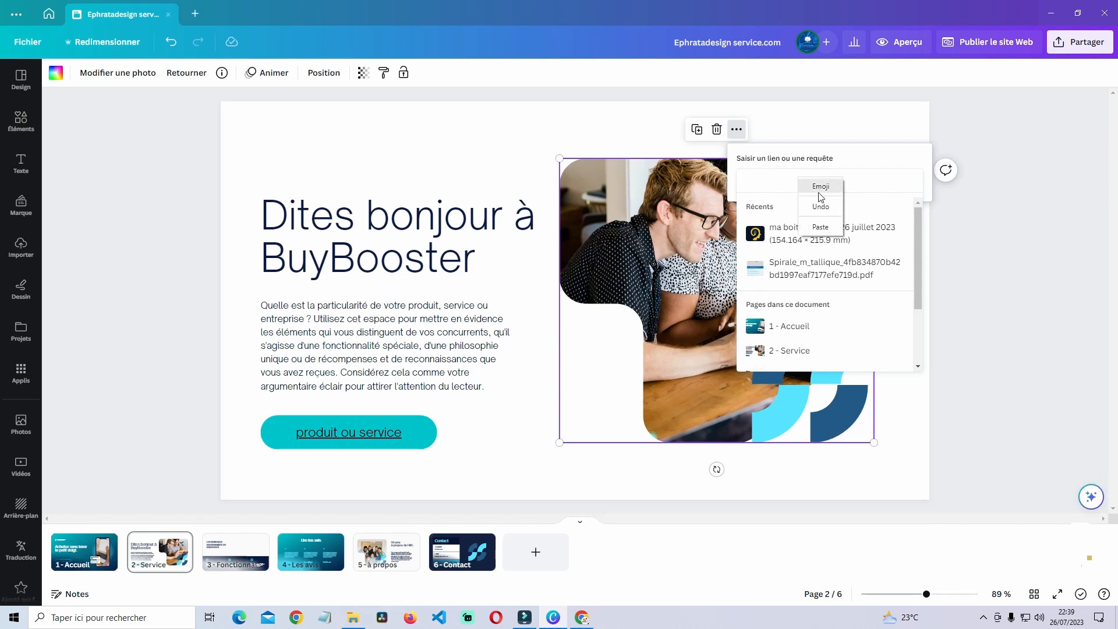
{"action": "left_click", "coordinate": [820, 225]}
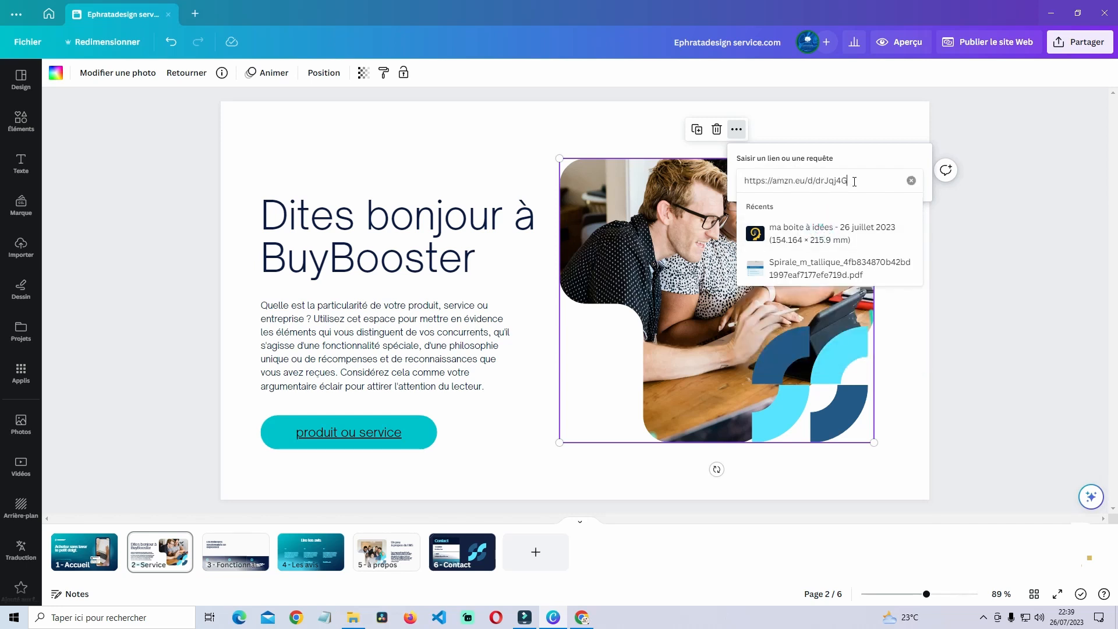
{"action": "key", "text": "Return"}
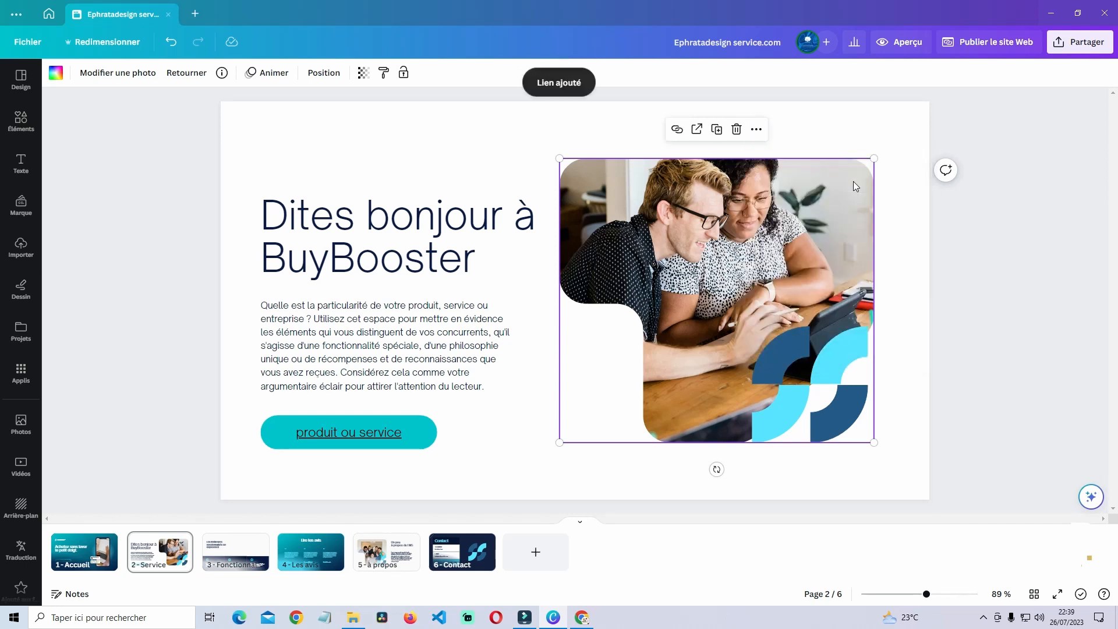
{"action": "left_click", "coordinate": [552, 121]}
{"action": "left_click", "coordinate": [639, 225]}
{"action": "left_click", "coordinate": [890, 125]}
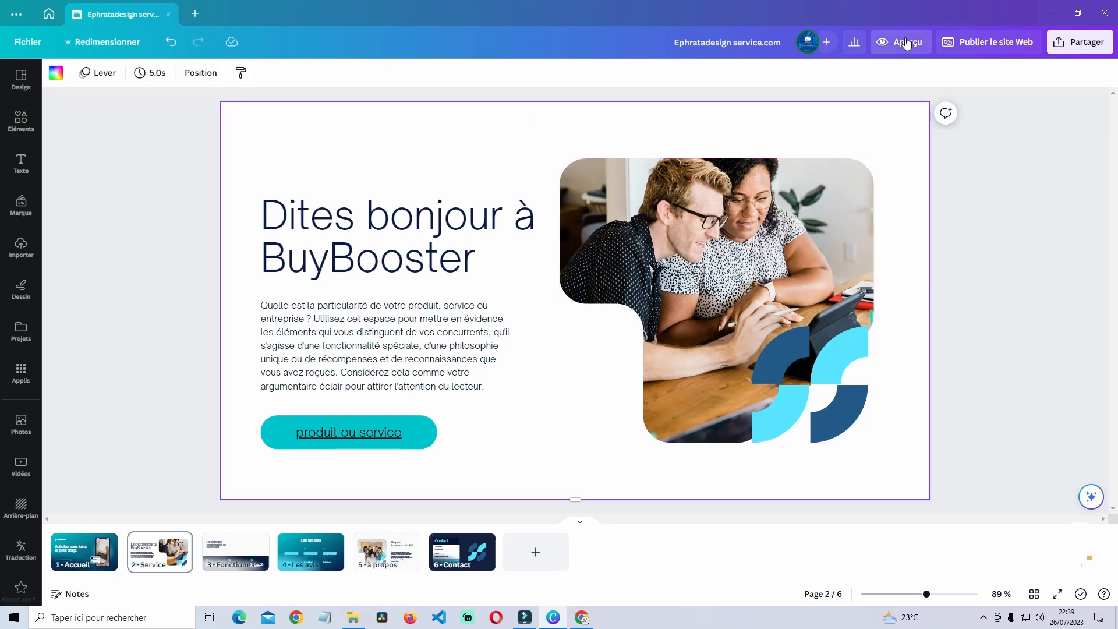
- In the site preview, verify the 'produit ou service' button opens the Amazon Echo Auto page
{"action": "left_click", "coordinate": [906, 43]}
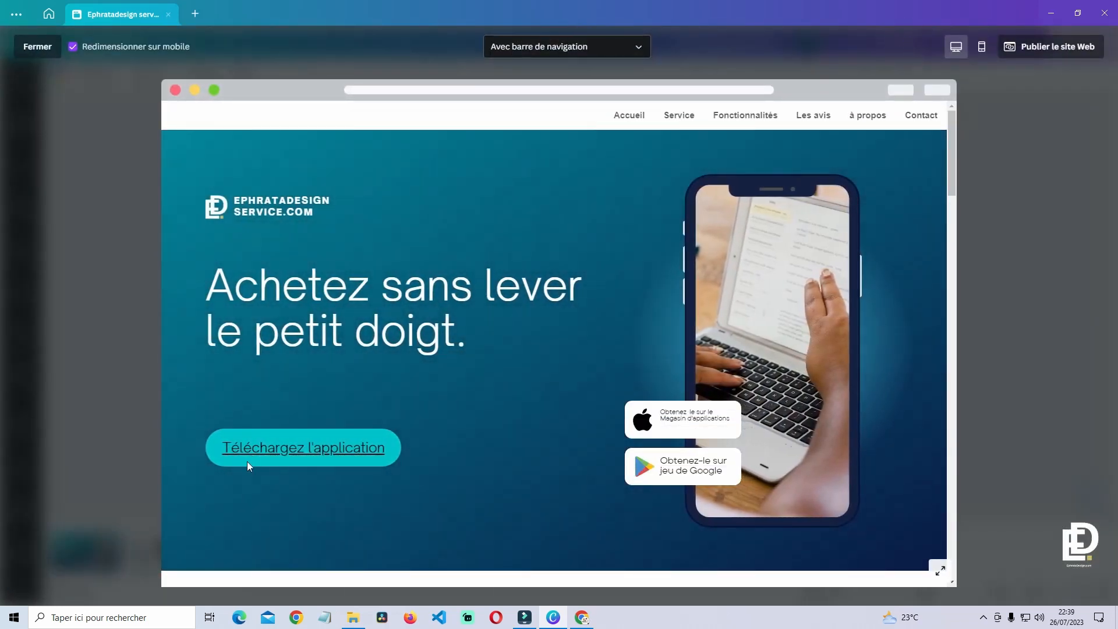
{"action": "left_click", "coordinate": [678, 119]}
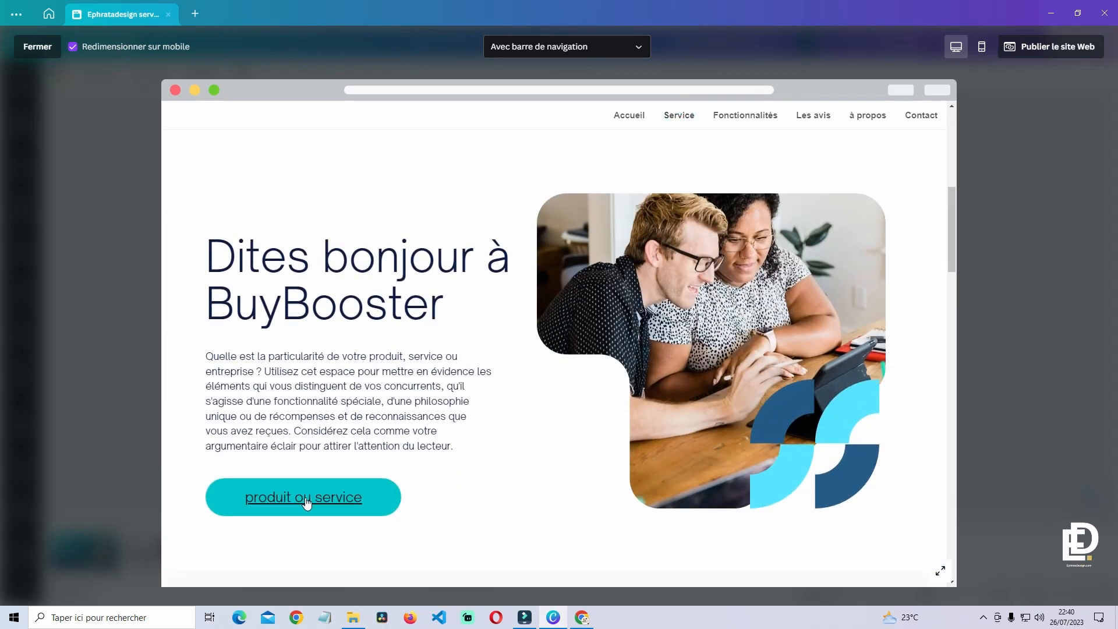
{"action": "left_click", "coordinate": [305, 499]}
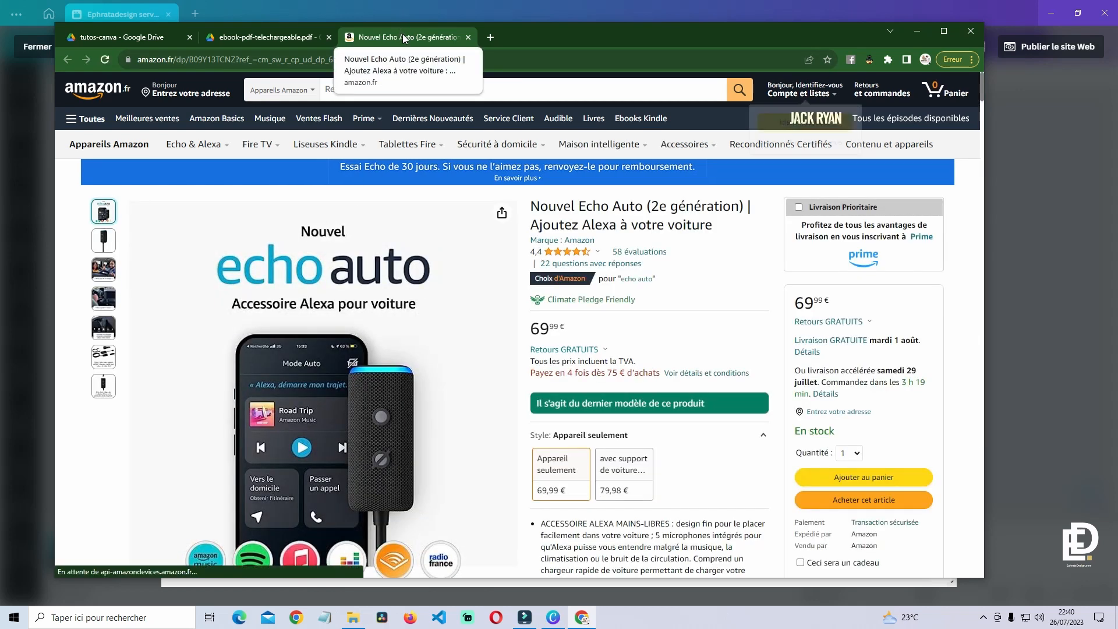
{"action": "key", "text": "ctrl+w"}
{"action": "key", "text": "alt+F4"}
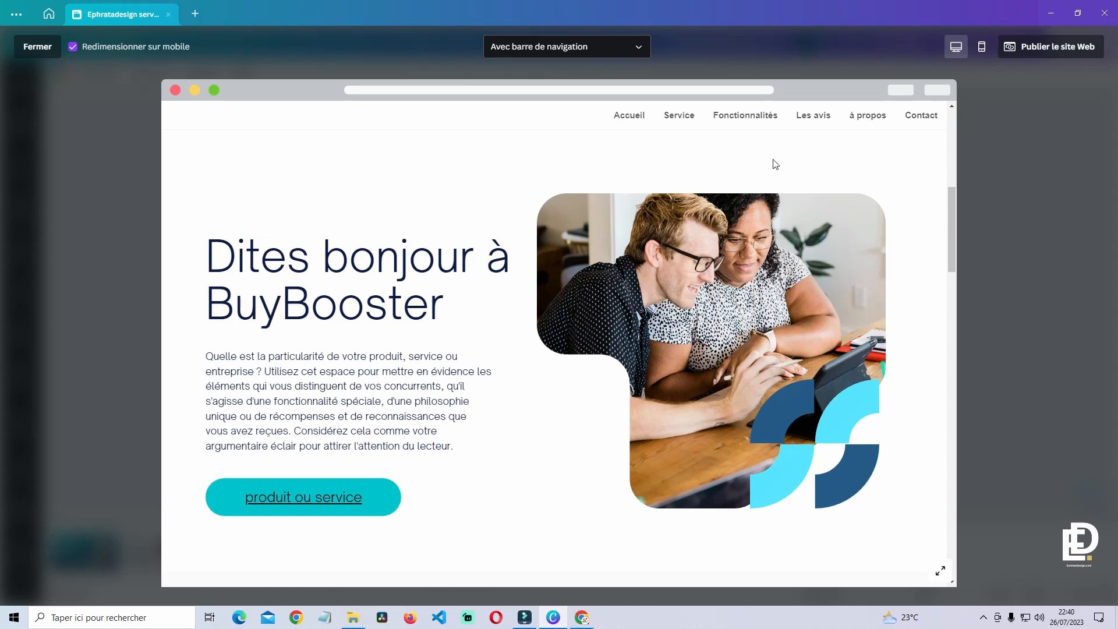
- Verify the BuyBooster photo link opens Amazon, then close the preview
{"action": "left_click", "coordinate": [739, 284]}
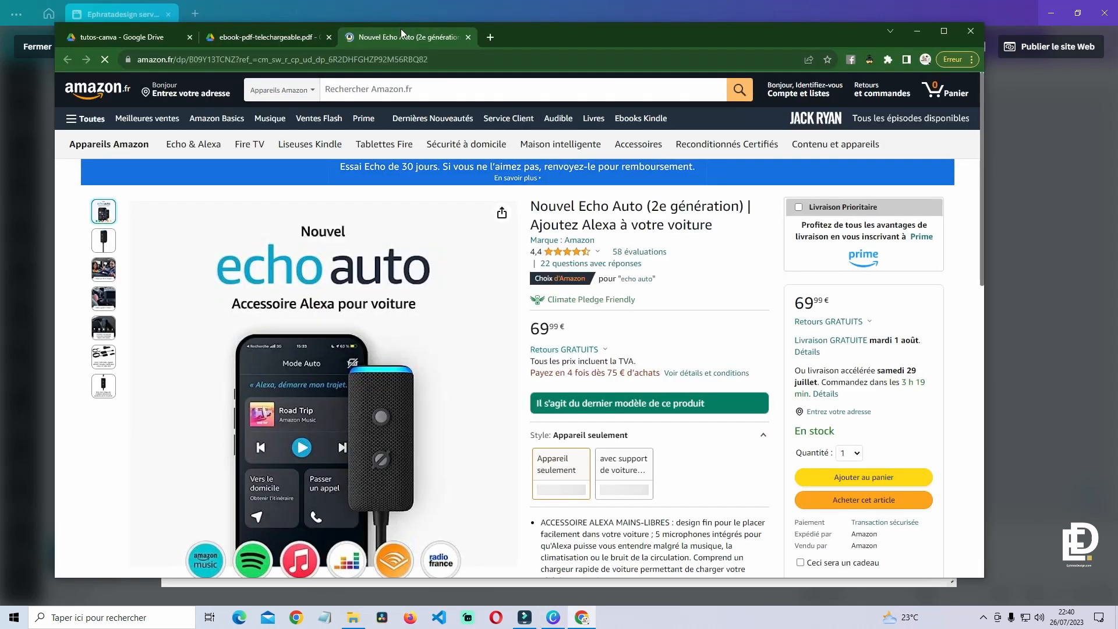
{"action": "middle_click", "coordinate": [403, 30]}
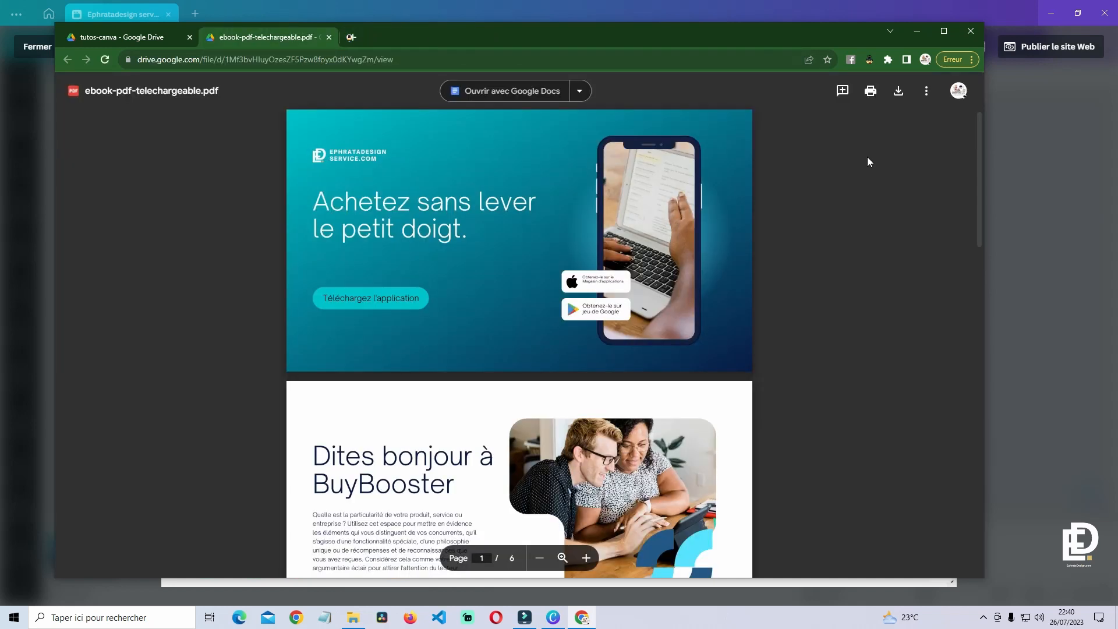
{"action": "left_click", "coordinate": [917, 31]}
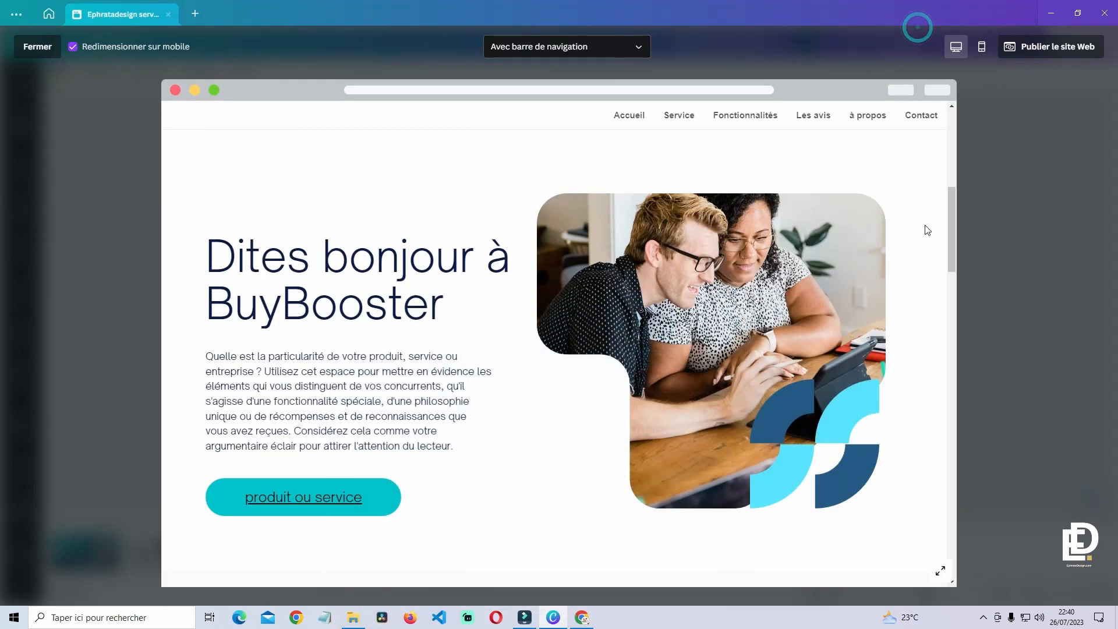
{"action": "left_click", "coordinate": [1006, 236]}
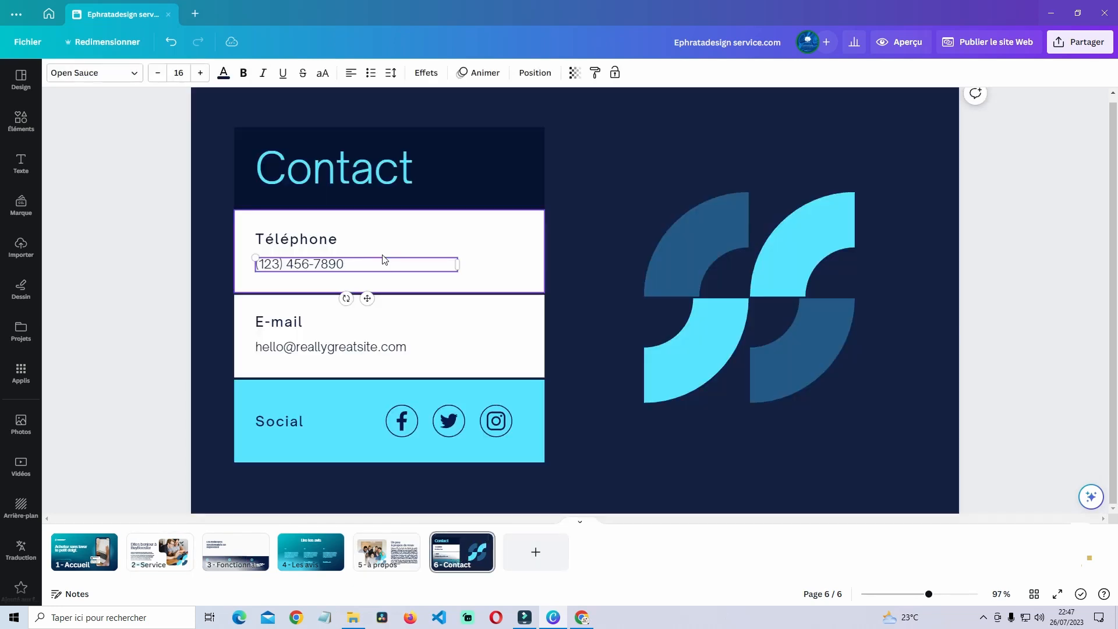
- Delete the Twitter icon from the Contact page's Social box
{"action": "left_click", "coordinate": [381, 255]}
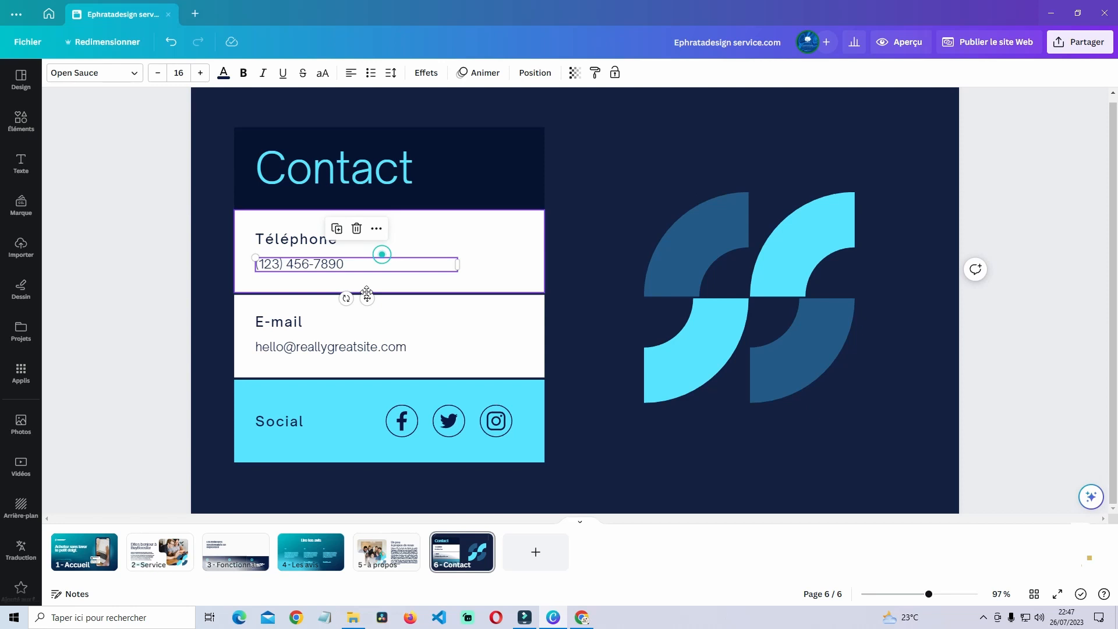
{"action": "left_click", "coordinate": [362, 348]}
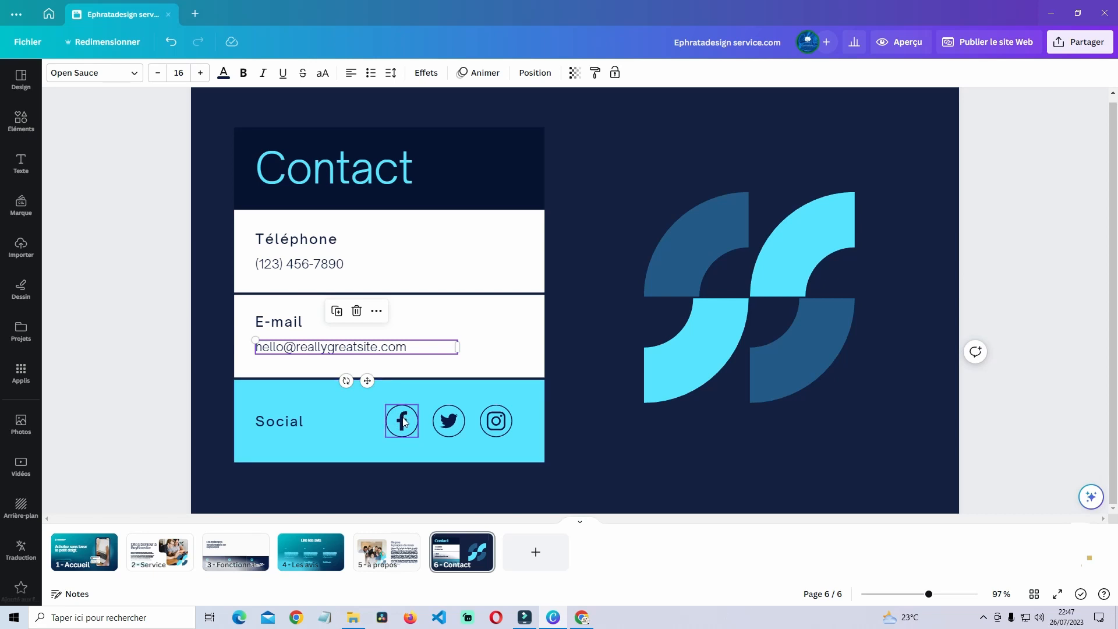
{"action": "left_click", "coordinate": [454, 427]}
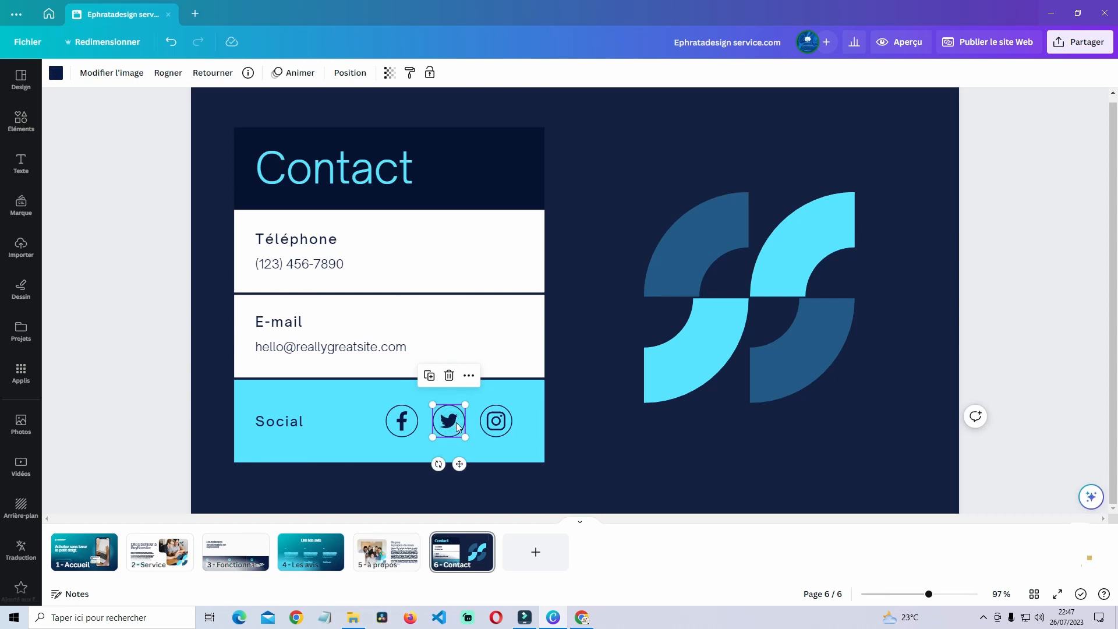
{"action": "key", "text": "Delete"}
- Add a circular YouTube icon from Éléments and size it to 60x60 in the Social box
{"action": "left_click", "coordinate": [21, 121]}
{"action": "left_click", "coordinate": [156, 80]}
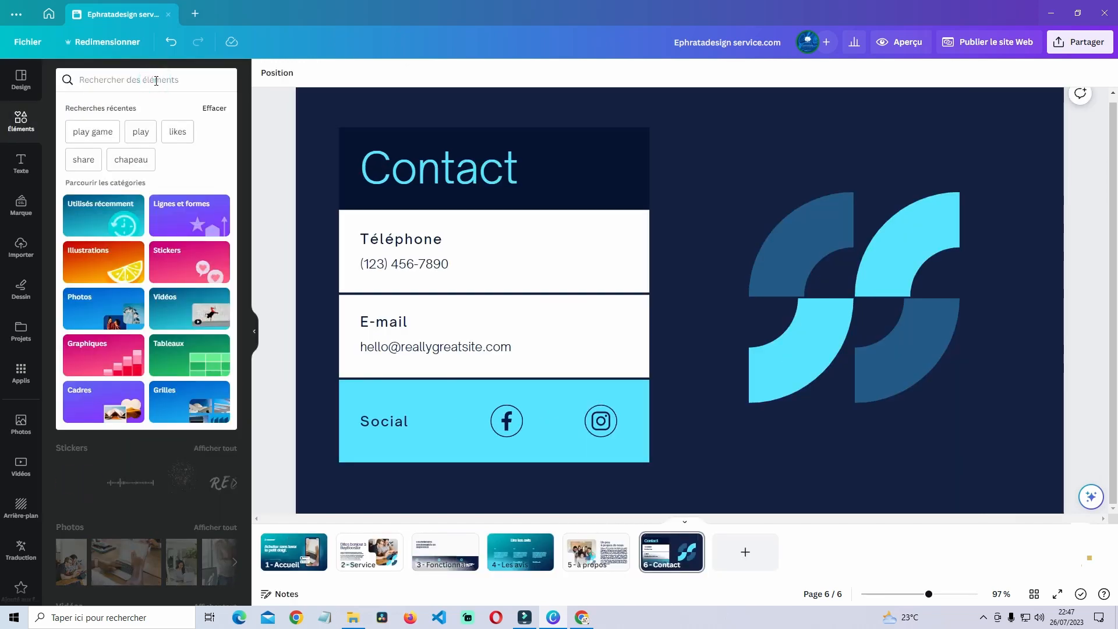
{"action": "type", "text": "you"}
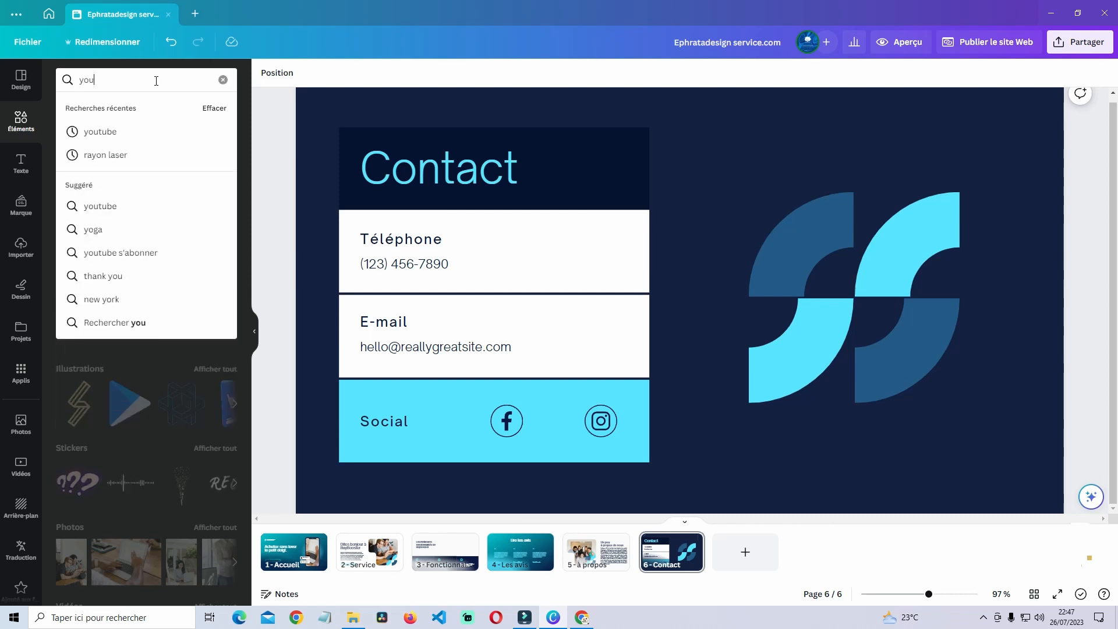
{"action": "type", "text": "tube"}
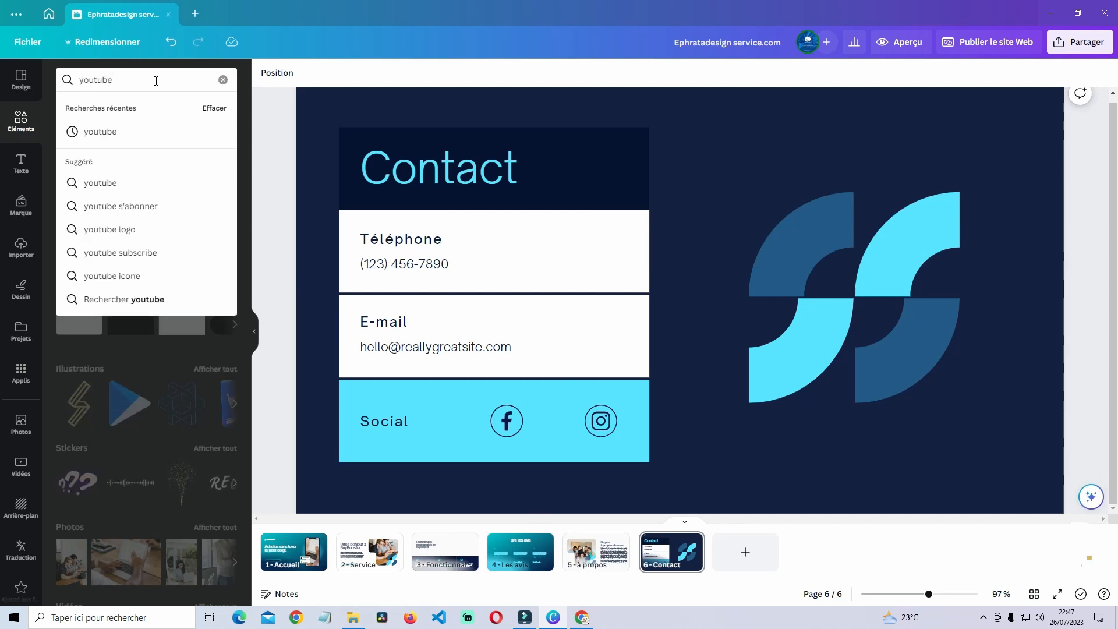
{"action": "key", "text": "Return"}
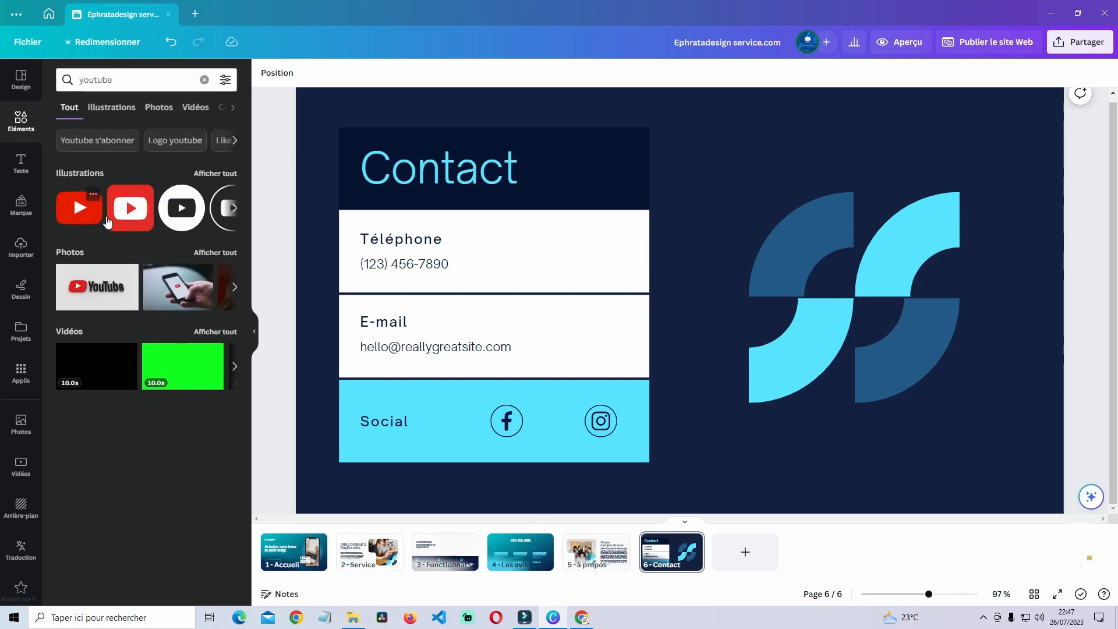
{"action": "left_click", "coordinate": [221, 215]}
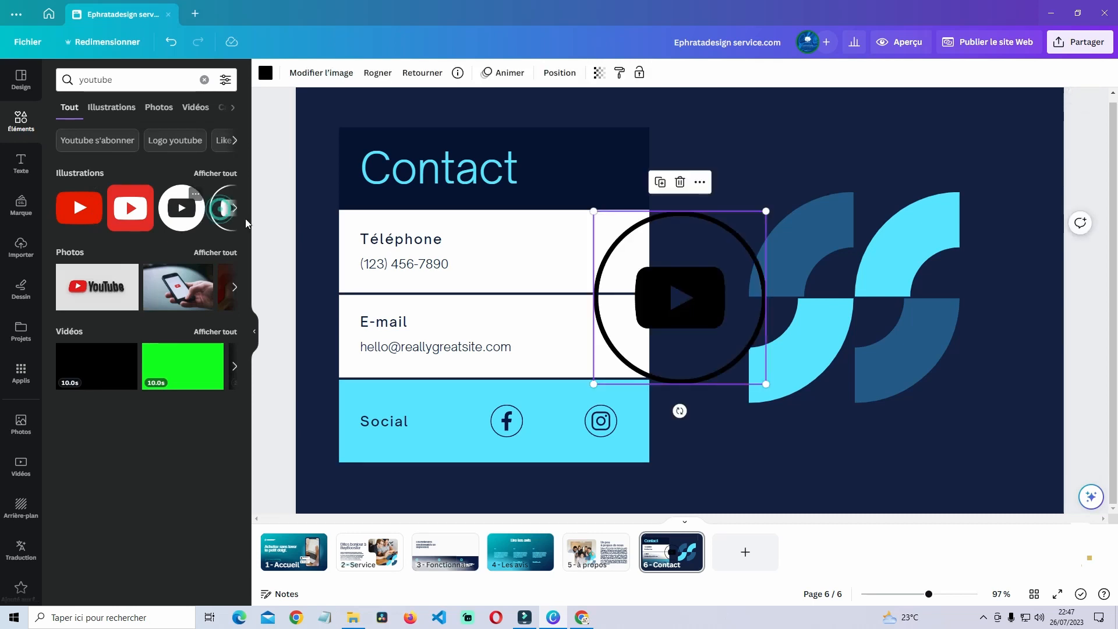
{"action": "left_click_drag", "start_coordinate": [771, 213], "coordinate": [556, 422]}
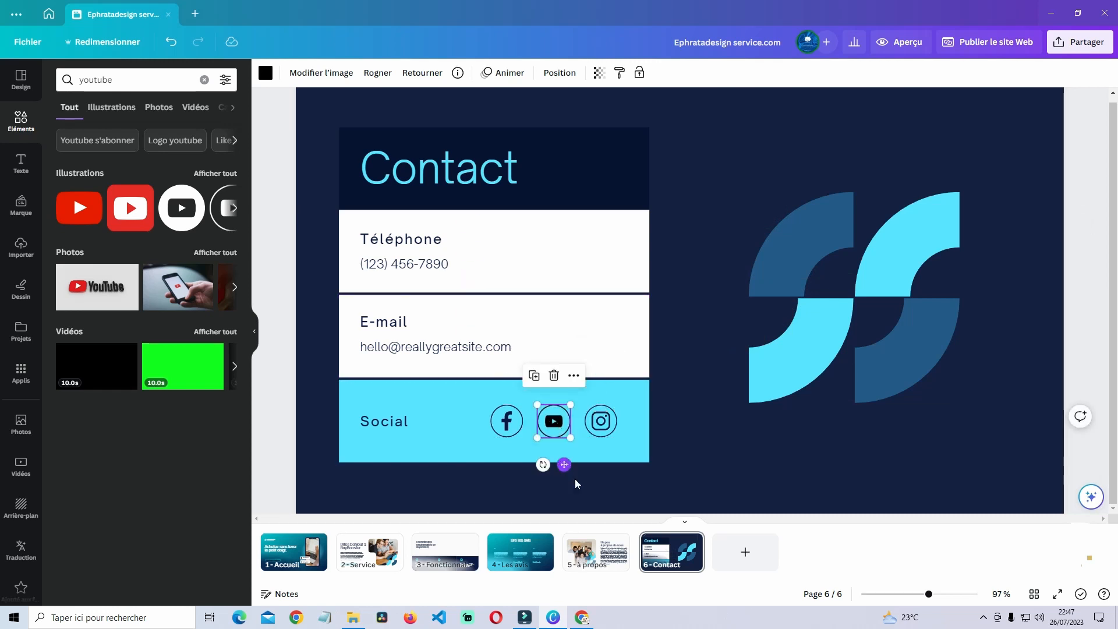
- Copy the Facebook icon's style onto the YouTube icon
{"action": "left_click", "coordinate": [507, 421]}
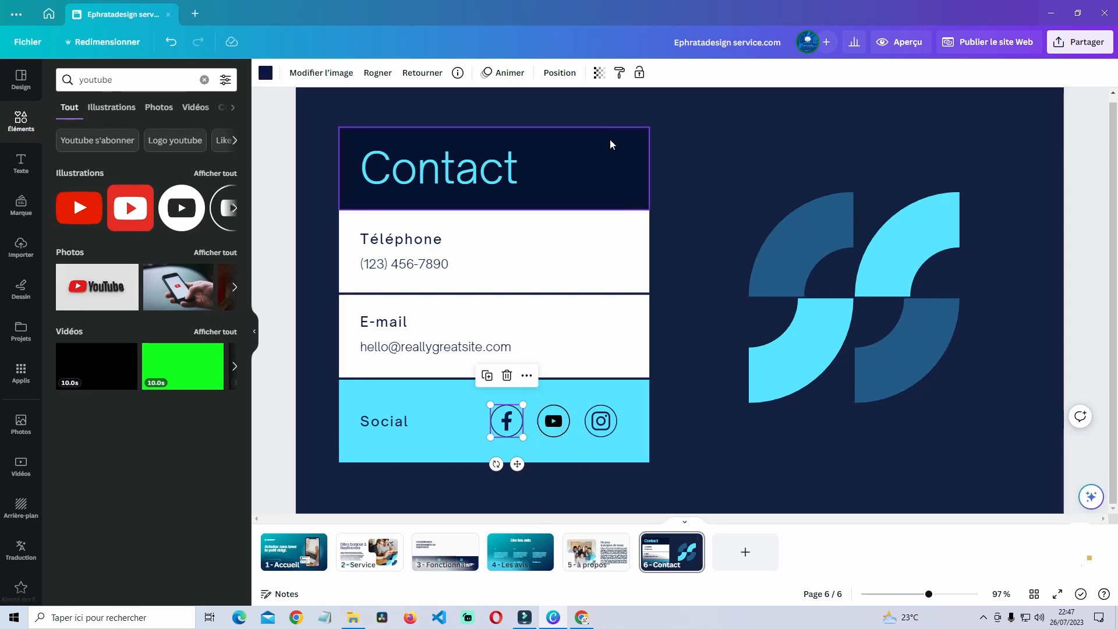
{"action": "left_click", "coordinate": [619, 72]}
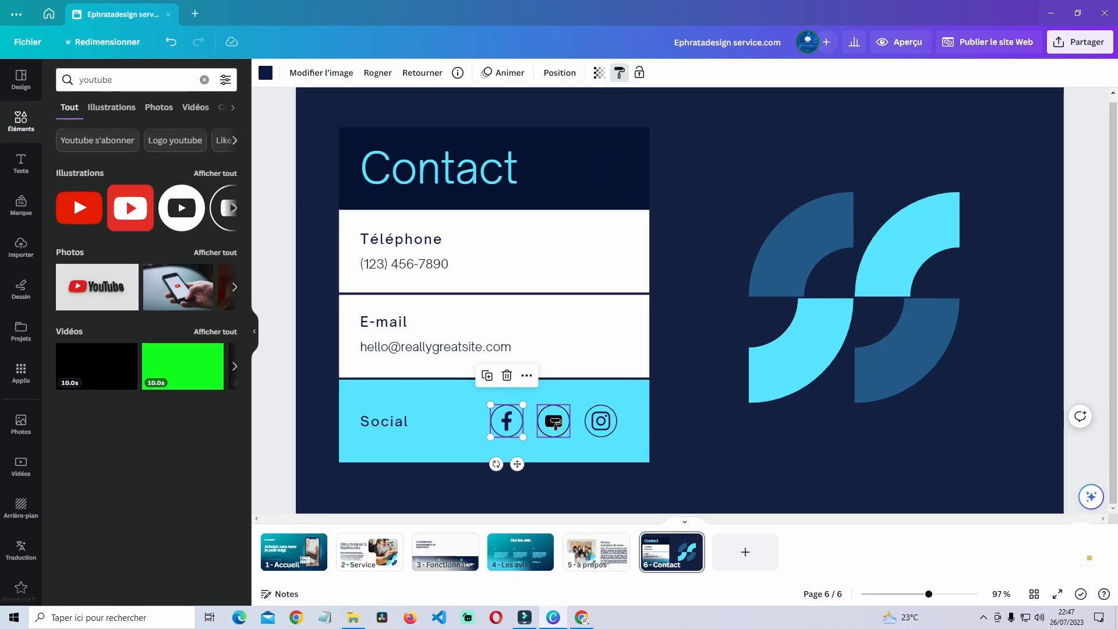
{"action": "left_click", "coordinate": [614, 447]}
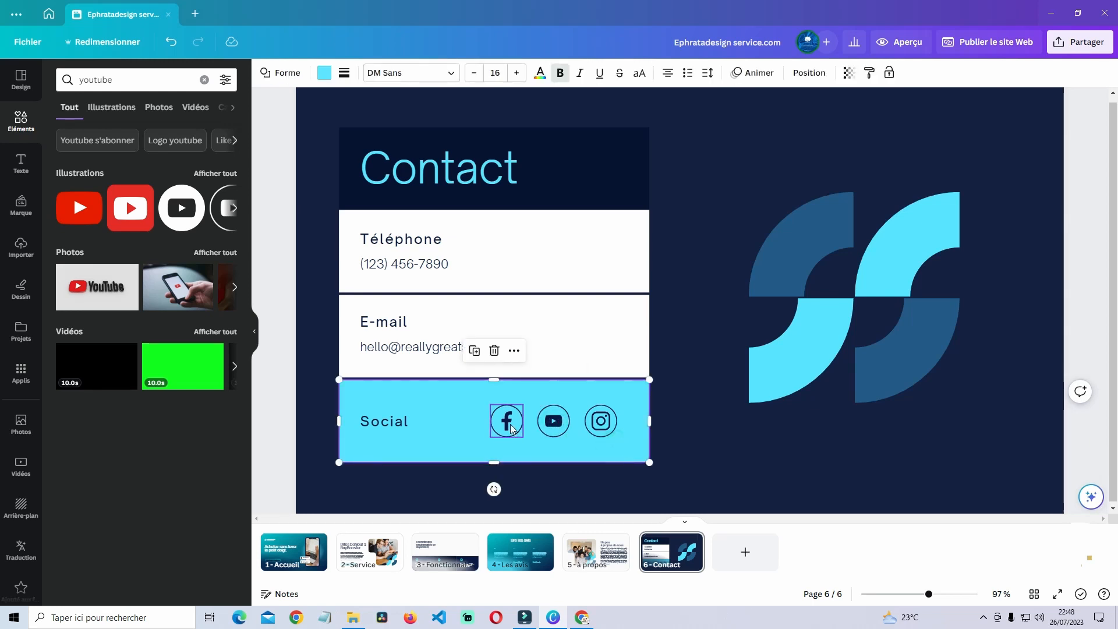
{"action": "left_click", "coordinate": [1077, 15]}
- Open the Ephrata Design Facebook page in Chrome, copy its address, and return to Canva
{"action": "key", "text": "alt+Tab"}
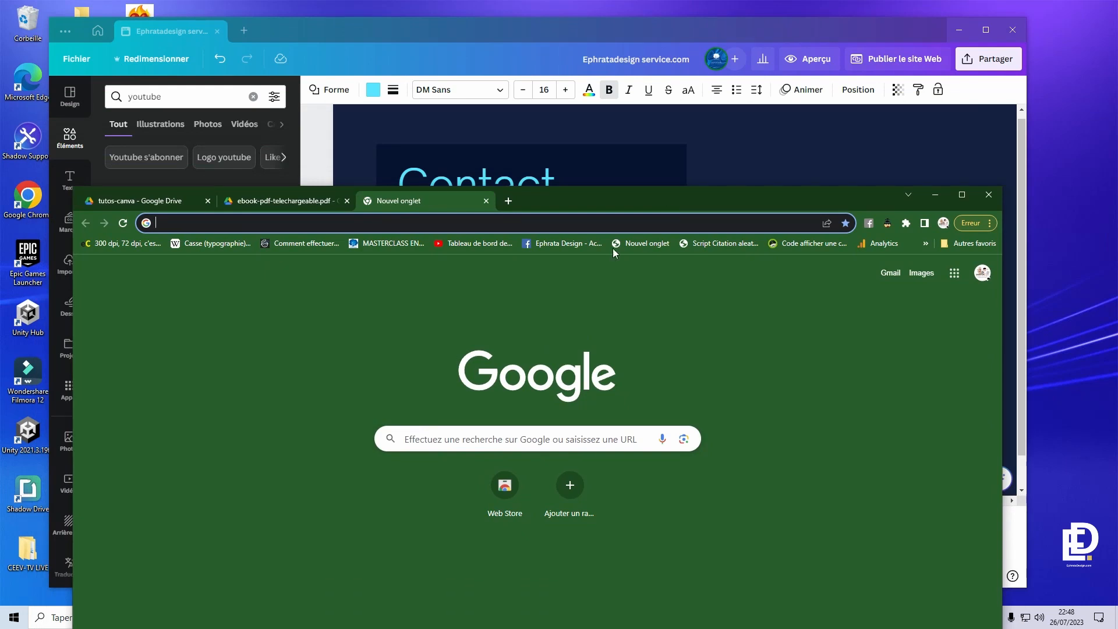
{"action": "left_click", "coordinate": [572, 244]}
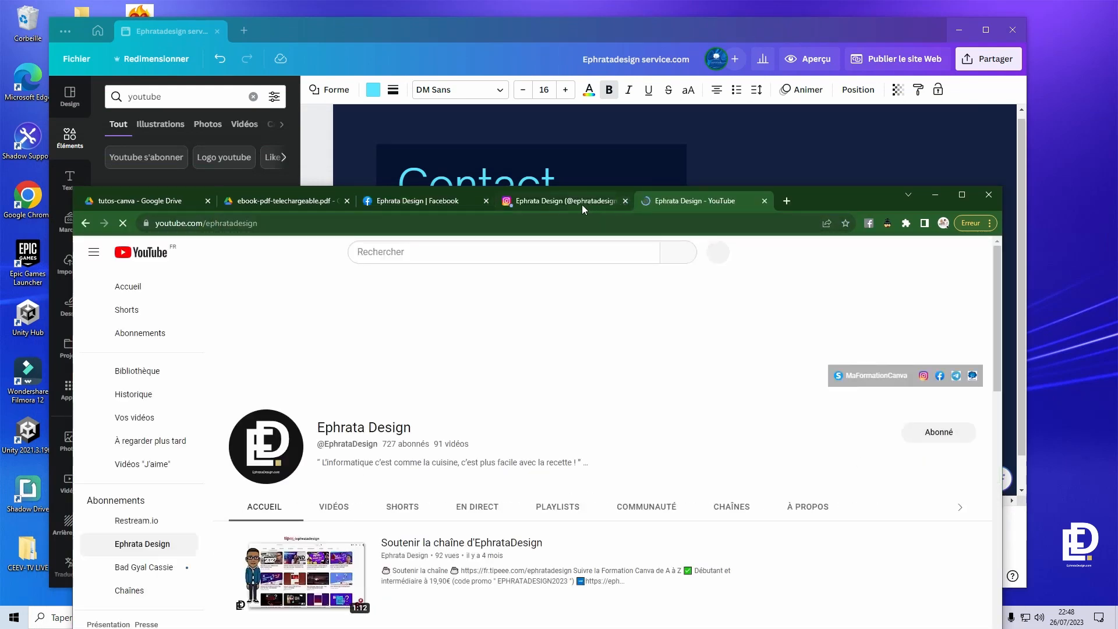
{"action": "left_click", "coordinate": [438, 198]}
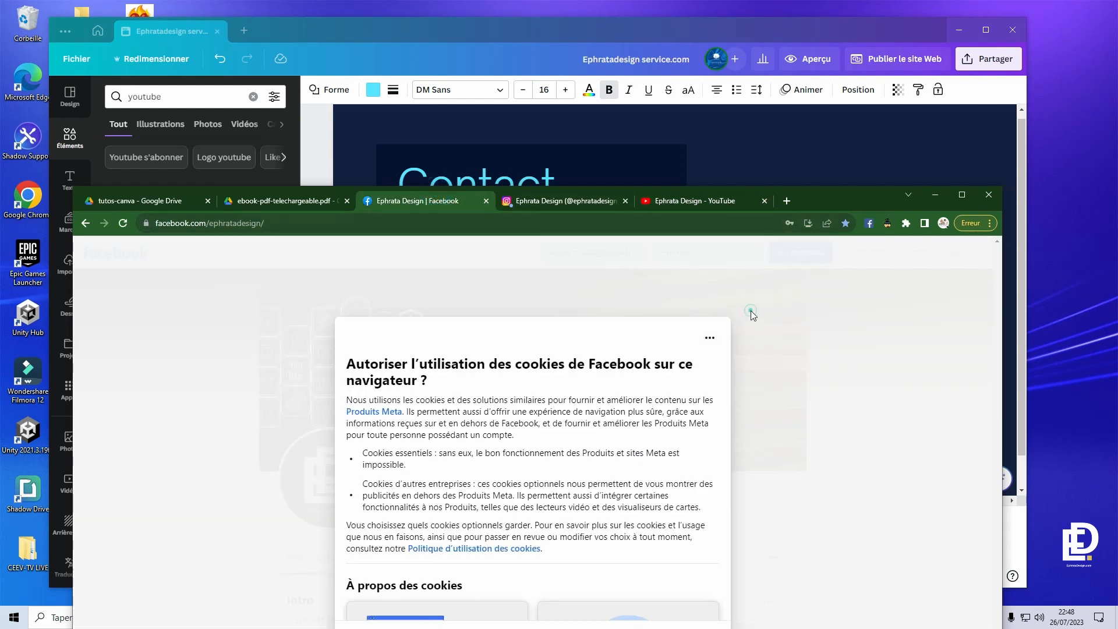
{"action": "scroll", "coordinate": [720, 396], "scroll_direction": "down", "scroll_amount": 5}
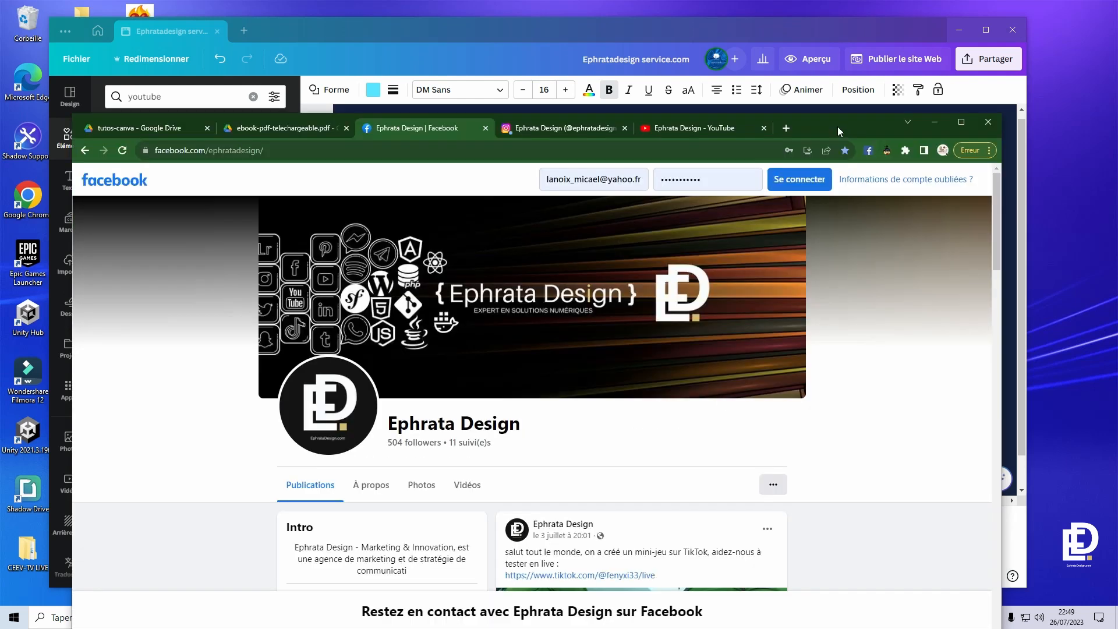
{"action": "left_click_drag", "start_coordinate": [837, 127], "coordinate": [844, 230]}
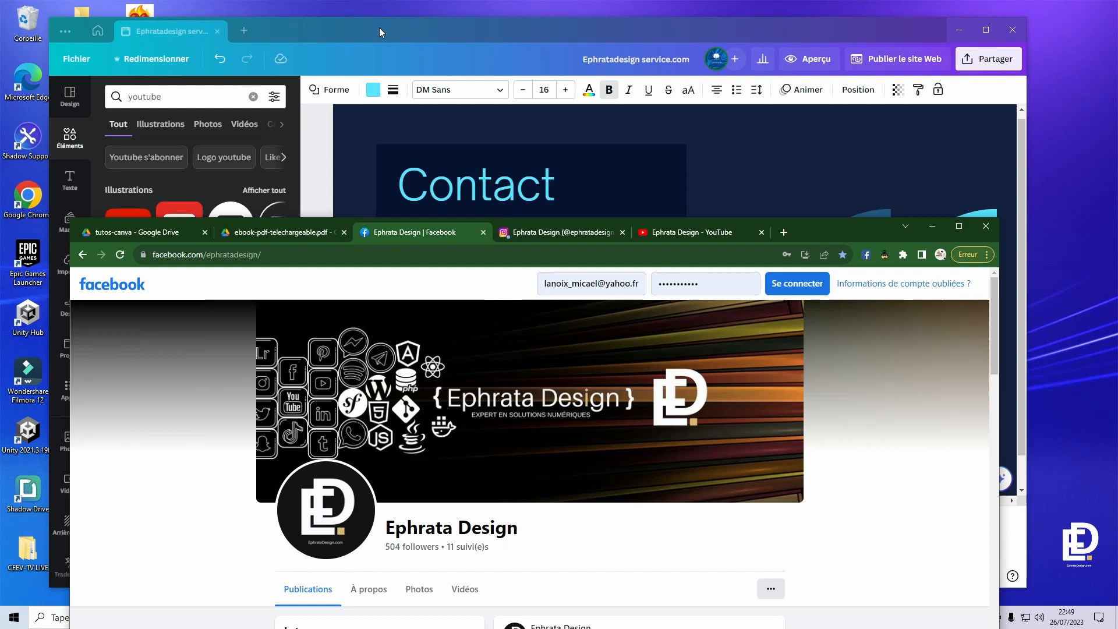
{"action": "left_click", "coordinate": [332, 254]}
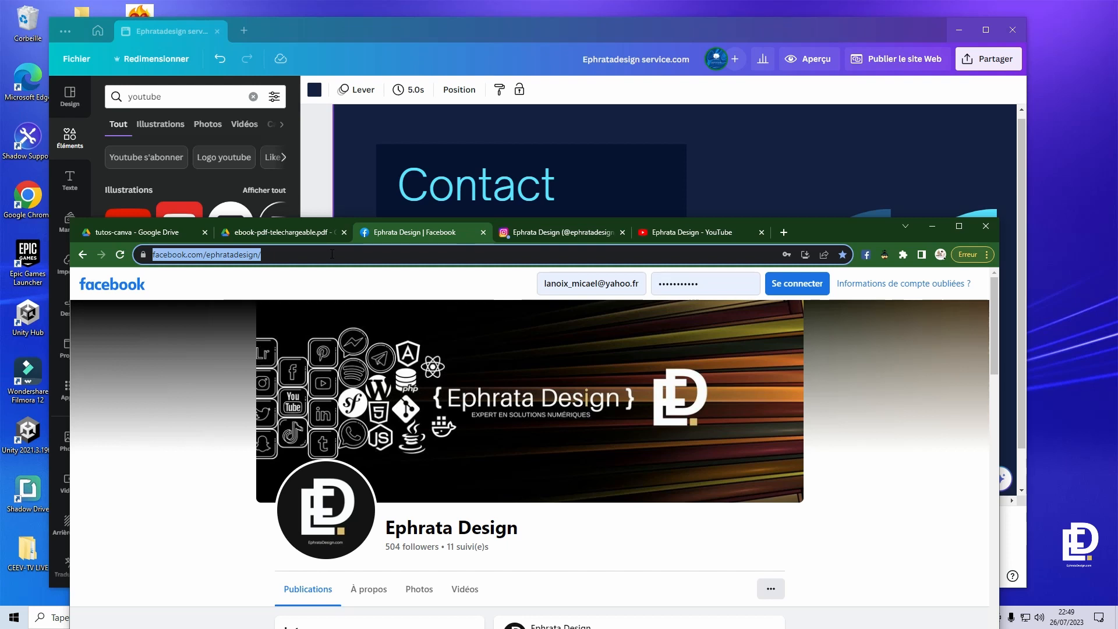
{"action": "left_click", "coordinate": [724, 176]}
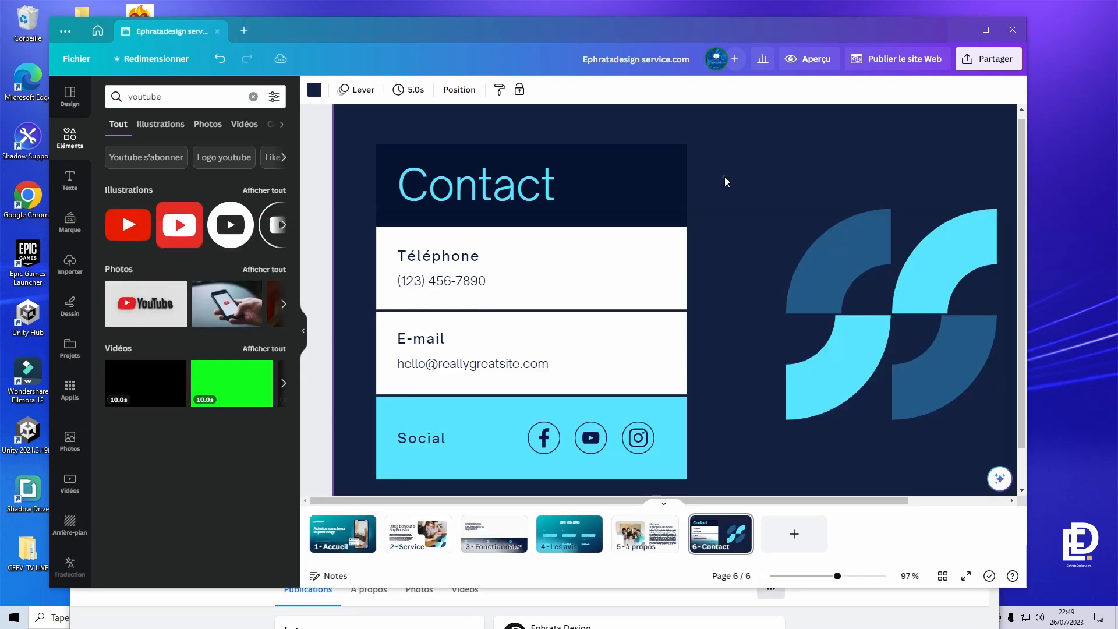
- Link the Facebook icon to the copied Ephrata Design Facebook page address
{"action": "left_click", "coordinate": [551, 438]}
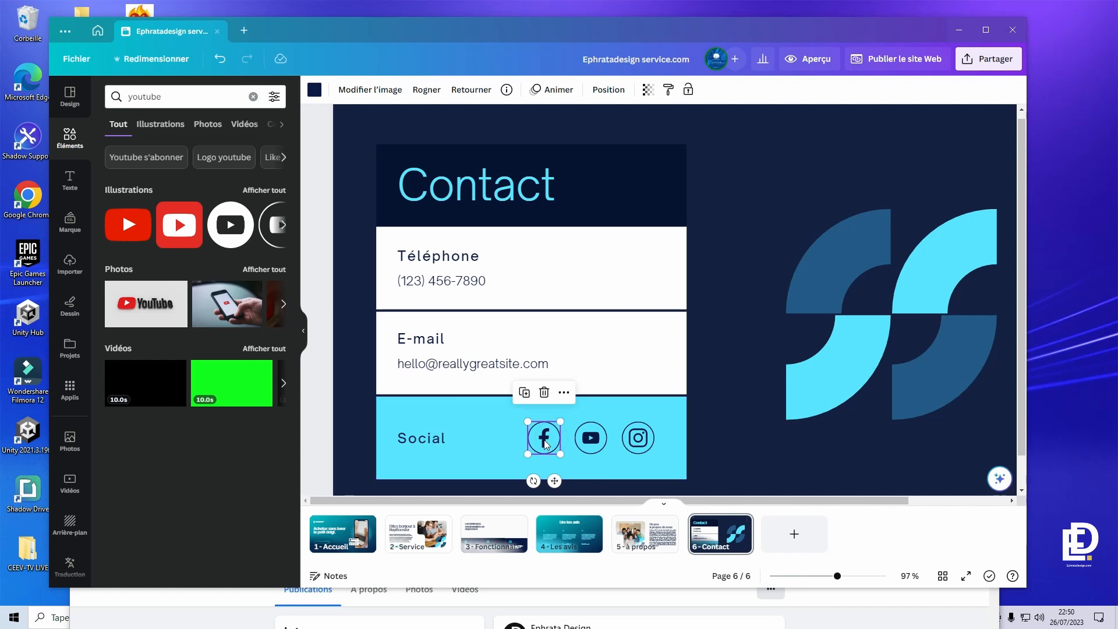
{"action": "right_click", "coordinate": [556, 439]}
{"action": "left_click", "coordinate": [595, 527]}
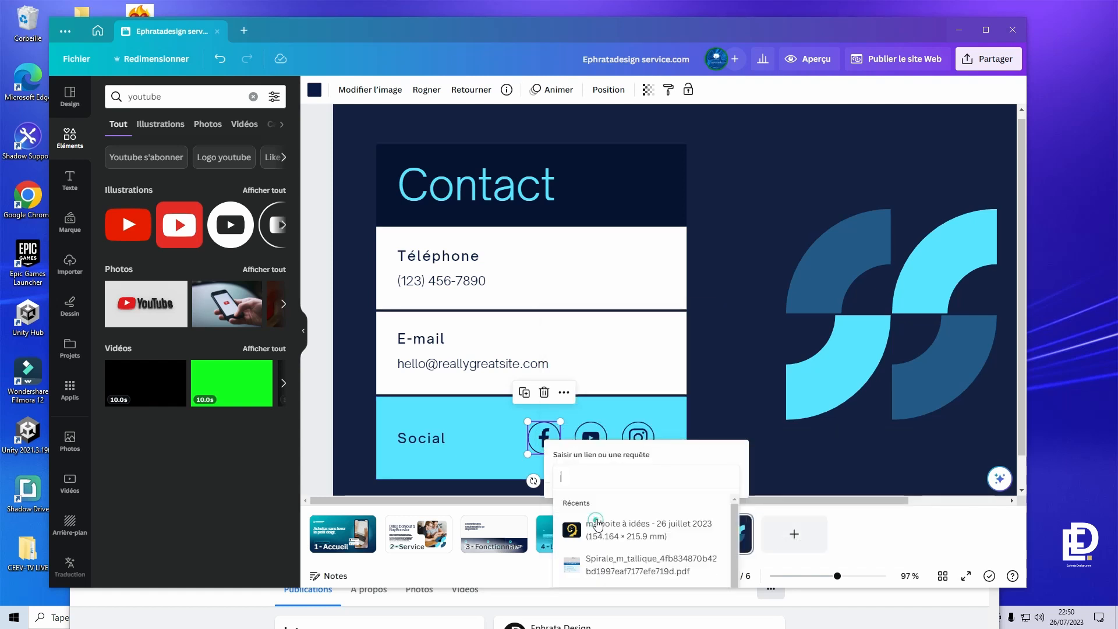
{"action": "key", "text": "ctrl+v"}
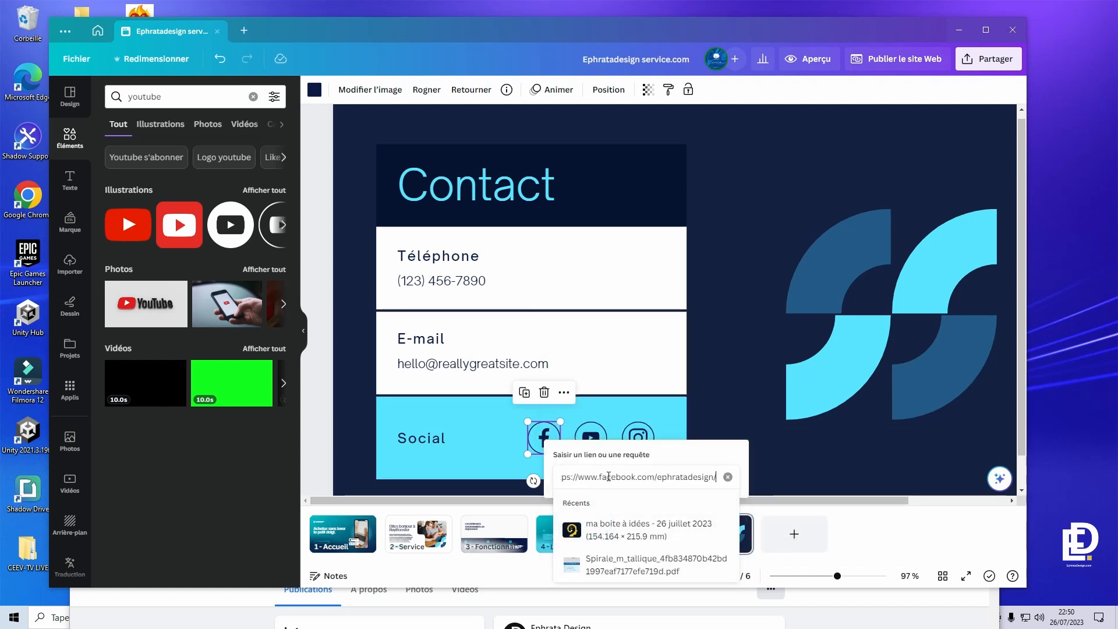
{"action": "key", "text": "Return"}
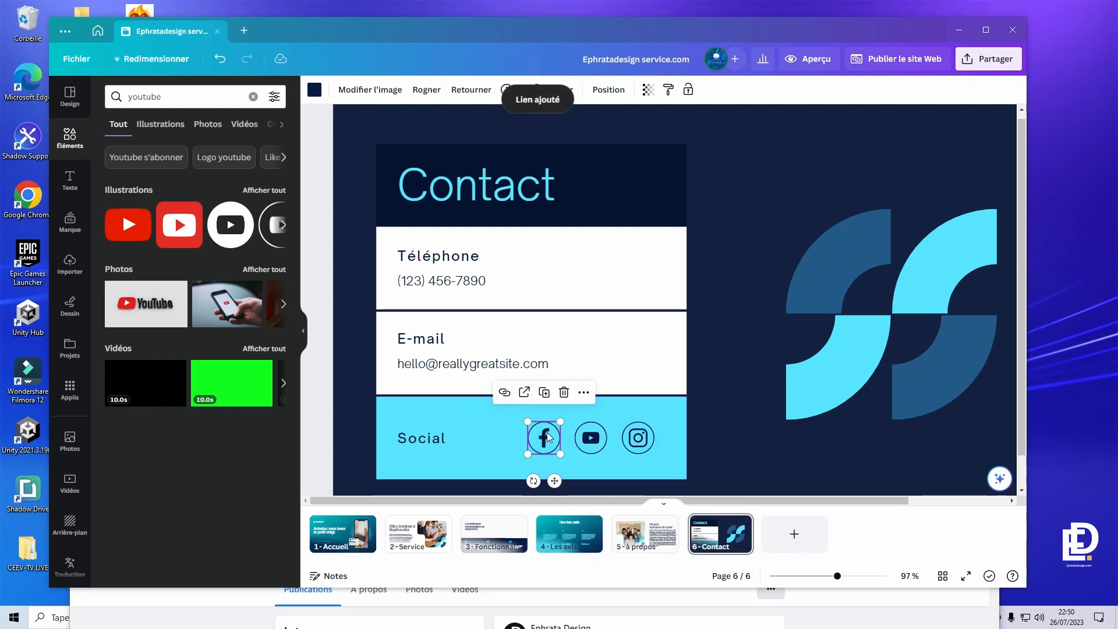
- Copy the Ephrata Design YouTube channel address and link it to the YouTube icon
{"action": "left_click", "coordinate": [588, 443]}
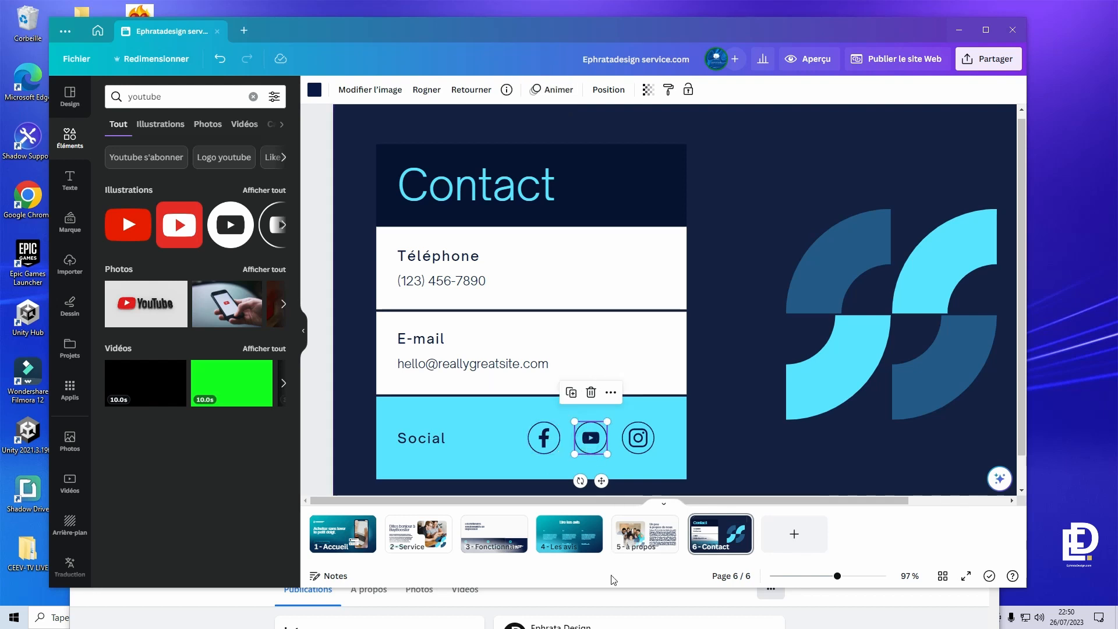
{"action": "left_click", "coordinate": [598, 594]}
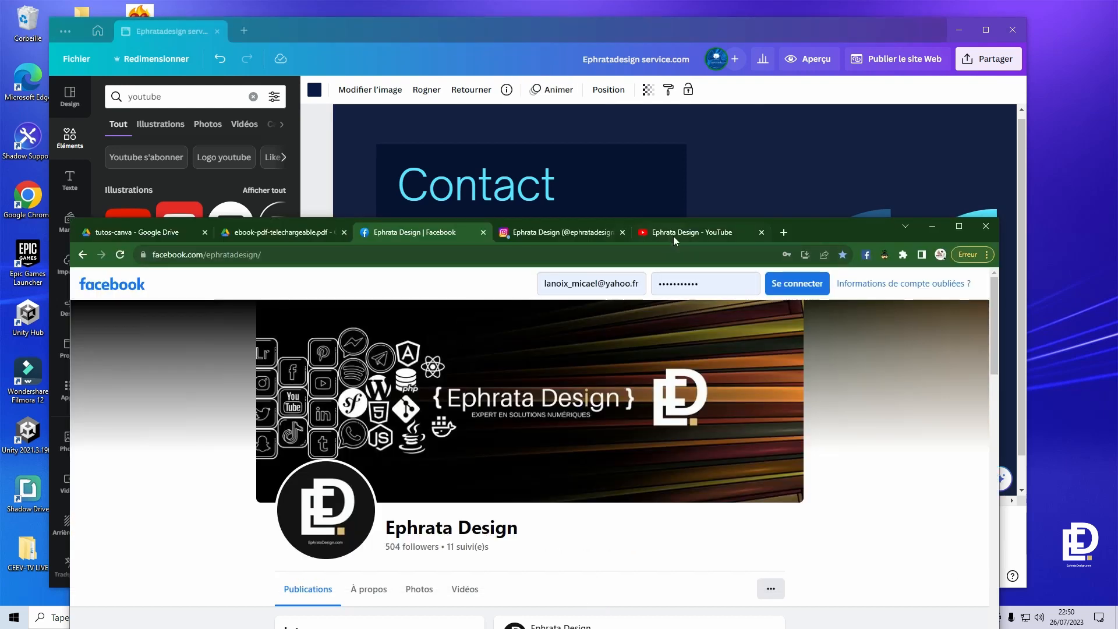
{"action": "left_click", "coordinate": [674, 234]}
{"action": "left_click", "coordinate": [374, 256]}
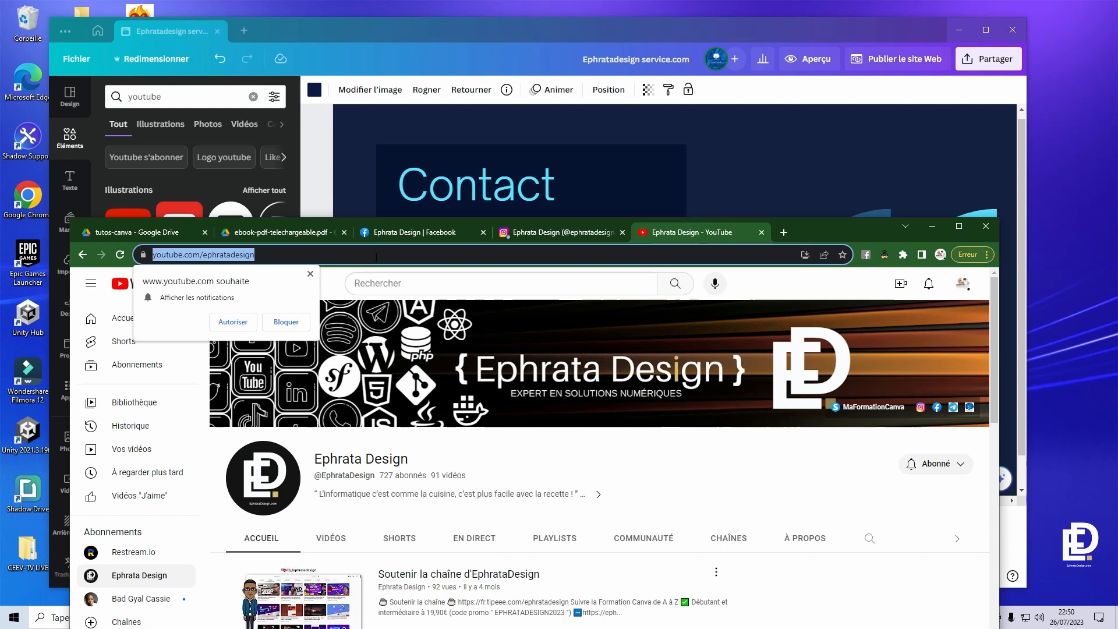
{"action": "left_click", "coordinate": [737, 145]}
{"action": "left_click", "coordinate": [737, 145]}
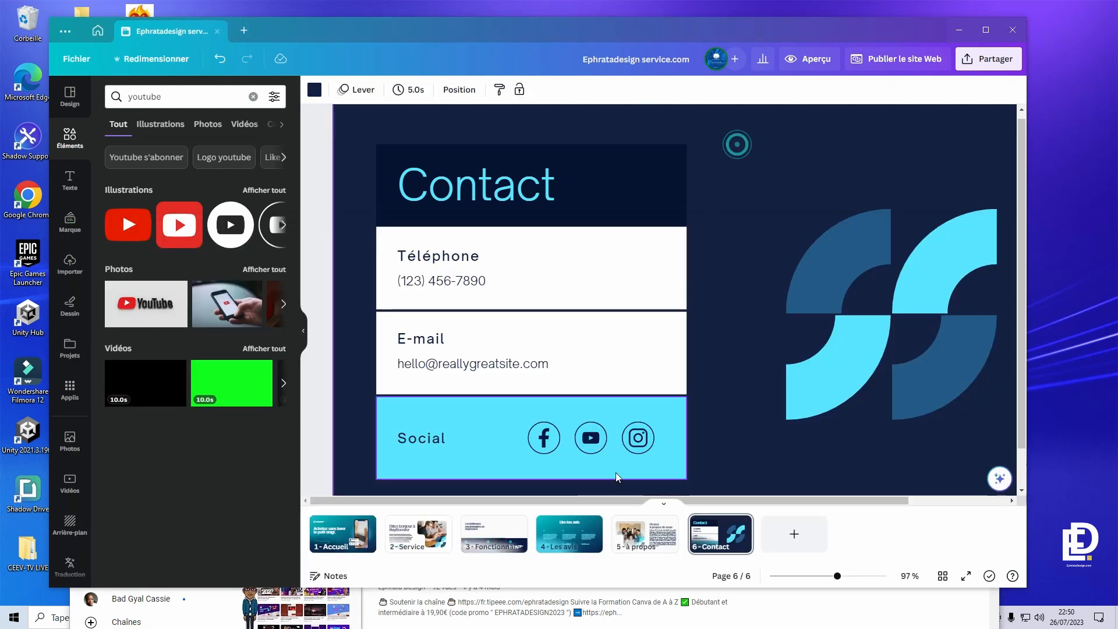
{"action": "left_click", "coordinate": [604, 447]}
{"action": "right_click", "coordinate": [599, 439]}
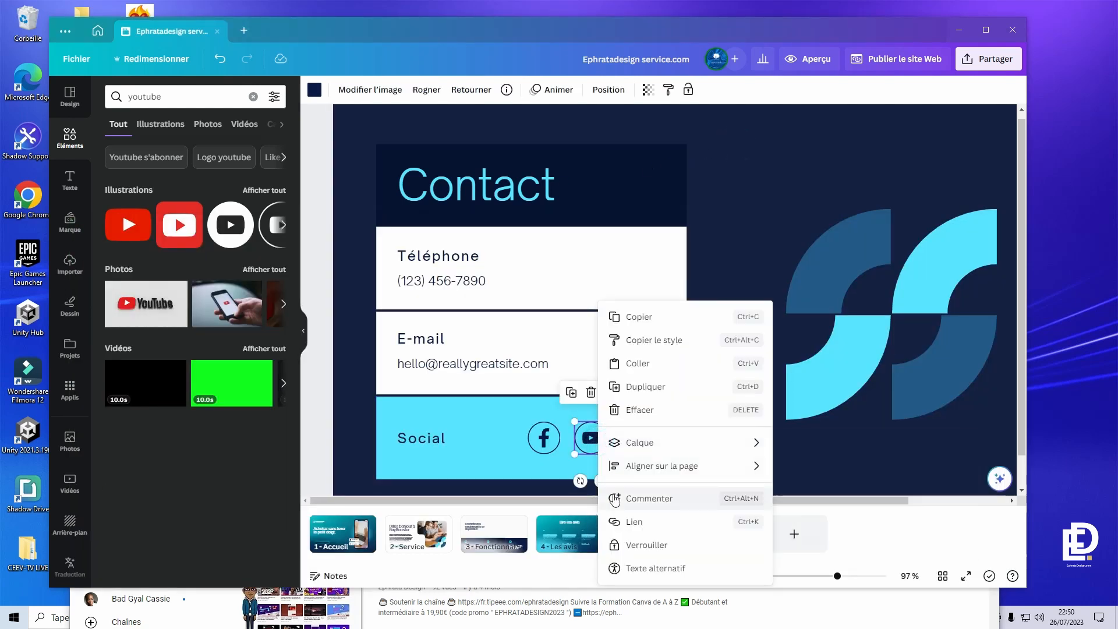
{"action": "left_click", "coordinate": [624, 520]}
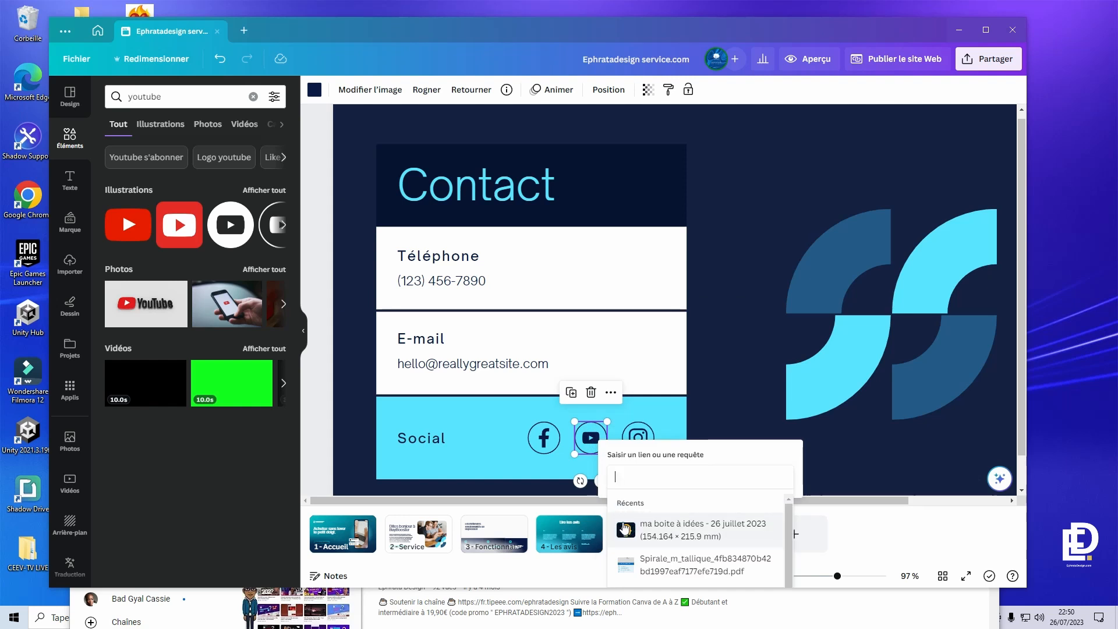
{"action": "type", "text": "https://www.youtube.com/@ephratadesign"}
{"action": "key", "text": "Return"}
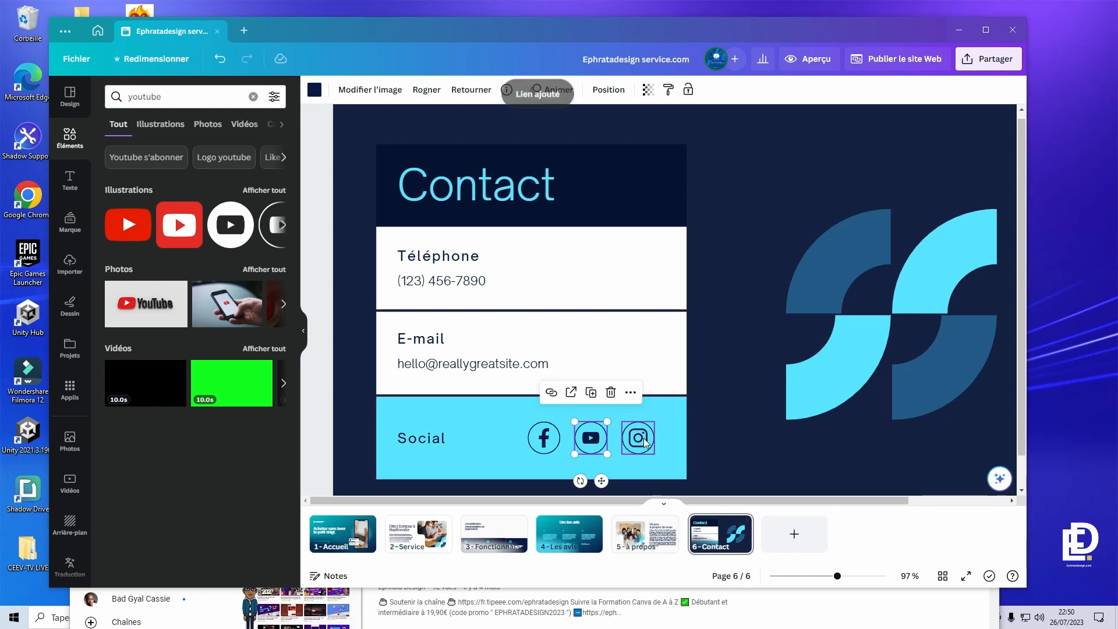
- Copy the Ephrata Design Instagram profile address and link it to the Instagram icon
{"action": "left_click", "coordinate": [848, 616]}
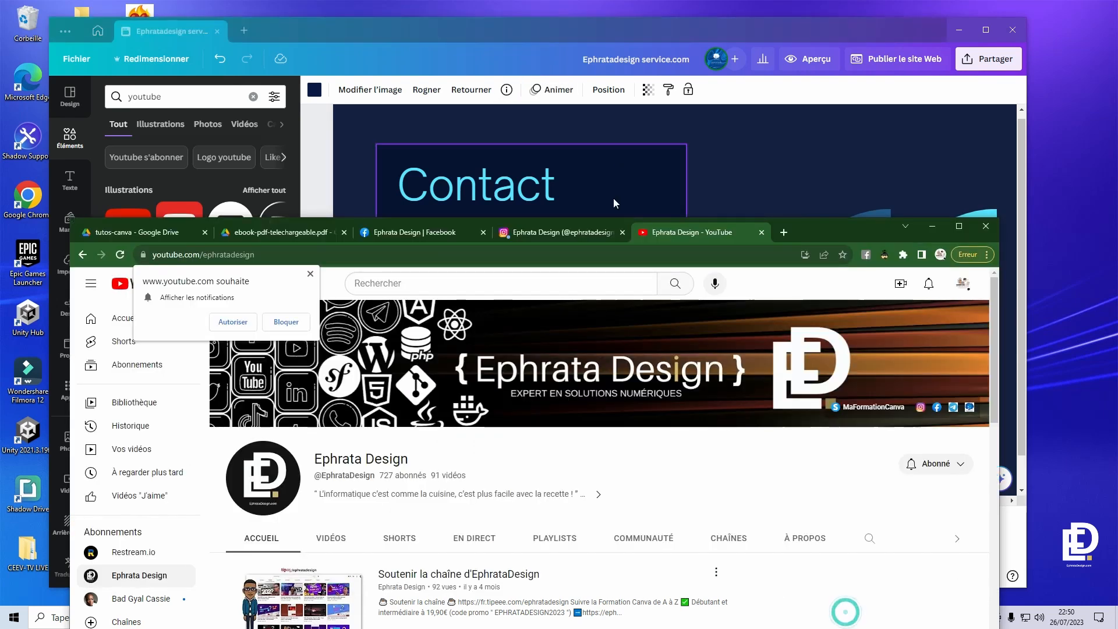
{"action": "left_click", "coordinate": [582, 233]}
{"action": "left_click", "coordinate": [551, 252]}
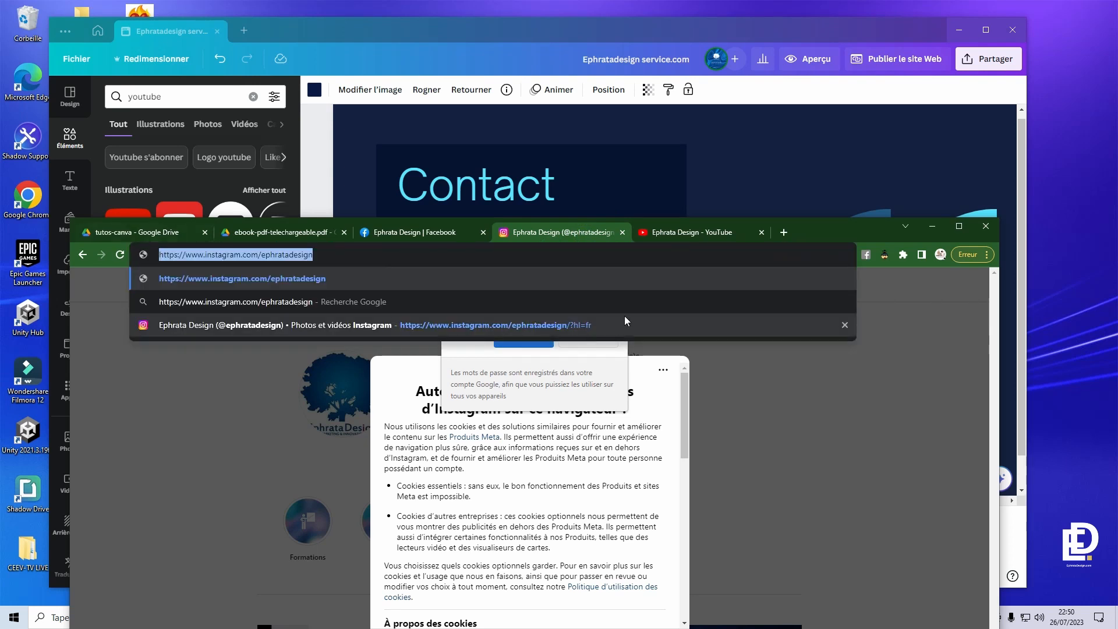
{"action": "left_click", "coordinate": [722, 142]}
{"action": "left_click", "coordinate": [638, 438]}
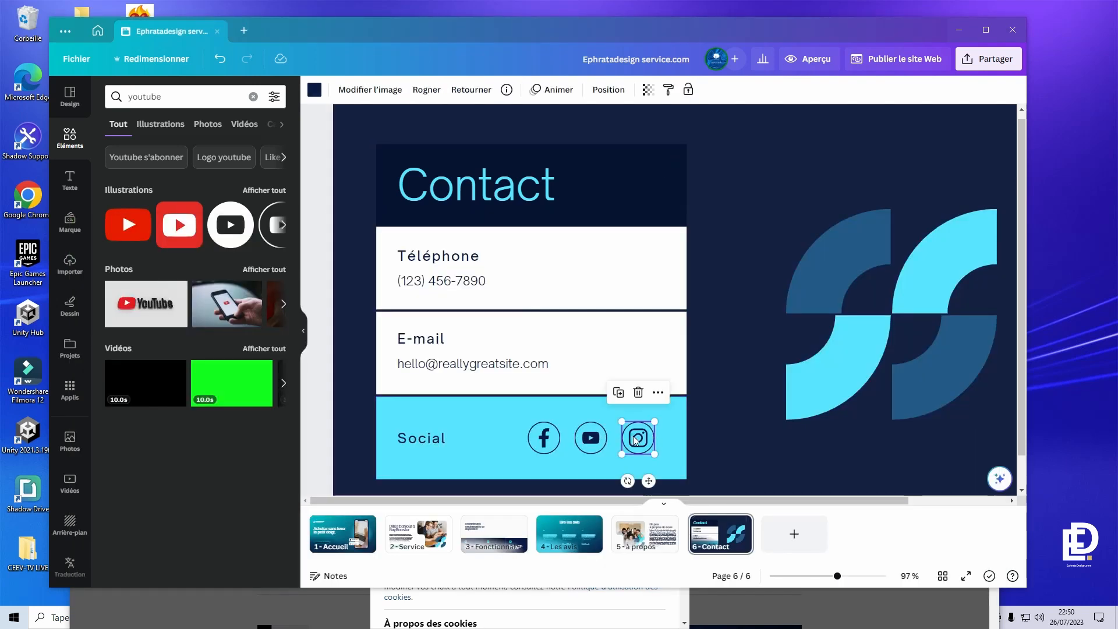
{"action": "right_click", "coordinate": [633, 441]}
{"action": "left_click", "coordinate": [653, 520]}
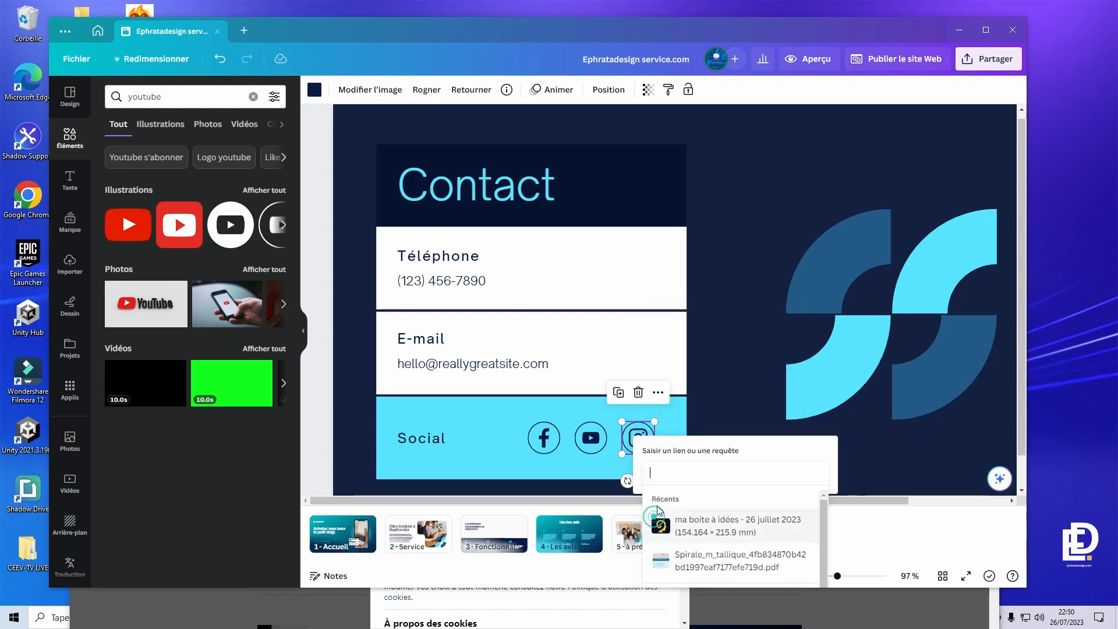
{"action": "type", "text": "https://www.instagram.com/ephratadesign"}
{"action": "key", "text": "Return"}
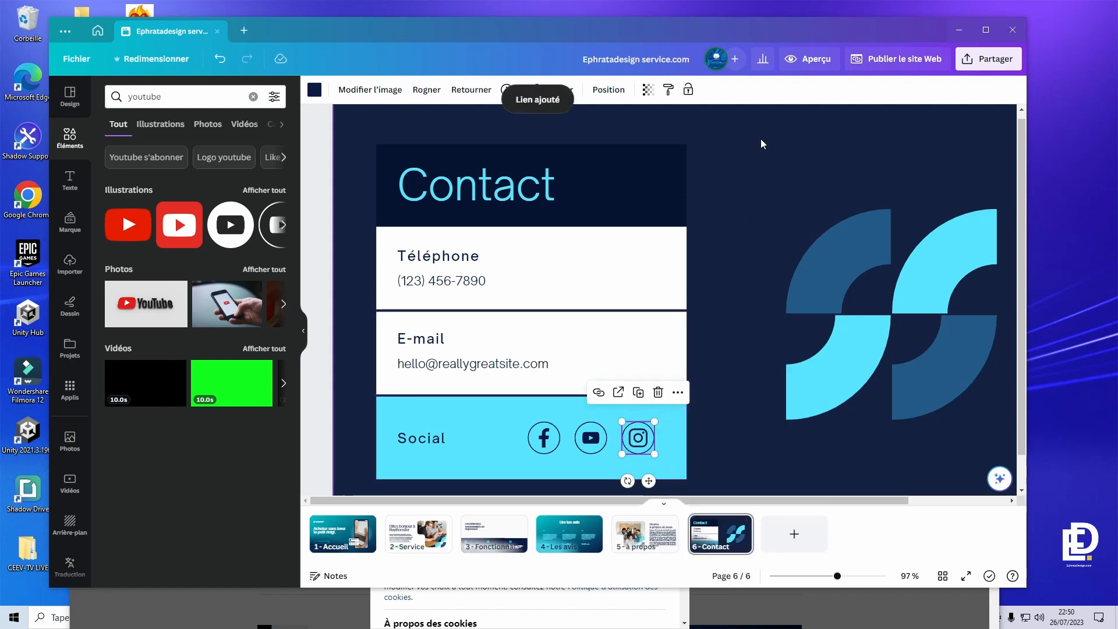
{"action": "left_click", "coordinate": [813, 58]}
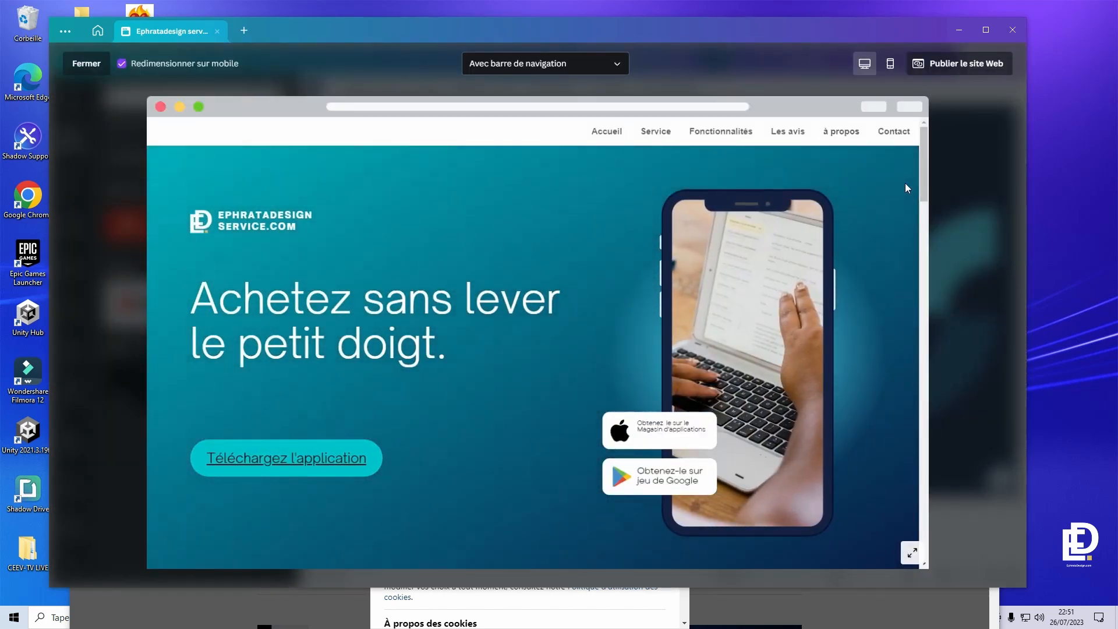
- On the preview's Contact section, test the YouTube and Instagram icons, closing each opened tab
{"action": "left_click", "coordinate": [895, 133]}
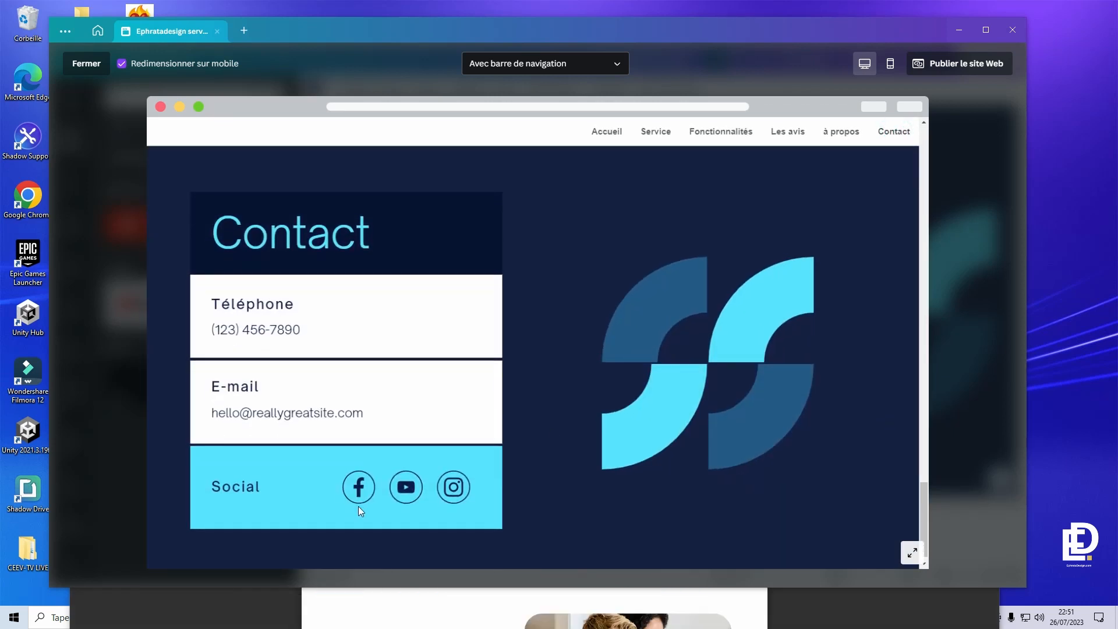
{"action": "left_click", "coordinate": [405, 488]}
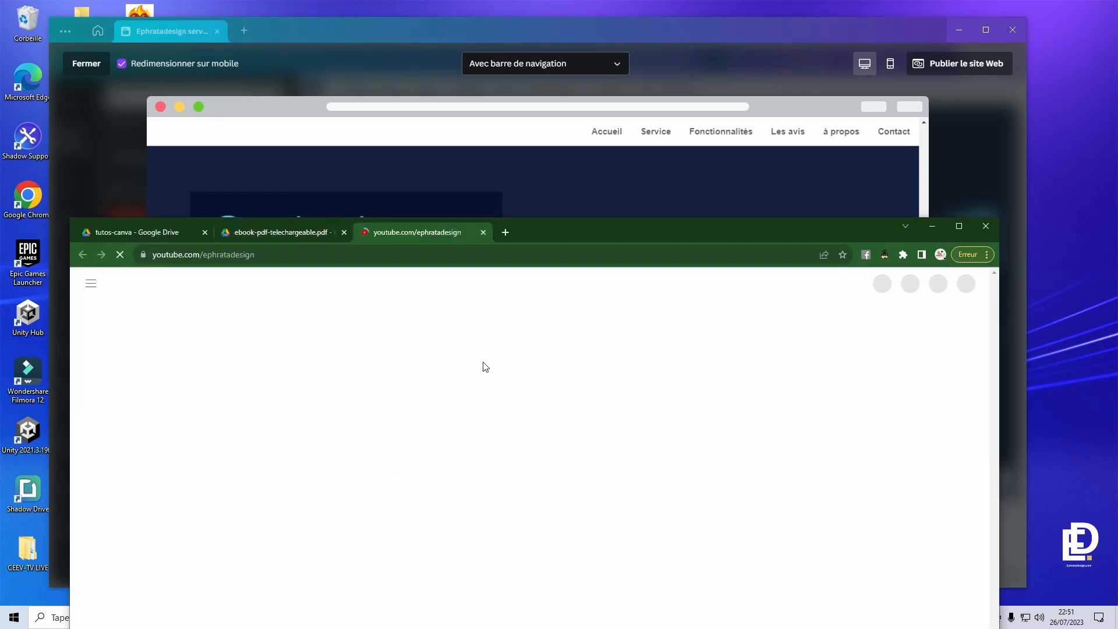
{"action": "left_click", "coordinate": [483, 232]}
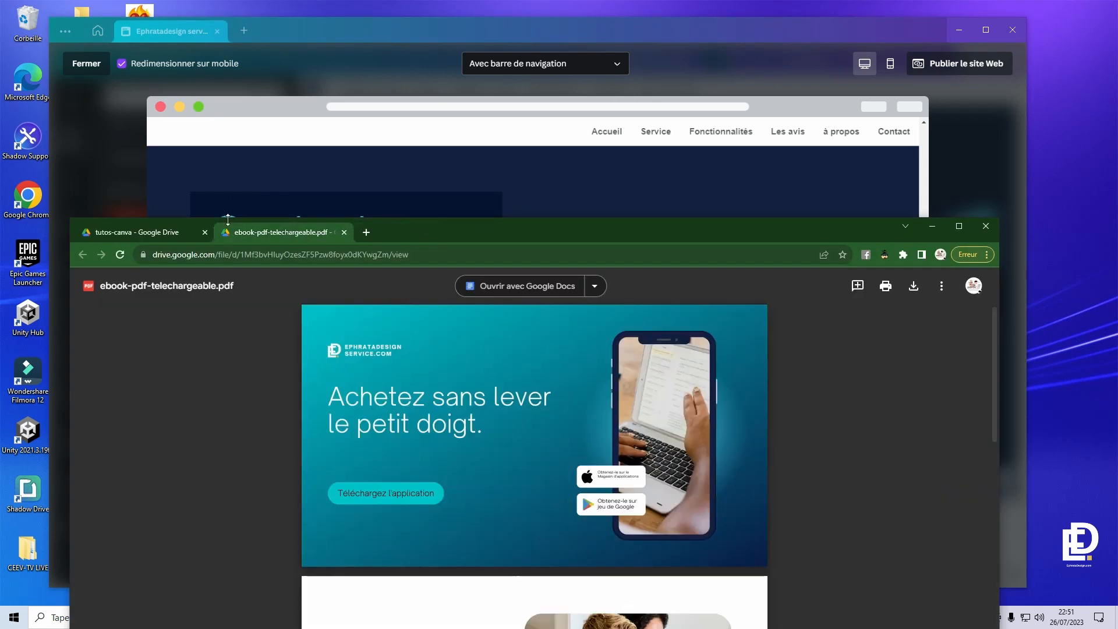
{"action": "left_click", "coordinate": [237, 170]}
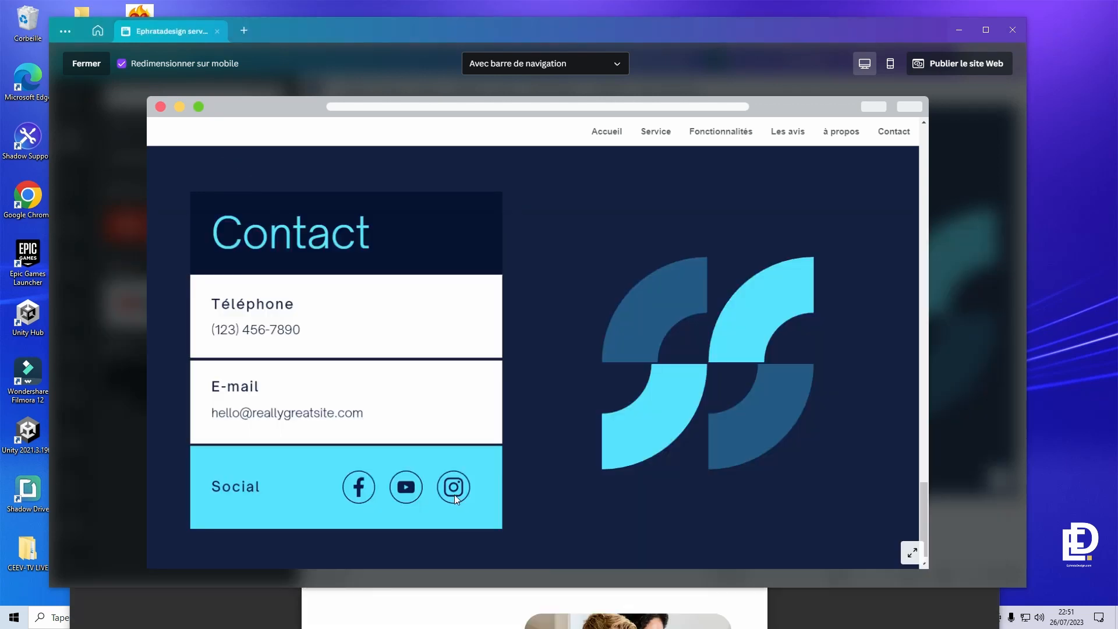
{"action": "left_click", "coordinate": [454, 489]}
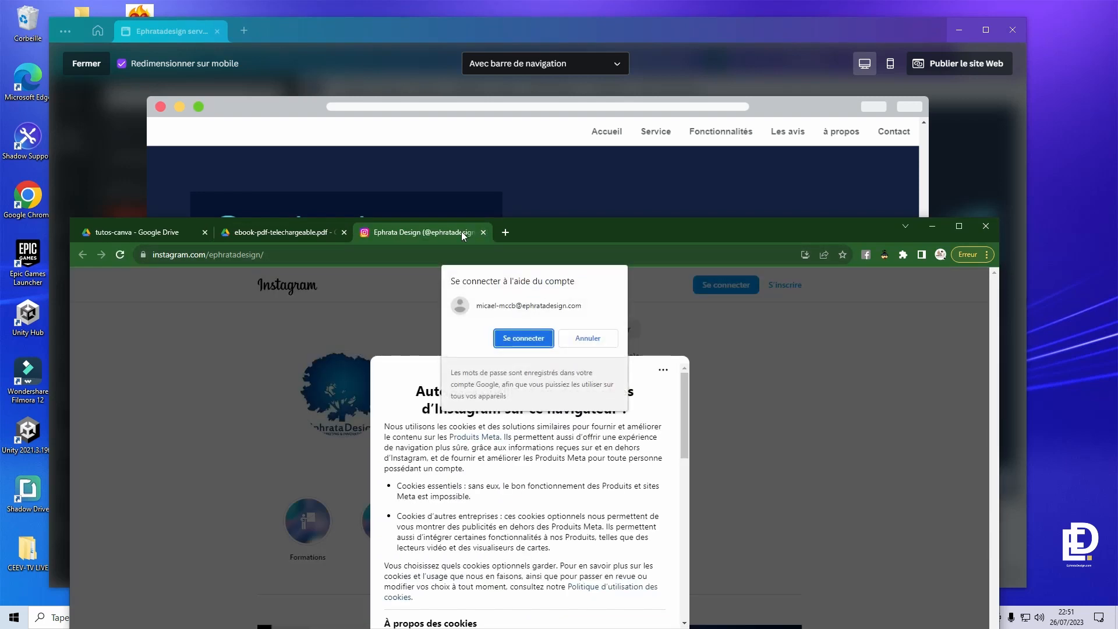
{"action": "left_click", "coordinate": [483, 232]}
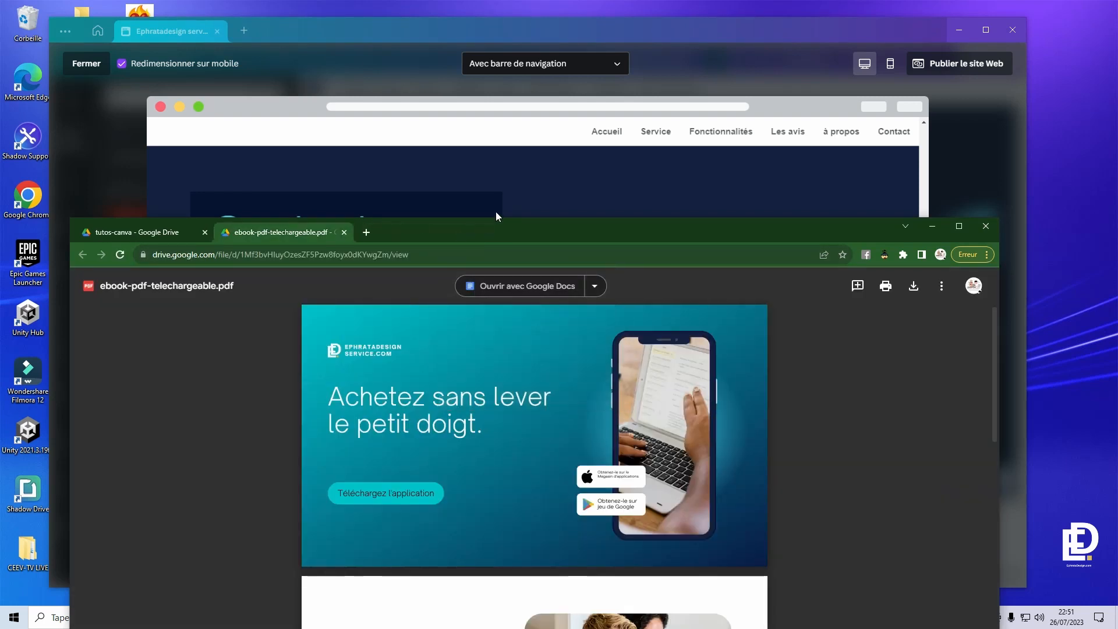
{"action": "left_click", "coordinate": [522, 205]}
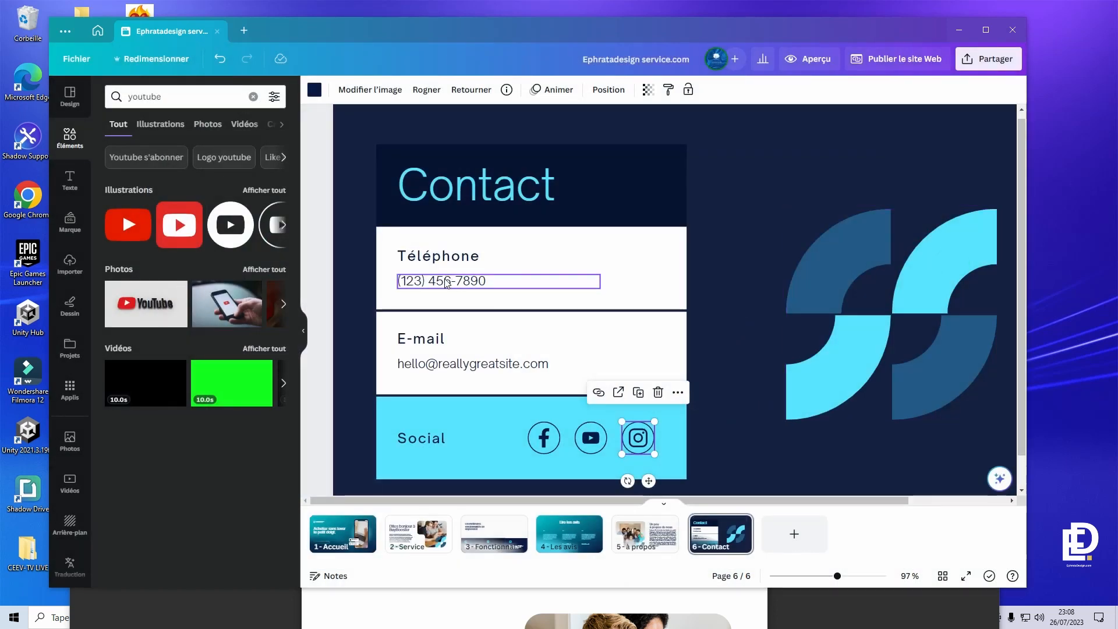
- Replace the Contact page's placeholder phone number with the real number
{"action": "left_click", "coordinate": [447, 283]}
{"action": "left_click", "coordinate": [436, 278]}
{"action": "triple_click", "coordinate": [507, 279]}
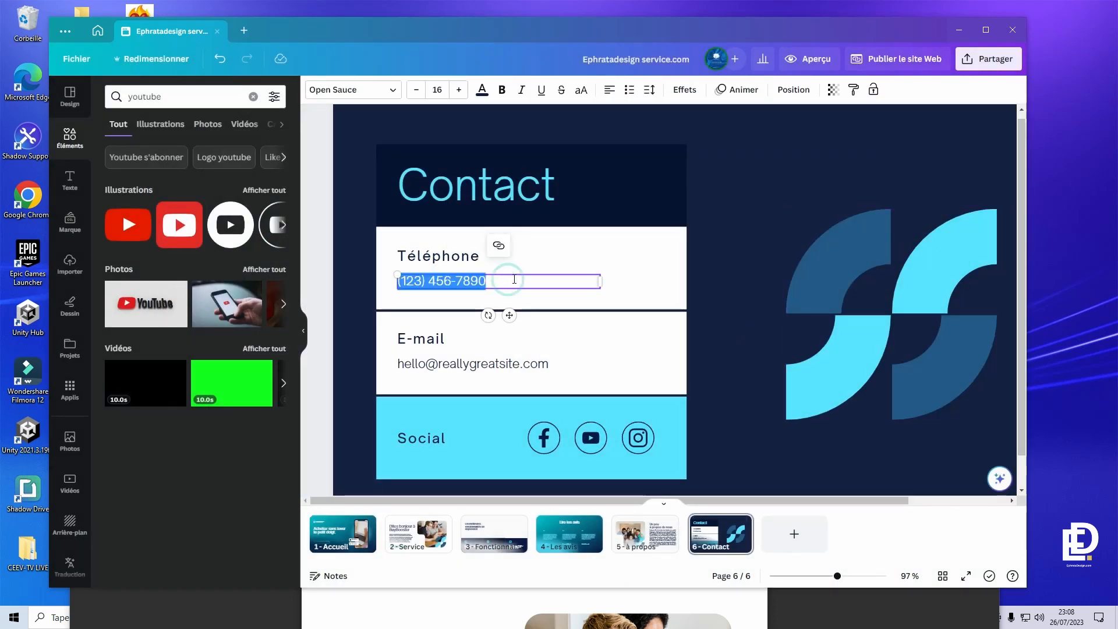
- Link the phone number with a 'tel:+33' address and preview the site
{"action": "right_click", "coordinate": [509, 279]}
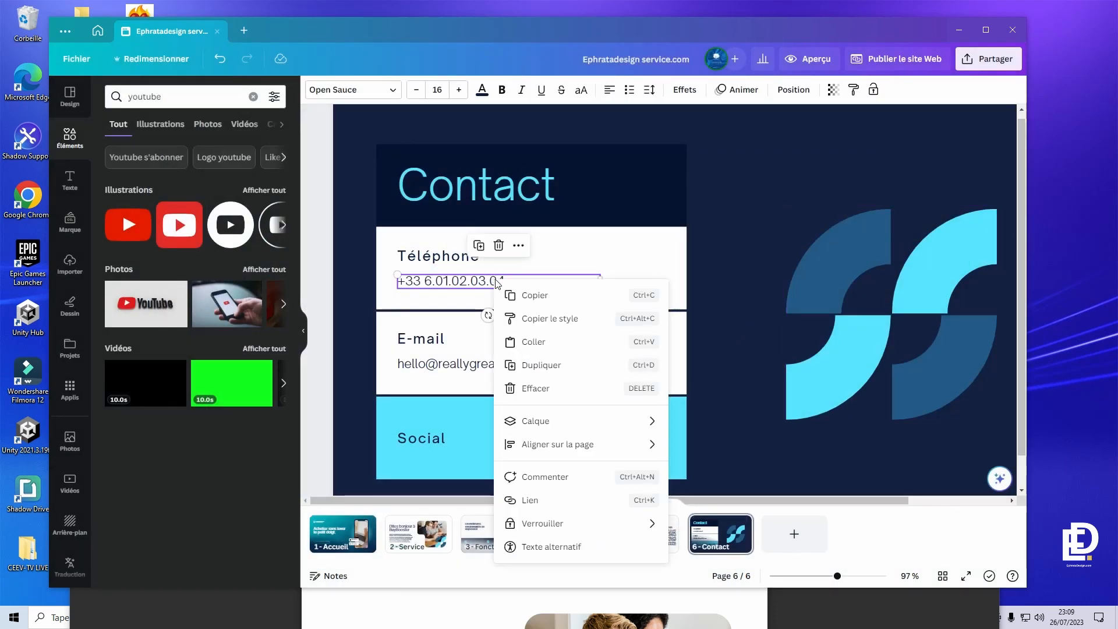
{"action": "left_click", "coordinate": [531, 500]}
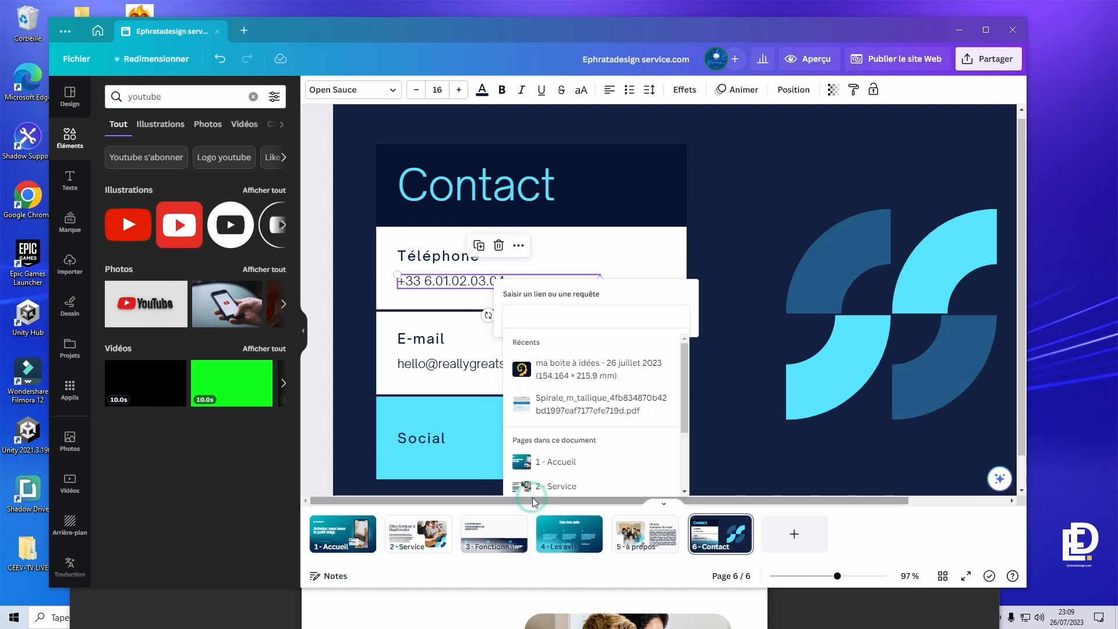
{"action": "left_click", "coordinate": [537, 317]}
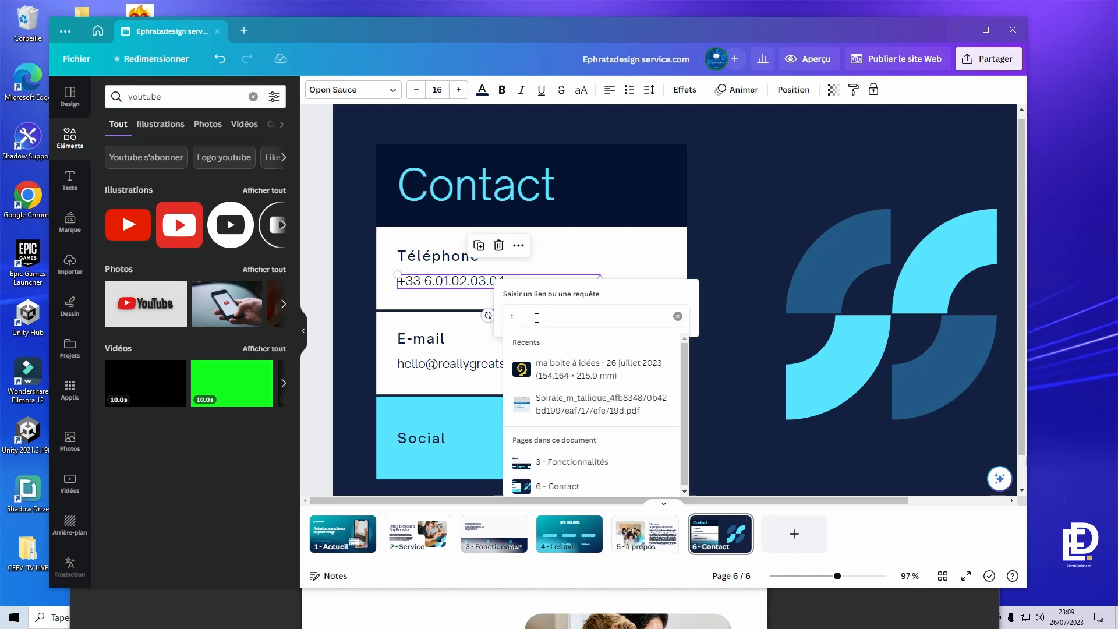
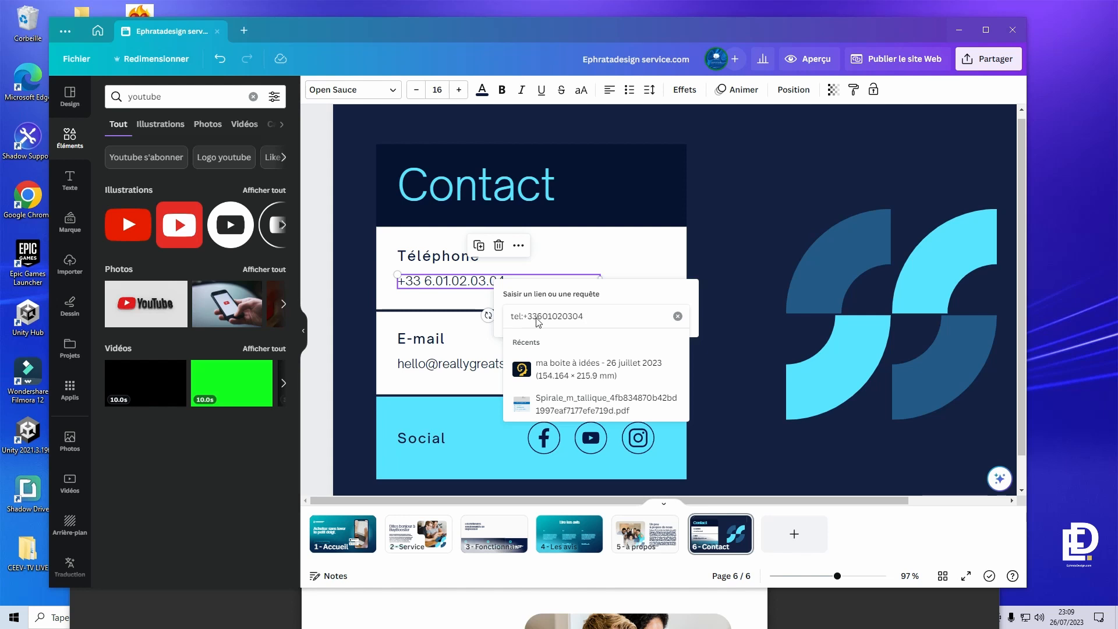
{"action": "key", "text": "Return"}
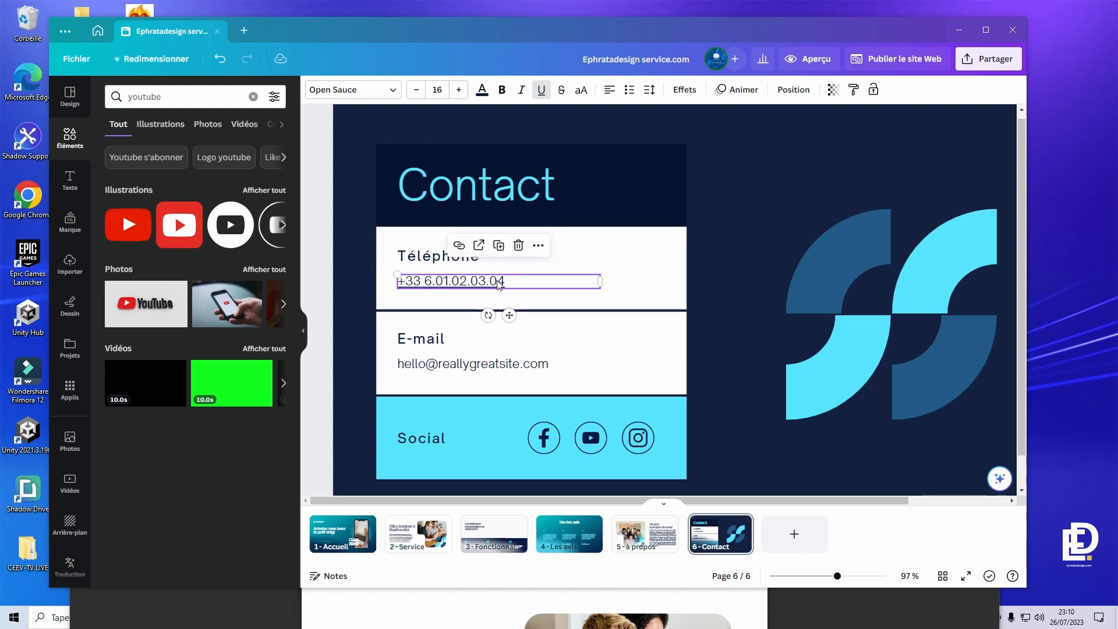
{"action": "left_click_drag", "start_coordinate": [497, 282], "coordinate": [504, 282]}
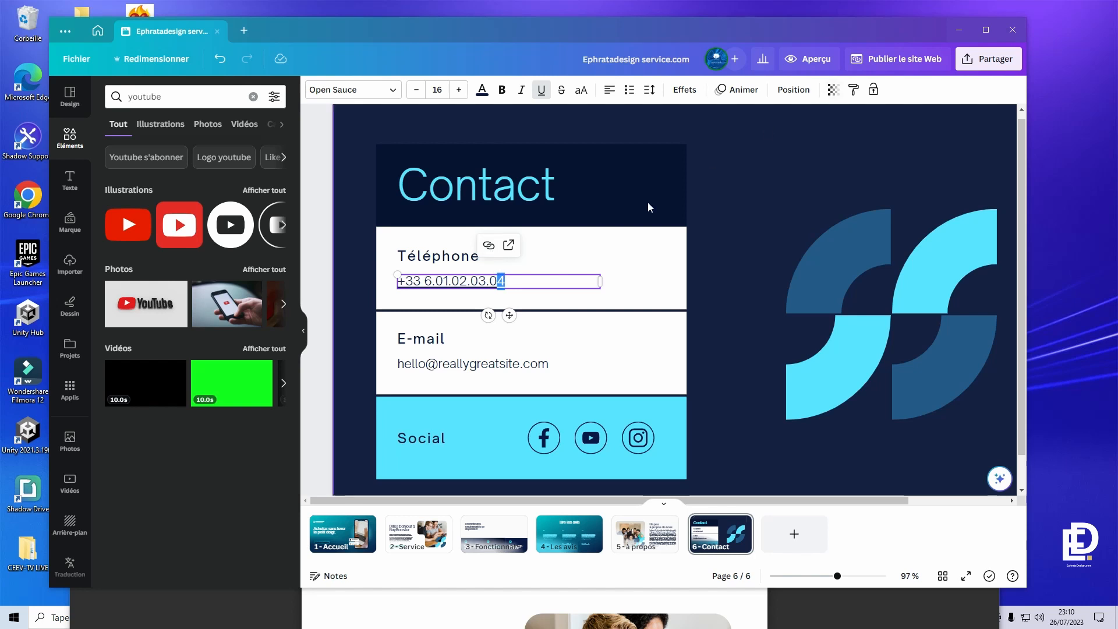
{"action": "left_click", "coordinate": [812, 61]}
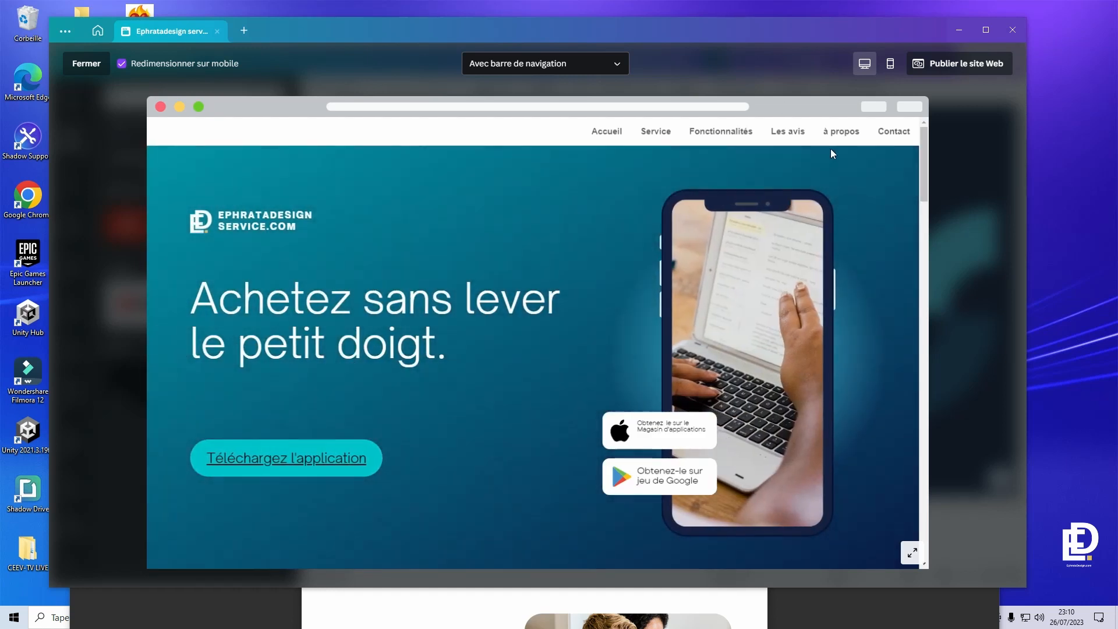
- In the preview, jump to Contact, test the phone number link, then close the preview
{"action": "left_click", "coordinate": [902, 132]}
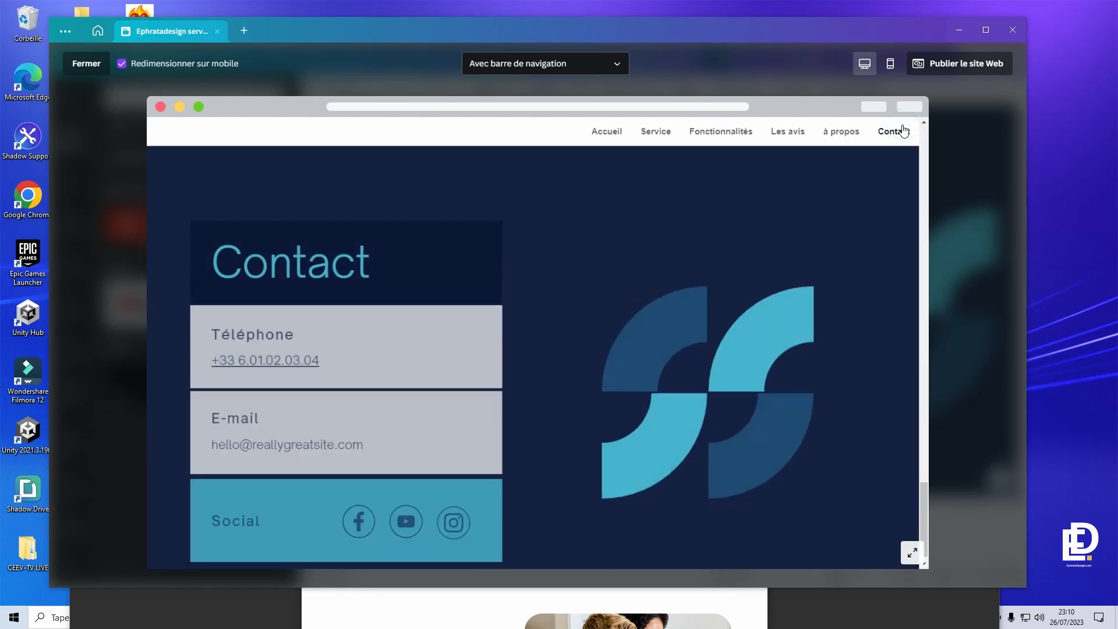
{"action": "left_click", "coordinate": [300, 332]}
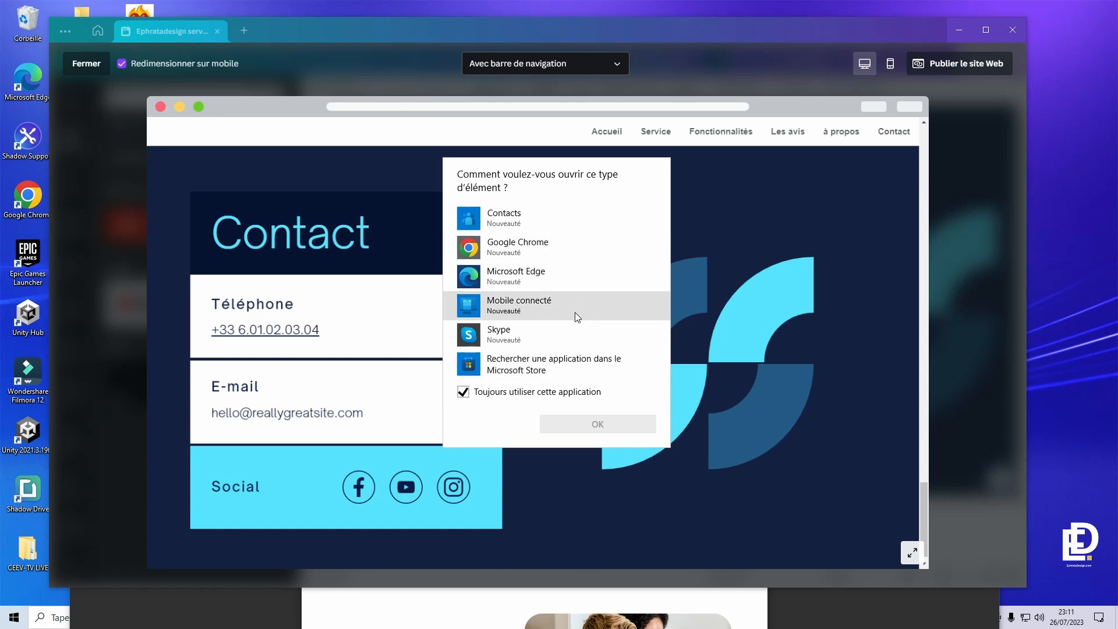
{"action": "left_click", "coordinate": [728, 233]}
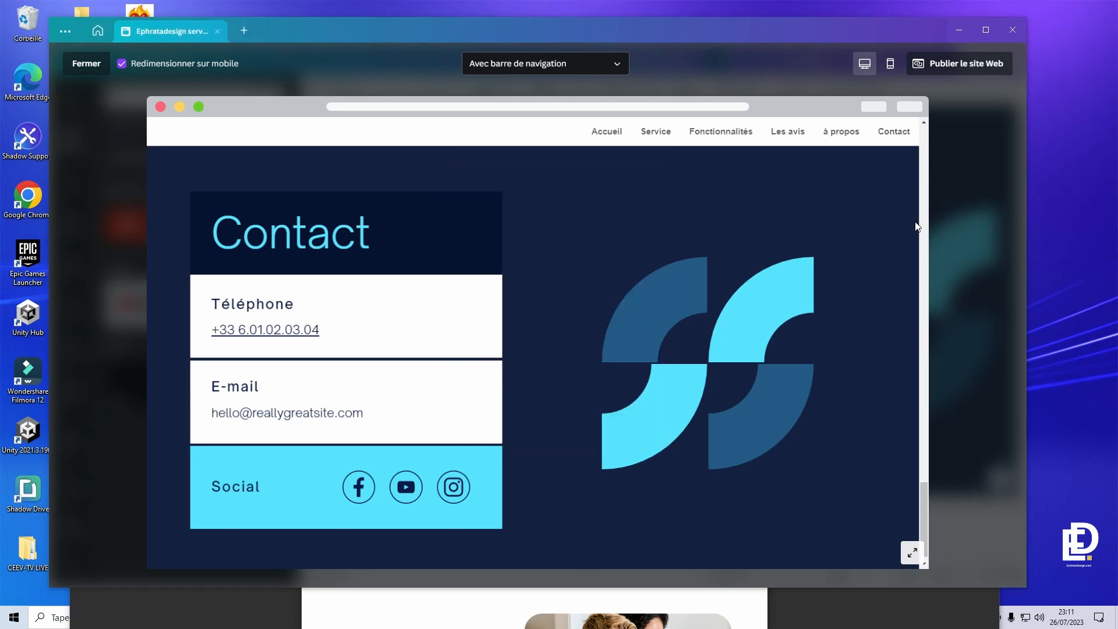
{"action": "key", "text": "Escape"}
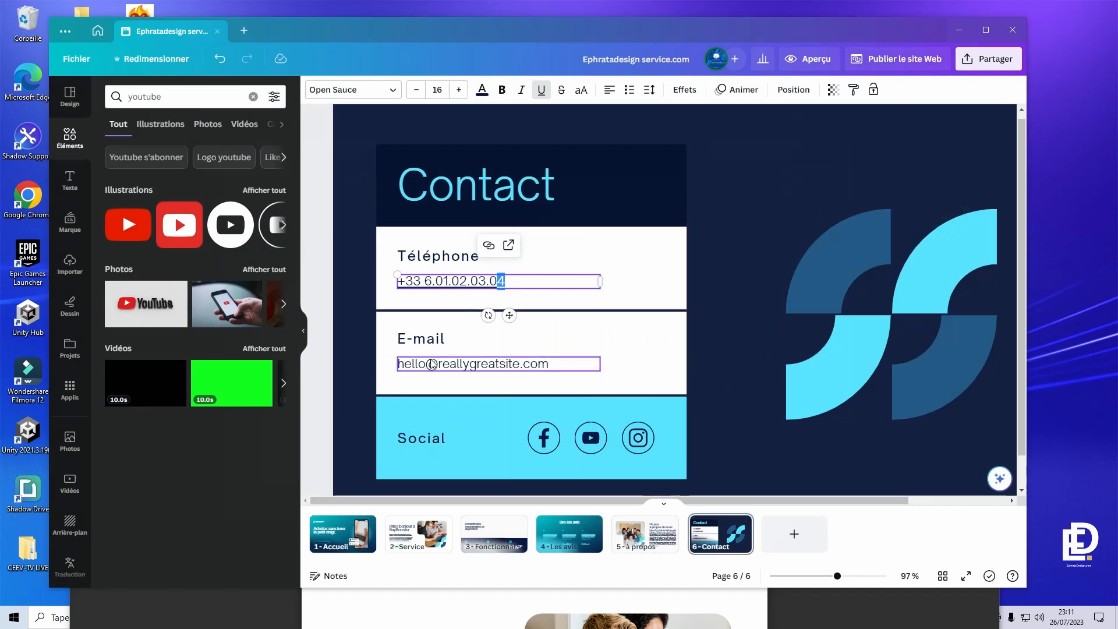
- Copy the e-mail address text from the Contact page's e-mail box
{"action": "left_click", "coordinate": [432, 364]}
{"action": "double_click", "coordinate": [460, 364]}
{"action": "key", "text": "super+c"}
{"action": "right_click", "coordinate": [466, 363]}
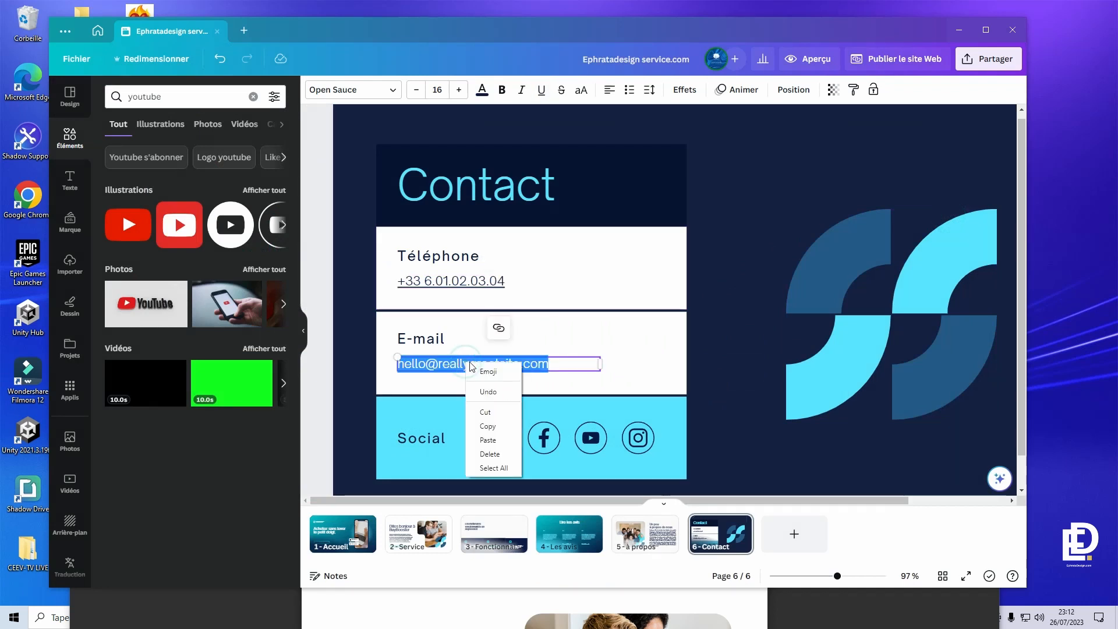
{"action": "left_click", "coordinate": [487, 426]}
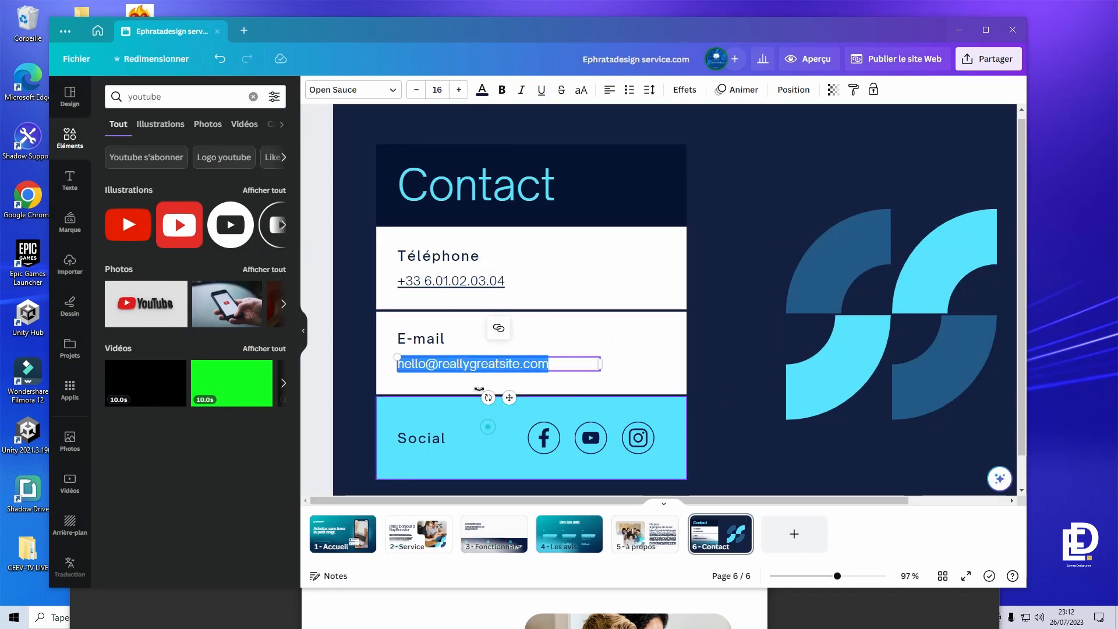
- Link the e-mail box to 'mailto:' plus the pasted address, then open the website preview
{"action": "left_click", "coordinate": [546, 356]}
{"action": "left_click", "coordinate": [519, 363]}
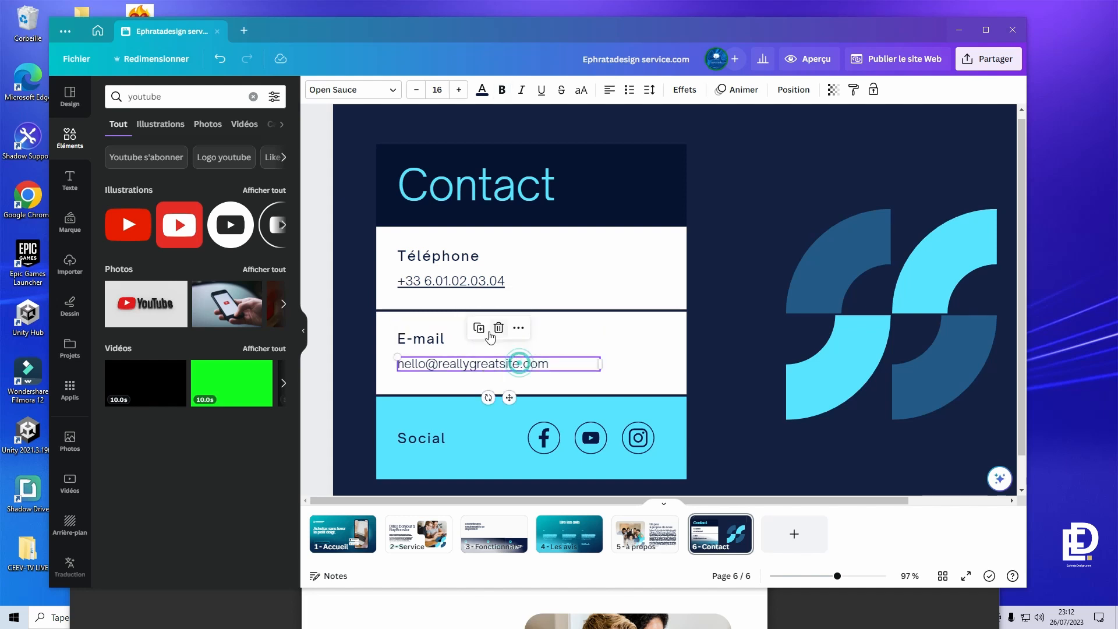
{"action": "left_click", "coordinate": [518, 328]}
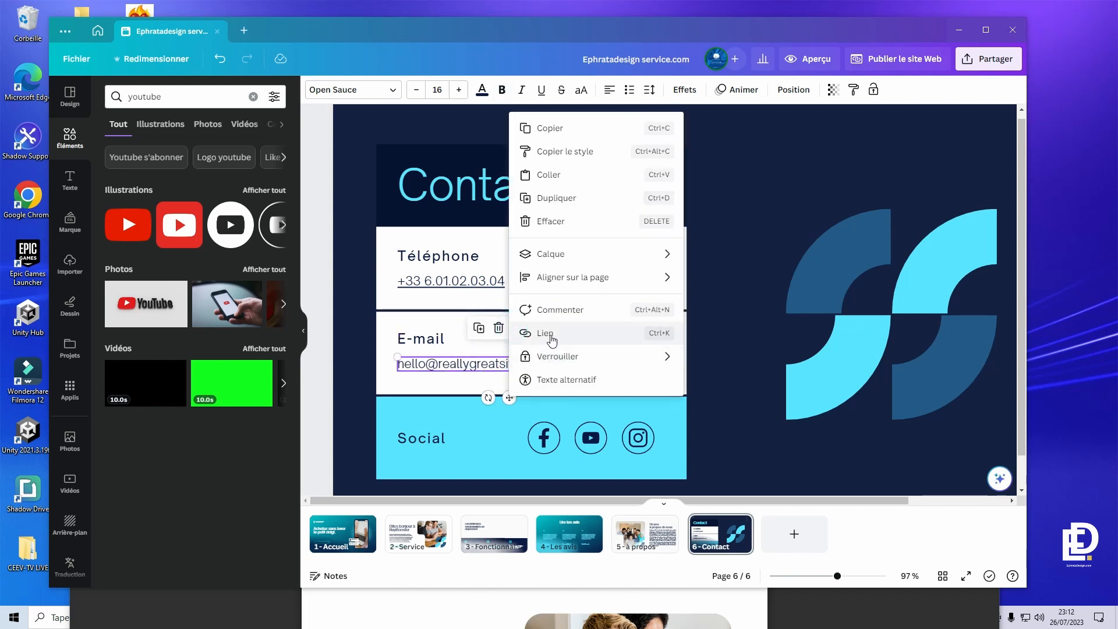
{"action": "left_click", "coordinate": [550, 334]}
{"action": "left_click", "coordinate": [544, 379]}
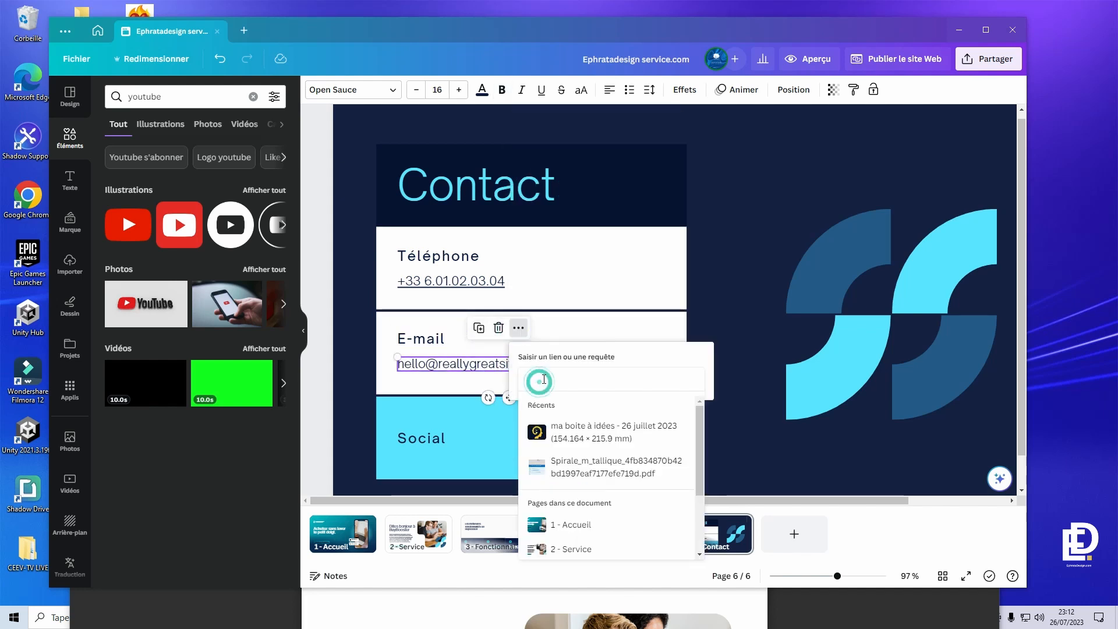
{"action": "type", "text": "m"}
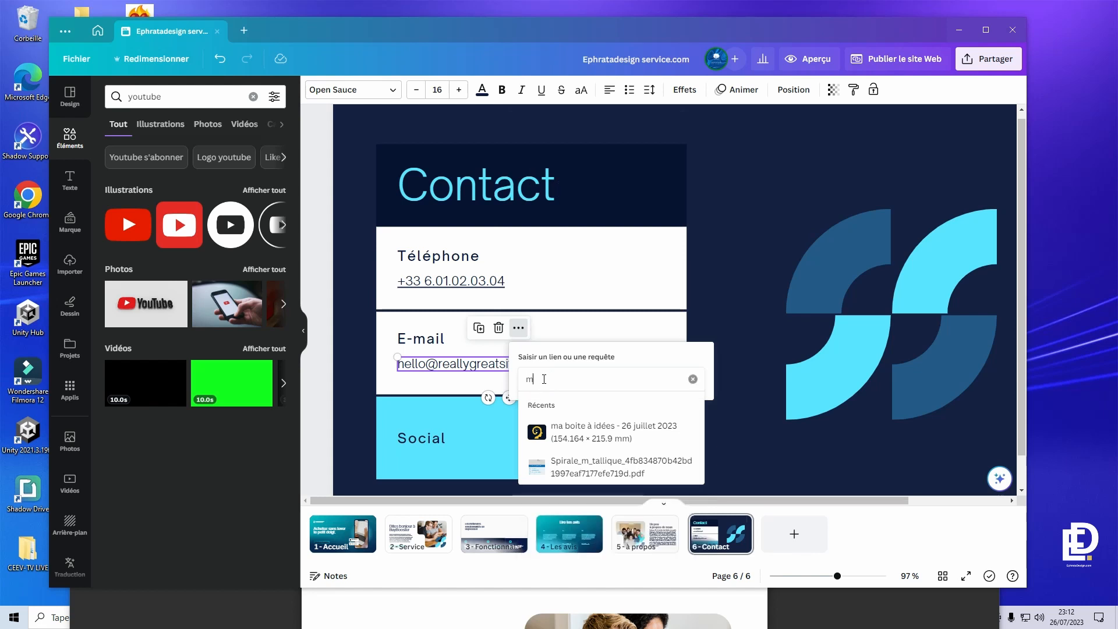
{"action": "type", "text": "ailto:"}
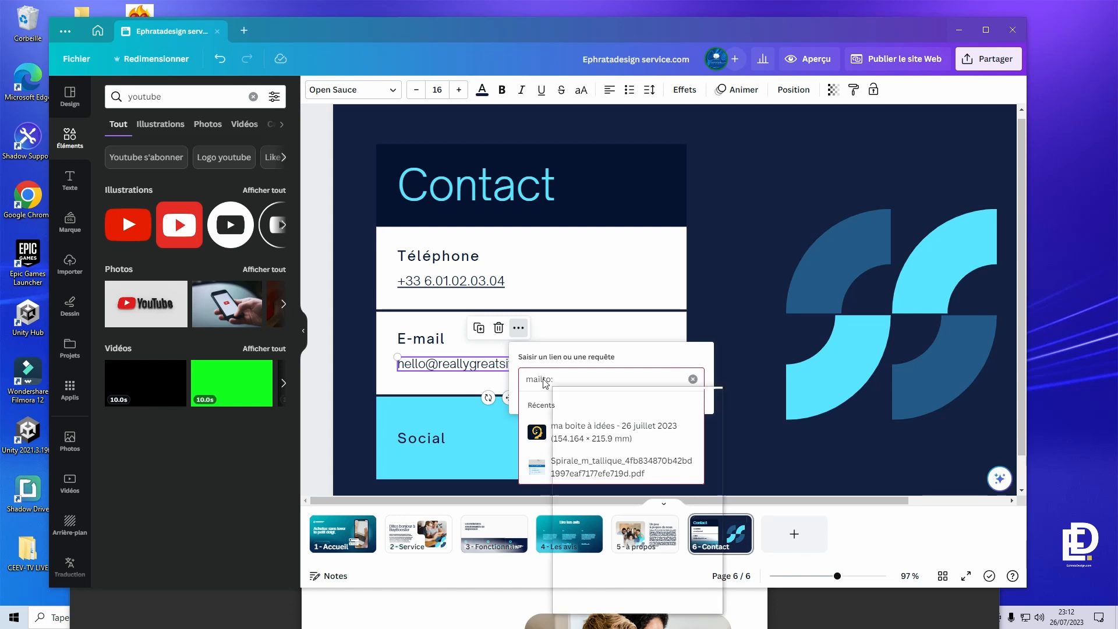
{"action": "key", "text": "super+v"}
{"action": "left_click", "coordinate": [586, 435]}
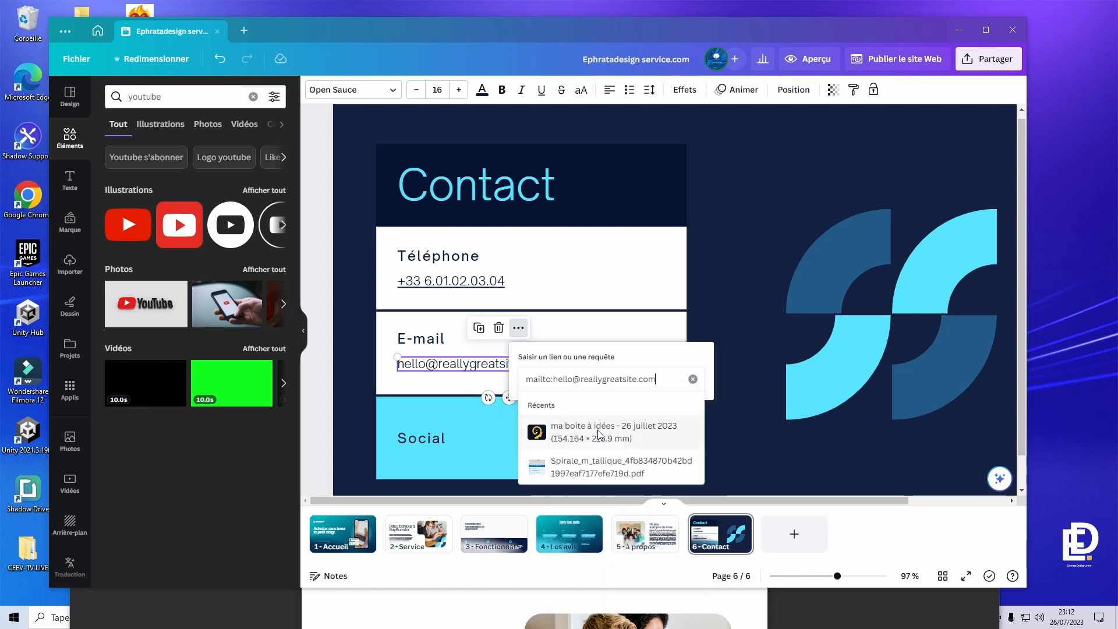
{"action": "key", "text": "Return"}
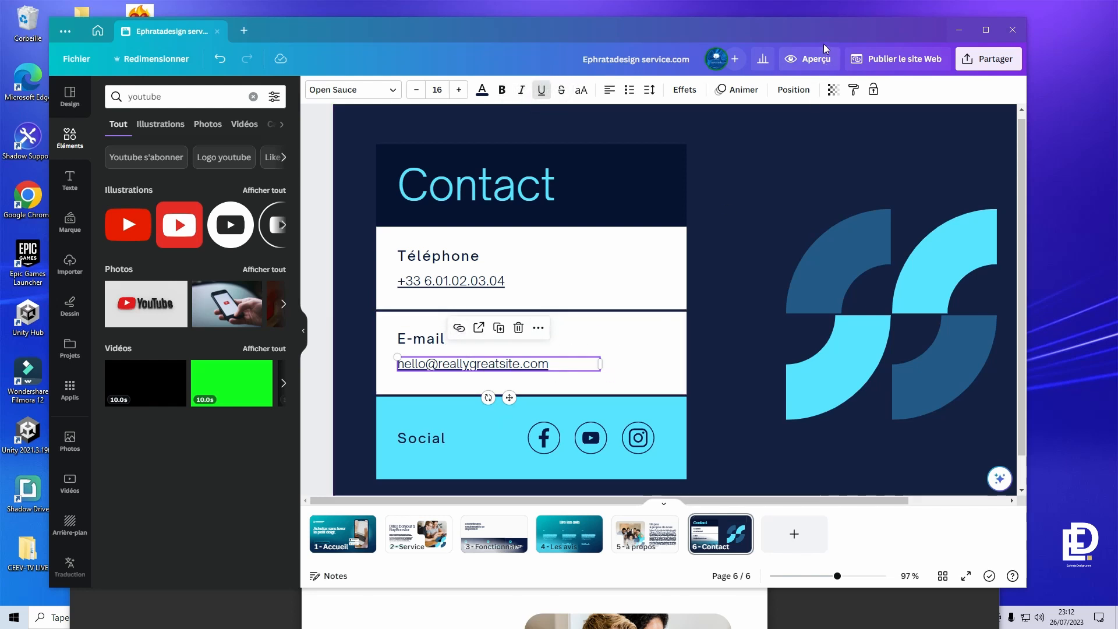
{"action": "left_click", "coordinate": [812, 59]}
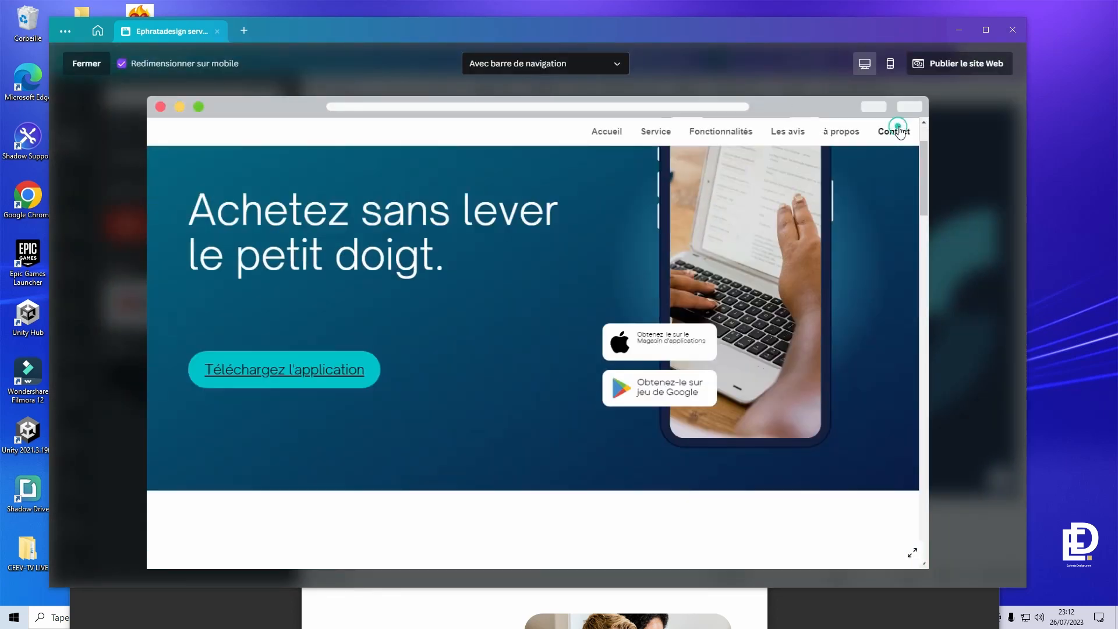
- Jump to Contact in the preview, test the e-mail link, then close the chooser and preview
{"action": "left_click", "coordinate": [898, 131]}
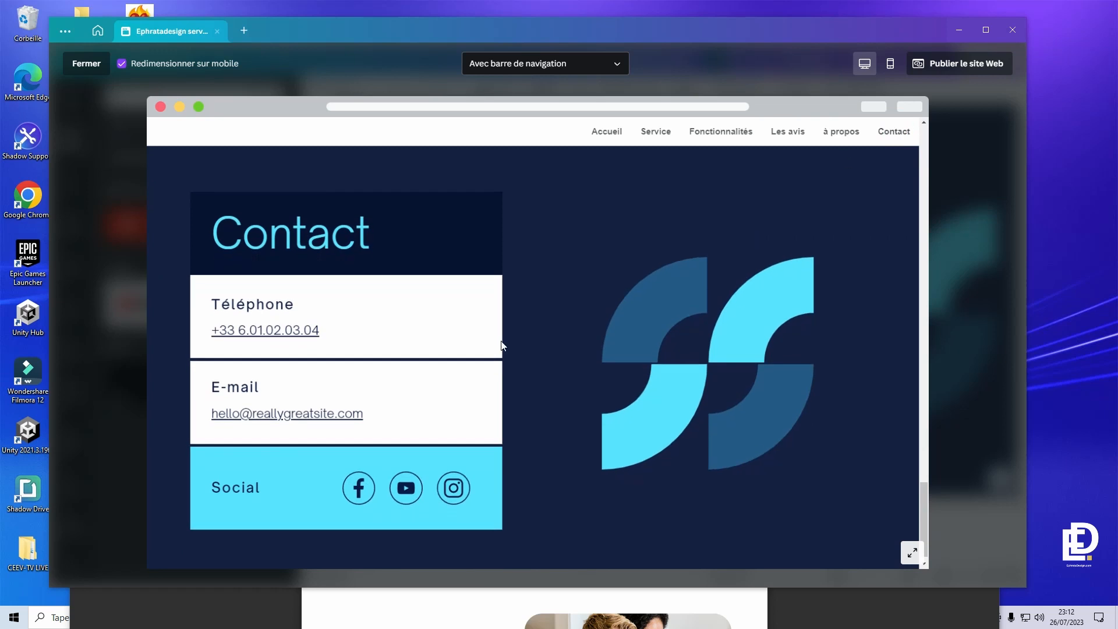
{"action": "left_click", "coordinate": [298, 418]}
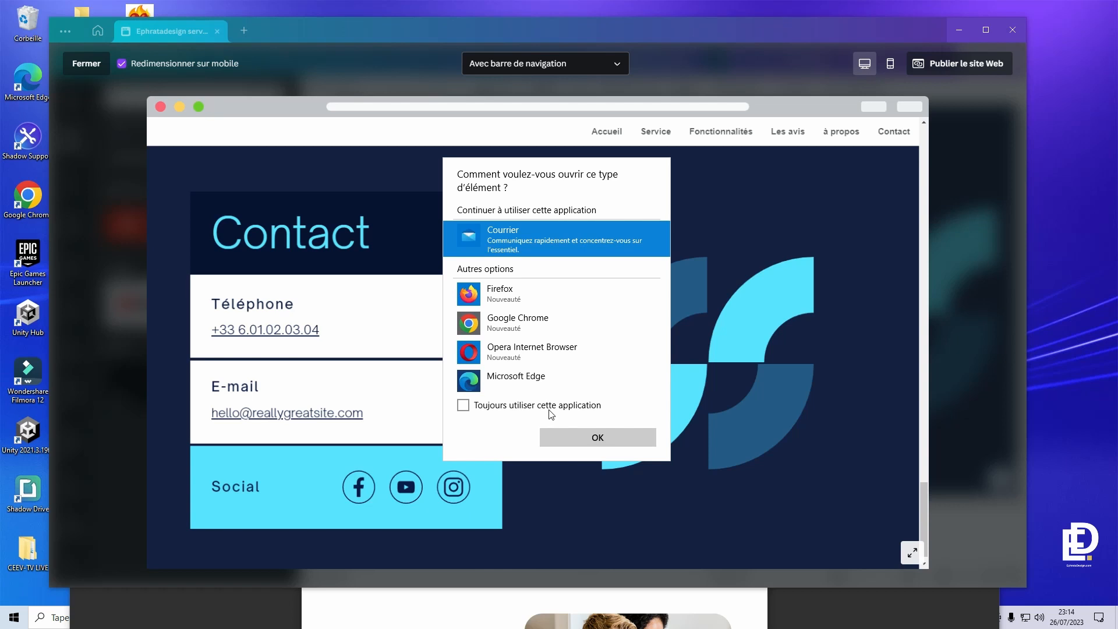
{"action": "key", "text": "Escape"}
{"action": "key", "text": "Escape"}
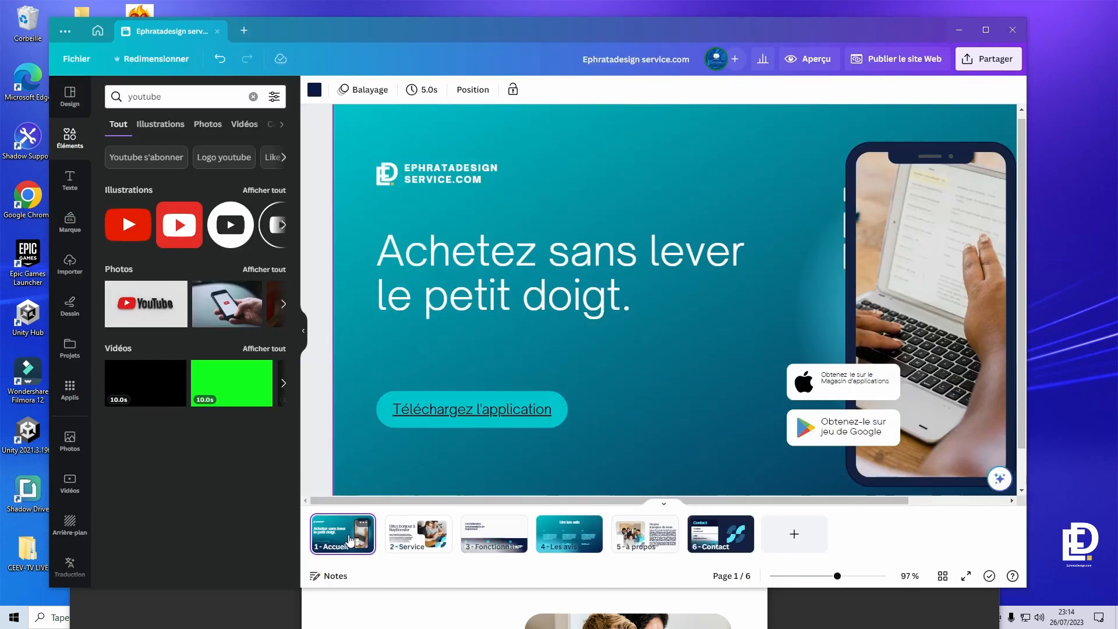
- Collapse the side panel and test the Fonctionnalités navigation link in the site preview
{"action": "left_click", "coordinate": [302, 331]}
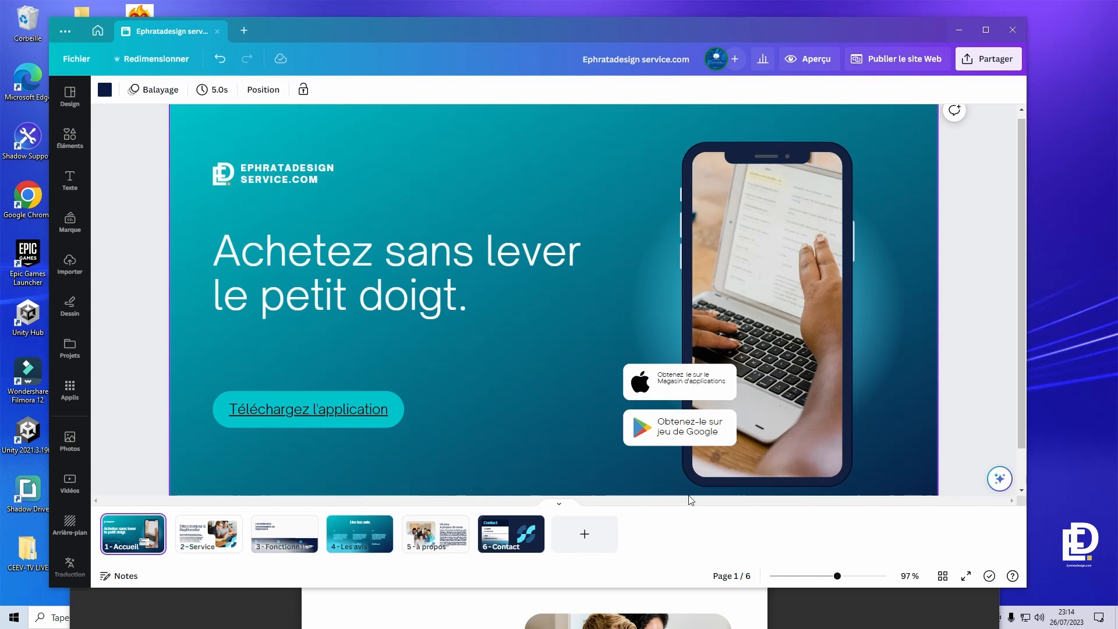
{"action": "left_click", "coordinate": [796, 58]}
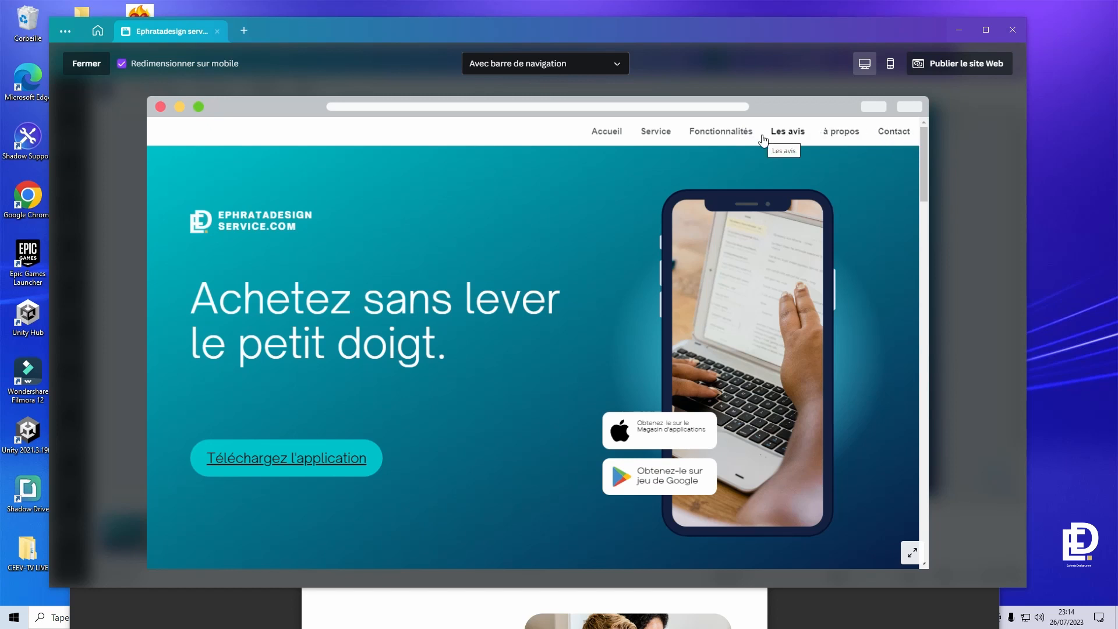
{"action": "left_click", "coordinate": [728, 131]}
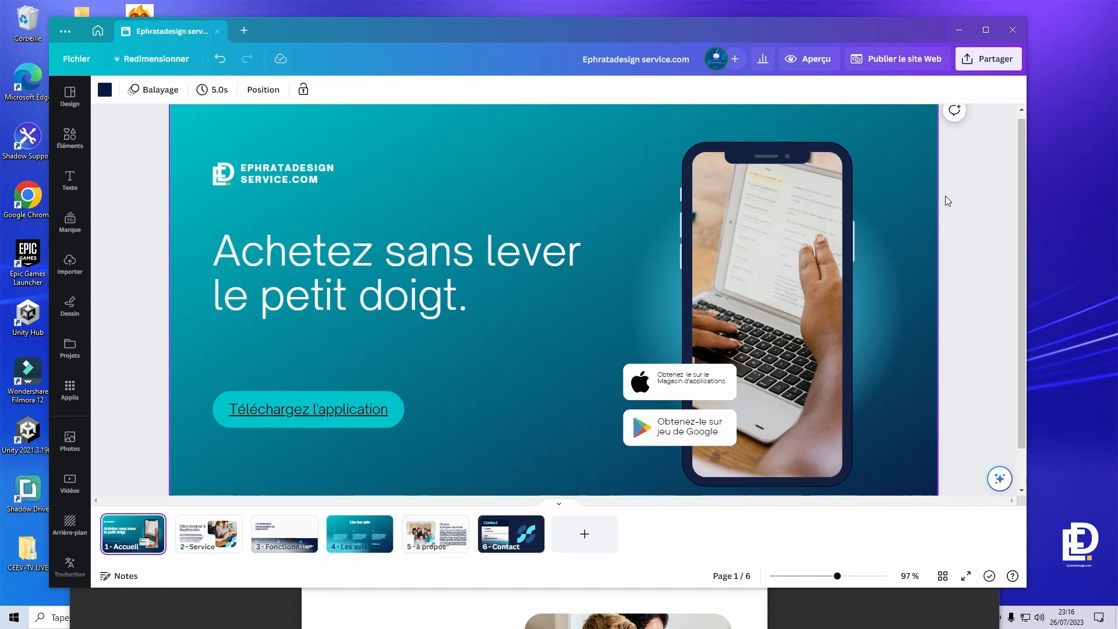
{"action": "left_click", "coordinate": [945, 196]}
{"action": "scroll", "coordinate": [945, 195], "scroll_direction": "down", "scroll_amount": 1}
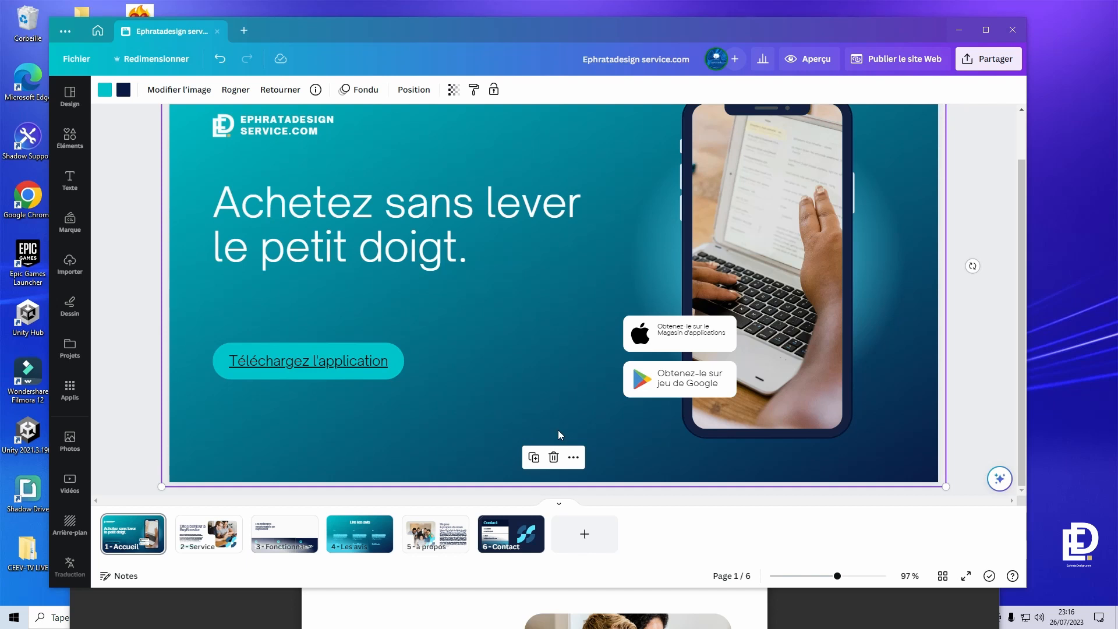
- Search the elements panel for 'fleche' and drag a yellow chevron onto the Accueil page
{"action": "left_click", "coordinate": [79, 136]}
{"action": "double_click", "coordinate": [125, 95]}
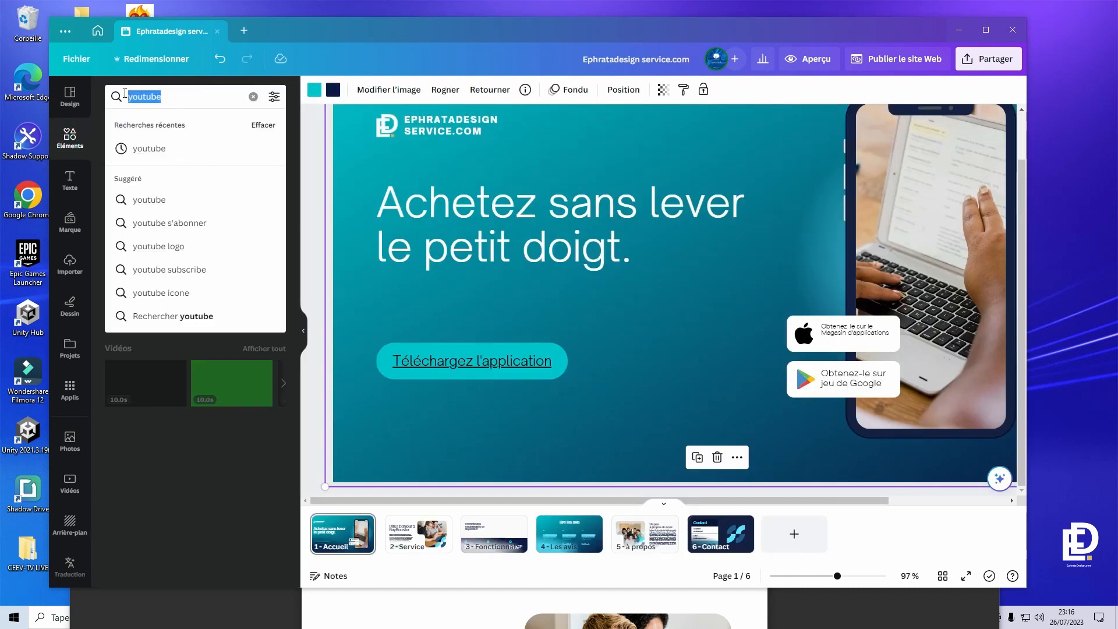
{"action": "type", "text": "f"}
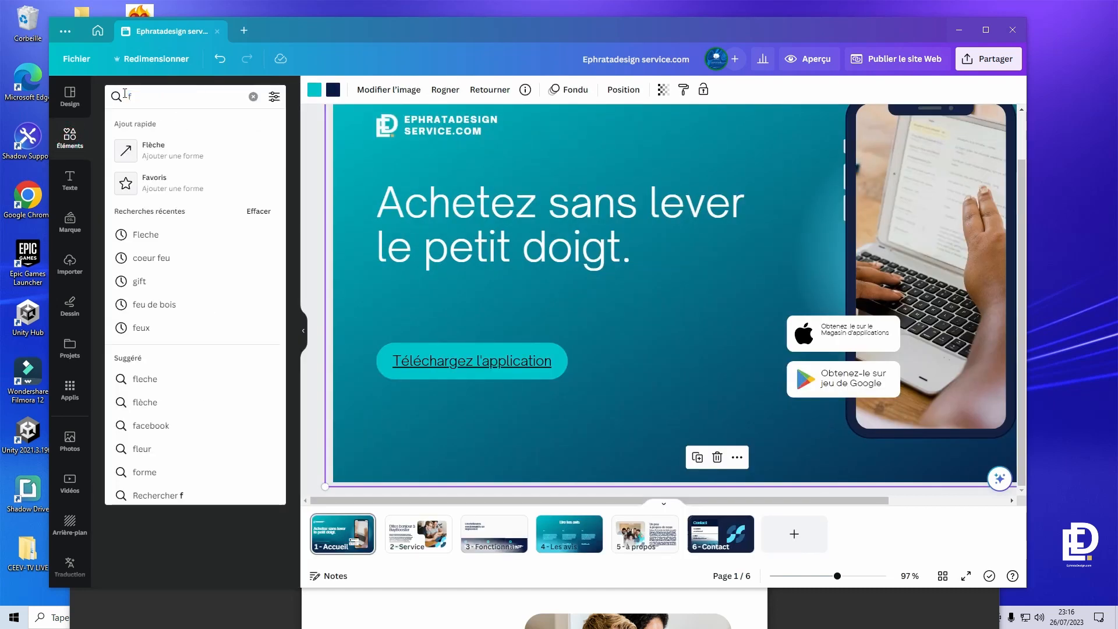
{"action": "type", "text": "leche"}
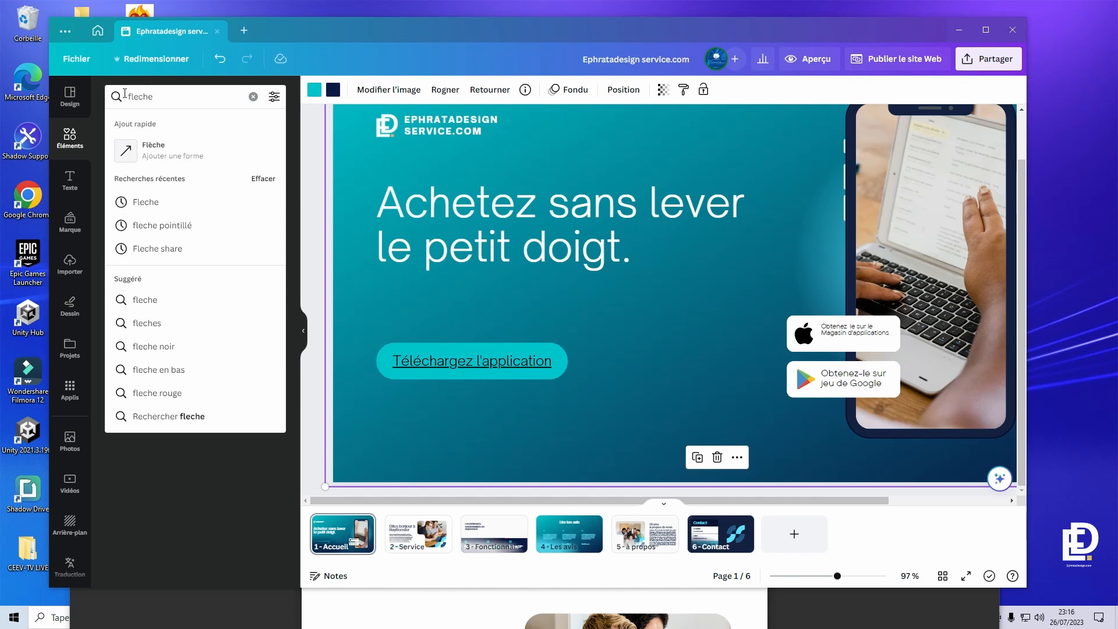
{"action": "key", "text": "Return"}
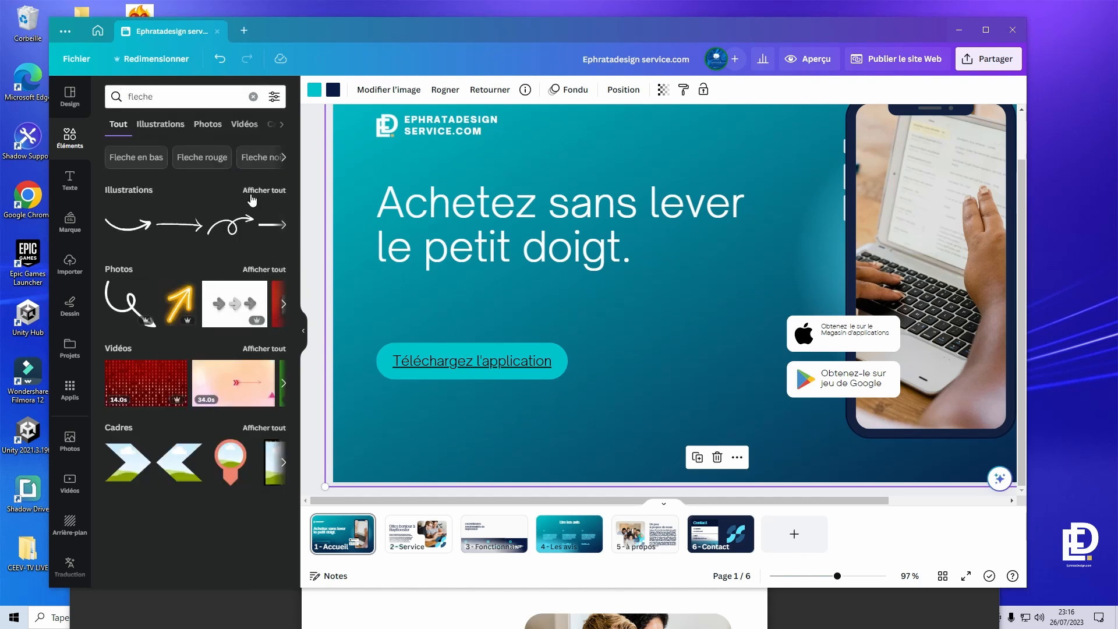
{"action": "left_click", "coordinate": [264, 190]}
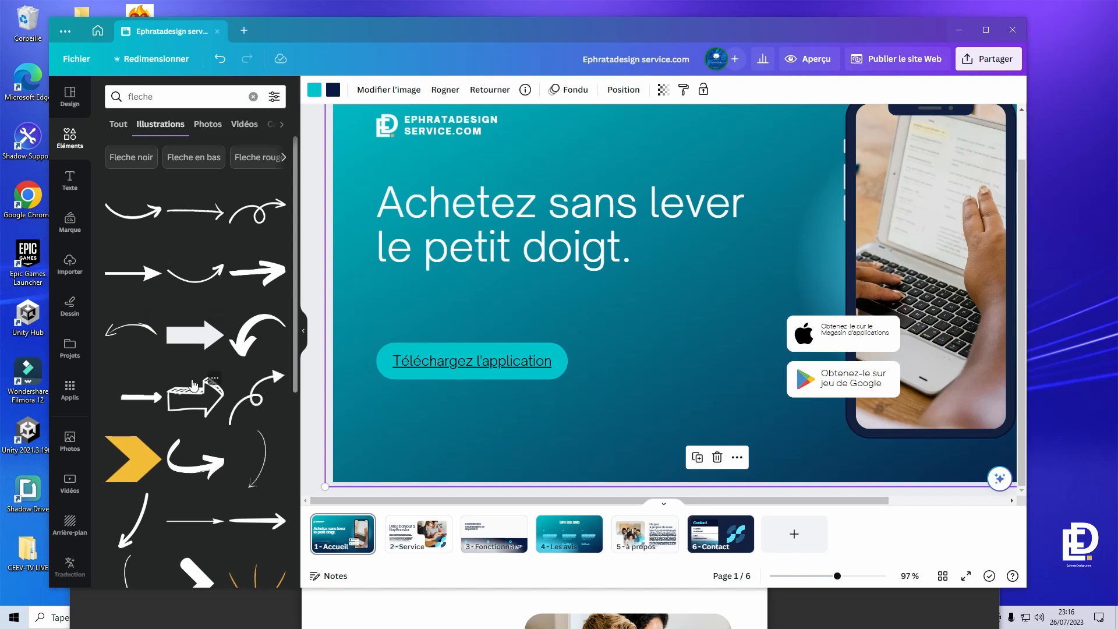
{"action": "scroll", "coordinate": [194, 384], "scroll_direction": "down", "scroll_amount": 5}
{"action": "scroll", "coordinate": [194, 384], "scroll_direction": "up", "scroll_amount": 5}
{"action": "left_click_drag", "start_coordinate": [133, 458], "coordinate": [663, 286]}
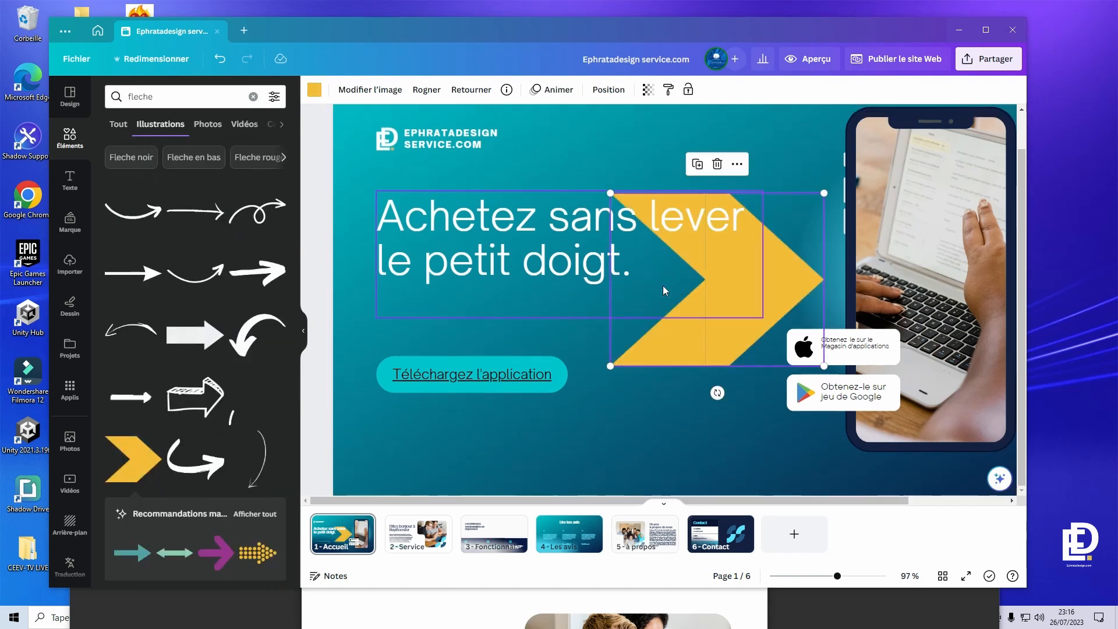
- Move the chevron below the headline, rotate it to 43° and shrink it to a small arrow
{"action": "left_click_drag", "start_coordinate": [713, 341], "coordinate": [665, 421]}
{"action": "left_click_drag", "start_coordinate": [664, 472], "coordinate": [545, 376]}
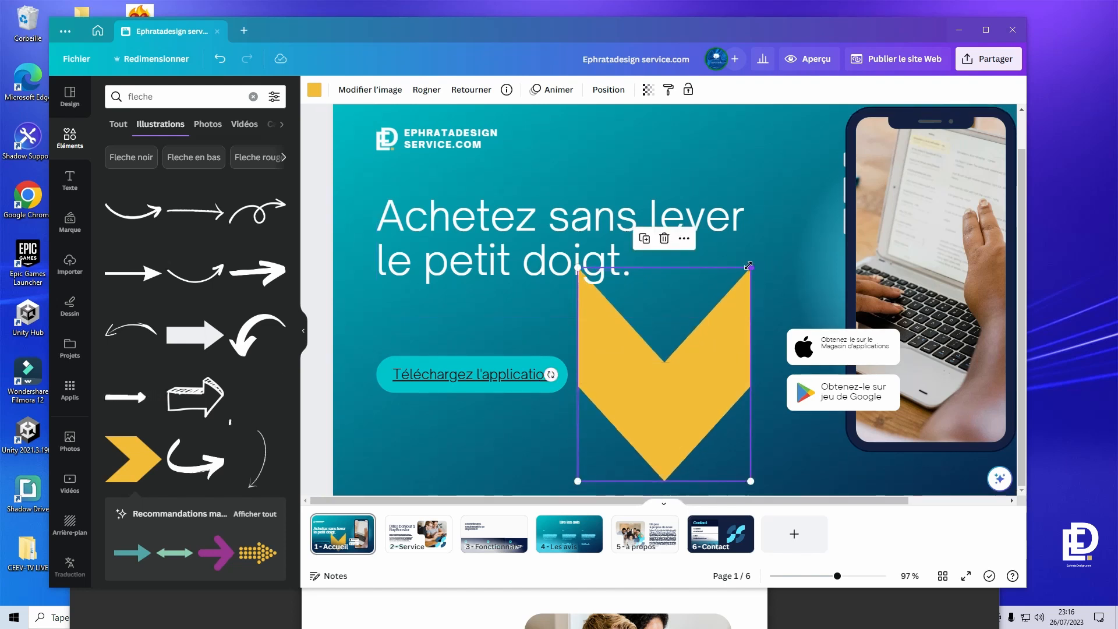
{"action": "left_click_drag", "start_coordinate": [748, 265], "coordinate": [662, 464]}
- Make the chevron white from its colour options
{"action": "left_click", "coordinate": [608, 89]}
{"action": "left_click", "coordinate": [314, 89]}
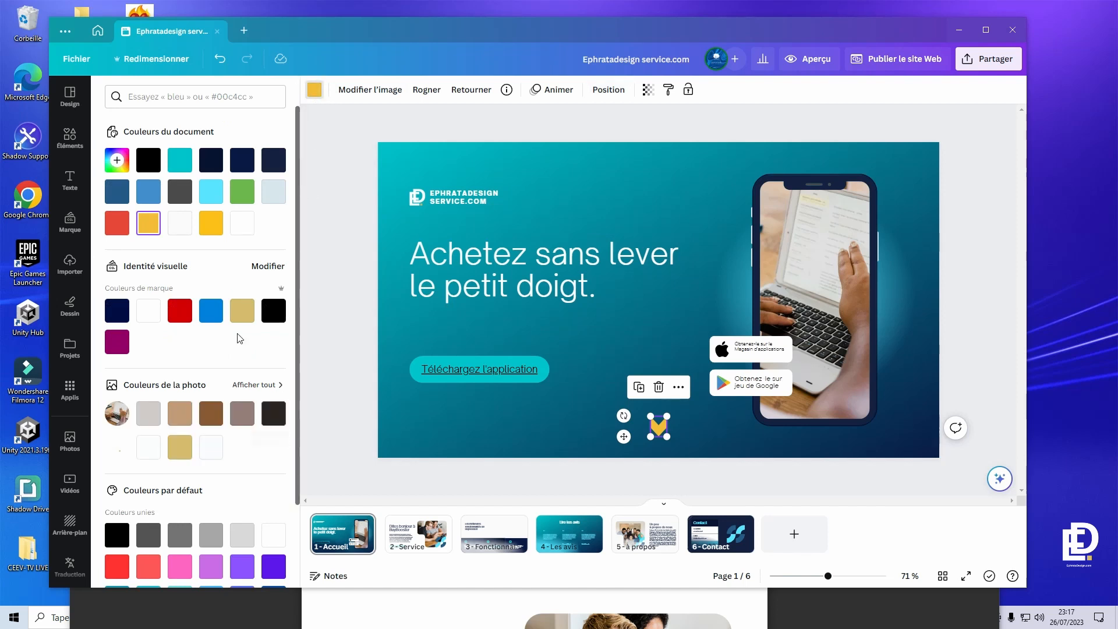
{"action": "left_click", "coordinate": [244, 227]}
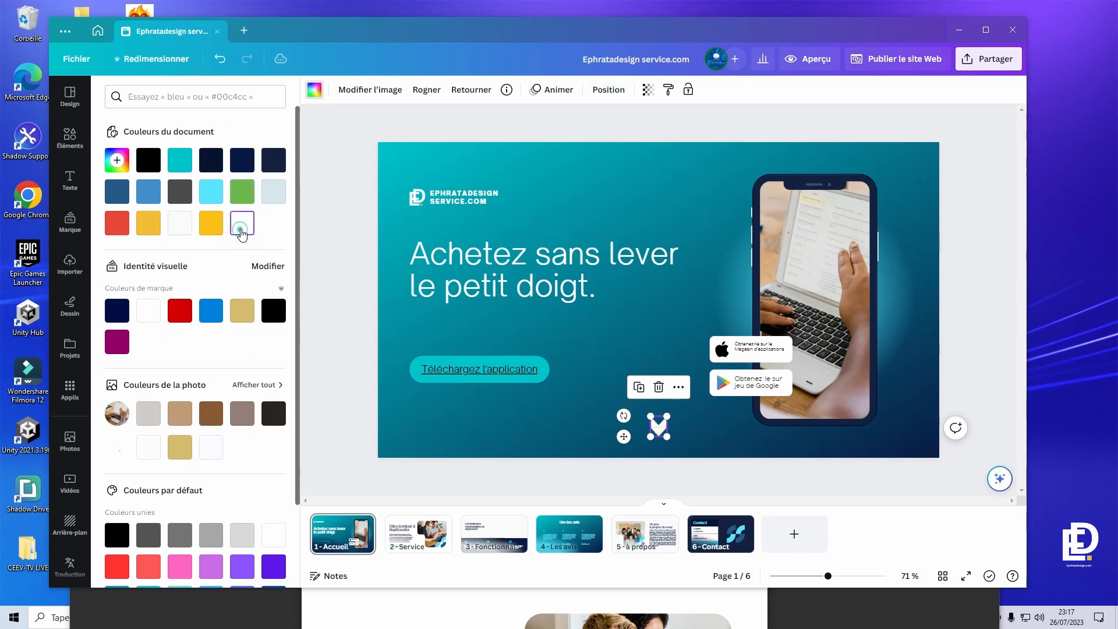
- Try teal, light blue and grey swatches on the chevron, settling on gold
{"action": "left_click", "coordinate": [180, 160]}
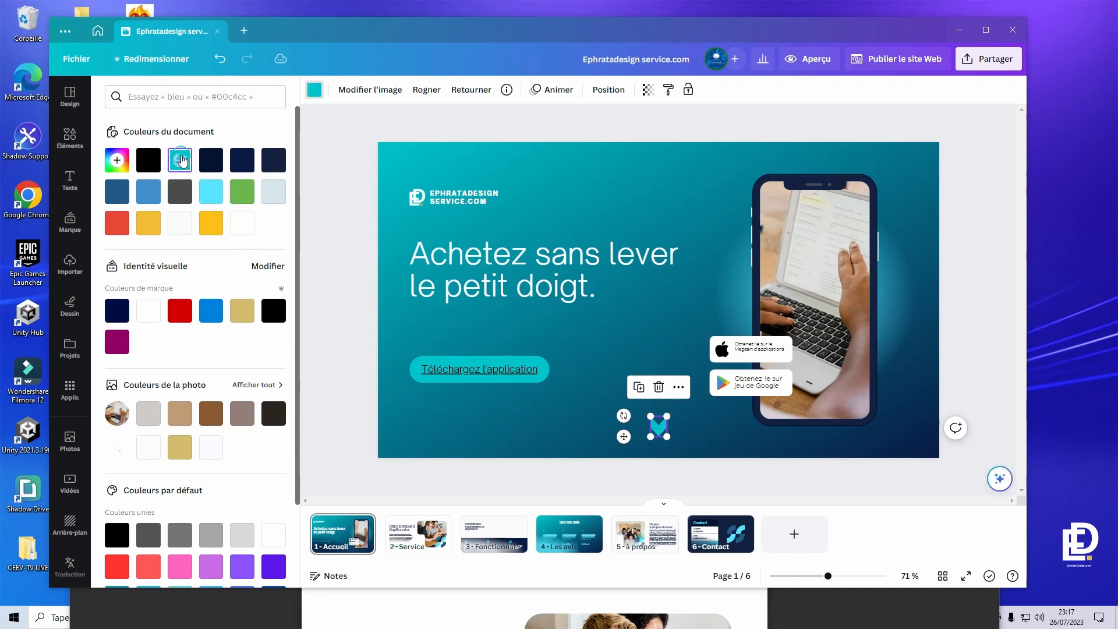
{"action": "left_click", "coordinate": [215, 194]}
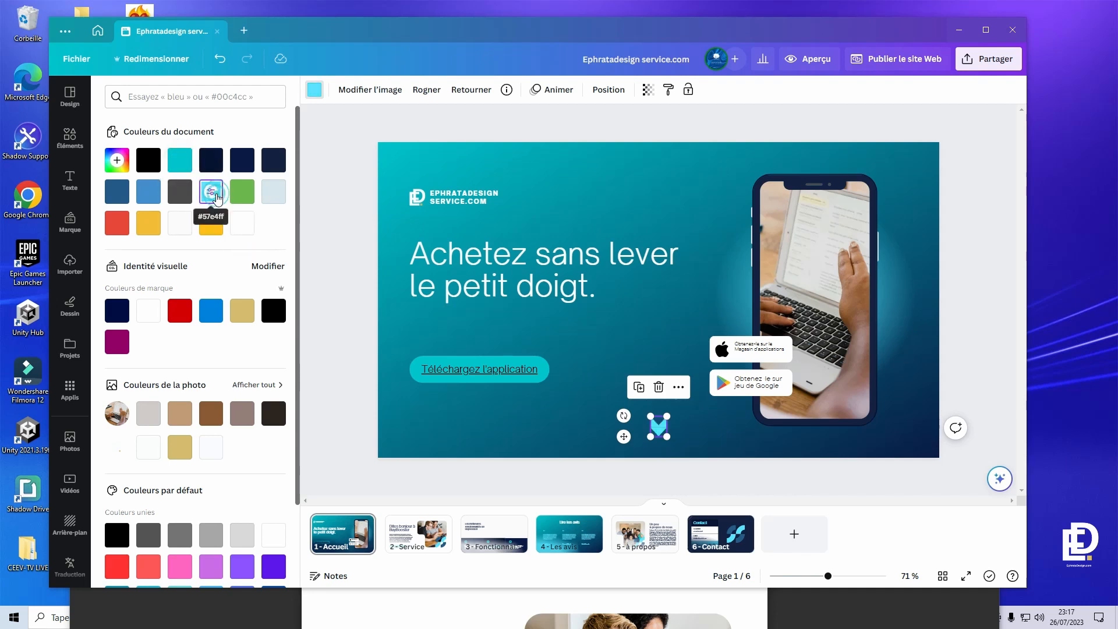
{"action": "left_click", "coordinate": [242, 310]}
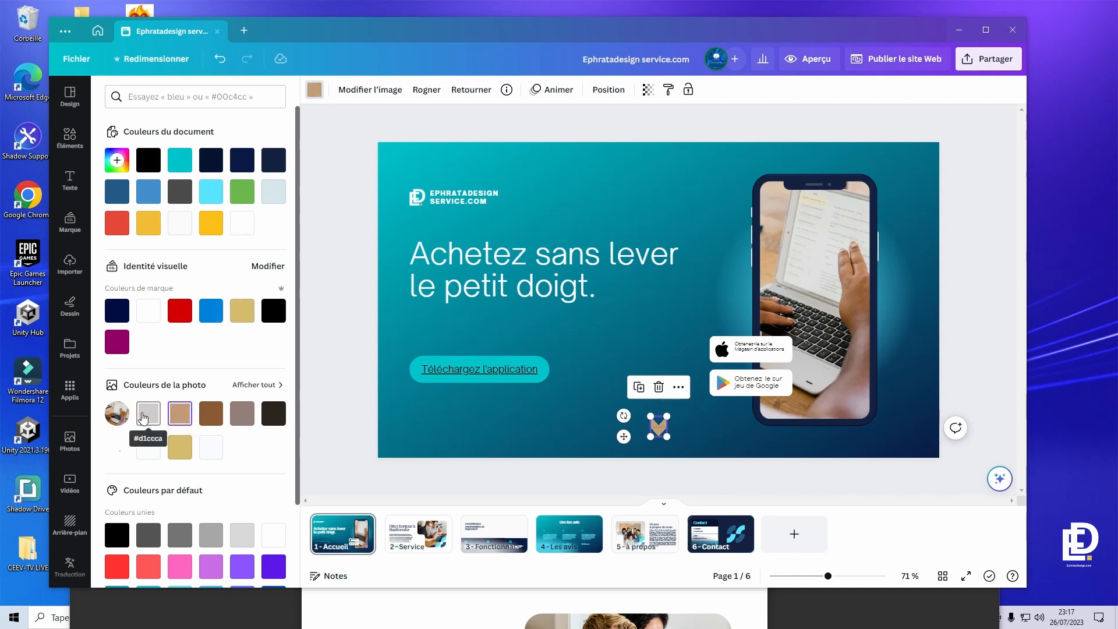
{"action": "left_click", "coordinate": [160, 416]}
{"action": "left_click", "coordinate": [721, 424]}
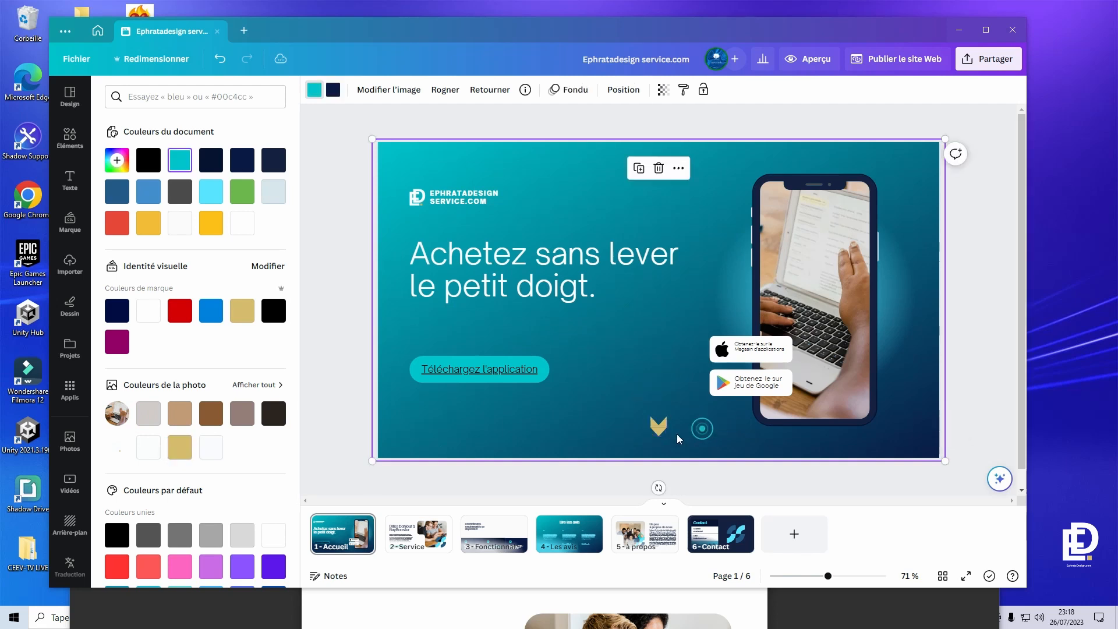
{"action": "left_click", "coordinate": [655, 424]}
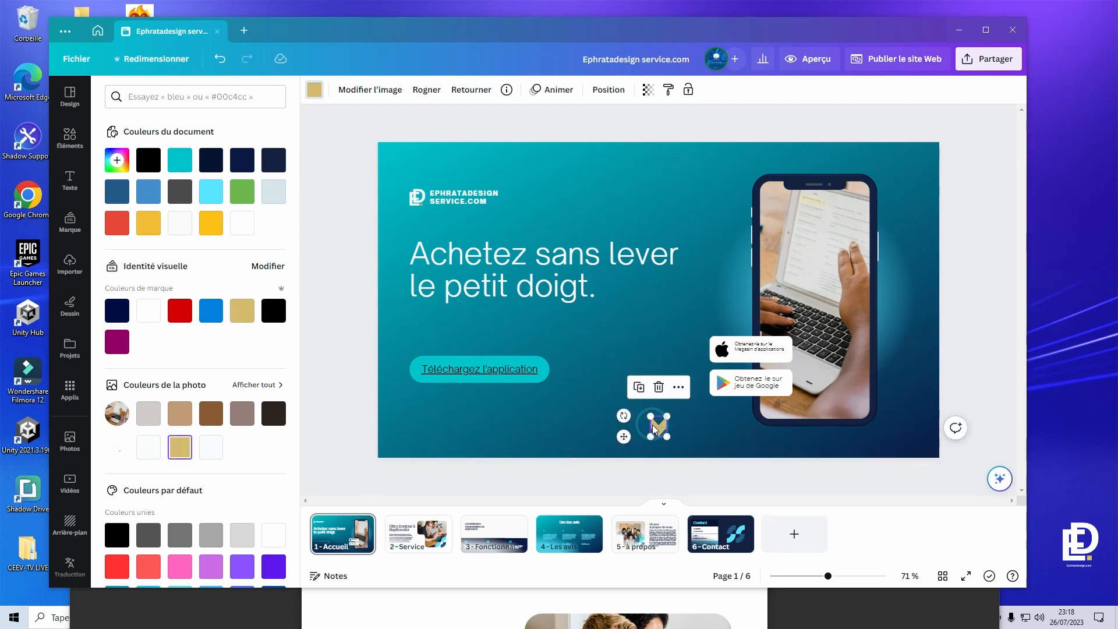
- Give the chevron the Lever animation with a downward angle
{"action": "left_click", "coordinate": [553, 90]}
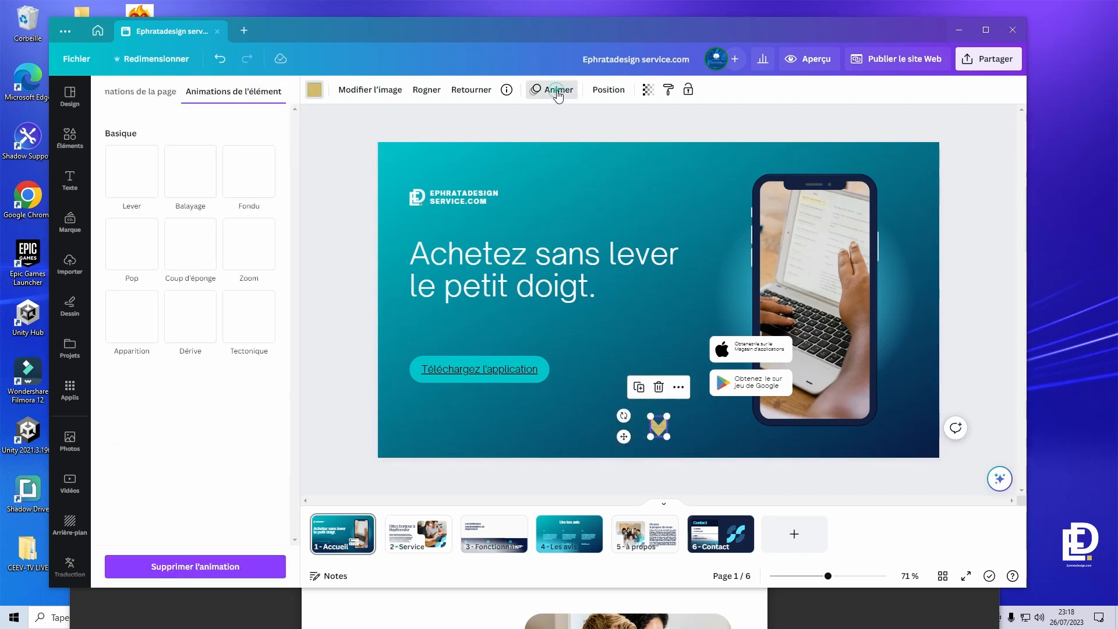
{"action": "left_click", "coordinate": [136, 183]}
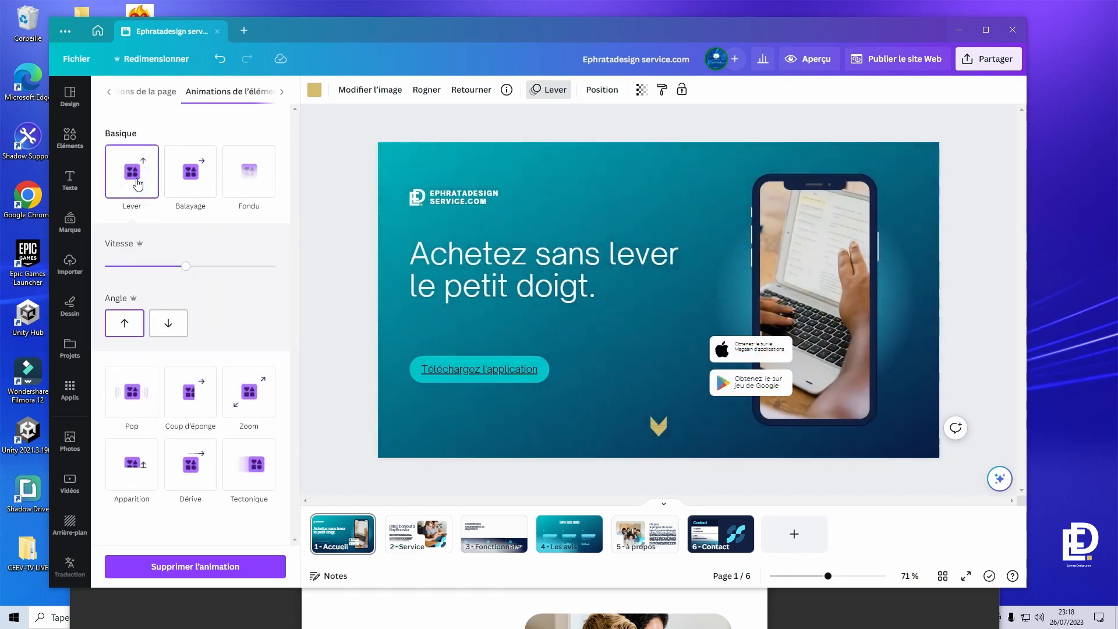
{"action": "left_click", "coordinate": [168, 323]}
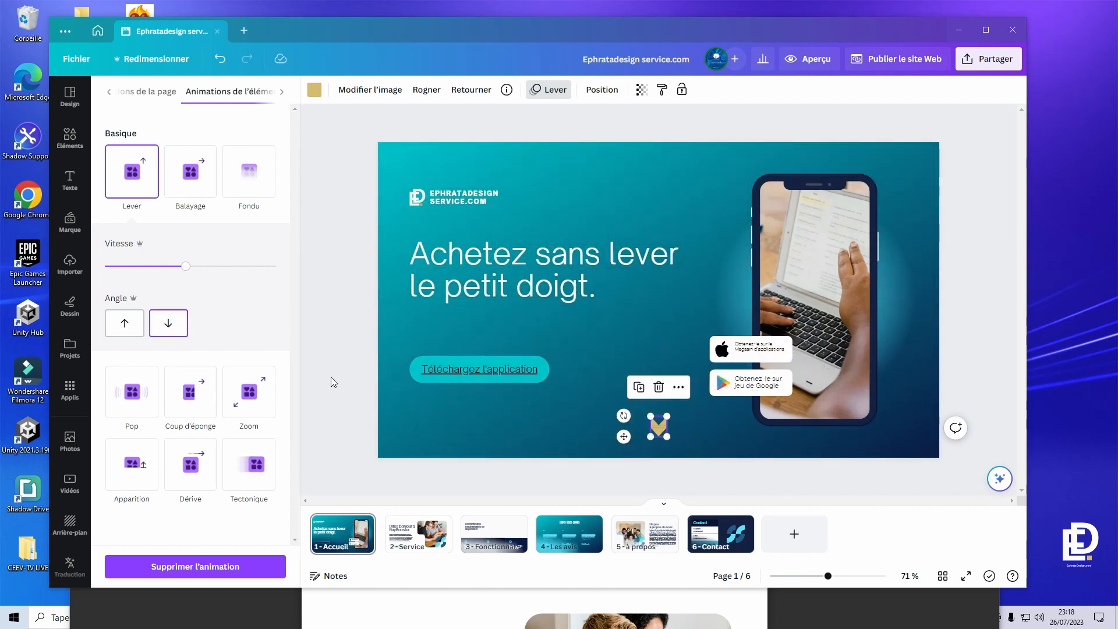
{"action": "key", "text": "Escape"}
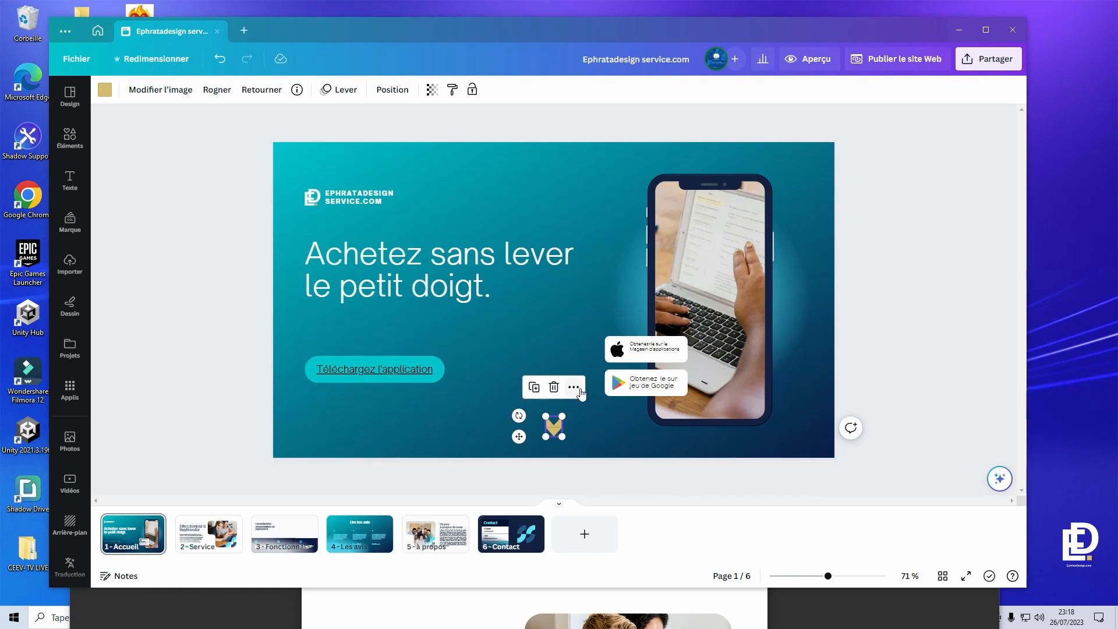
- Add a link on the chevron pointing to page 4 - Les avis
{"action": "left_click", "coordinate": [575, 389]}
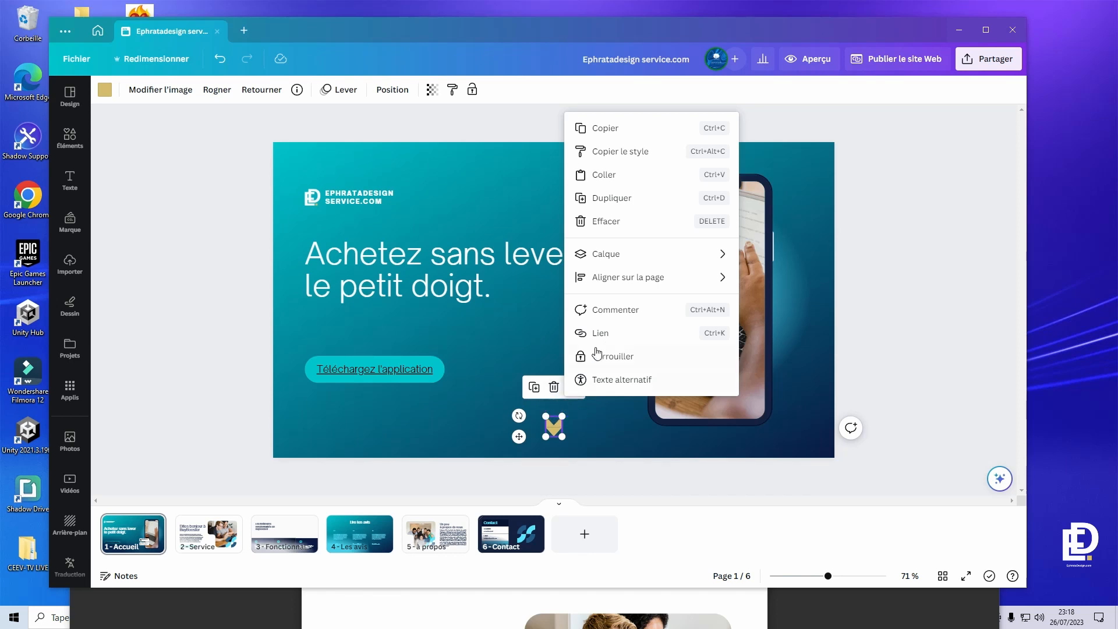
{"action": "left_click", "coordinate": [637, 333]}
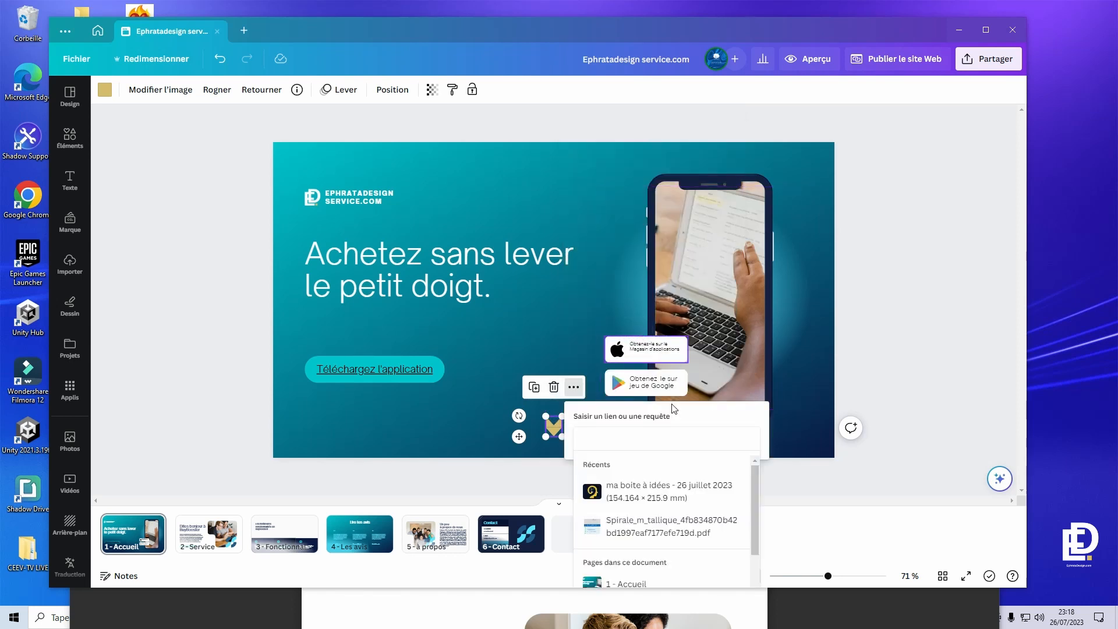
{"action": "scroll", "coordinate": [700, 501], "scroll_direction": "down", "scroll_amount": 2}
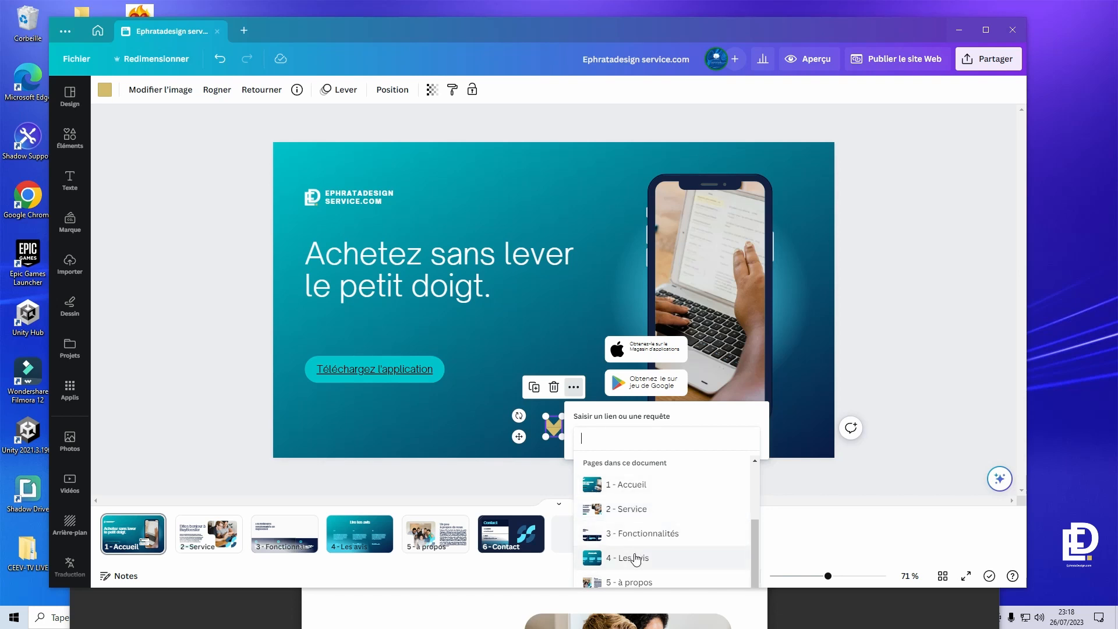
{"action": "scroll", "coordinate": [636, 559], "scroll_direction": "up", "scroll_amount": 2}
{"action": "scroll", "coordinate": [637, 549], "scroll_direction": "down", "scroll_amount": 2}
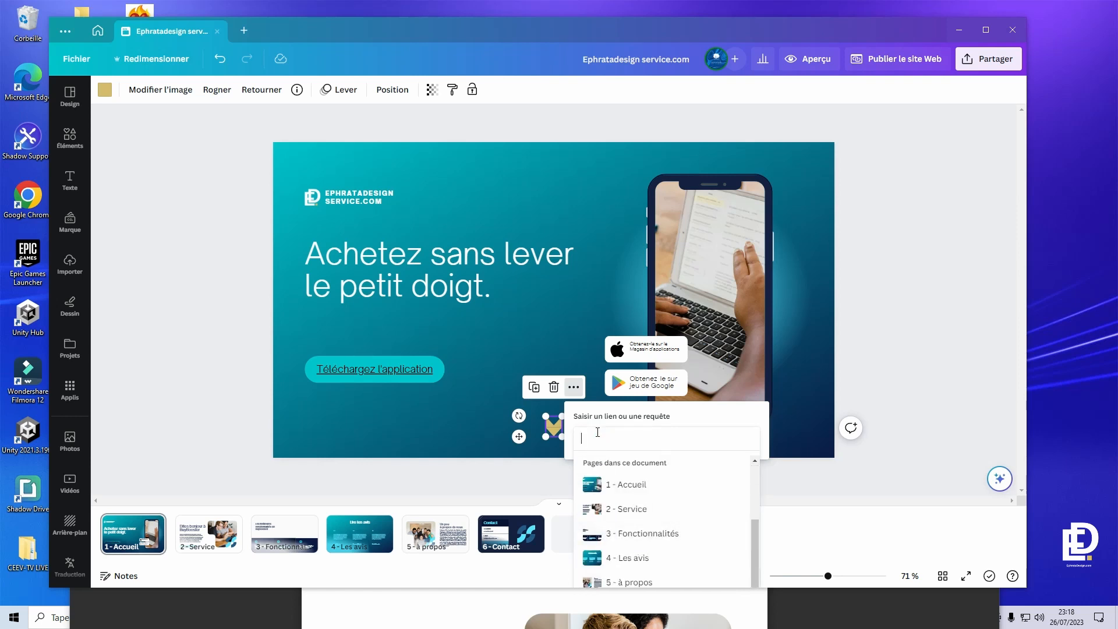
{"action": "type", "text": "avis"}
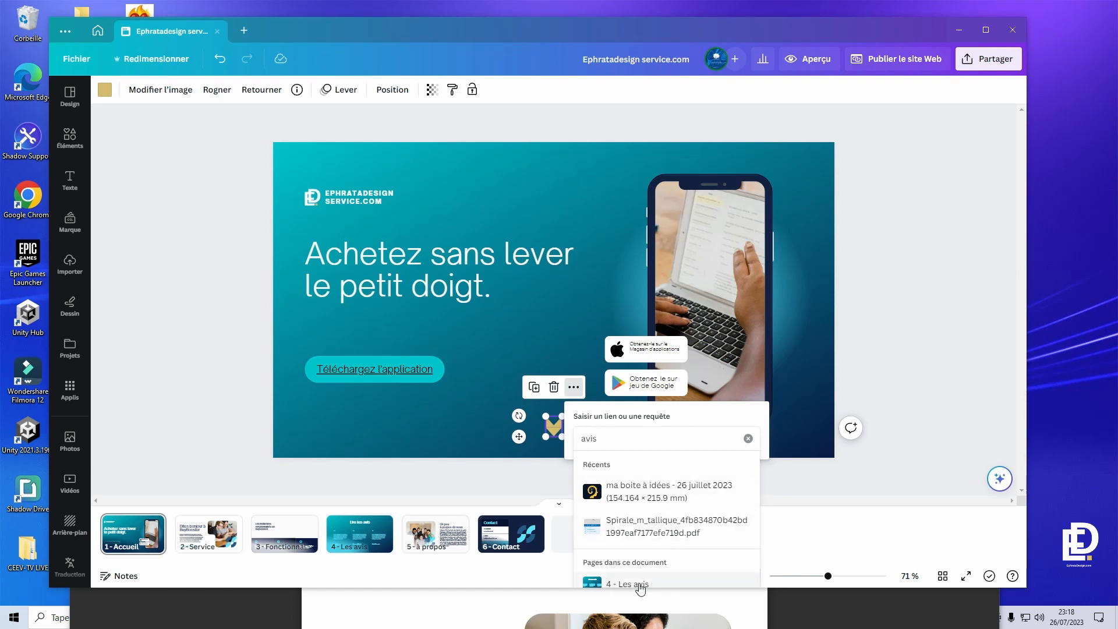
{"action": "left_click", "coordinate": [639, 581]}
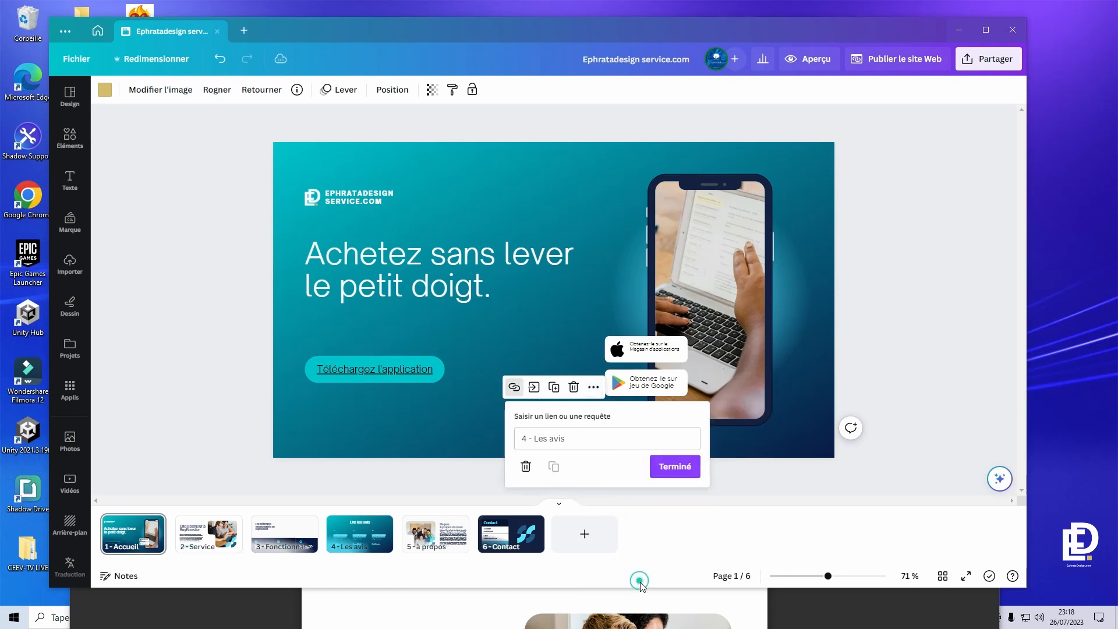
- Change the chevron's link target to page 2 - Service and confirm it
{"action": "left_click", "coordinate": [563, 444]}
{"action": "left_click_drag", "start_coordinate": [578, 438], "coordinate": [521, 432]}
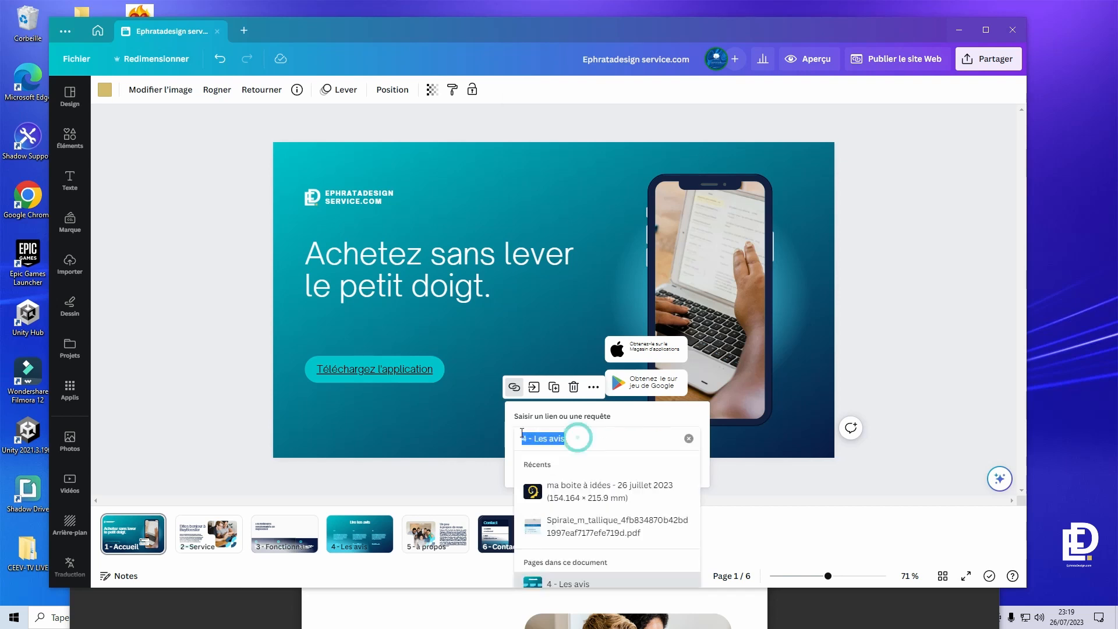
{"action": "type", "text": "2"}
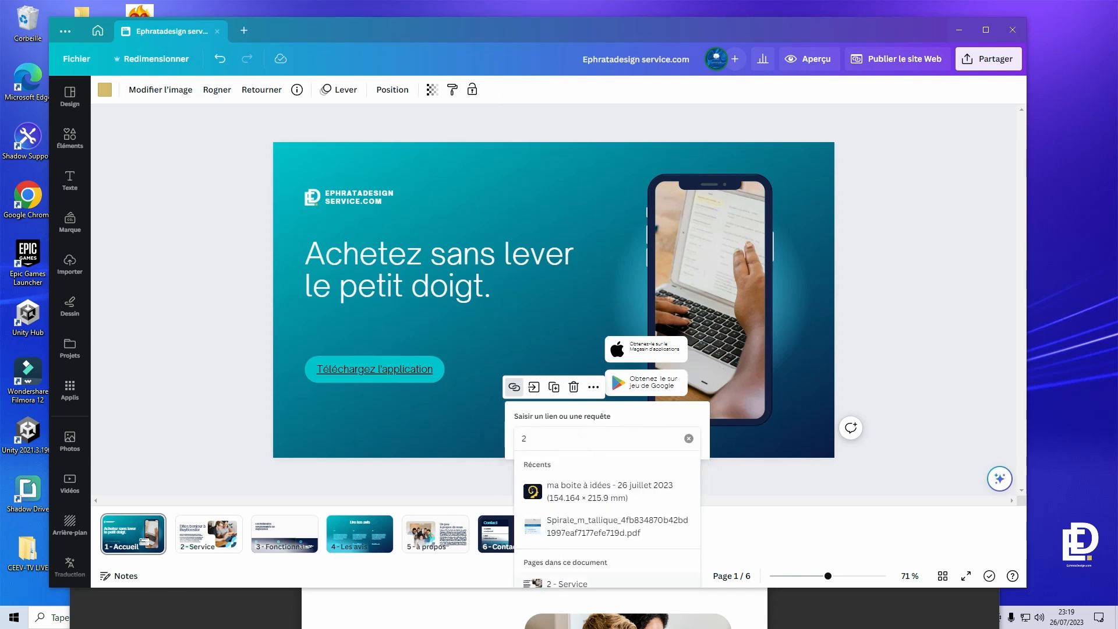
{"action": "left_click", "coordinate": [586, 583]}
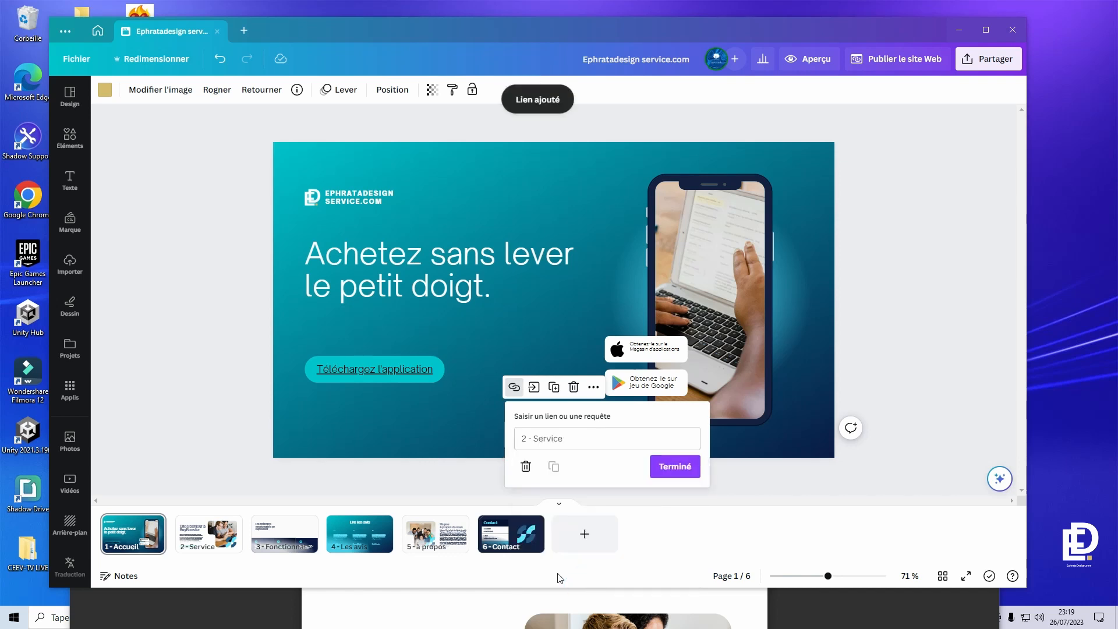
{"action": "left_click", "coordinate": [676, 466]}
{"action": "left_click", "coordinate": [919, 285]}
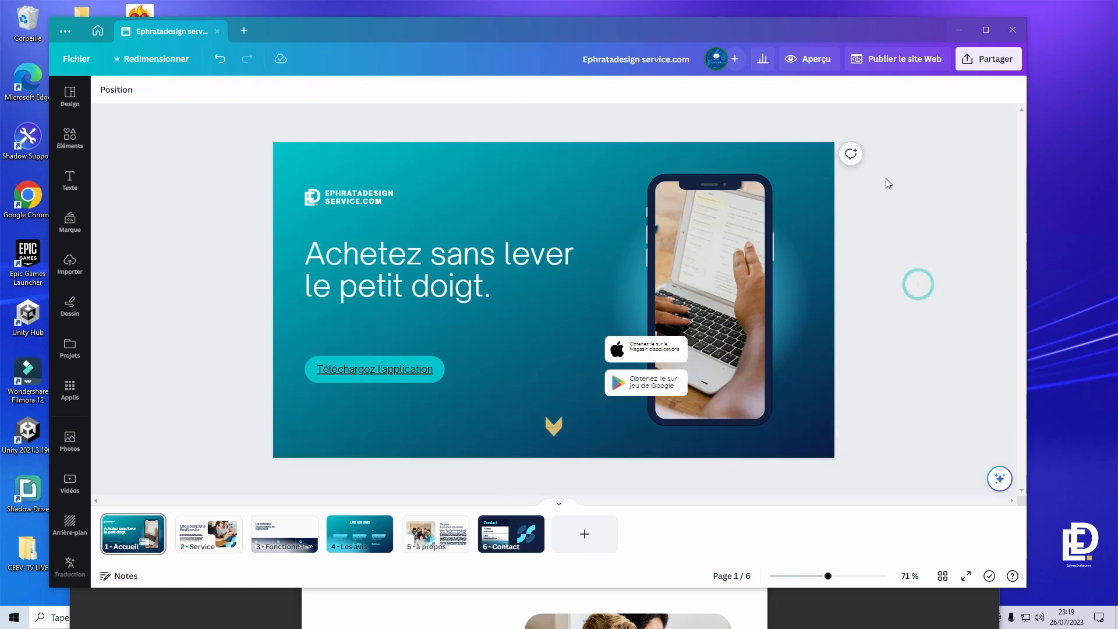
- Preview the site, test the chevron's jump to Service, and choose Sans barre de navigation
{"action": "left_click", "coordinate": [829, 62]}
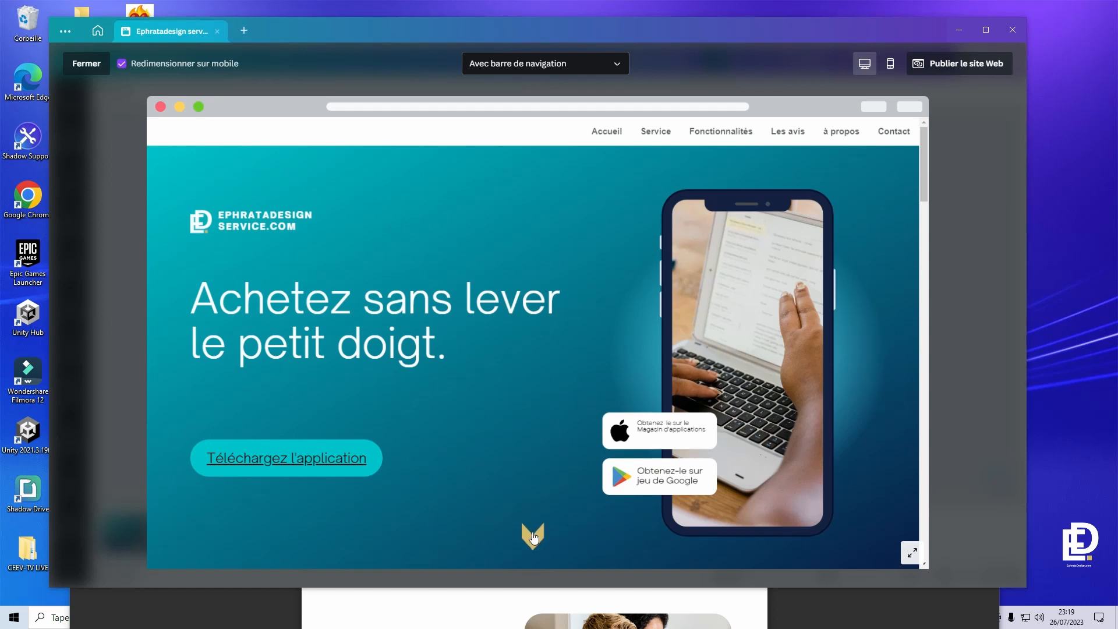
{"action": "left_click", "coordinate": [534, 537]}
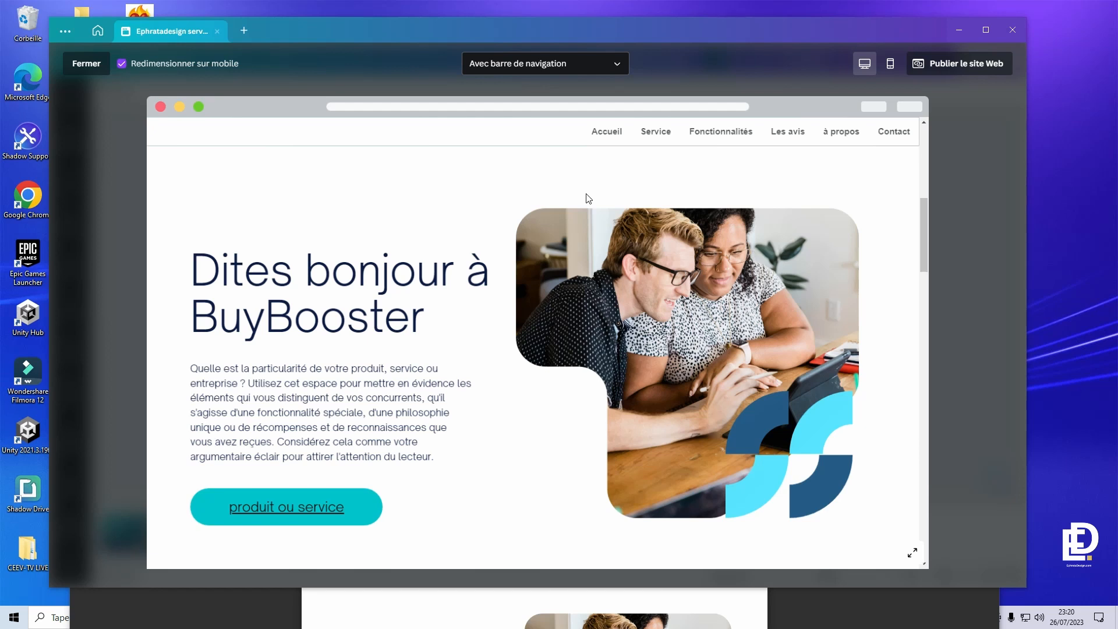
{"action": "left_click", "coordinate": [551, 72]}
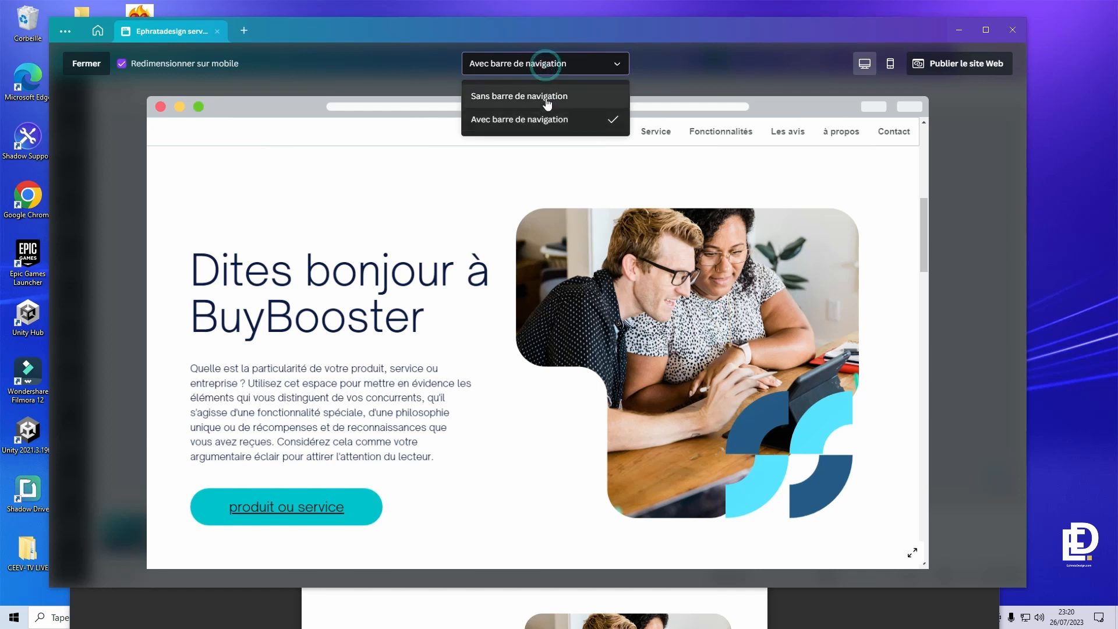
{"action": "left_click", "coordinate": [546, 97]}
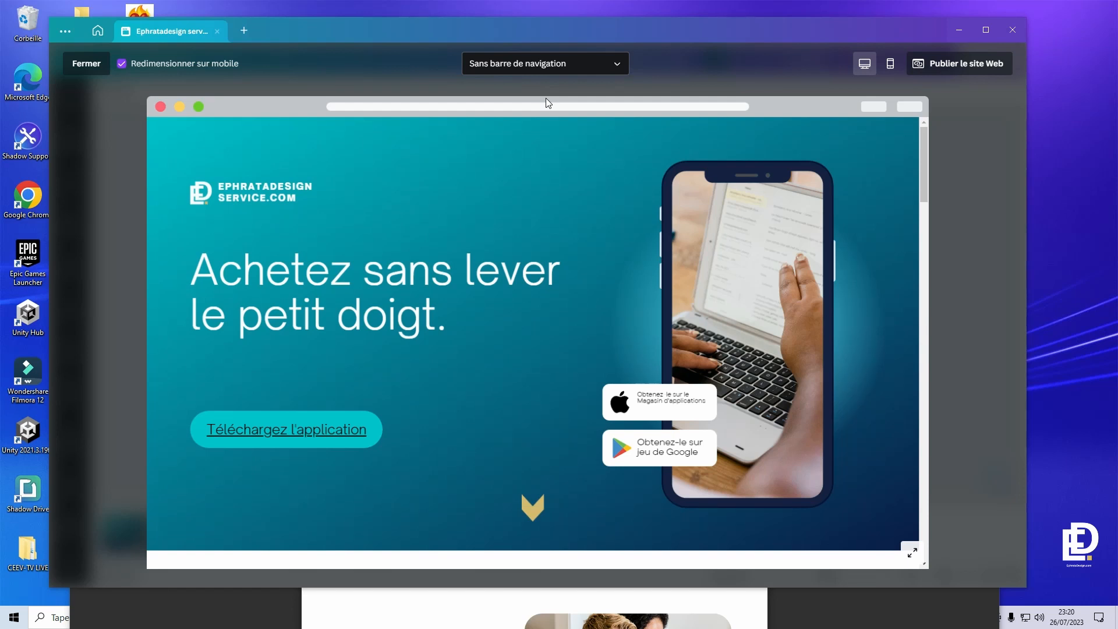
{"action": "scroll", "coordinate": [535, 550], "scroll_direction": "down", "scroll_amount": 5}
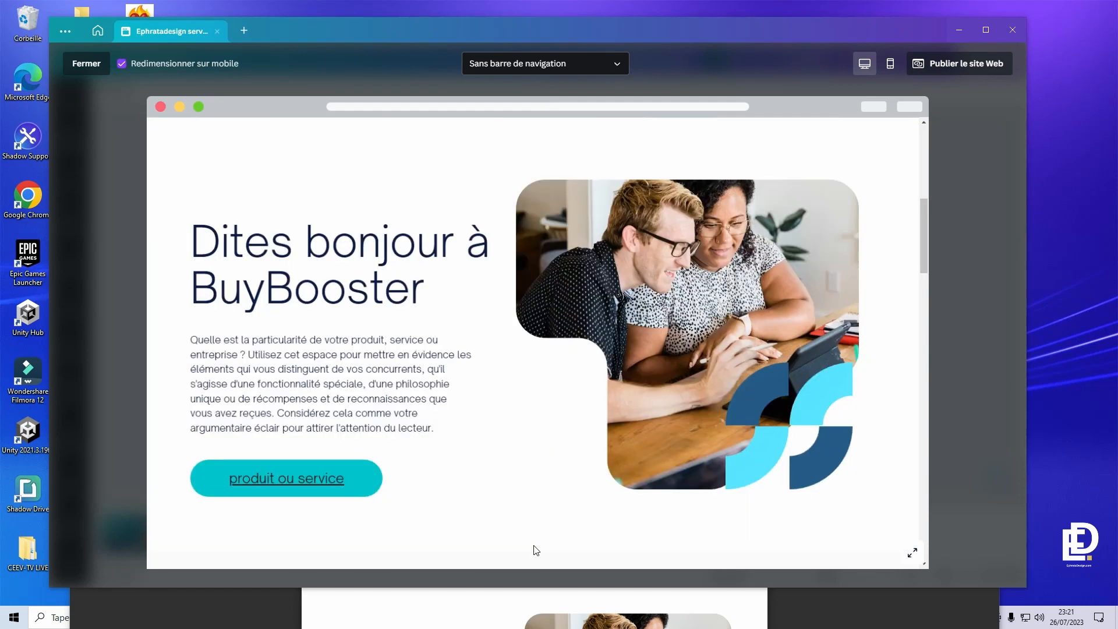
{"action": "left_click", "coordinate": [1008, 369]}
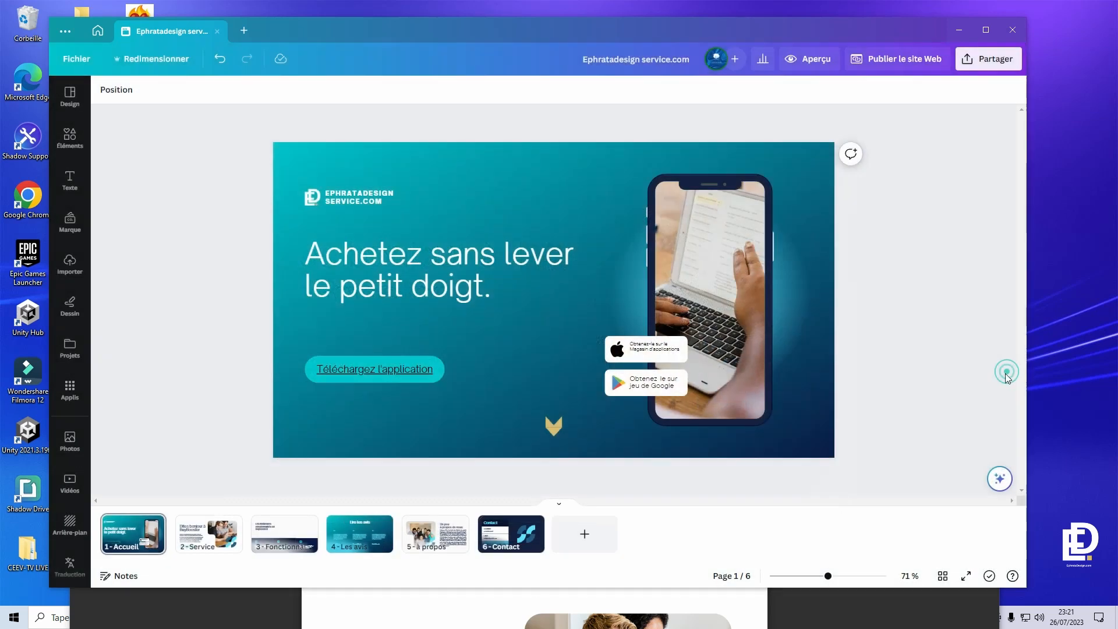
- Select the gold chevron and switch to page 2 - Service
{"action": "left_click", "coordinate": [554, 430]}
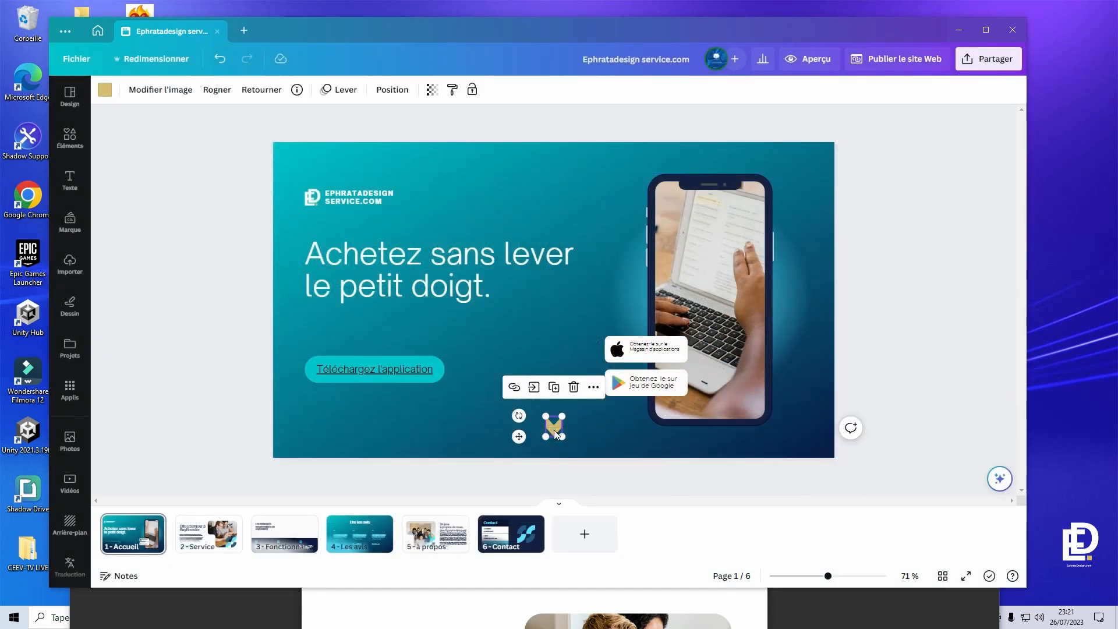
{"action": "key", "text": "super+c"}
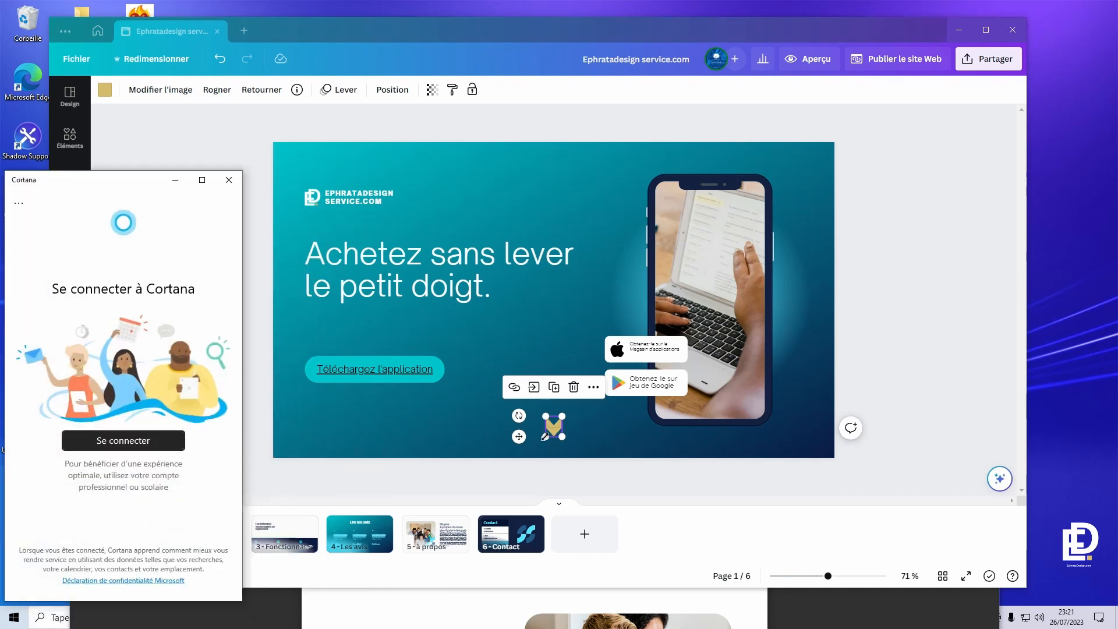
{"action": "left_click", "coordinate": [229, 180]}
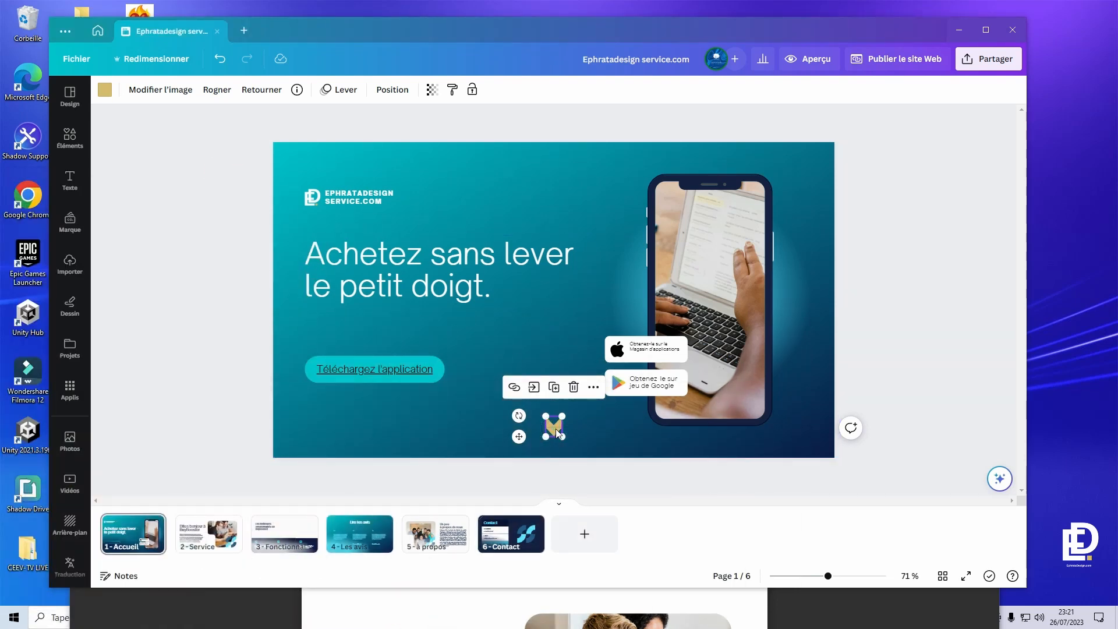
{"action": "left_click", "coordinate": [201, 547]}
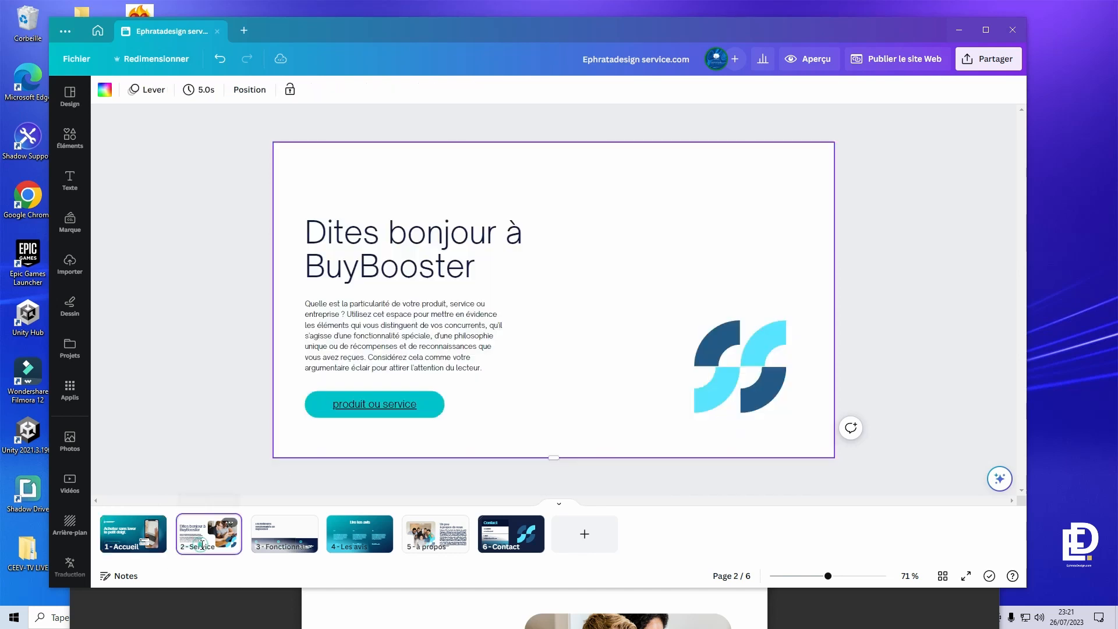
{"action": "left_click", "coordinate": [556, 425]}
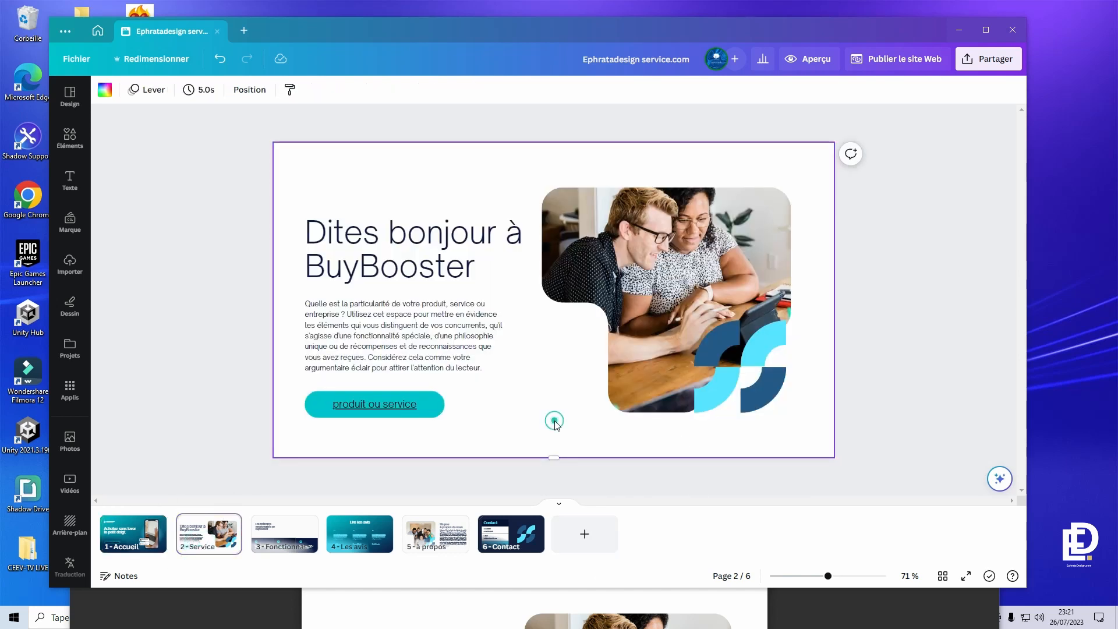
- Link the Service page's chevron to page 3 - Fonctionnalités
{"action": "left_click", "coordinate": [553, 425]}
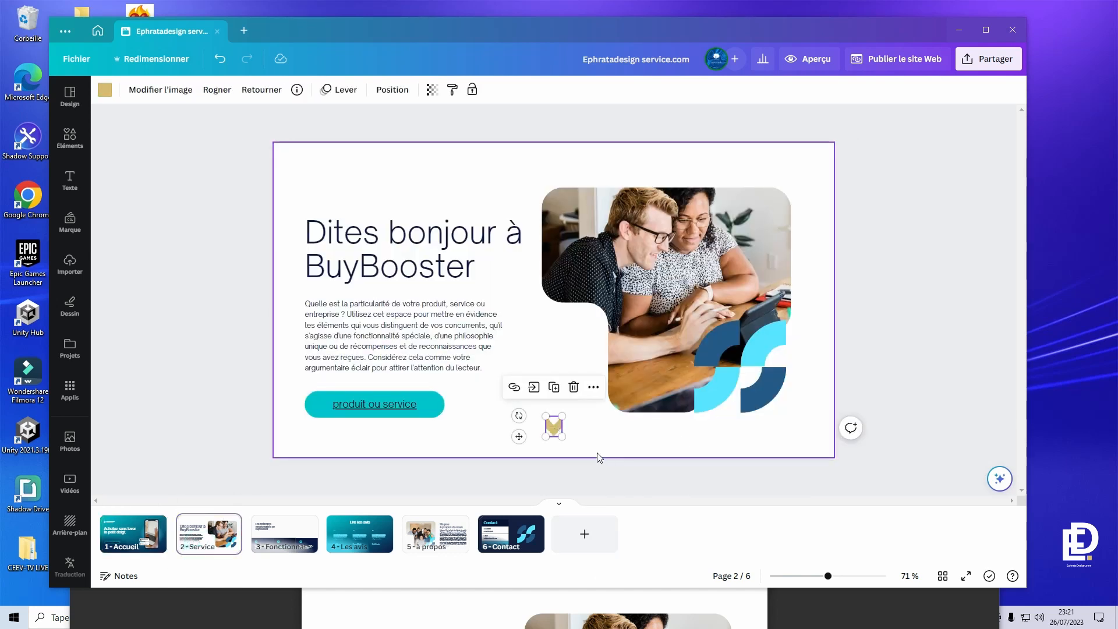
{"action": "left_click", "coordinate": [599, 455]}
{"action": "right_click", "coordinate": [562, 437]}
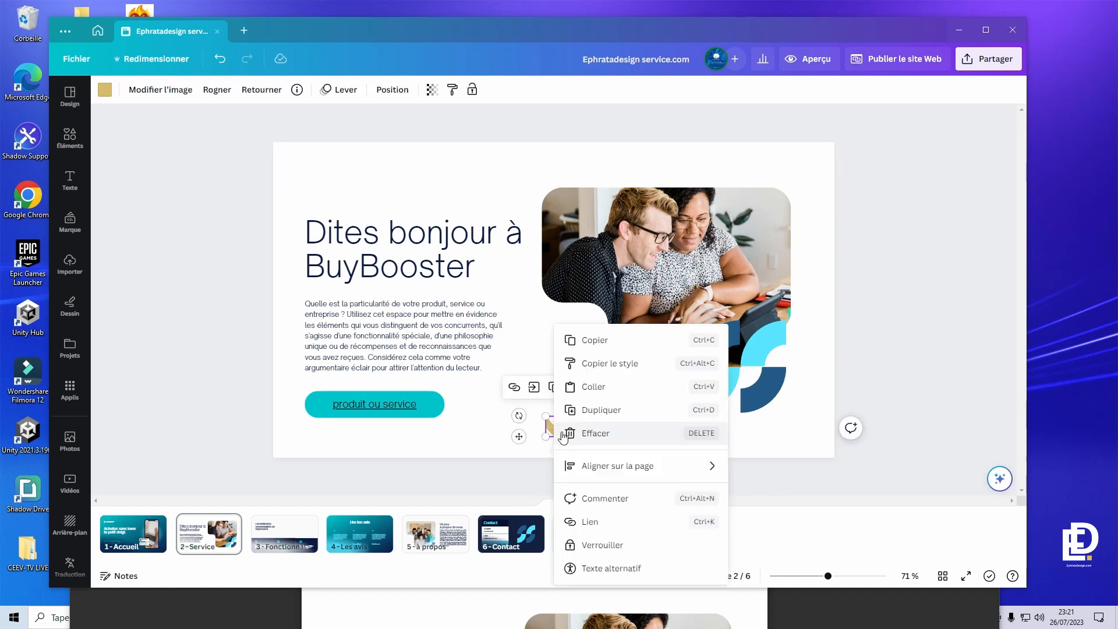
{"action": "left_click", "coordinate": [616, 523]}
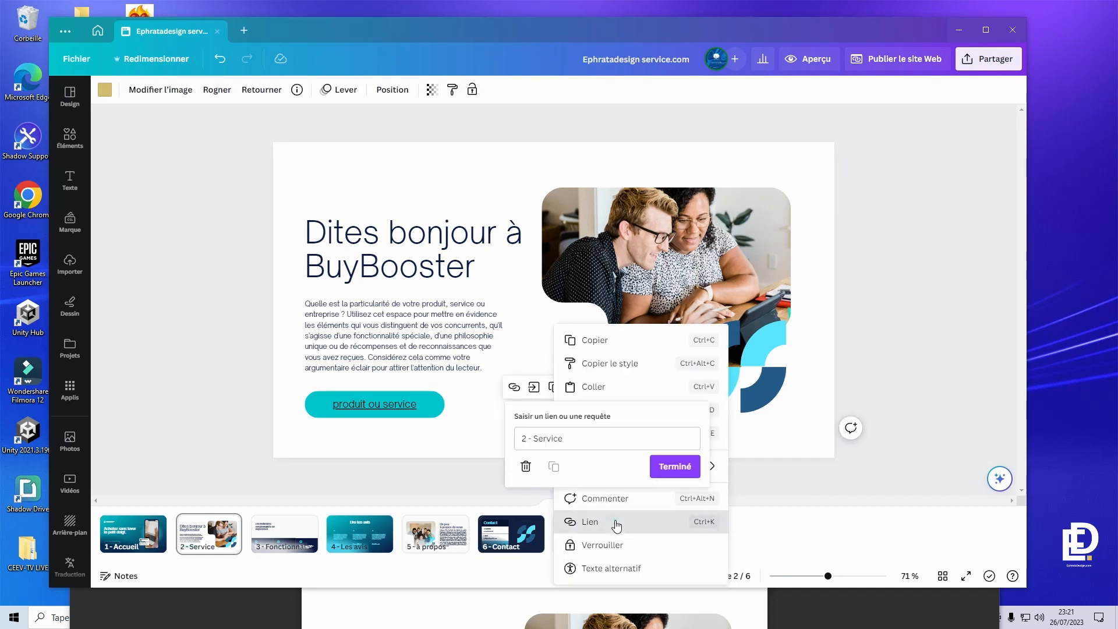
{"action": "left_click", "coordinate": [575, 439]}
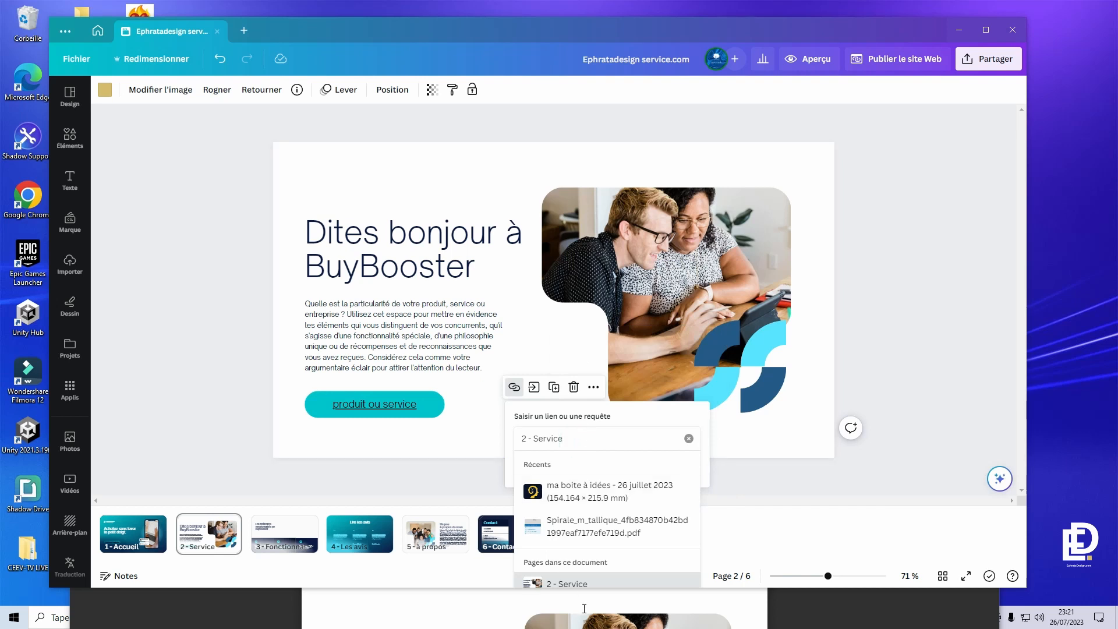
{"action": "left_click", "coordinate": [582, 441]}
{"action": "left_click", "coordinate": [688, 437]}
{"action": "scroll", "coordinate": [609, 510], "scroll_direction": "down", "scroll_amount": 3}
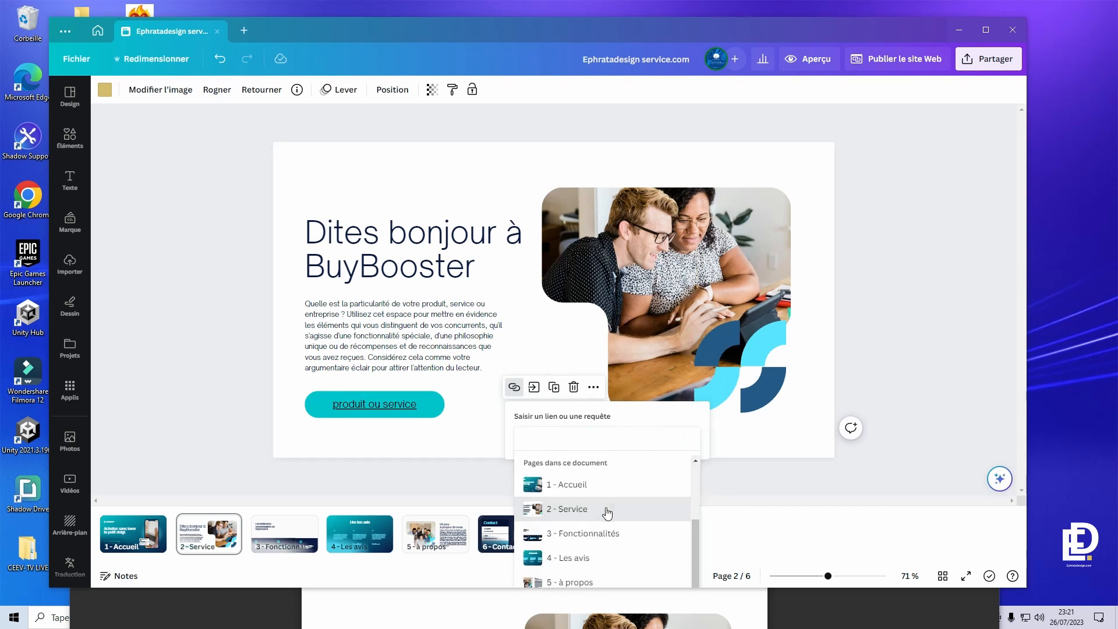
{"action": "left_click", "coordinate": [582, 534]}
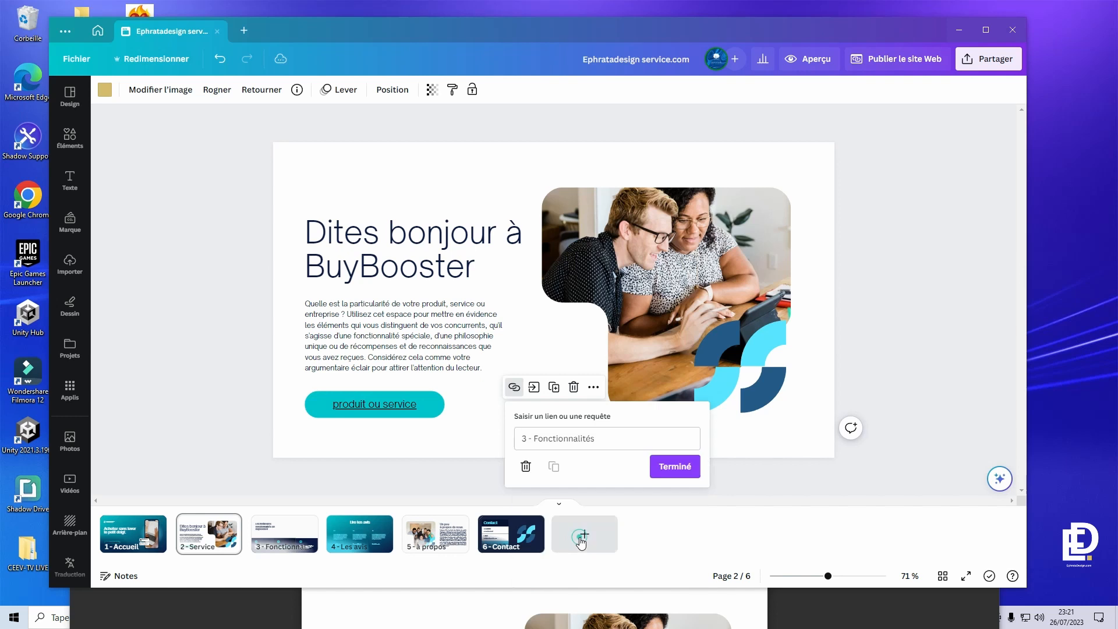
{"action": "left_click", "coordinate": [674, 466]}
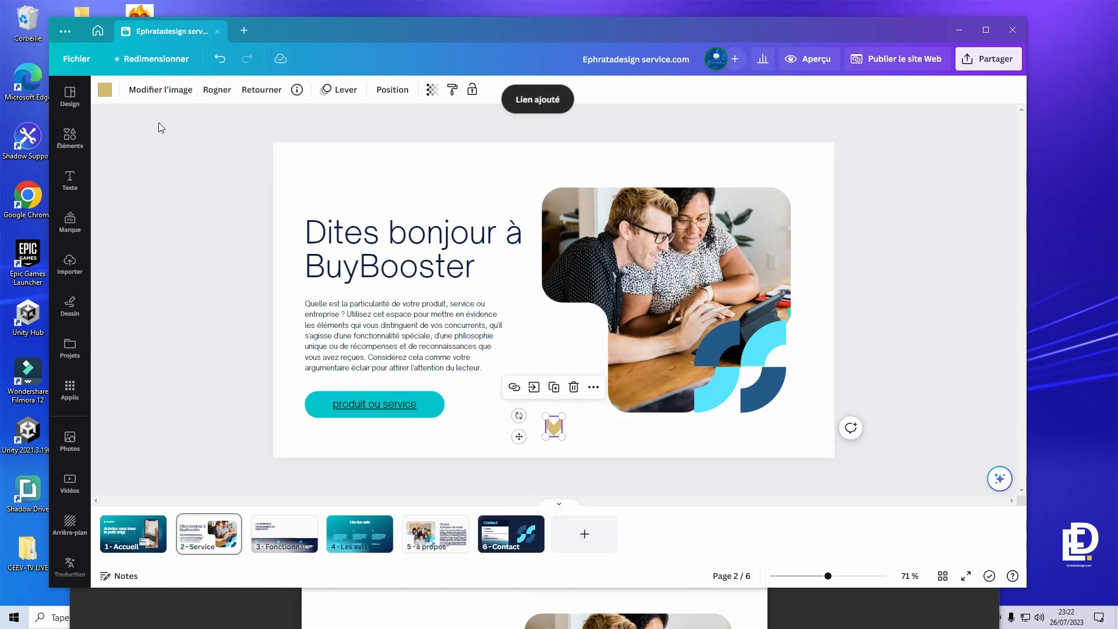
- Recolour the chevron teal #00c4cc
{"action": "left_click", "coordinate": [104, 89]}
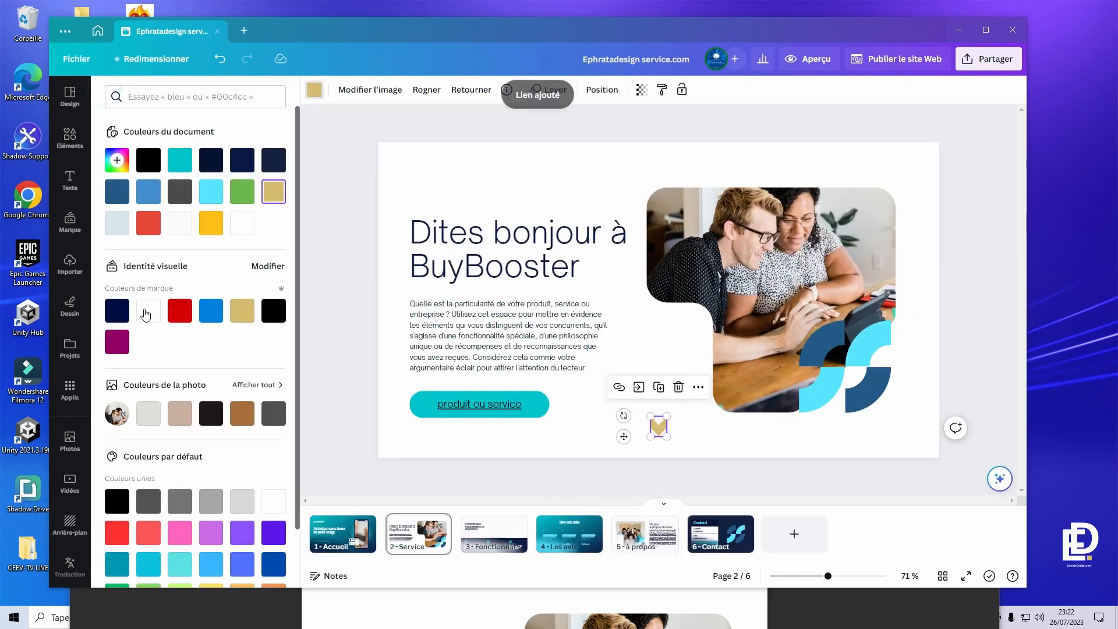
{"action": "left_click", "coordinate": [180, 160]}
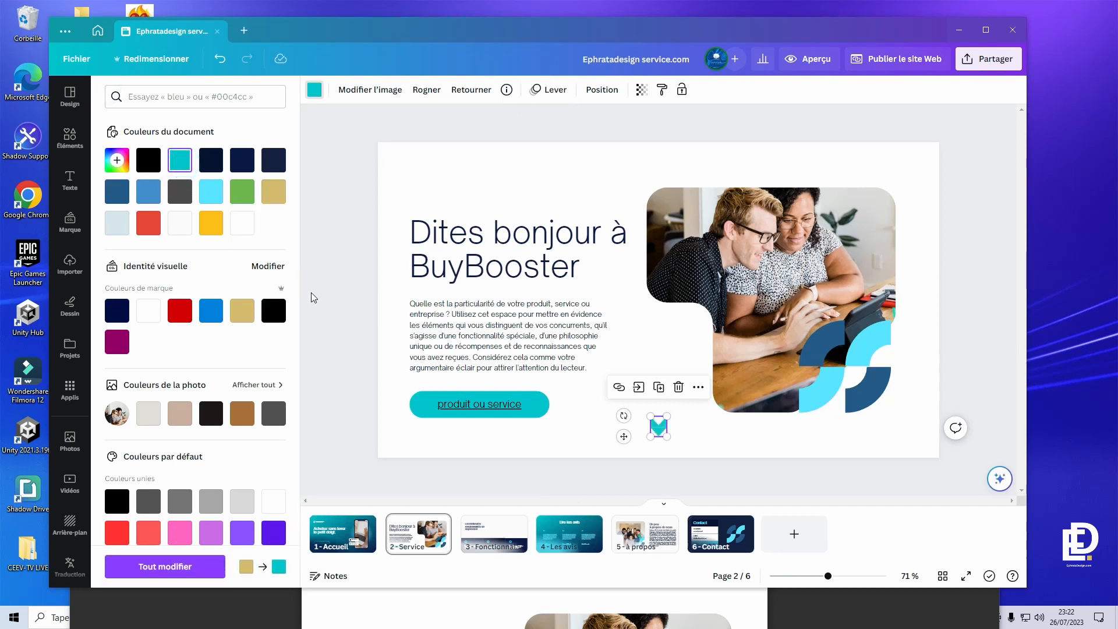
{"action": "left_click", "coordinate": [310, 292]}
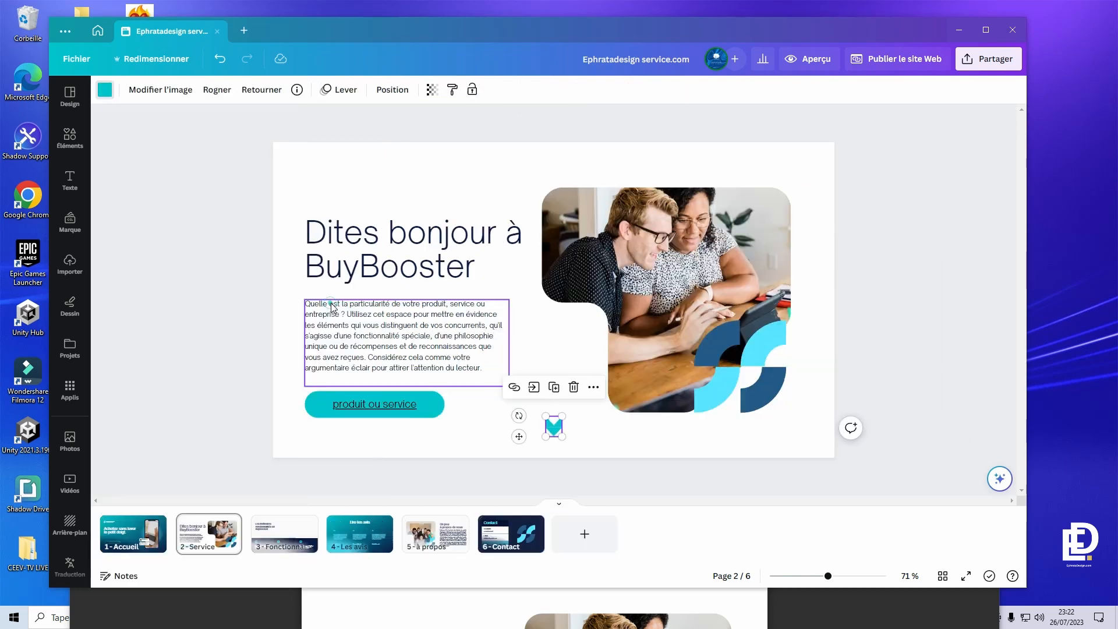
- In the preview, click the chevrons to jump to Service and Fonctionnalités, then close it
{"action": "left_click", "coordinate": [810, 58]}
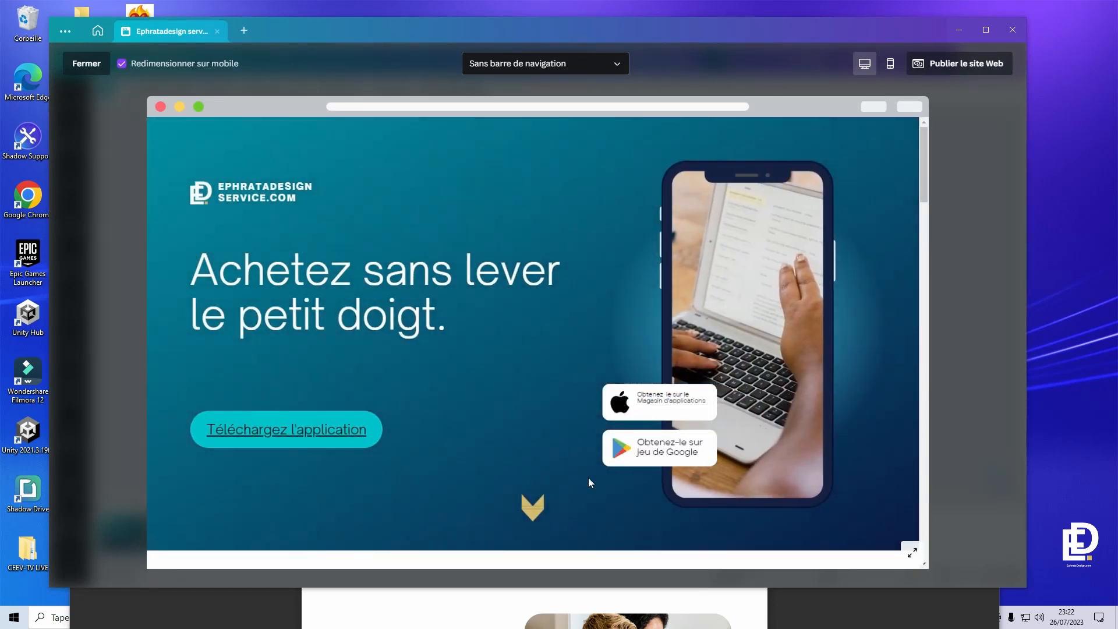
{"action": "left_click", "coordinate": [525, 511]}
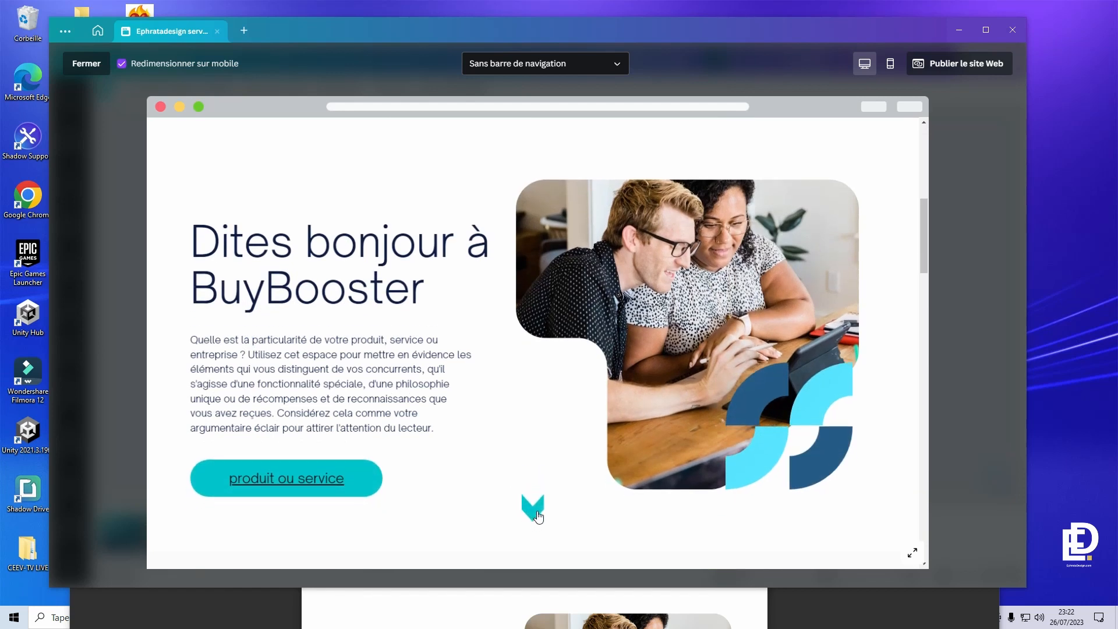
{"action": "left_click", "coordinate": [537, 512]}
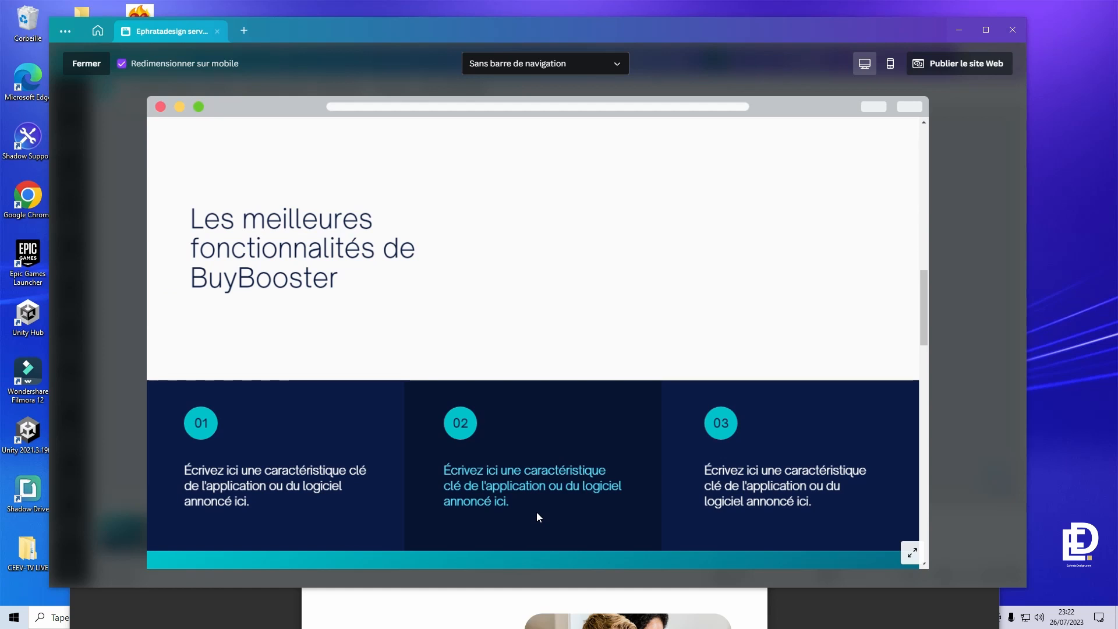
{"action": "scroll", "coordinate": [617, 478], "scroll_direction": "down", "scroll_amount": 3}
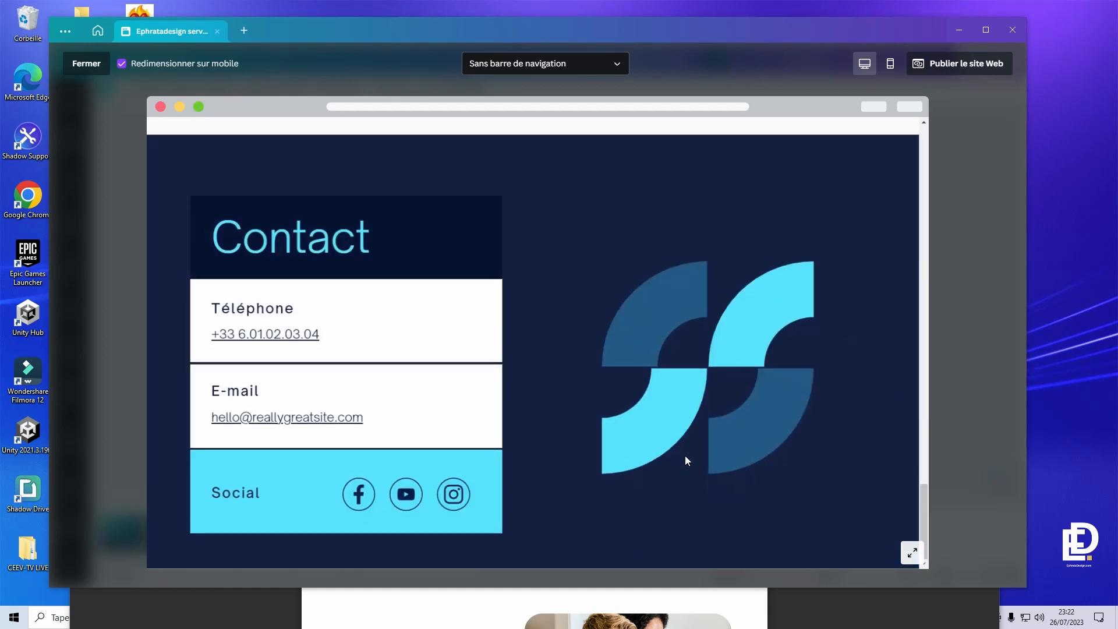
{"action": "left_click", "coordinate": [982, 481]}
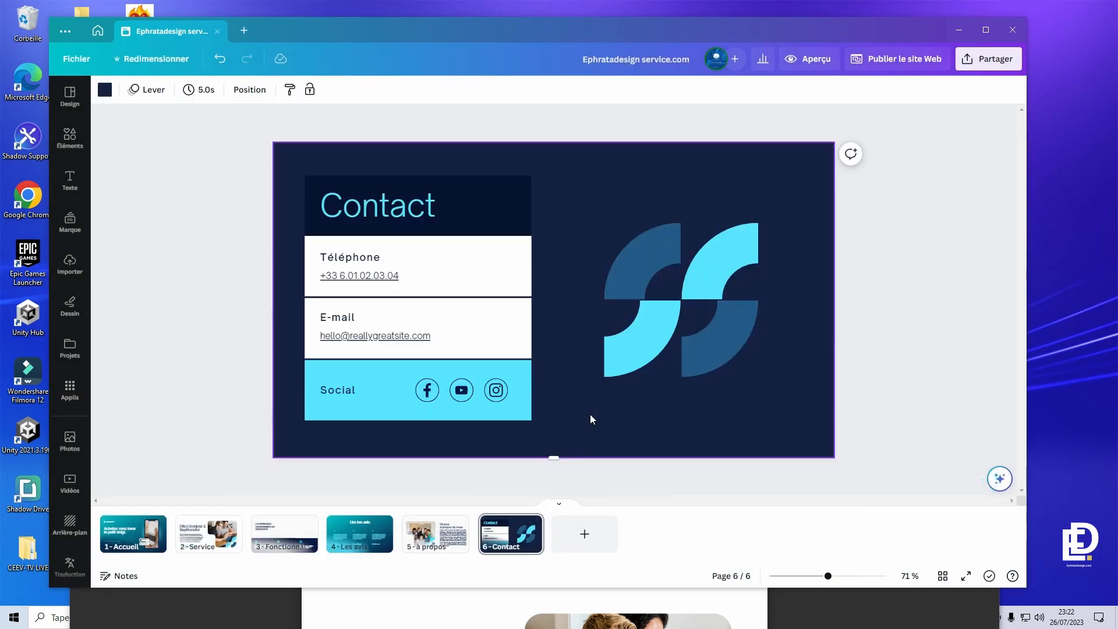
- Paste the chevron onto the Contact page, move it to the lower right, and flip it upward
{"action": "key", "text": "super"}
{"action": "key", "text": "super"}
{"action": "key", "text": "ctrl+v"}
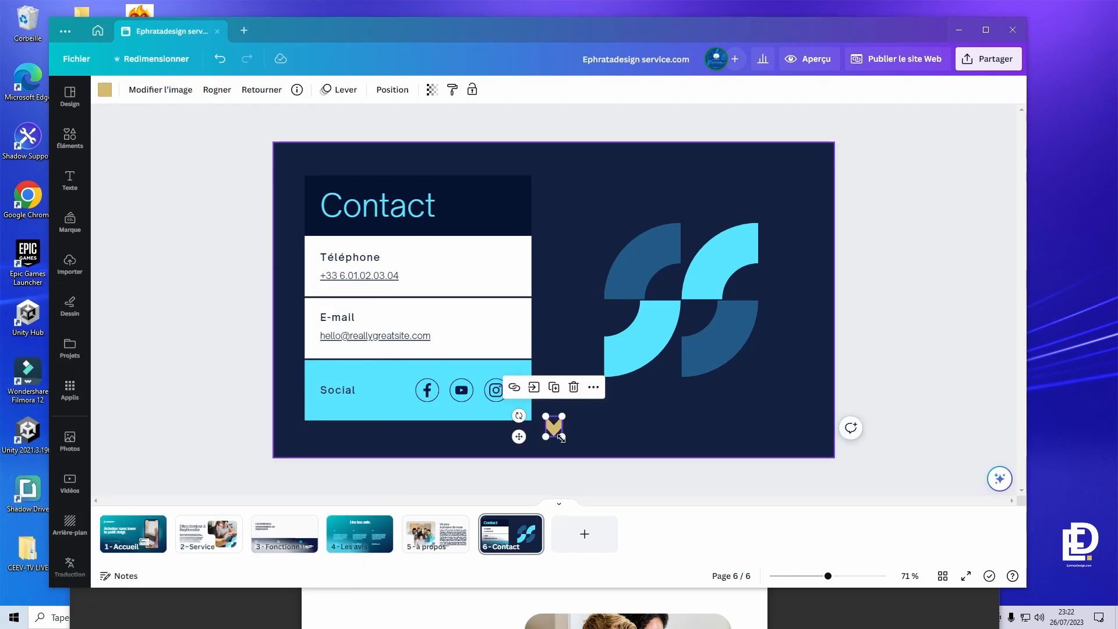
{"action": "left_click_drag", "start_coordinate": [556, 431], "coordinate": [803, 430]}
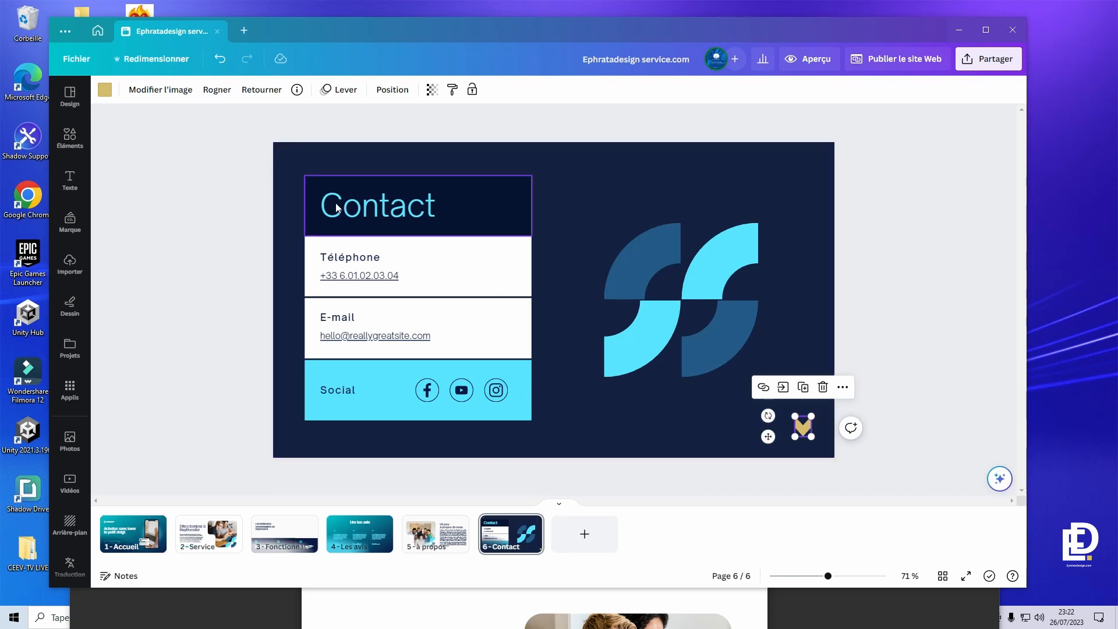
{"action": "left_click", "coordinate": [258, 88]}
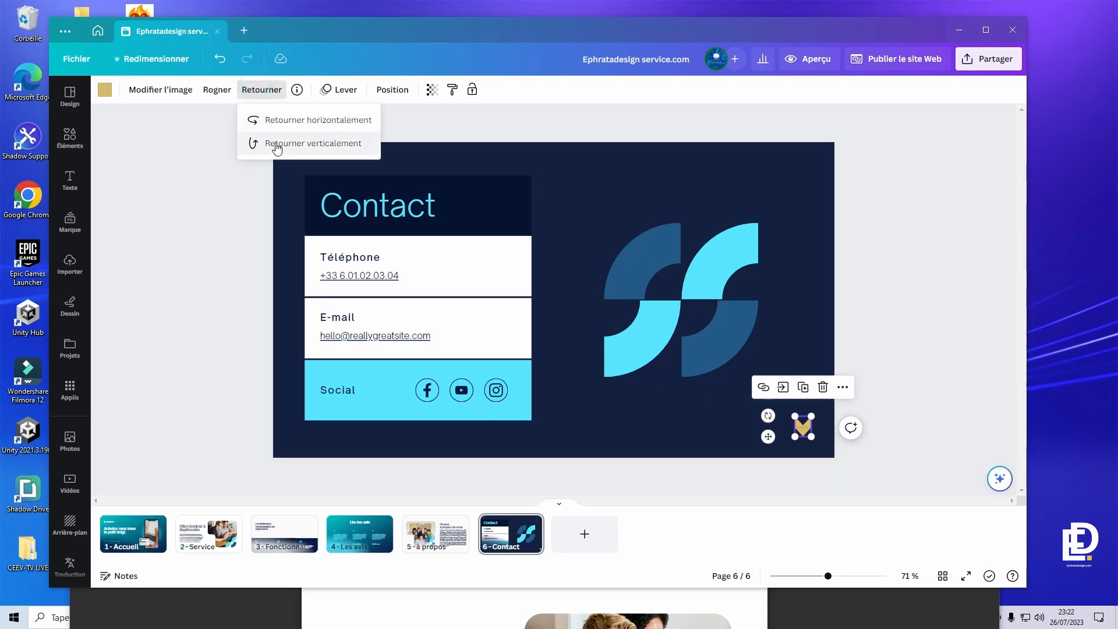
{"action": "left_click", "coordinate": [284, 120]}
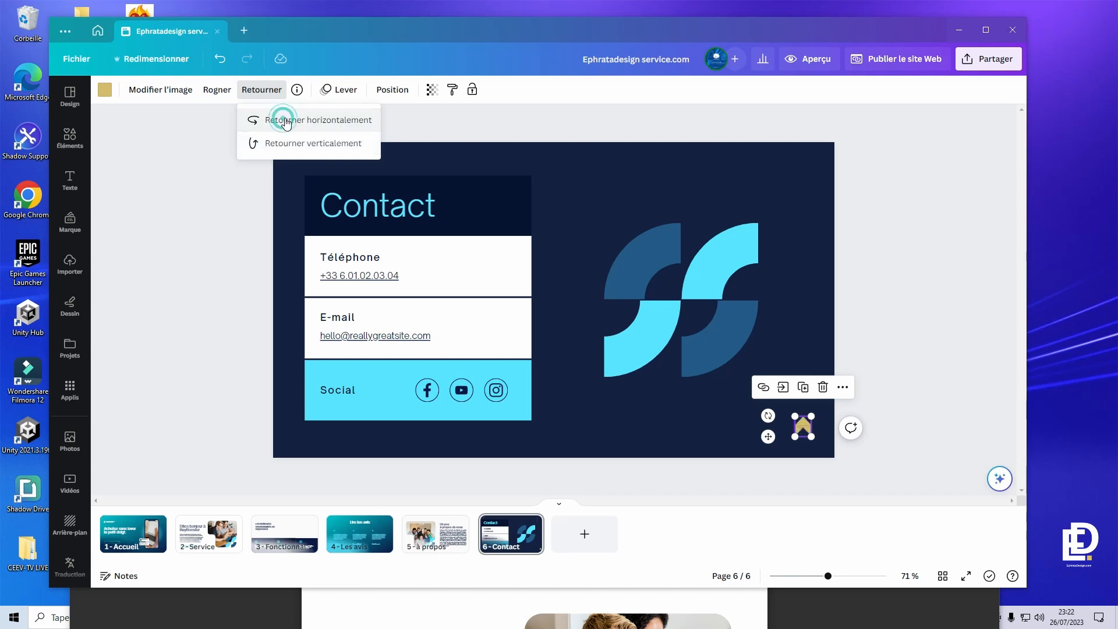
{"action": "left_click", "coordinate": [291, 143]}
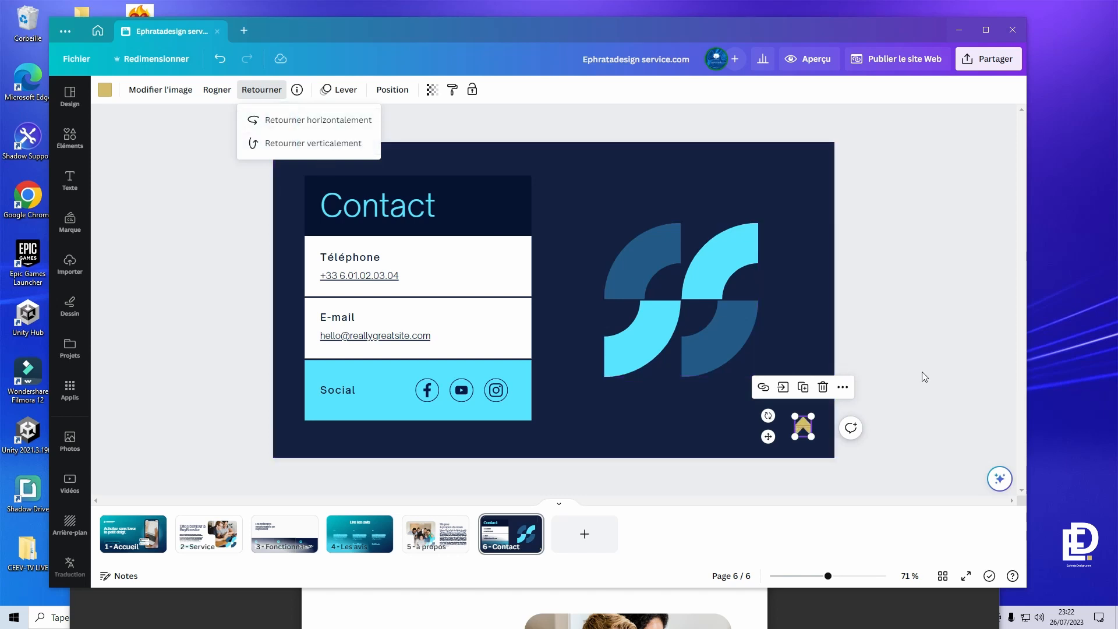
- Replace the chevron's link with a link to page 1 - Accueil
{"action": "left_click", "coordinate": [762, 389]}
{"action": "left_click", "coordinate": [827, 440]}
{"action": "type", "text": "2 - Service"}
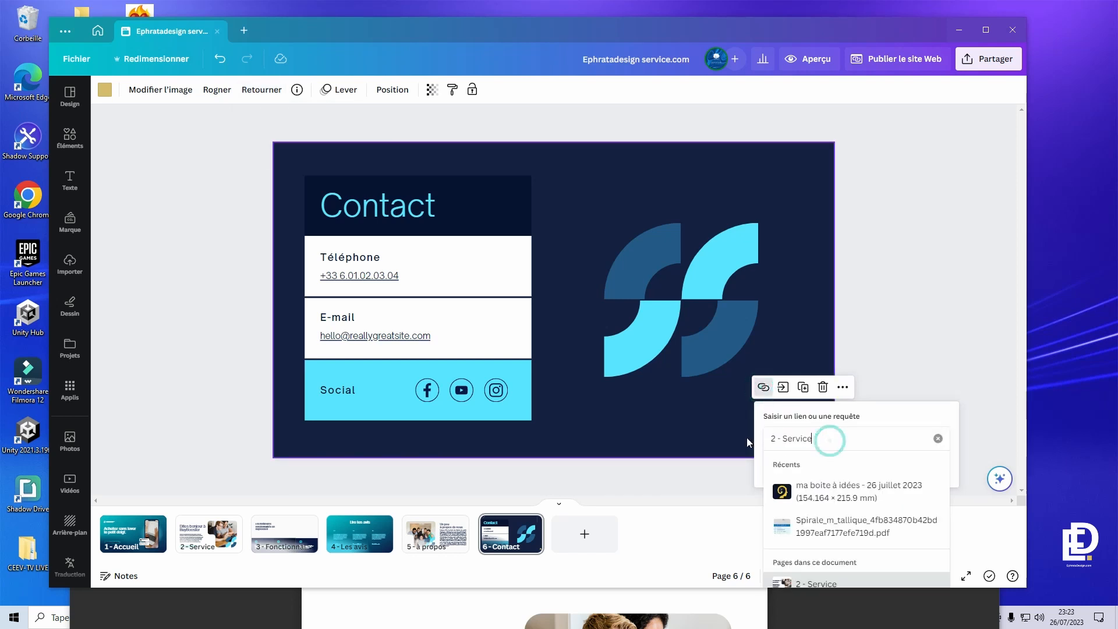
{"action": "key", "text": "BackSpace"}
{"action": "key", "text": "BackSpace"}
{"action": "key", "text": "BackSpace"}
{"action": "key", "text": "BackSpace"}
{"action": "key", "text": "BackSpace"}
{"action": "key", "text": "BackSpace"}
{"action": "key", "text": "BackSpace"}
{"action": "key", "text": "BackSpace"}
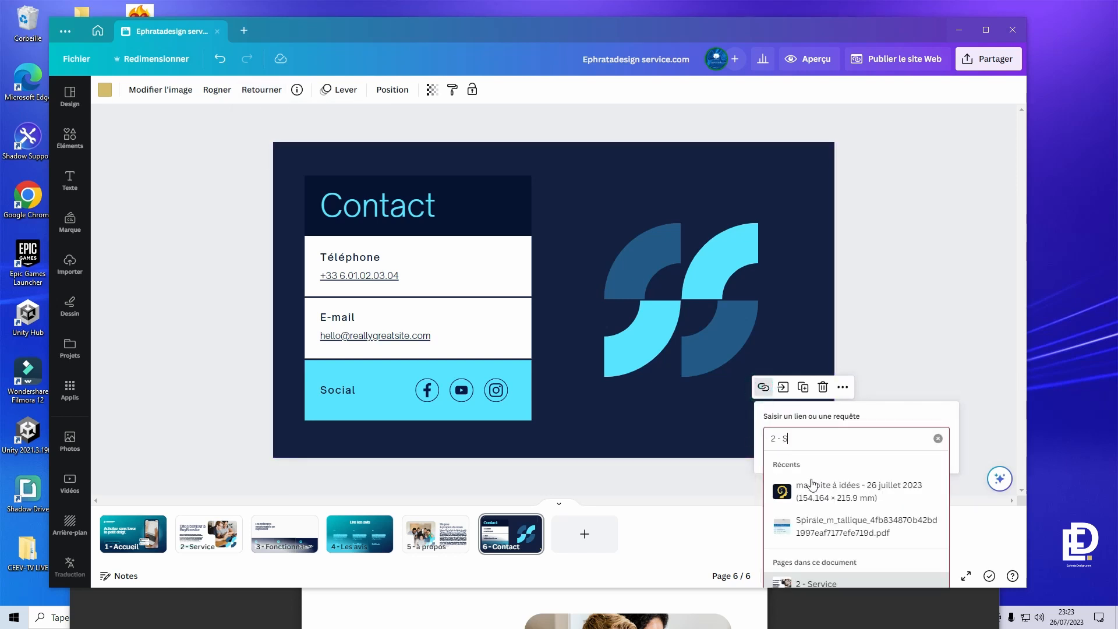
{"action": "scroll", "coordinate": [807, 500], "scroll_direction": "down", "scroll_amount": 1}
{"action": "scroll", "coordinate": [808, 495], "scroll_direction": "down", "scroll_amount": 1}
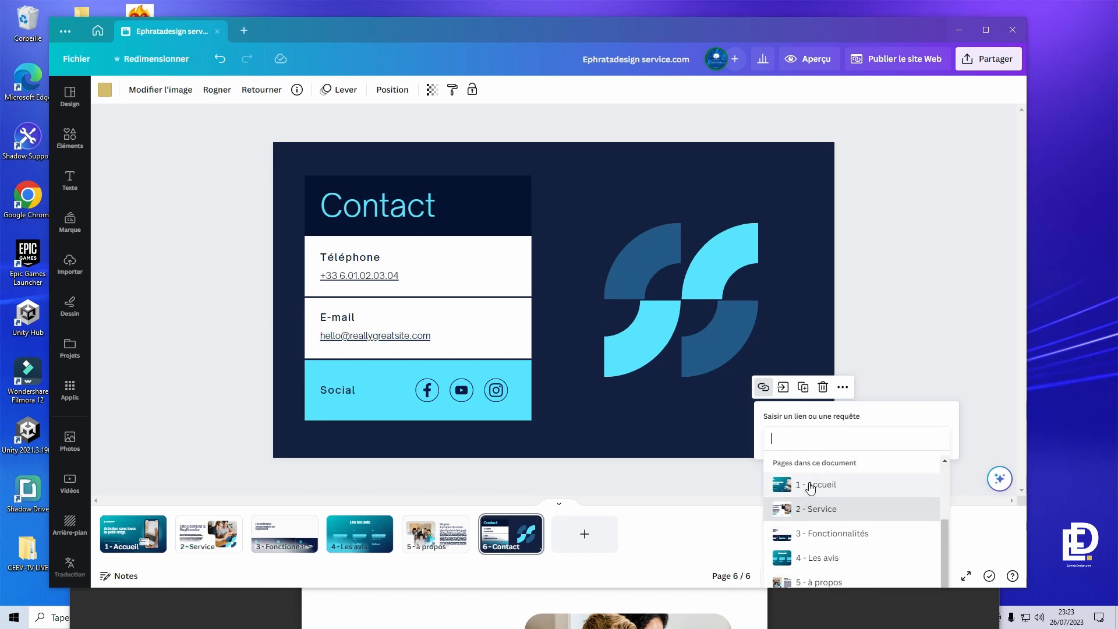
{"action": "left_click", "coordinate": [813, 486]}
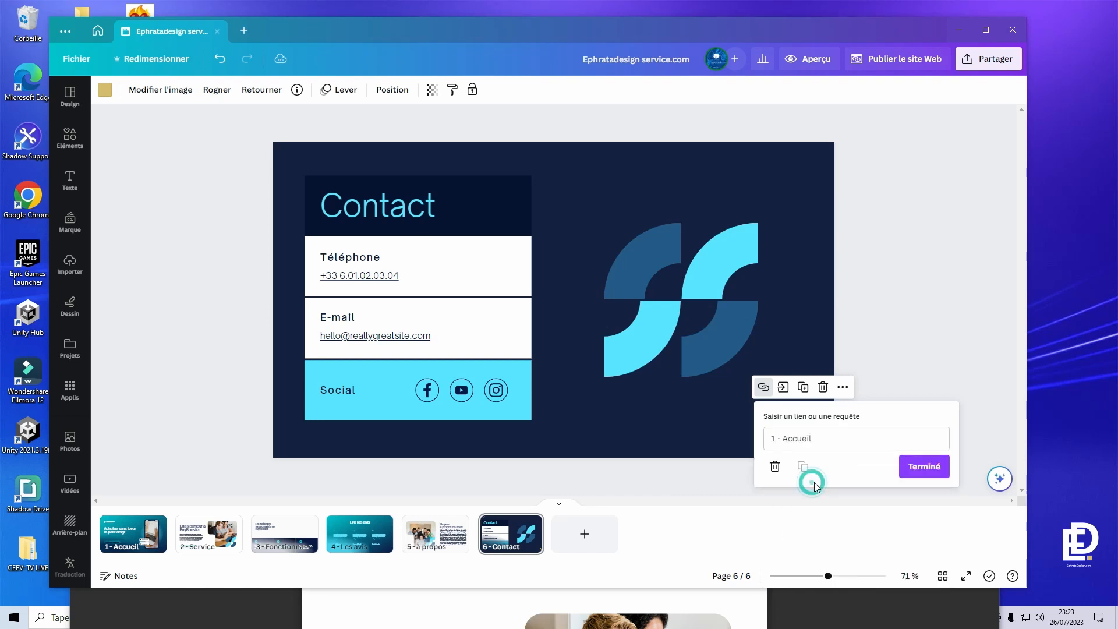
{"action": "left_click", "coordinate": [923, 468]}
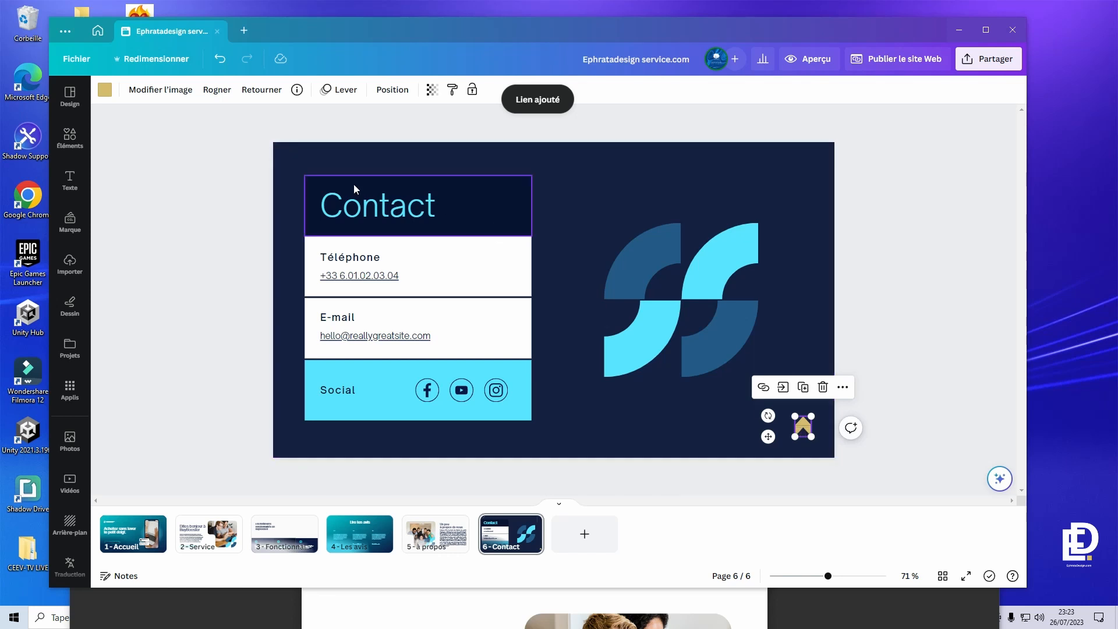
- Give the Contact chevron an upward Lever animation and preview the website
{"action": "left_click", "coordinate": [337, 90]}
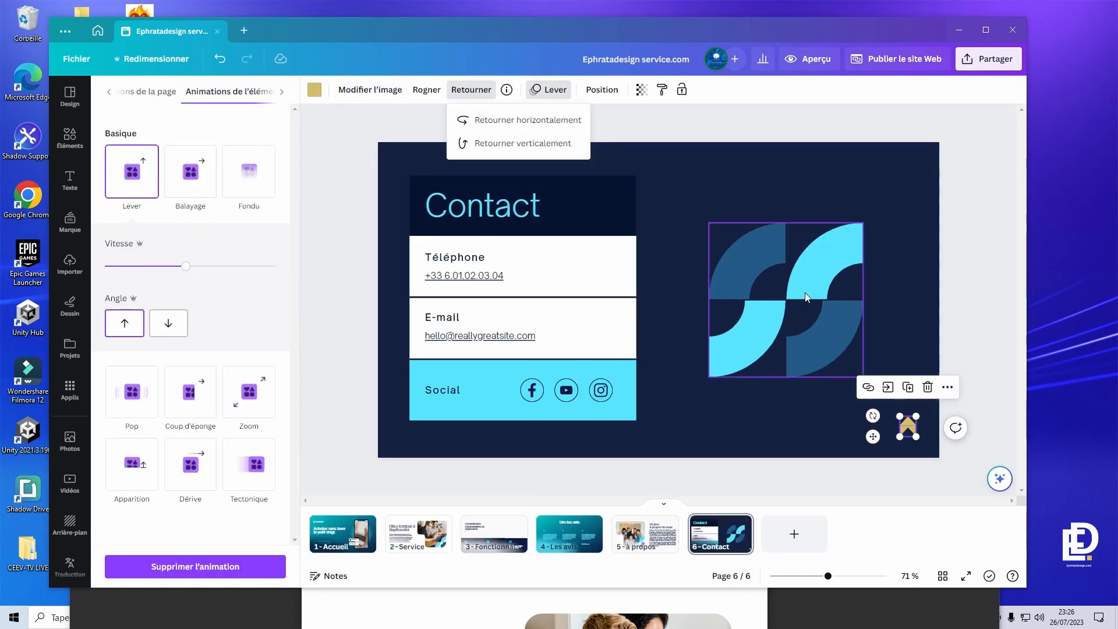
{"action": "left_click", "coordinate": [124, 326]}
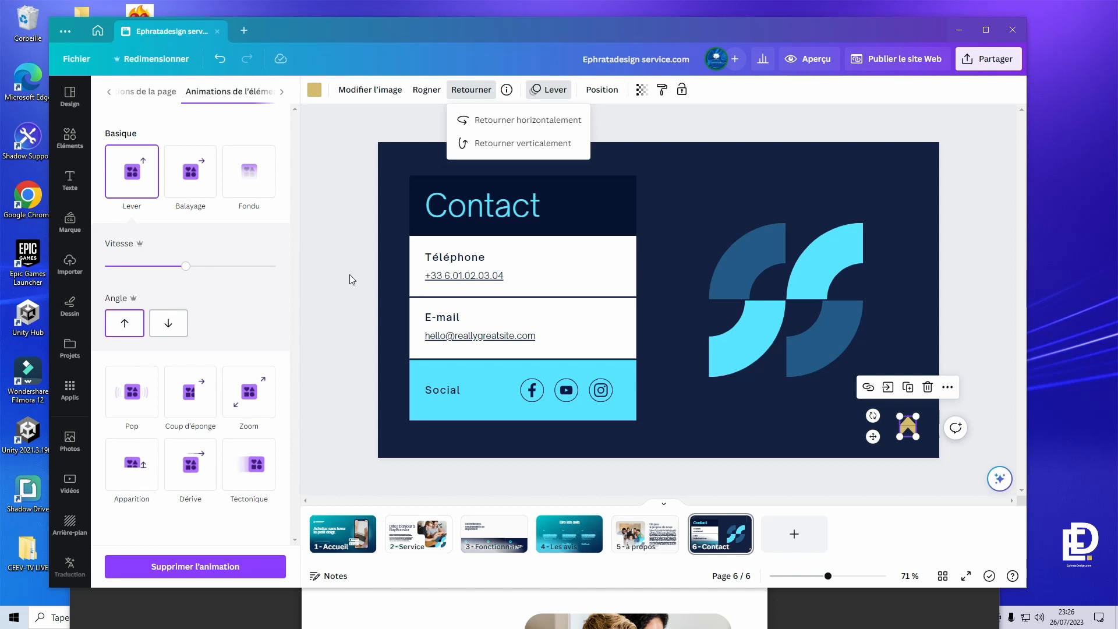
{"action": "left_click", "coordinate": [820, 58]}
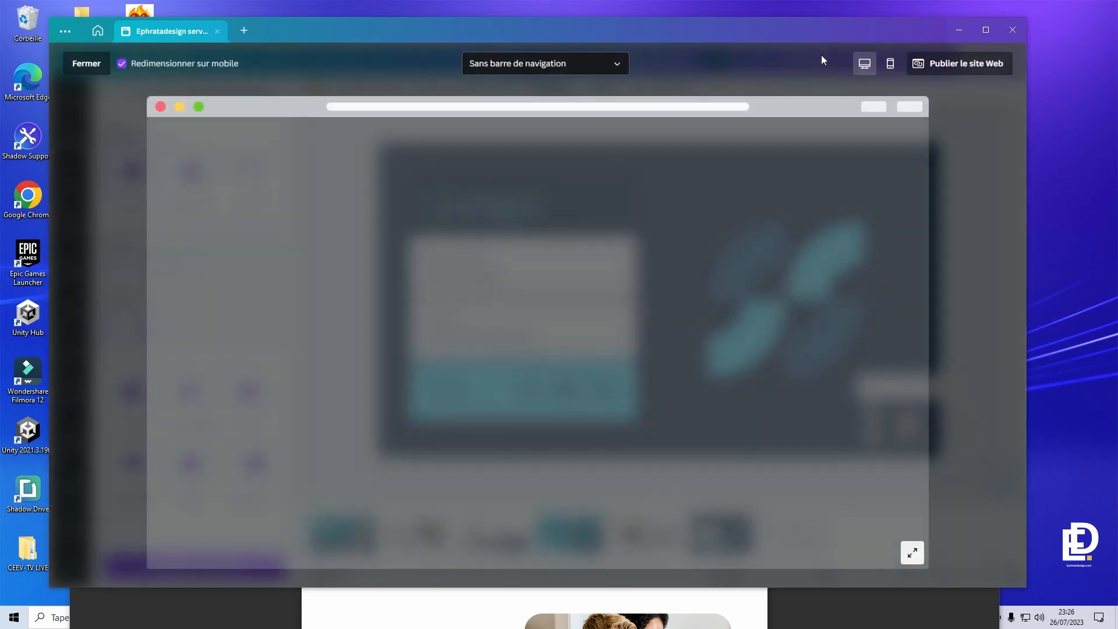
{"action": "scroll", "coordinate": [812, 394], "scroll_direction": "down", "scroll_amount": 15}
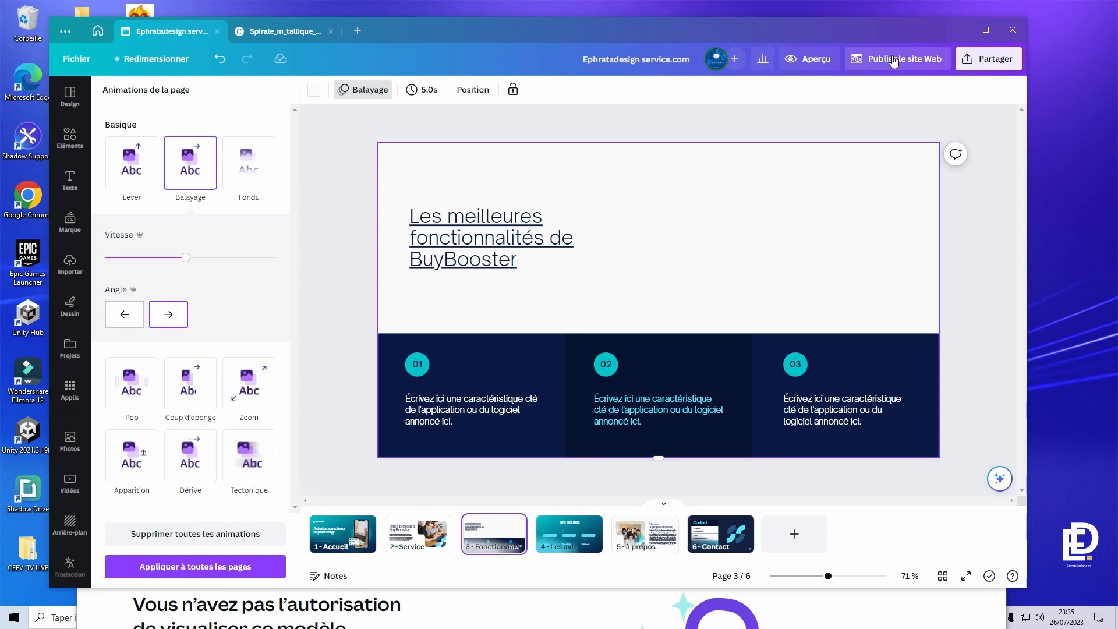
- Publish the site 'Avec barre de navigation' on the free Canva domain and continue
{"action": "left_click", "coordinate": [895, 60]}
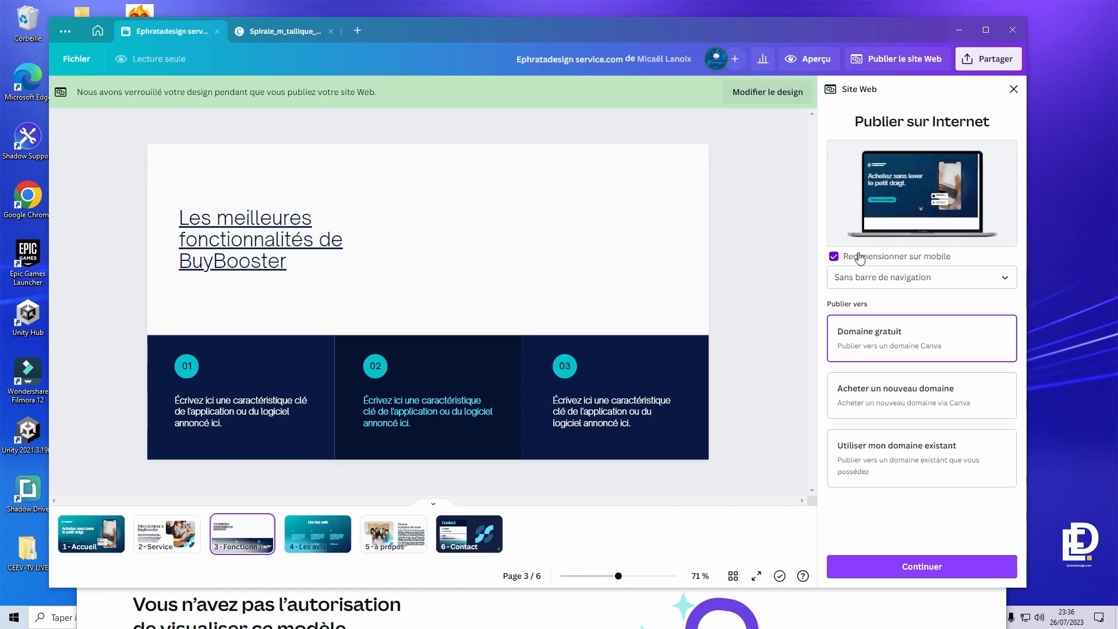
{"action": "left_click", "coordinate": [854, 281]}
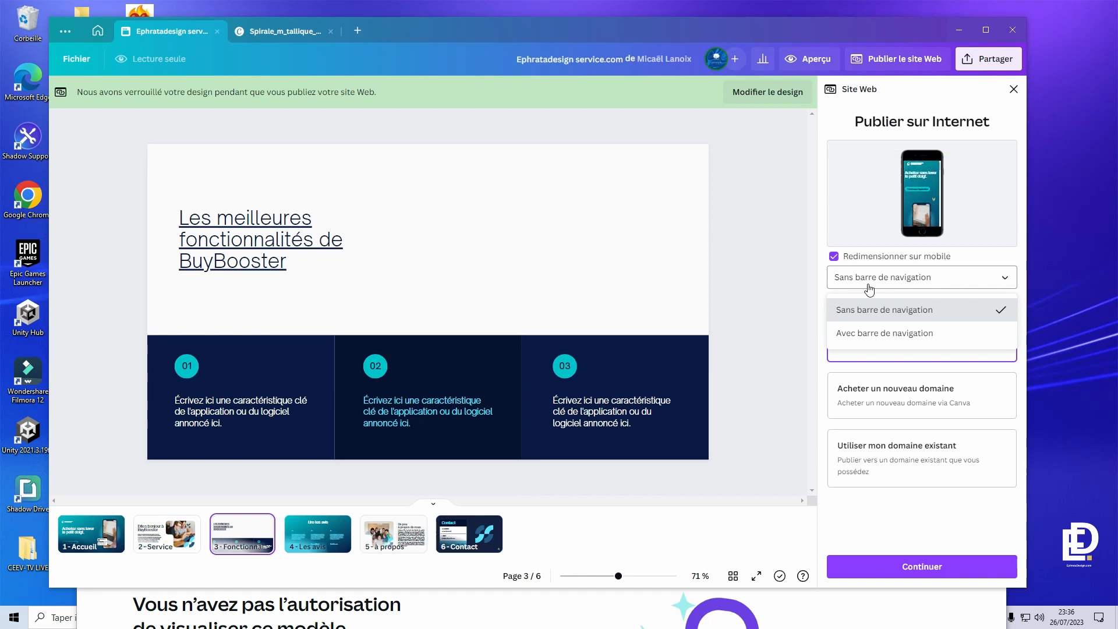
{"action": "left_click", "coordinate": [873, 333]}
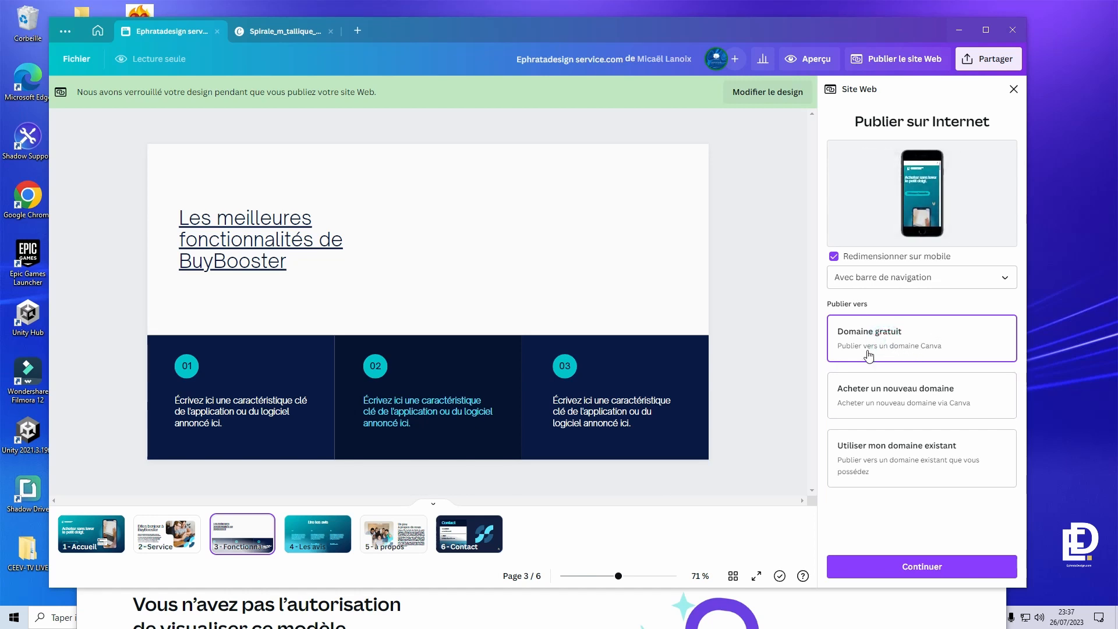
{"action": "left_click", "coordinate": [913, 575]}
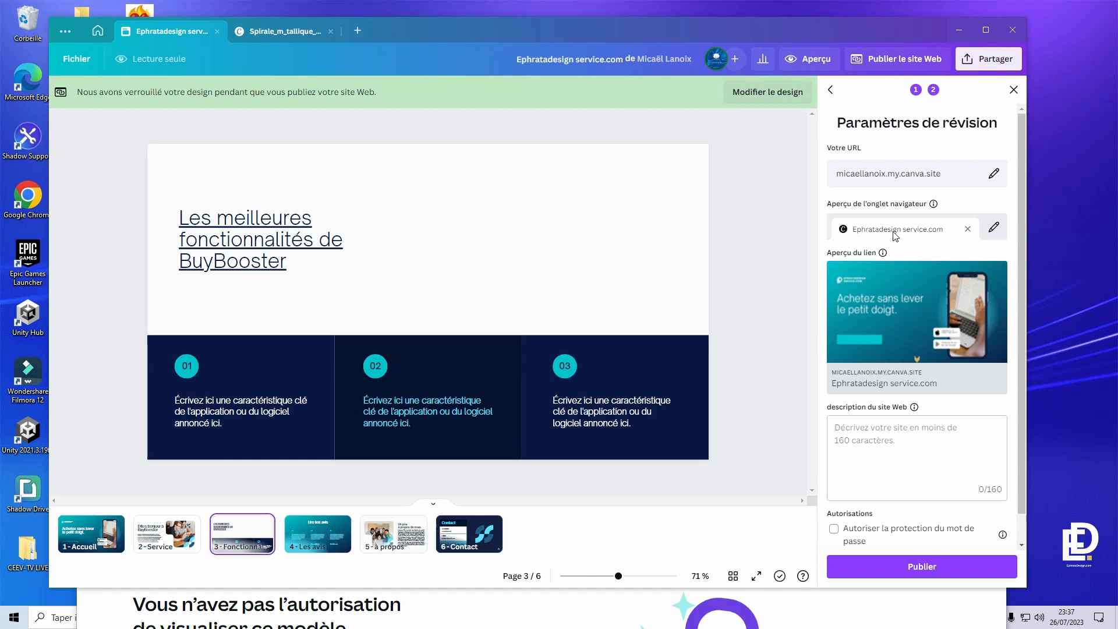
- Set the site's URL path to tuto-site-internet
{"action": "left_click", "coordinate": [994, 174]}
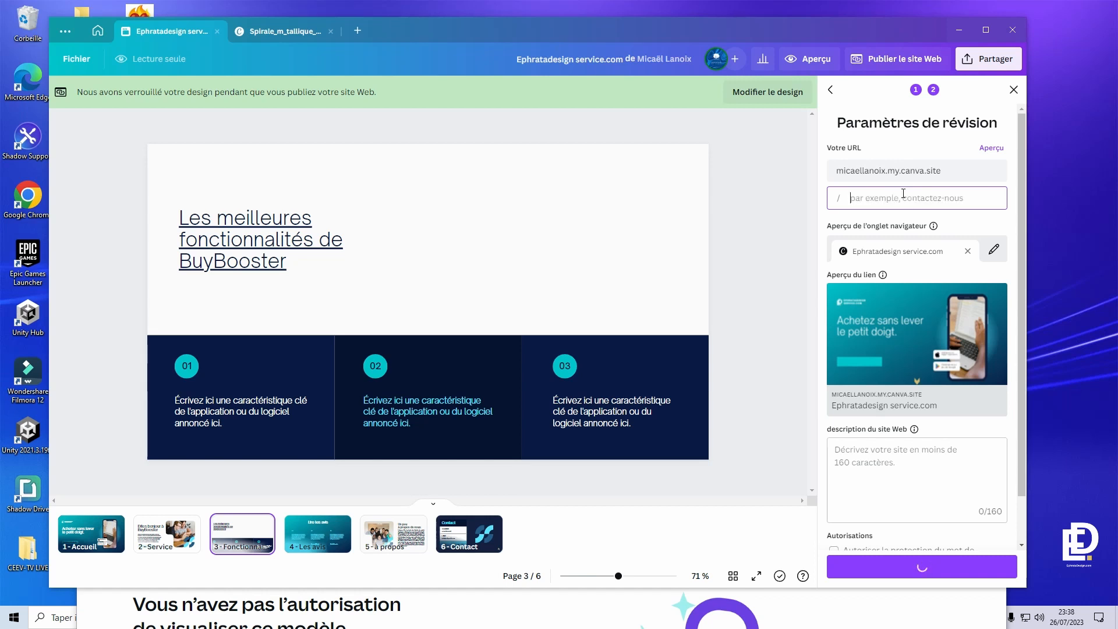
{"action": "type", "text": "tuto-site-internet"}
{"action": "left_click", "coordinate": [989, 149]}
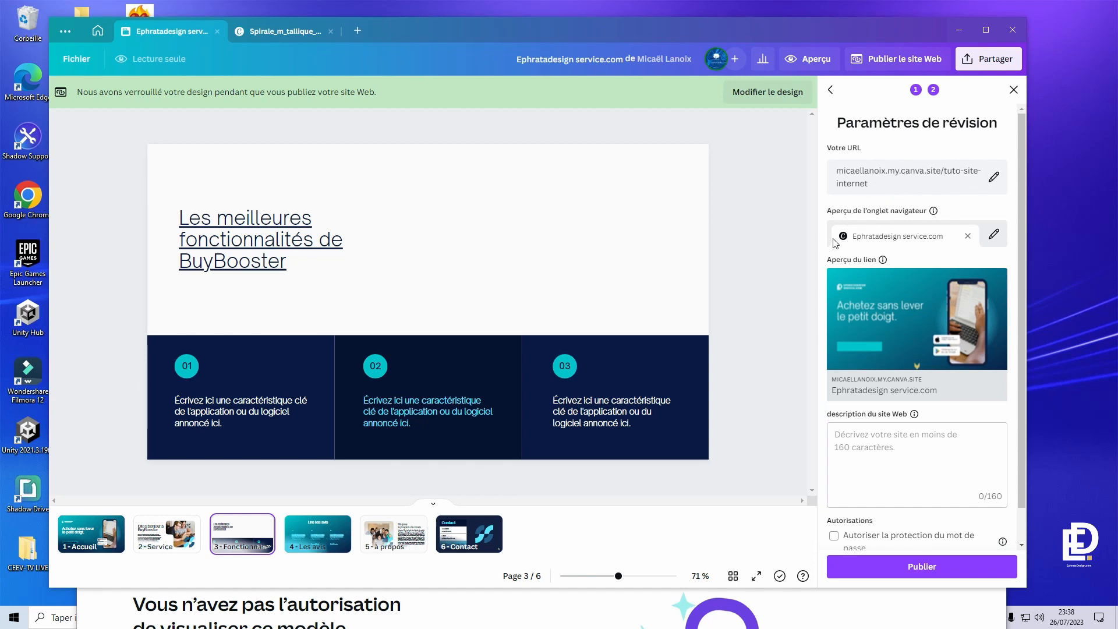
- Set the browser tab title to 'Tuto Site Internet 2023 - Ephrata Design'
{"action": "left_click", "coordinate": [994, 237]}
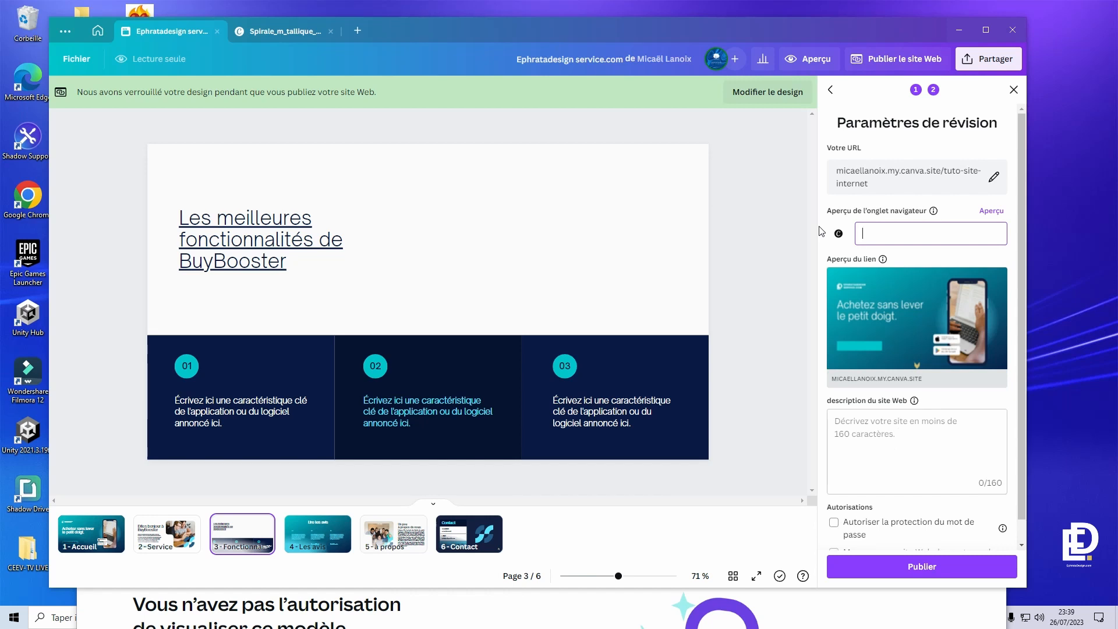
{"action": "type", "text": "Tu"}
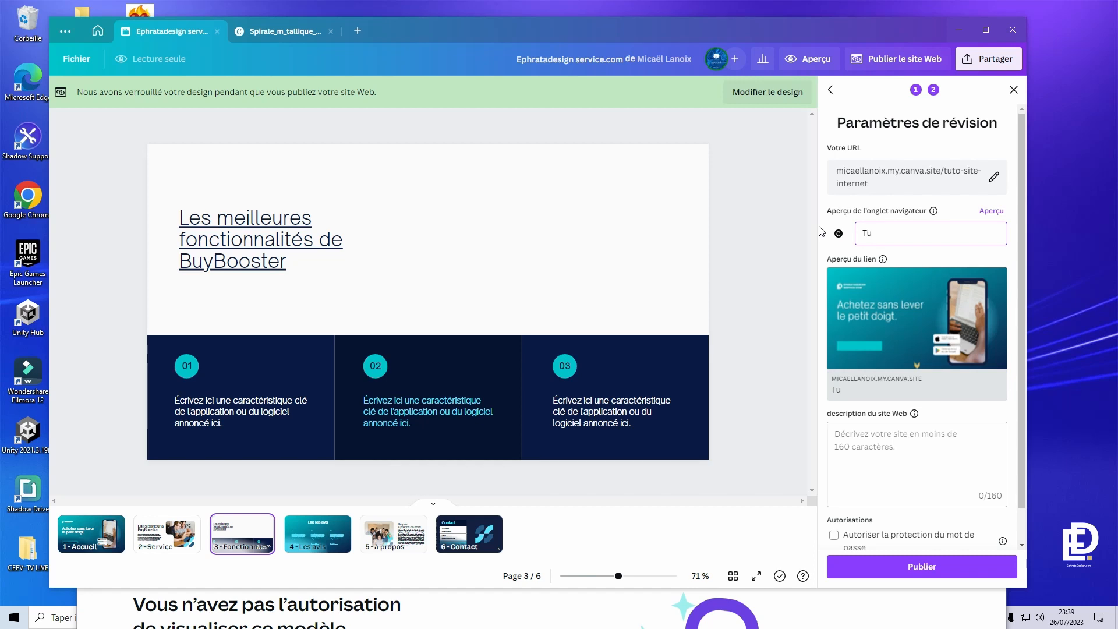
{"action": "type", "text": "to Site Internet 2023"}
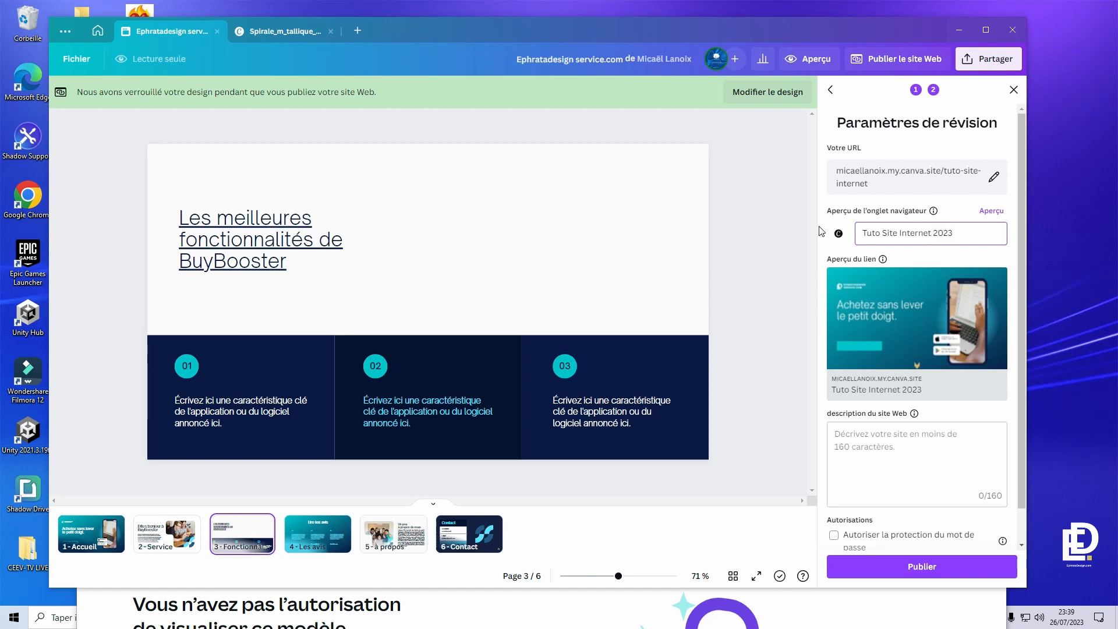
{"action": "type", "text": "3"}
{"action": "key", "text": "BackSpace"}
{"action": "type", "text": "- Ephrata Design"}
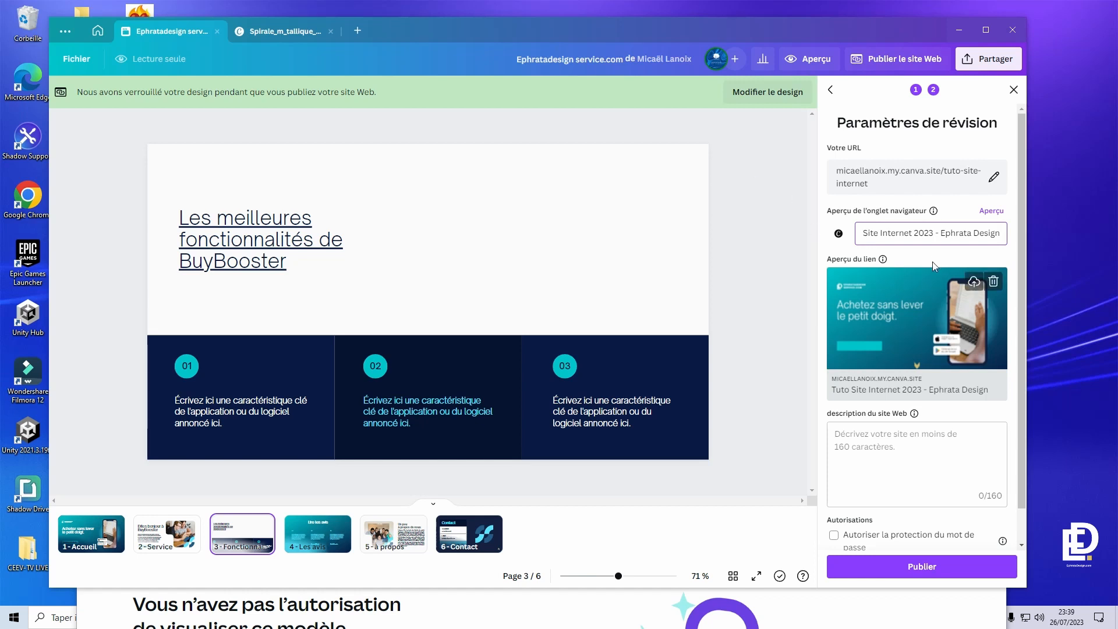
{"action": "left_click", "coordinate": [994, 214]}
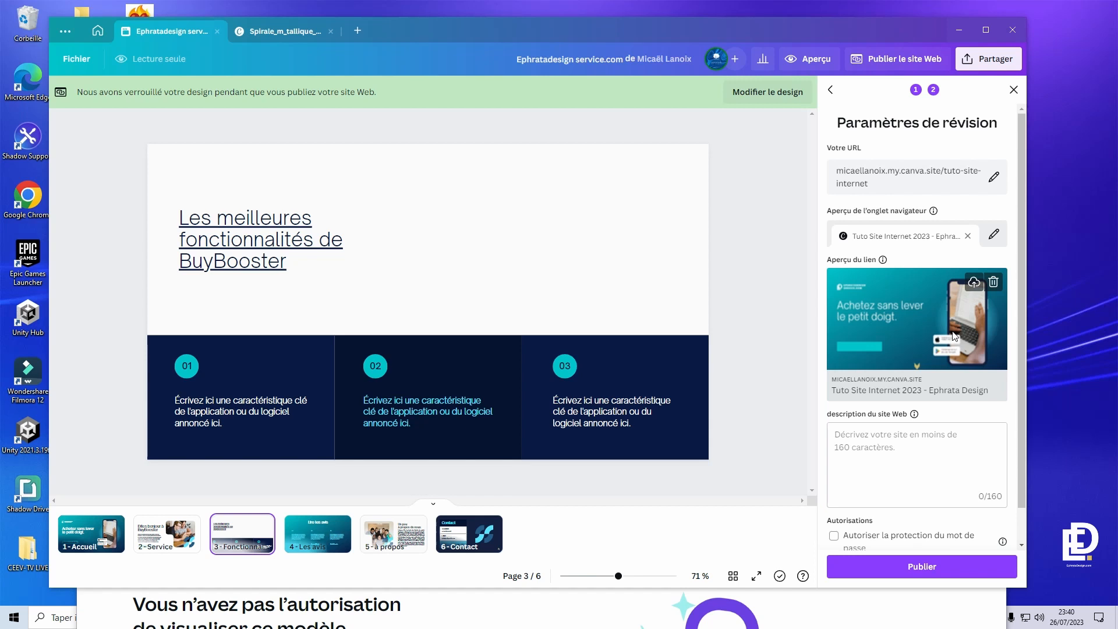
{"action": "left_click", "coordinate": [891, 439]}
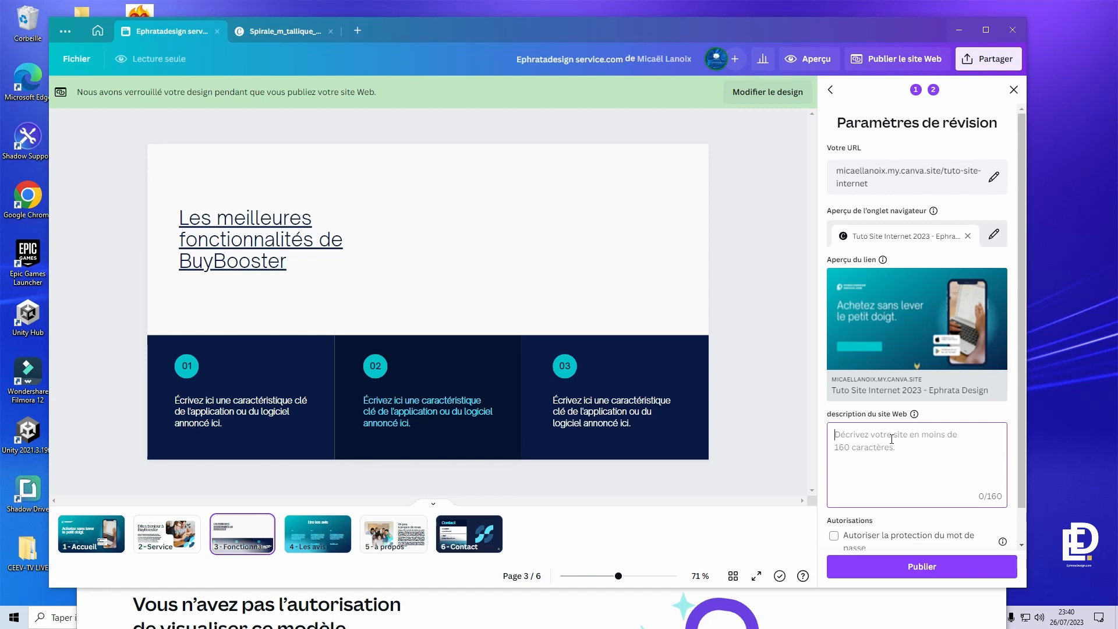
{"action": "scroll", "coordinate": [892, 439], "scroll_direction": "down", "scroll_amount": 1}
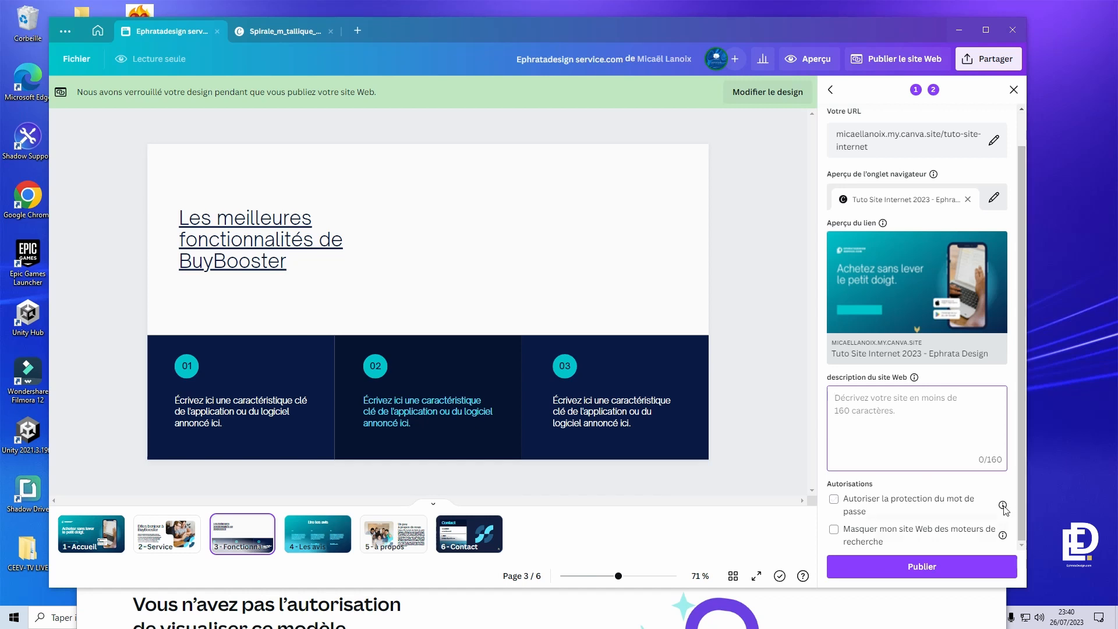
{"action": "mouse_move", "coordinate": [1002, 506]}
{"action": "scroll", "coordinate": [919, 285], "scroll_direction": "up", "scroll_amount": 2}
{"action": "scroll", "coordinate": [919, 407], "scroll_direction": "down", "scroll_amount": 2}
- Publish the website, copy its live URL, and open the live site
{"action": "left_click", "coordinate": [921, 565]}
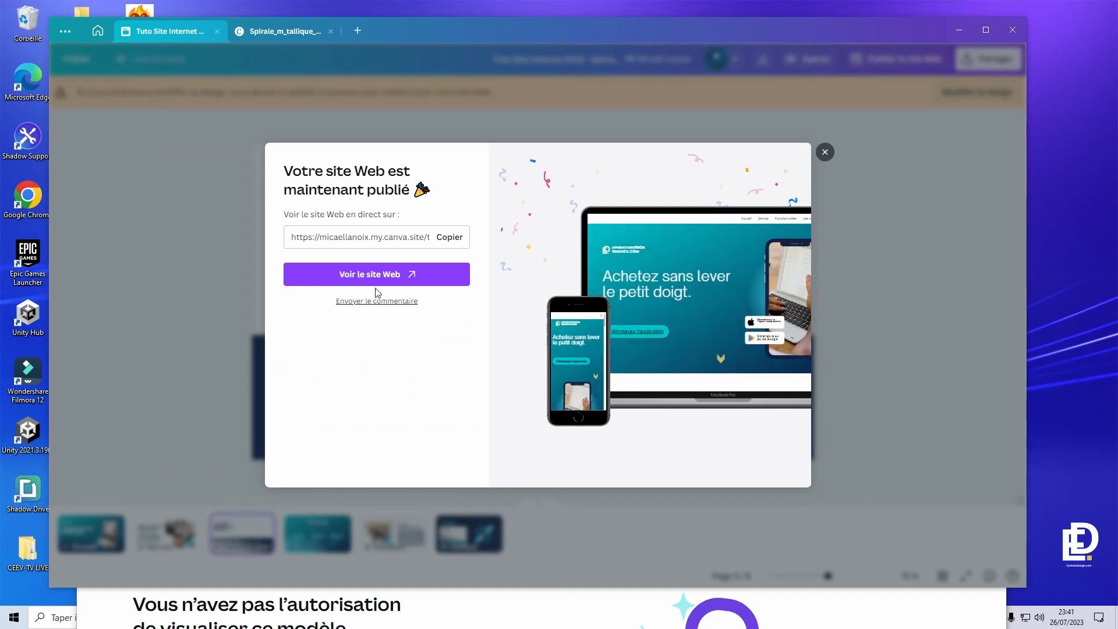
{"action": "left_click_drag", "start_coordinate": [293, 236], "coordinate": [453, 236]}
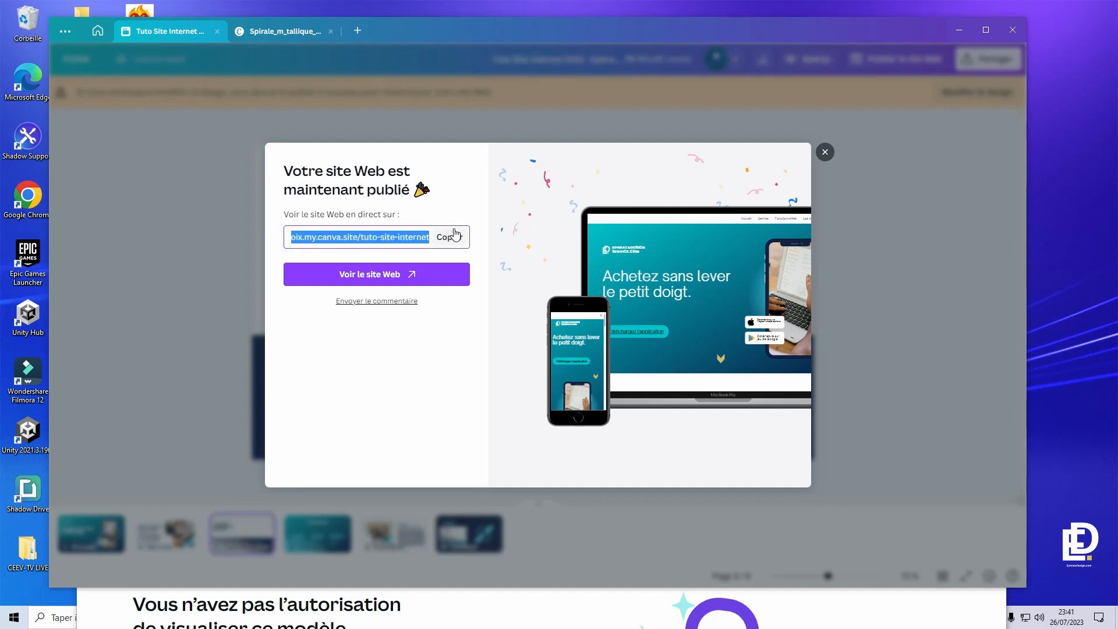
{"action": "left_click", "coordinate": [455, 236]}
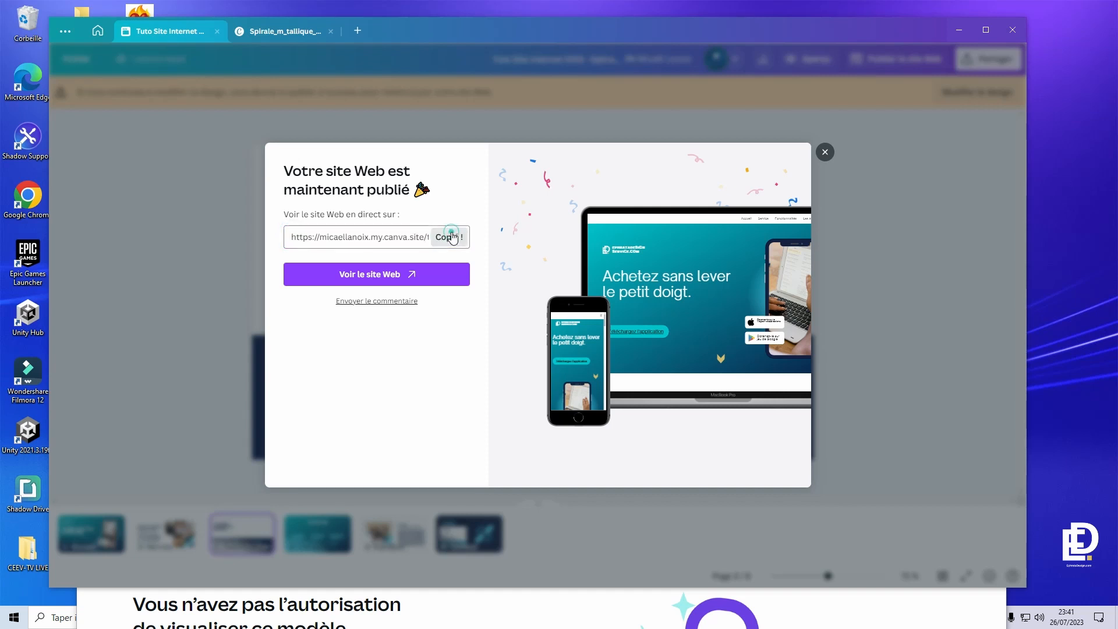
{"action": "left_click", "coordinate": [361, 282]}
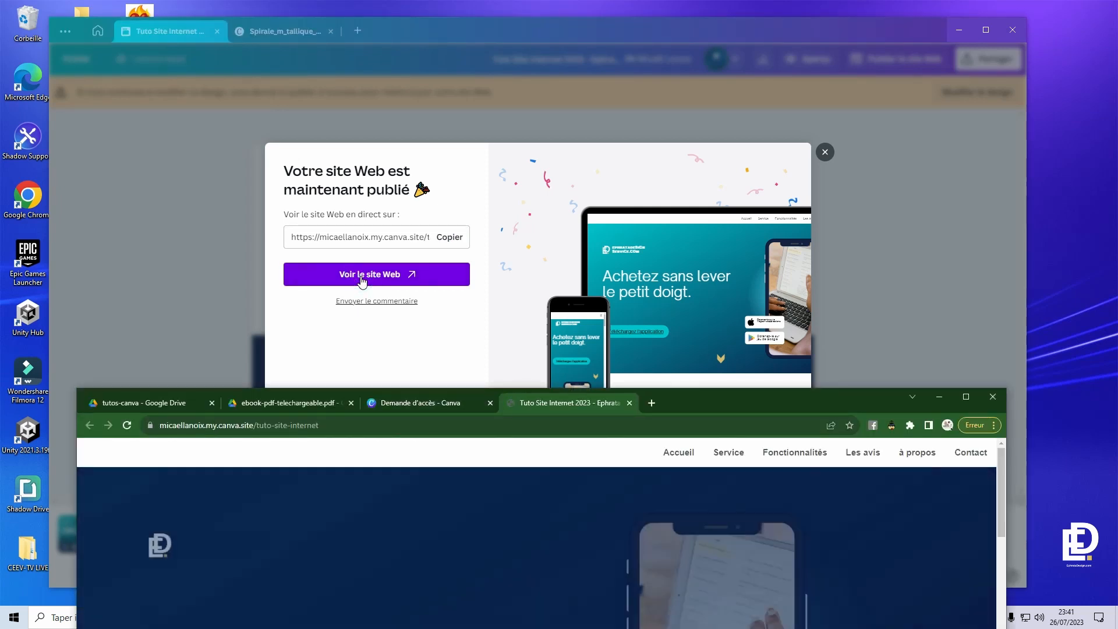
- Test the 'Téléchargez l'application' and 'produit ou service' links, closing the tabs they open
{"action": "left_click_drag", "start_coordinate": [820, 398], "coordinate": [813, 54]}
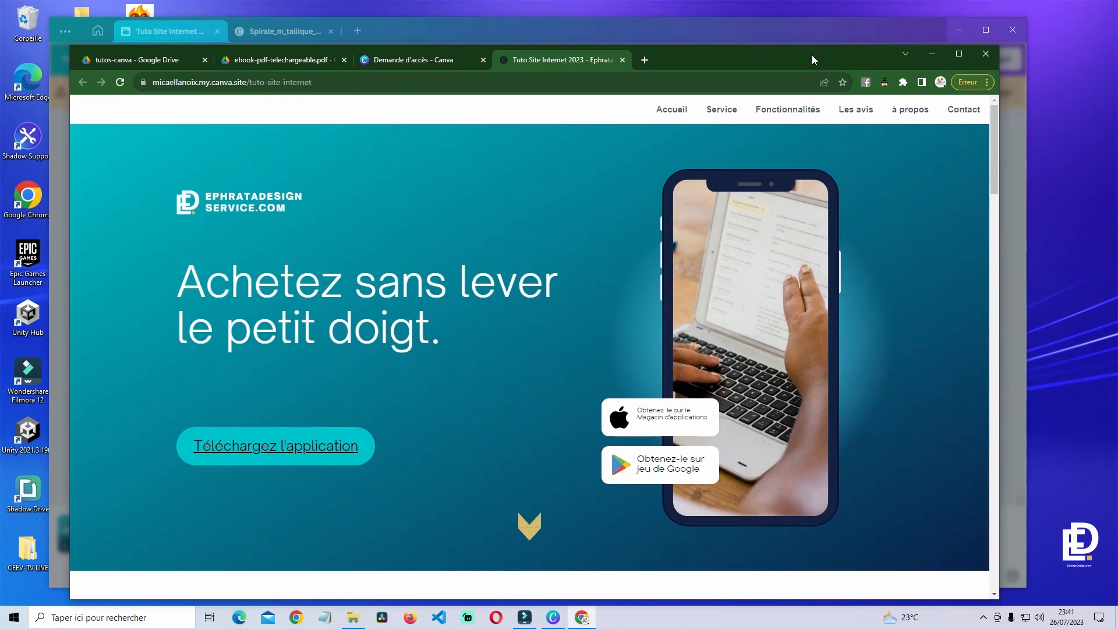
{"action": "left_click_drag", "start_coordinate": [167, 84], "coordinate": [266, 84]}
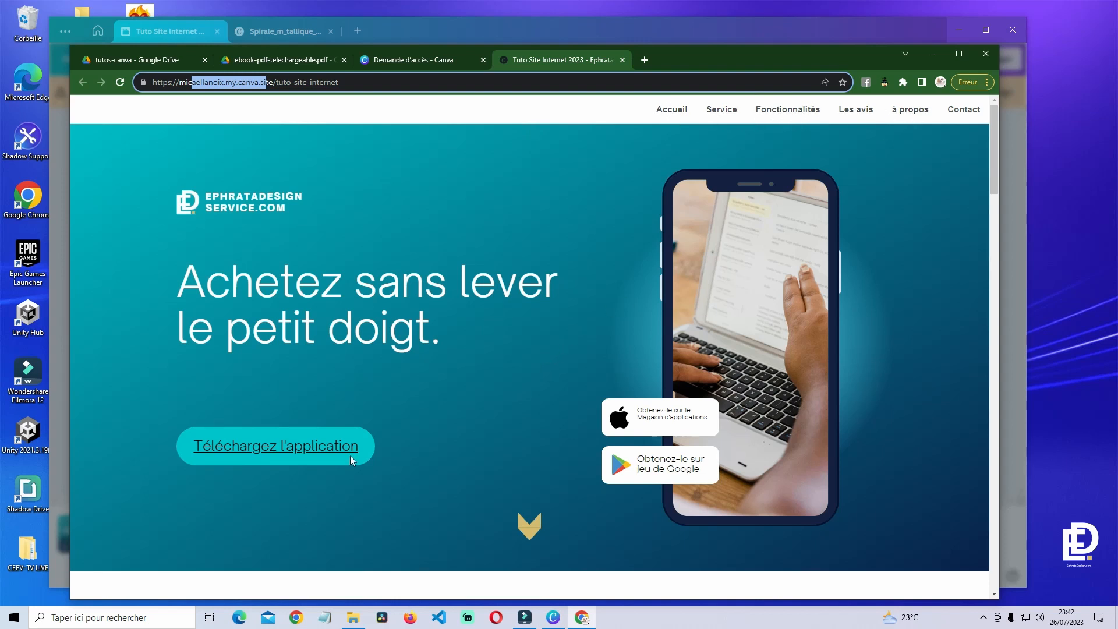
{"action": "left_click", "coordinate": [262, 449]}
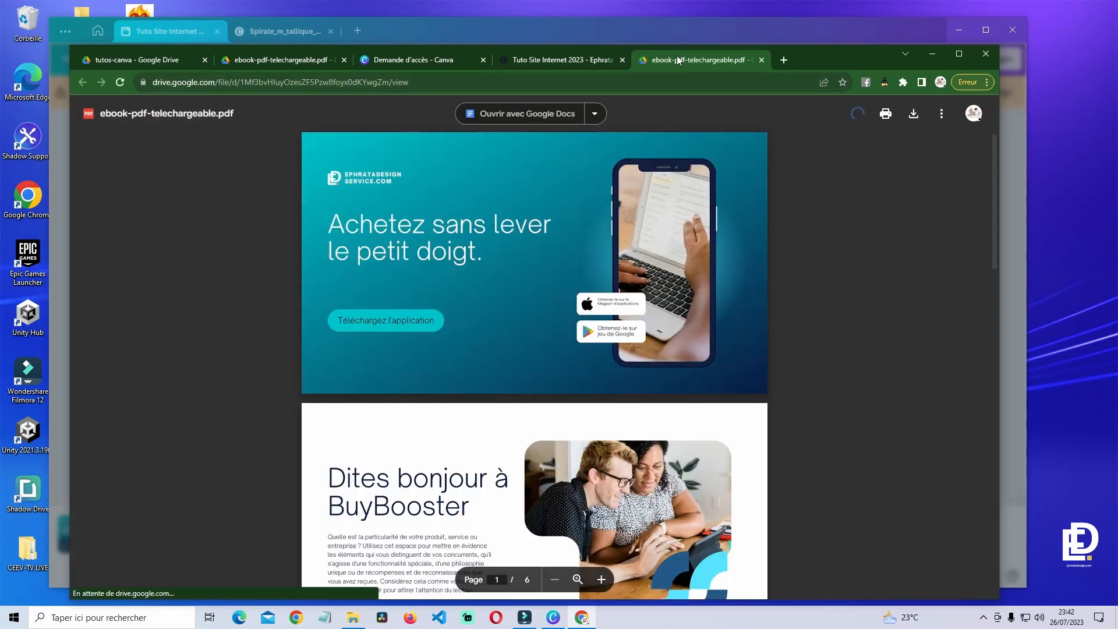
{"action": "middle_click", "coordinate": [677, 56]}
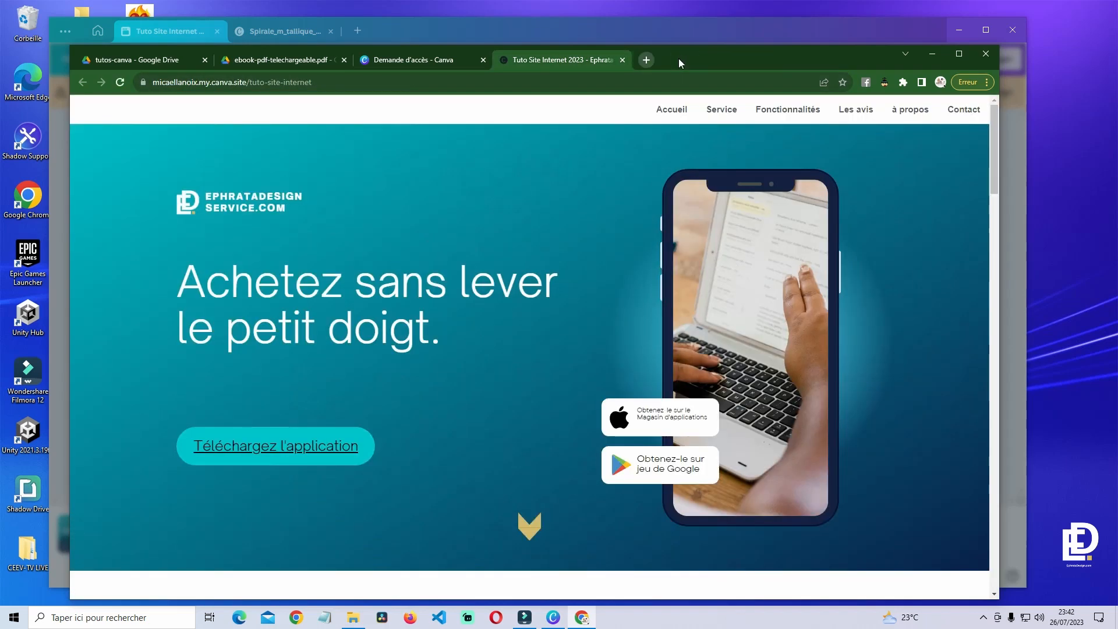
{"action": "left_click", "coordinate": [526, 521]}
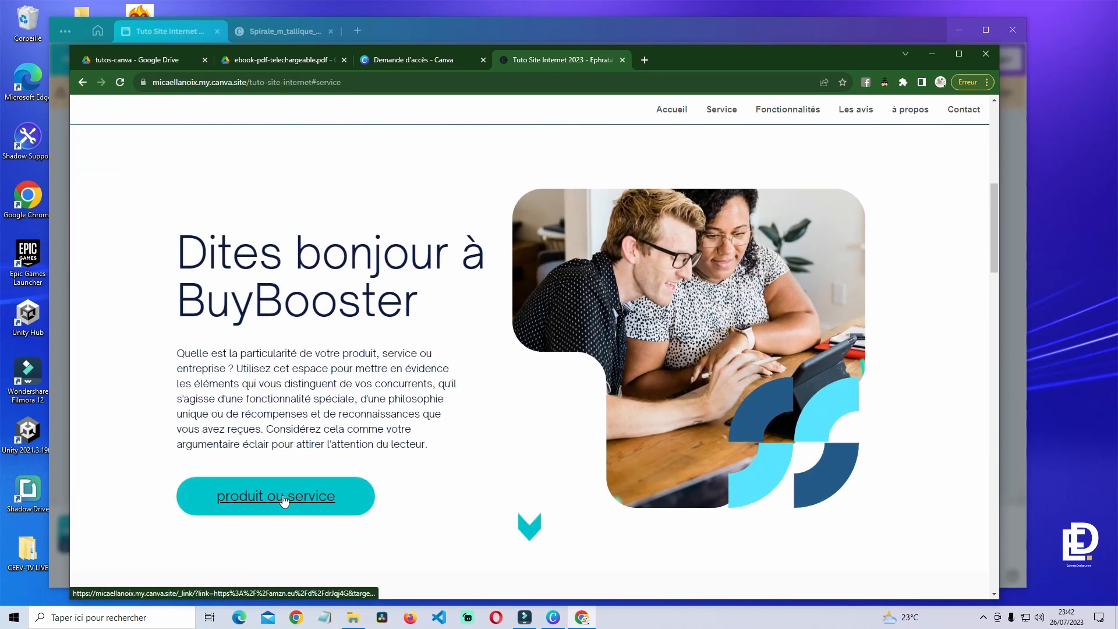
{"action": "left_click", "coordinate": [285, 500]}
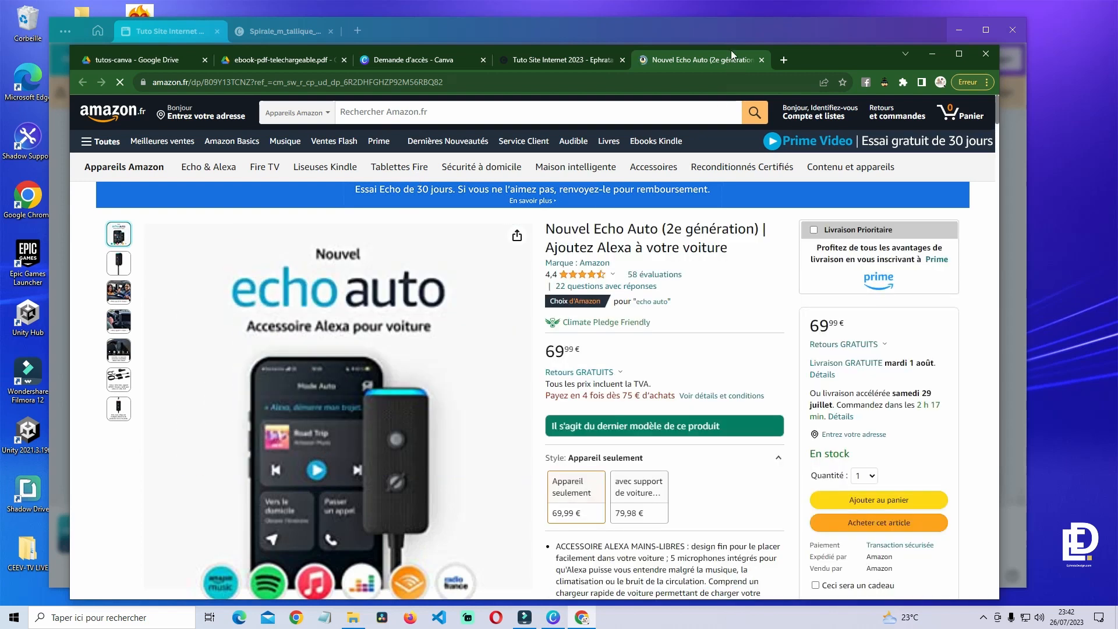
{"action": "middle_click", "coordinate": [721, 57]}
- Jump to the Fonctionnalités, à propos and Contact sections via chevron and navigation links
{"action": "scroll", "coordinate": [420, 473], "scroll_direction": "down", "scroll_amount": 8}
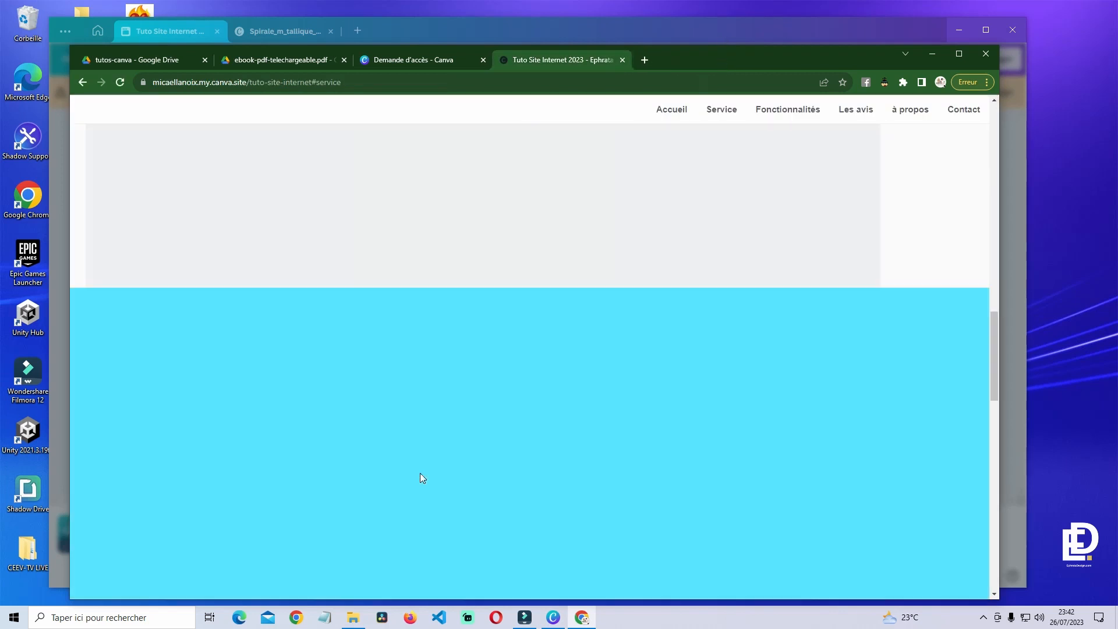
{"action": "scroll", "coordinate": [420, 473], "scroll_direction": "up", "scroll_amount": 10}
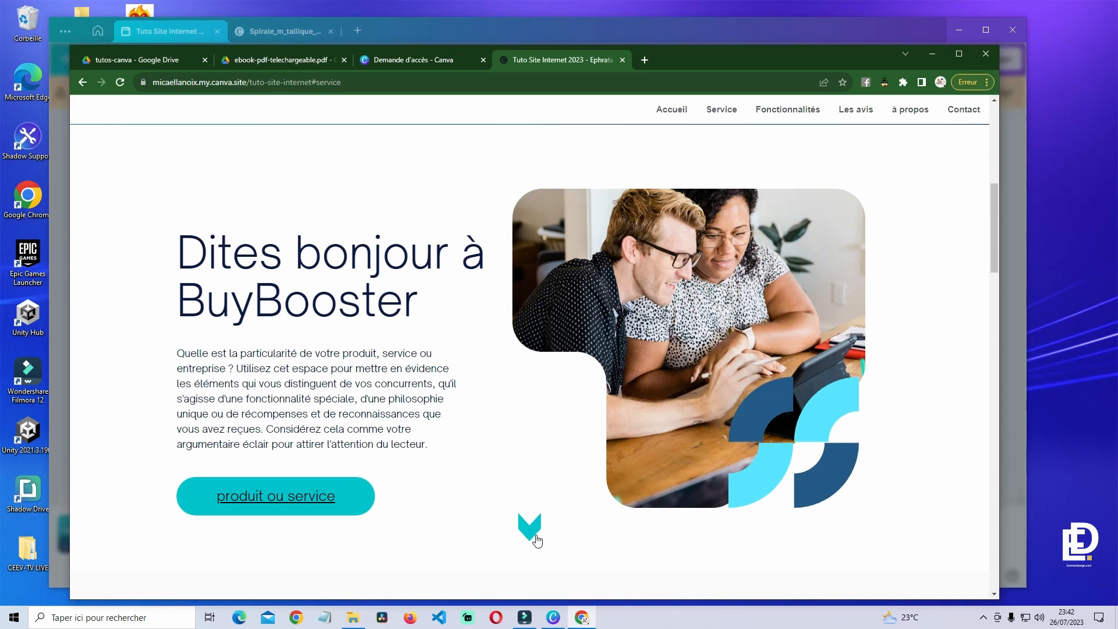
{"action": "left_click", "coordinate": [536, 540]}
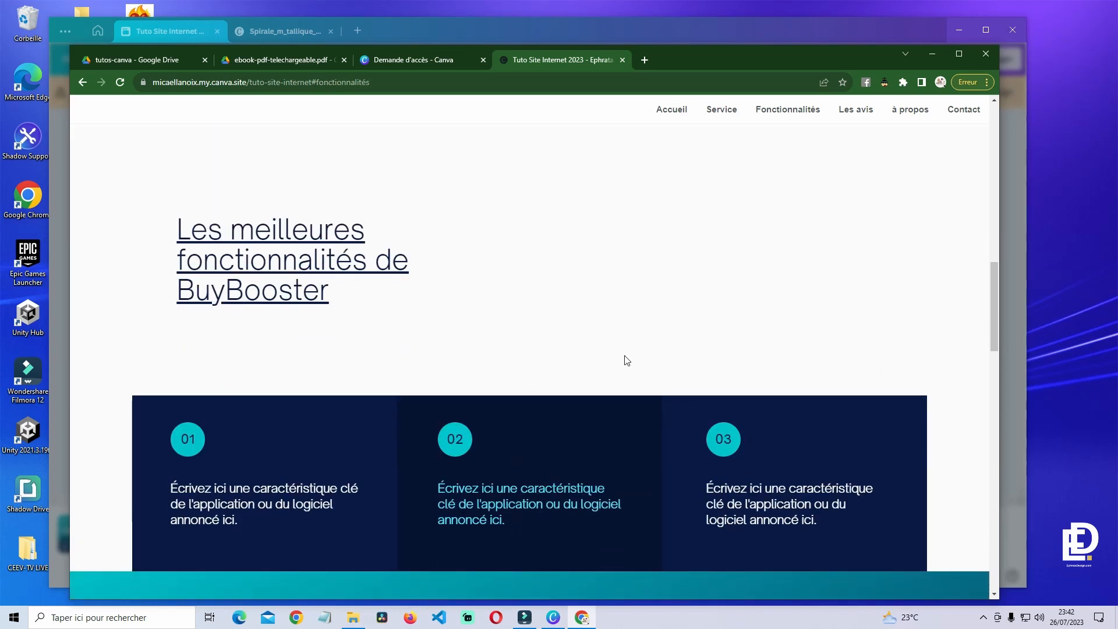
{"action": "left_click_drag", "start_coordinate": [993, 289], "coordinate": [976, 371]}
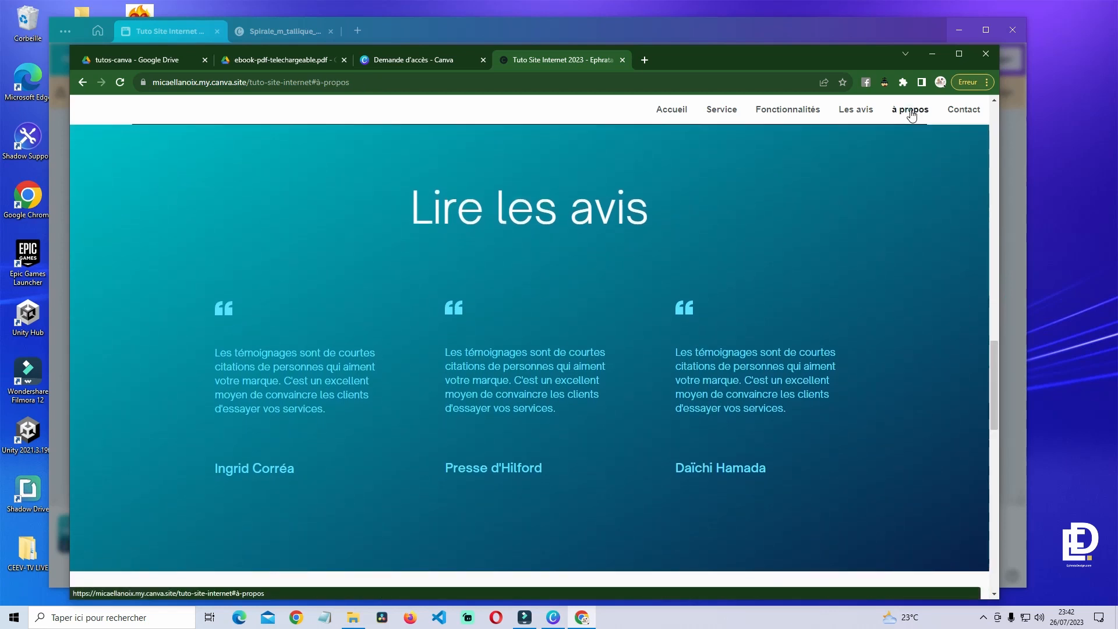
{"action": "left_click", "coordinate": [911, 111]}
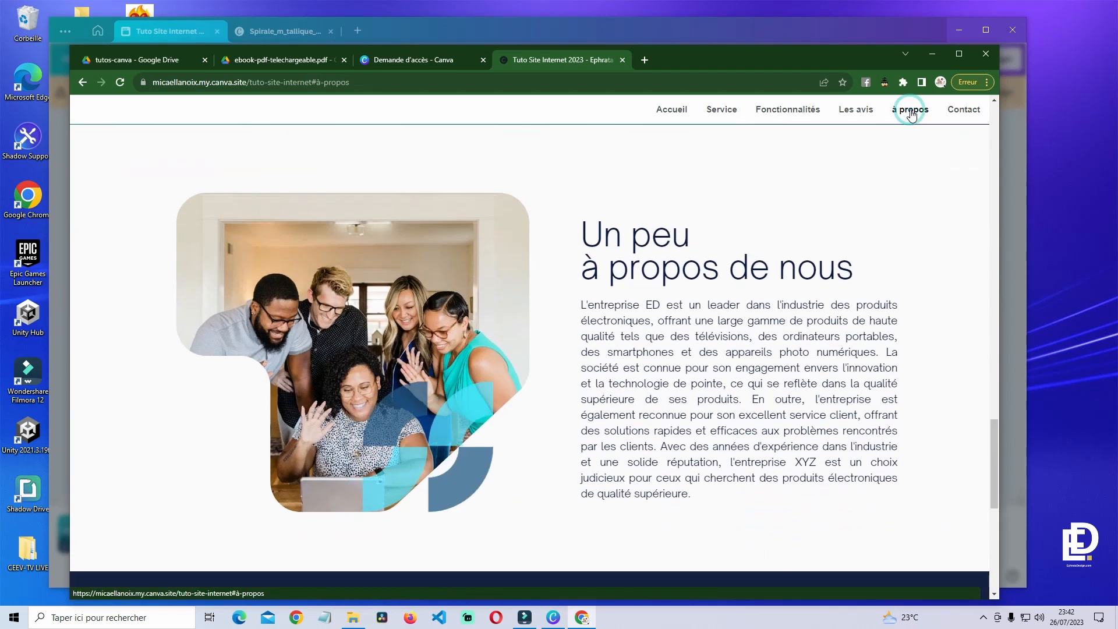
{"action": "left_click", "coordinate": [969, 112]}
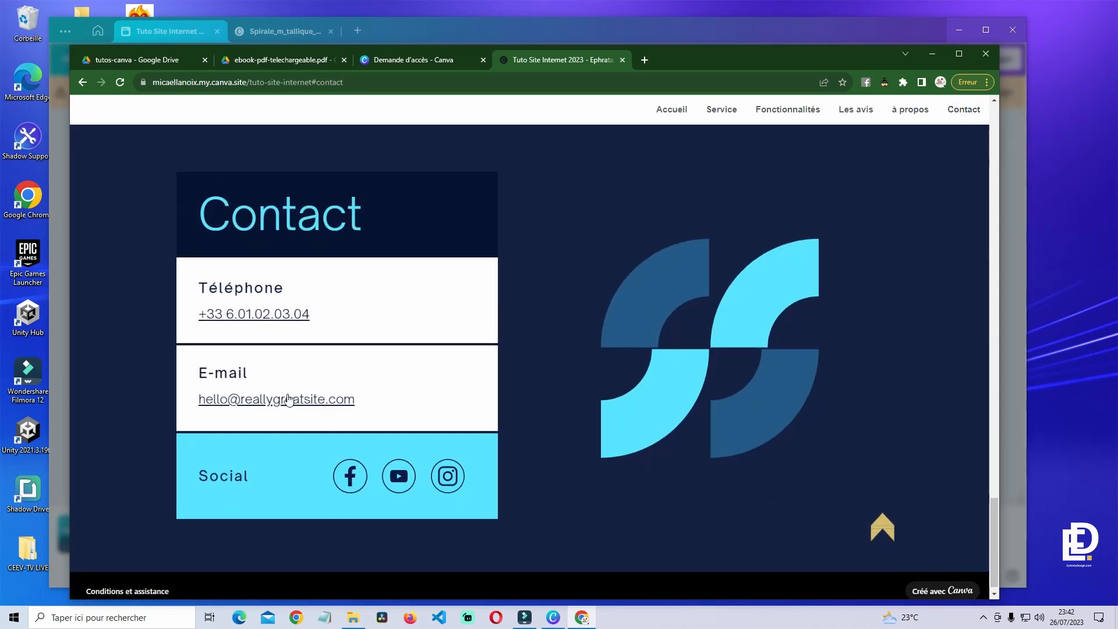
{"action": "left_click", "coordinate": [274, 316]}
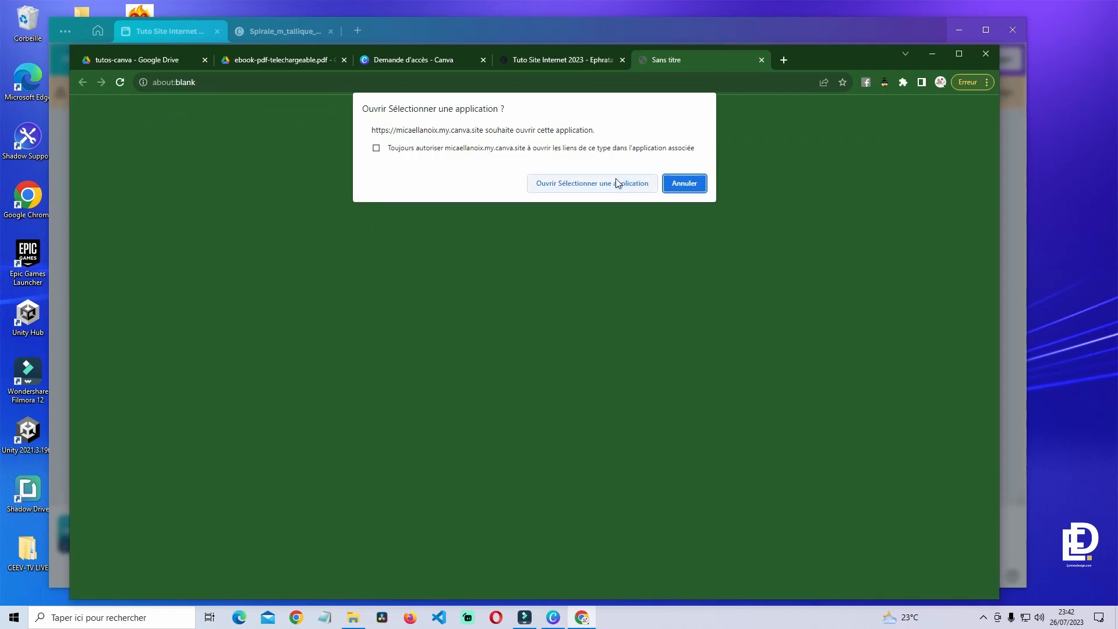
{"action": "middle_click", "coordinate": [687, 61]}
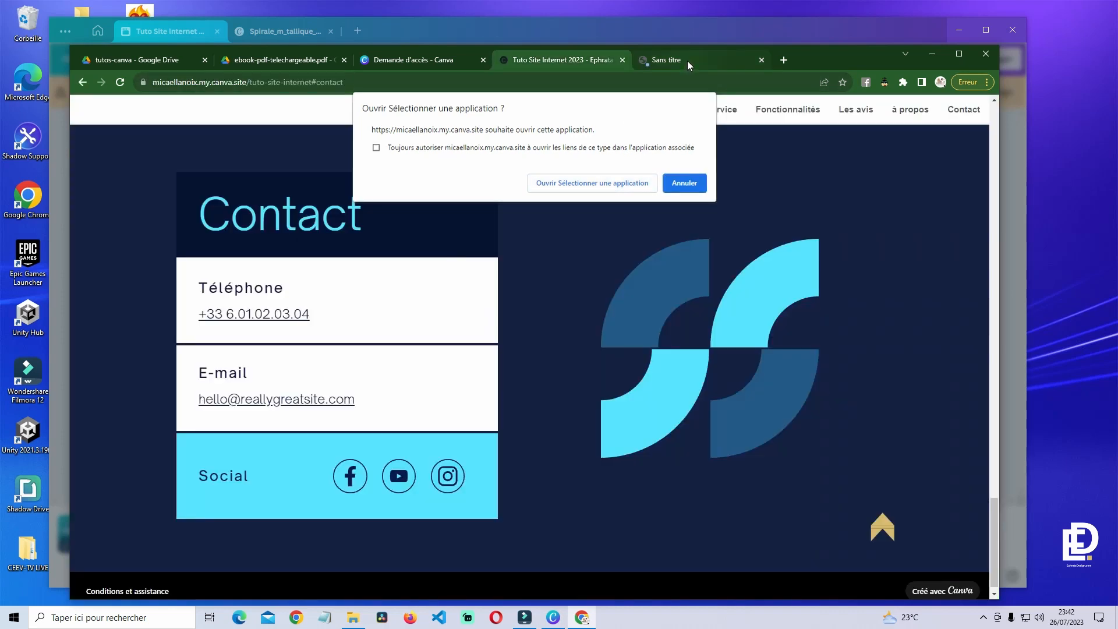
{"action": "left_click", "coordinate": [294, 399]}
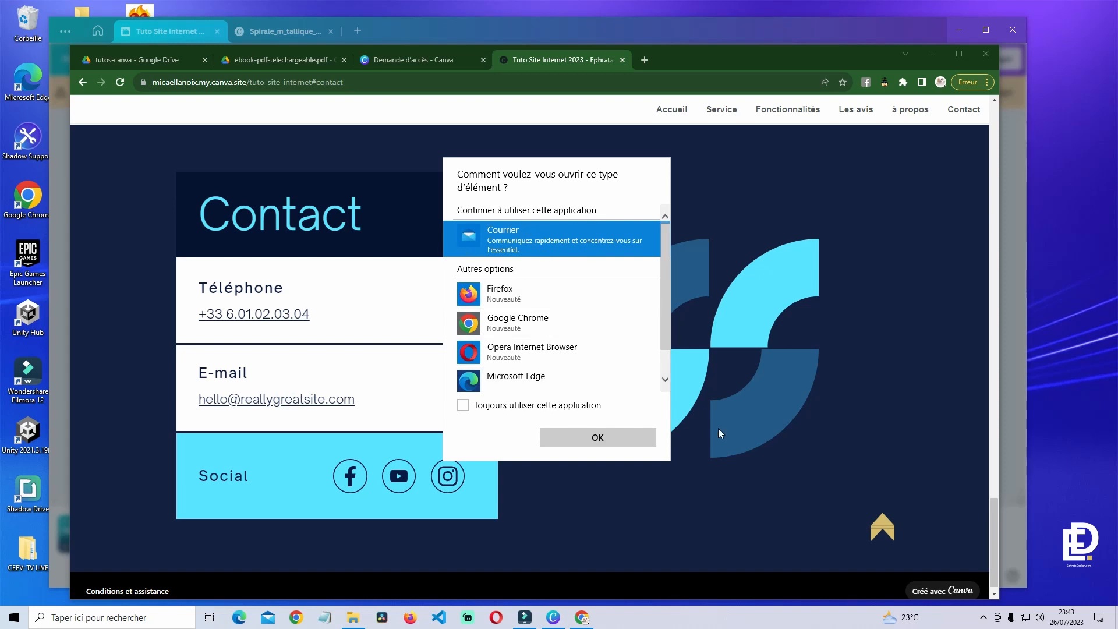
{"action": "left_click", "coordinate": [640, 440]}
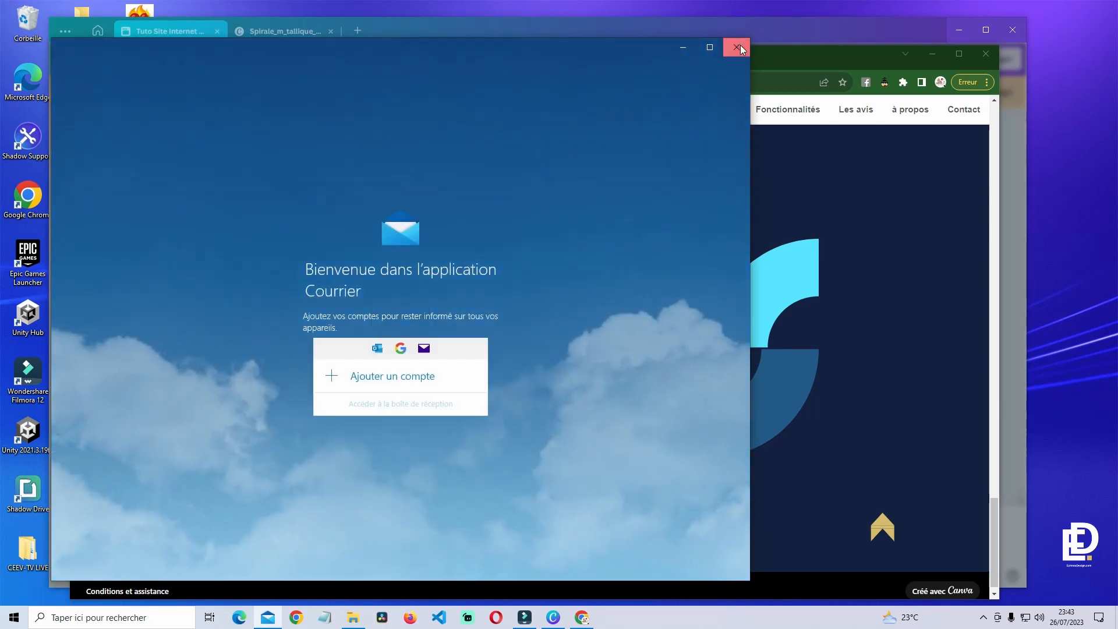
{"action": "left_click", "coordinate": [737, 47]}
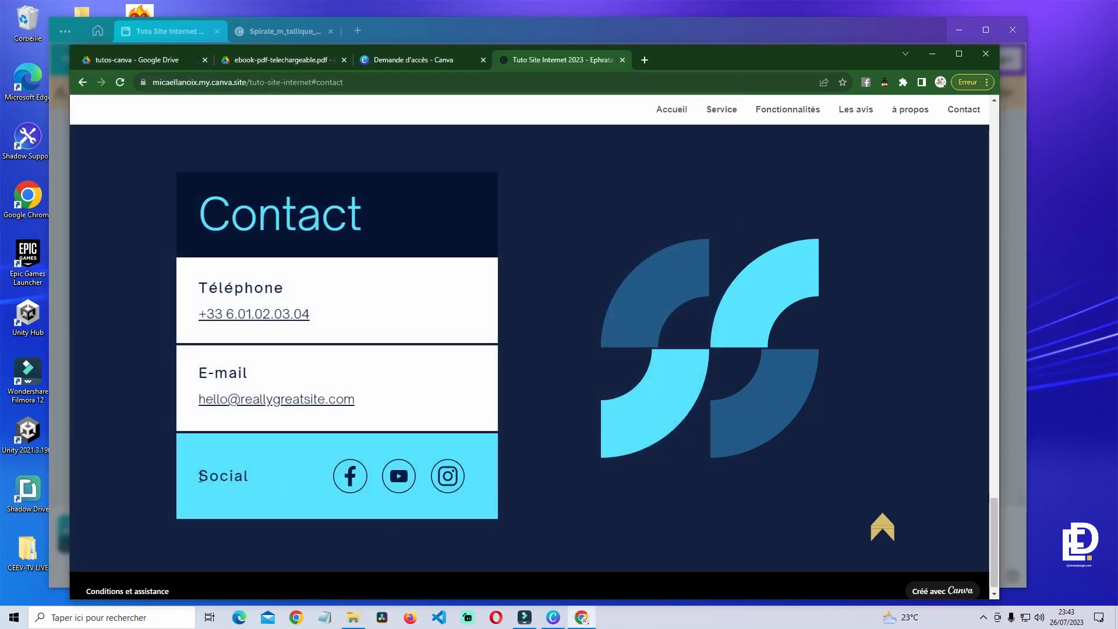
{"action": "left_click", "coordinate": [349, 476]}
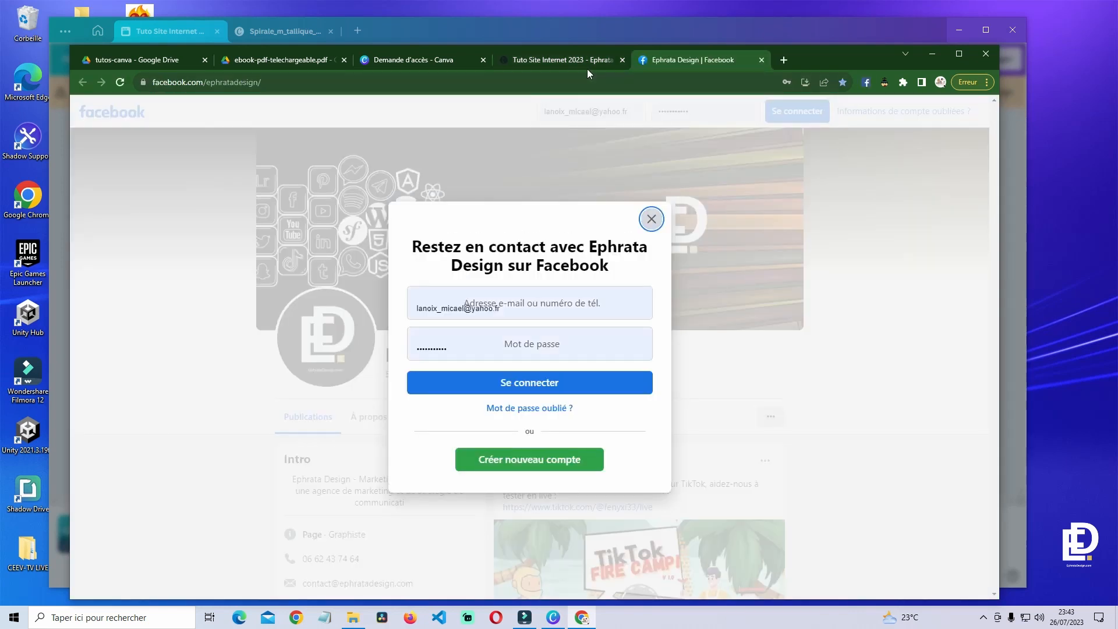
{"action": "left_click", "coordinate": [588, 64]}
{"action": "left_click", "coordinate": [398, 476]}
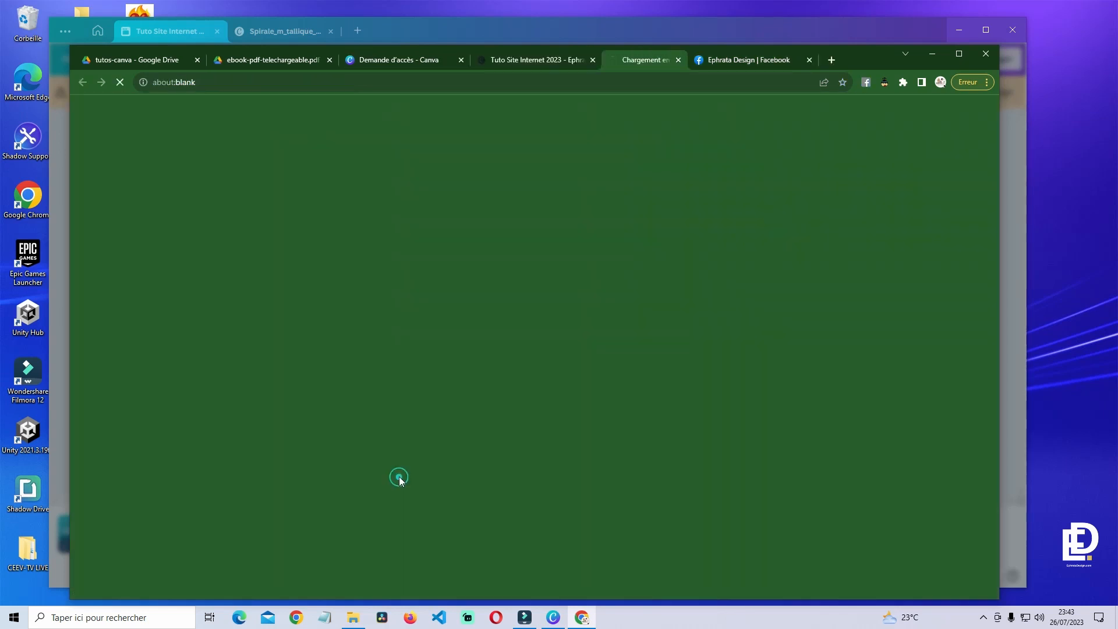
{"action": "left_click", "coordinate": [511, 58]}
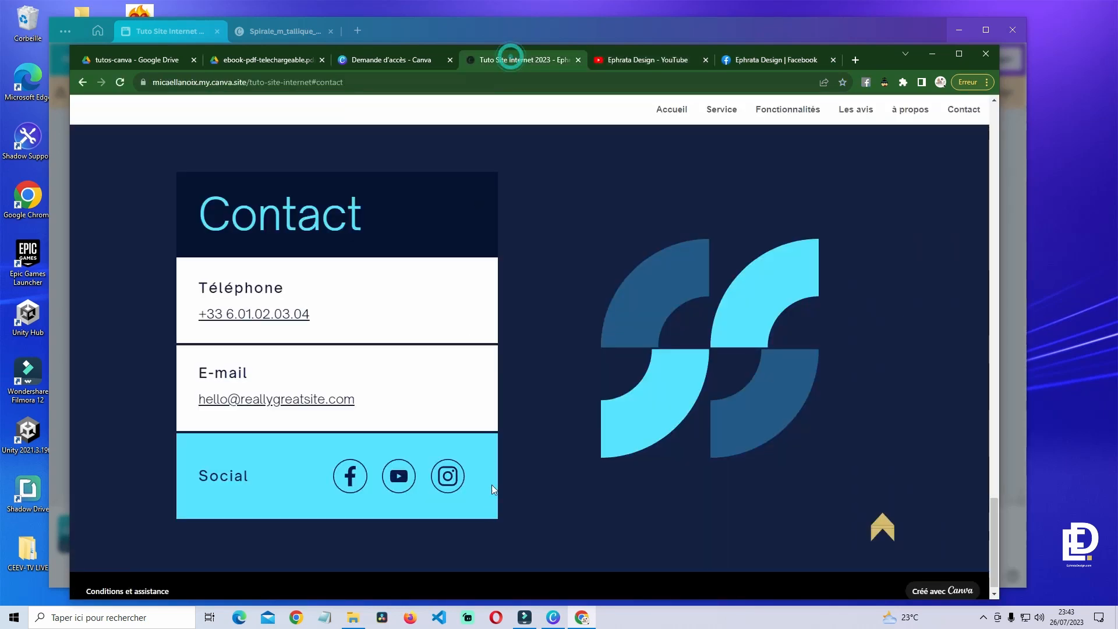
{"action": "left_click", "coordinate": [447, 483]}
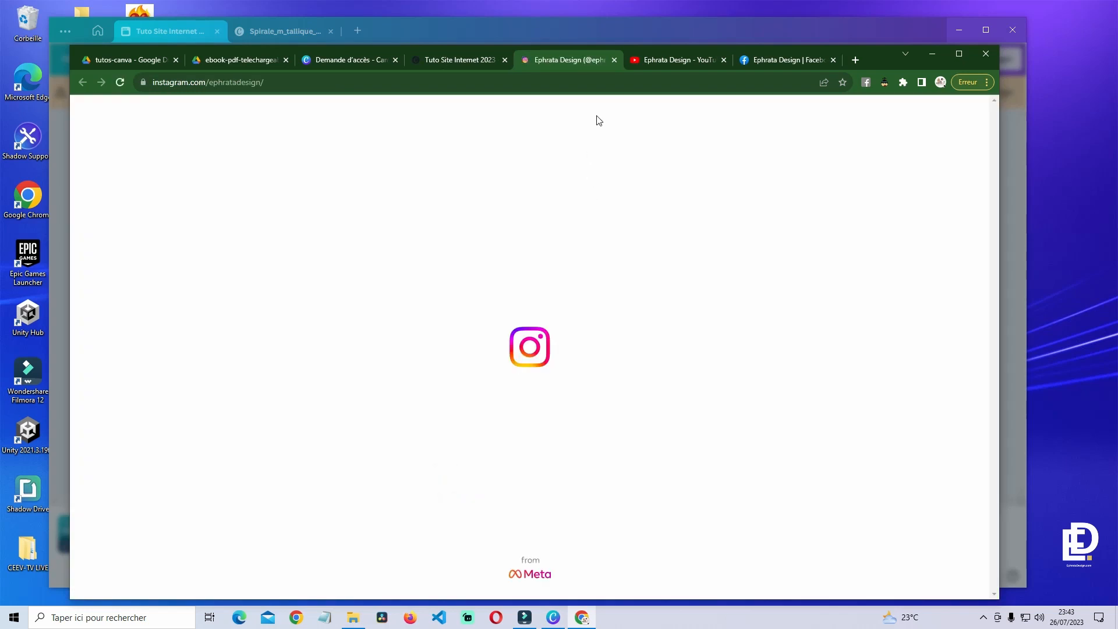
{"action": "middle_click", "coordinate": [567, 61]}
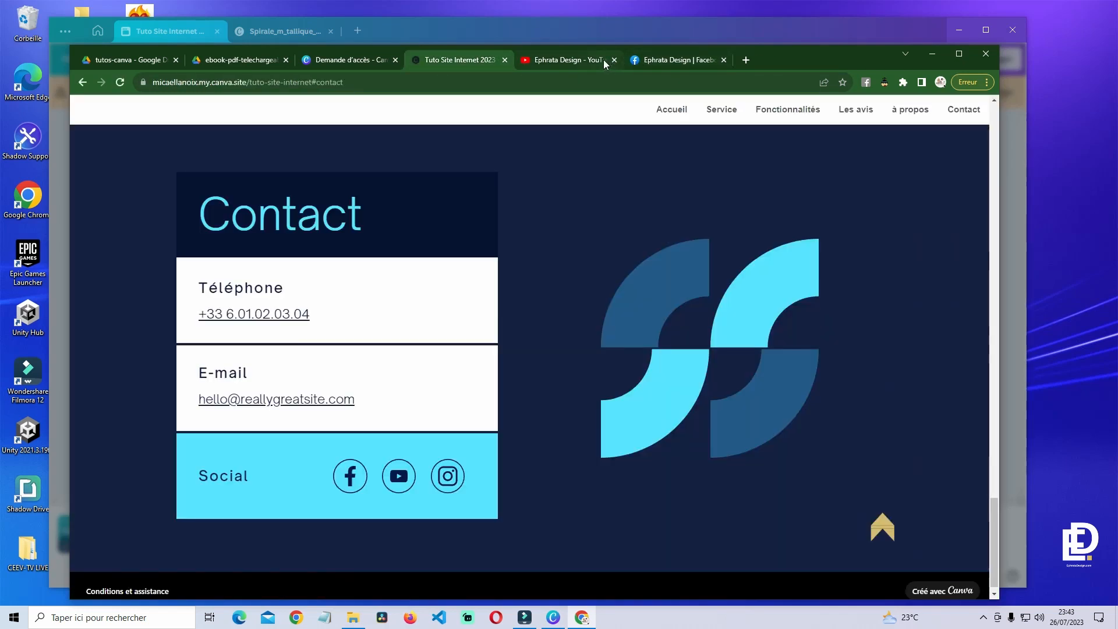
{"action": "middle_click", "coordinate": [568, 61]}
{"action": "middle_click", "coordinate": [568, 62]}
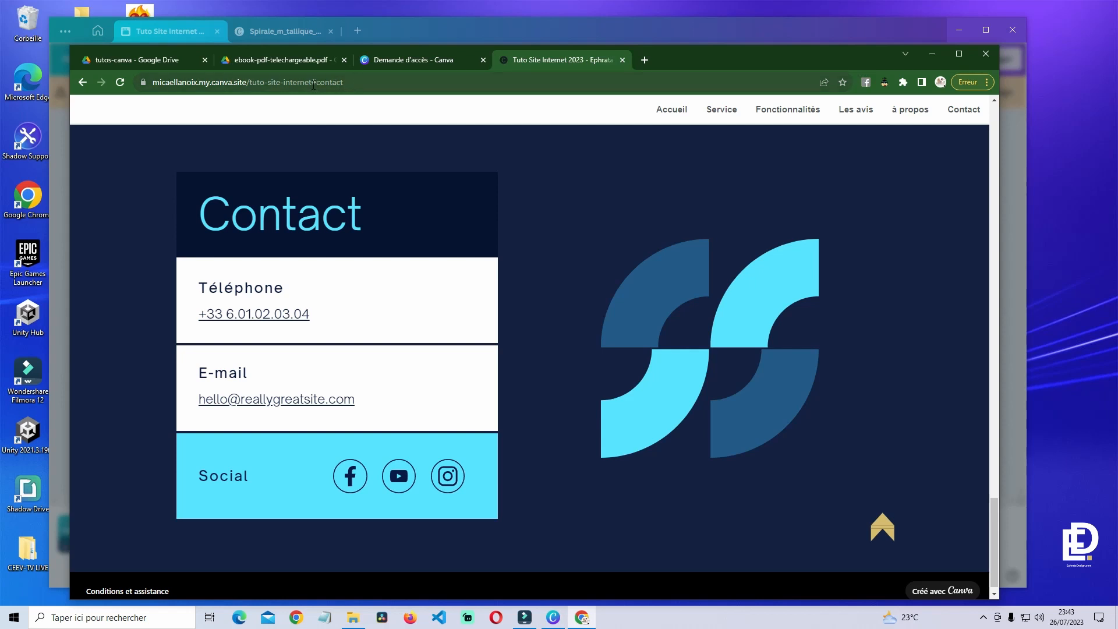
{"action": "left_click_drag", "start_coordinate": [313, 85], "coordinate": [144, 93]}
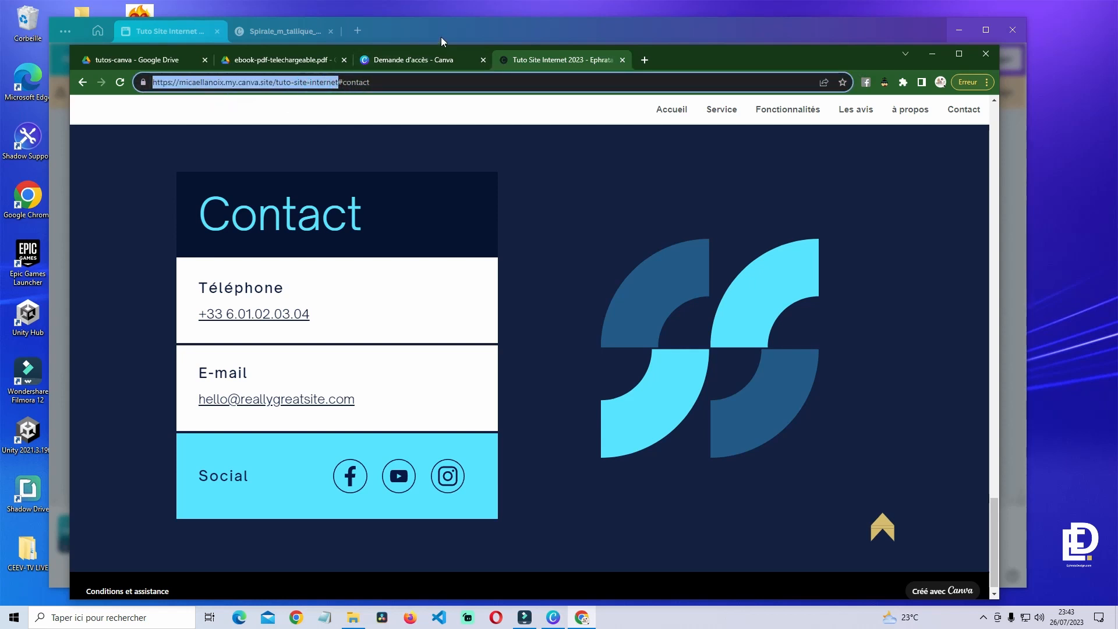
{"action": "left_click_drag", "start_coordinate": [735, 58], "coordinate": [734, 83]}
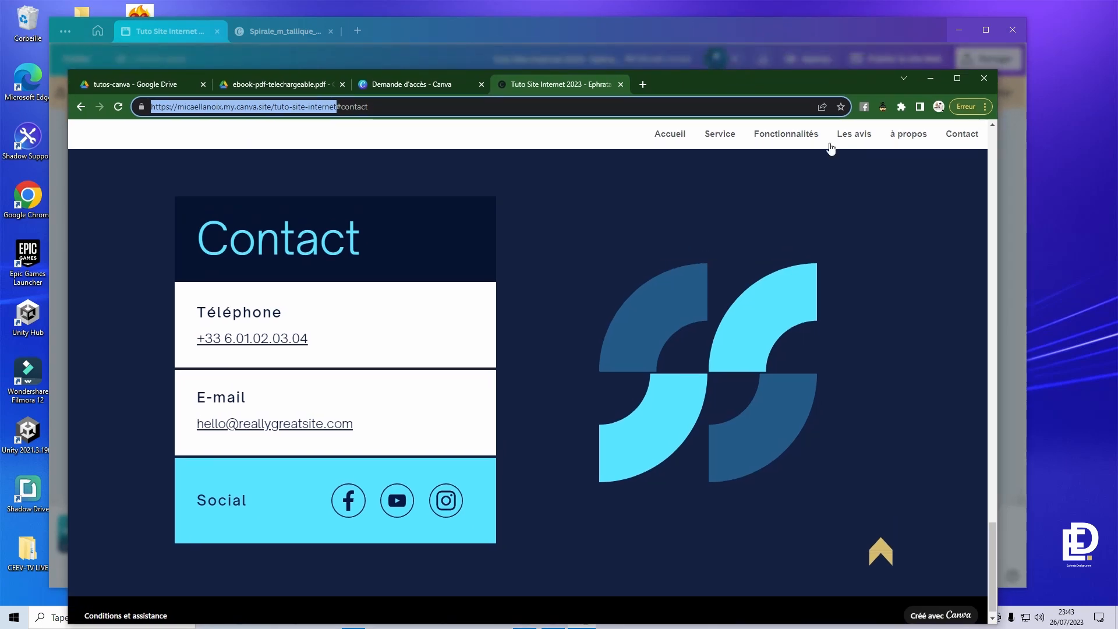
- Return to Canva, dismiss the published message, click 'Modifier le design', and open publishing settings
{"action": "left_click", "coordinate": [928, 81]}
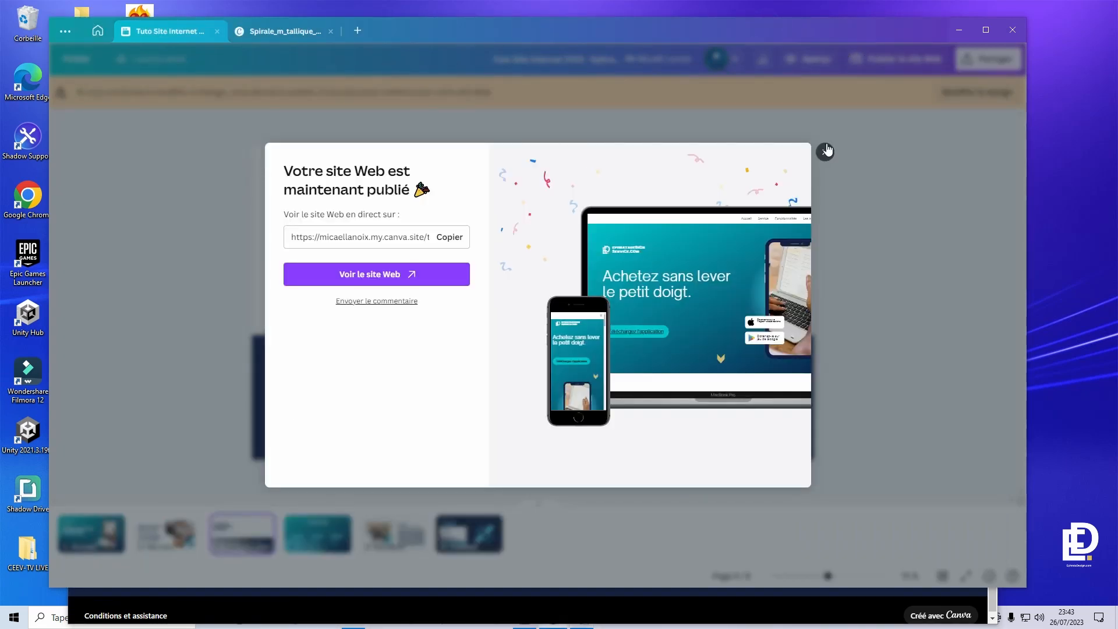
{"action": "left_click", "coordinate": [825, 151]}
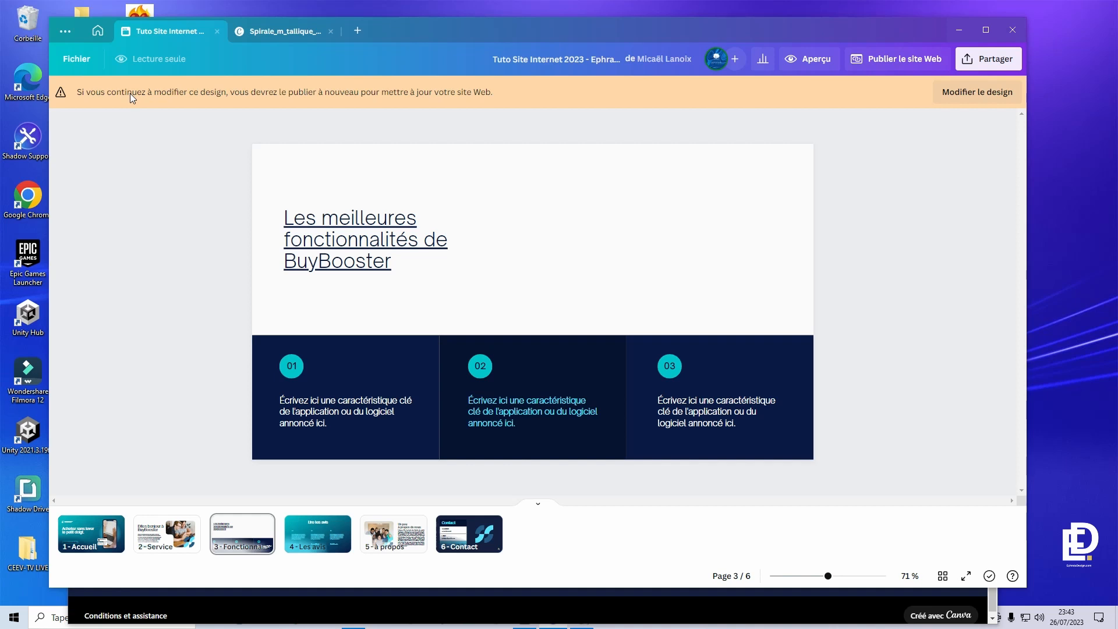
{"action": "left_click", "coordinate": [988, 92]}
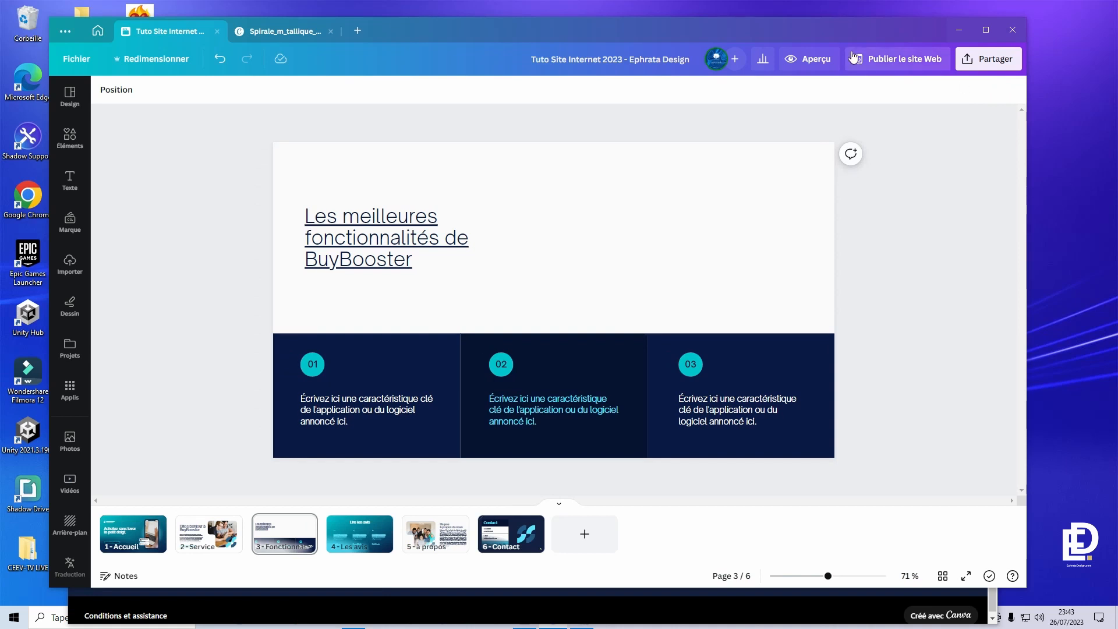
{"action": "left_click_drag", "start_coordinate": [847, 31], "coordinate": [829, 24]}
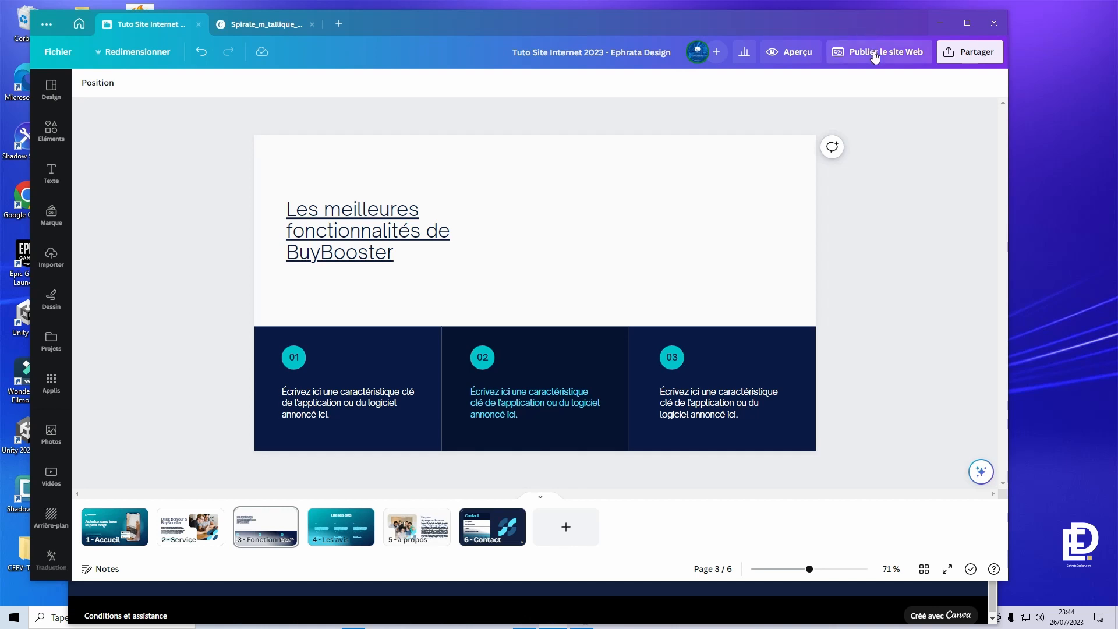
{"action": "left_click", "coordinate": [875, 54]}
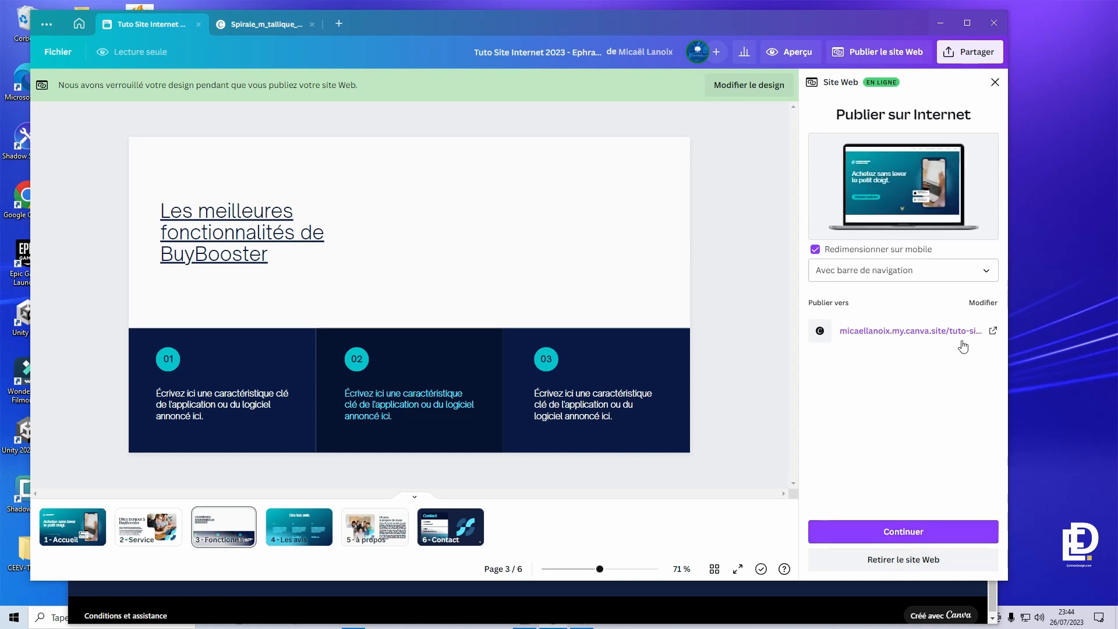
- Switch to buying a new domain and claim mes-services-tuto.com at 19,99 €/an
{"action": "left_click", "coordinate": [977, 304]}
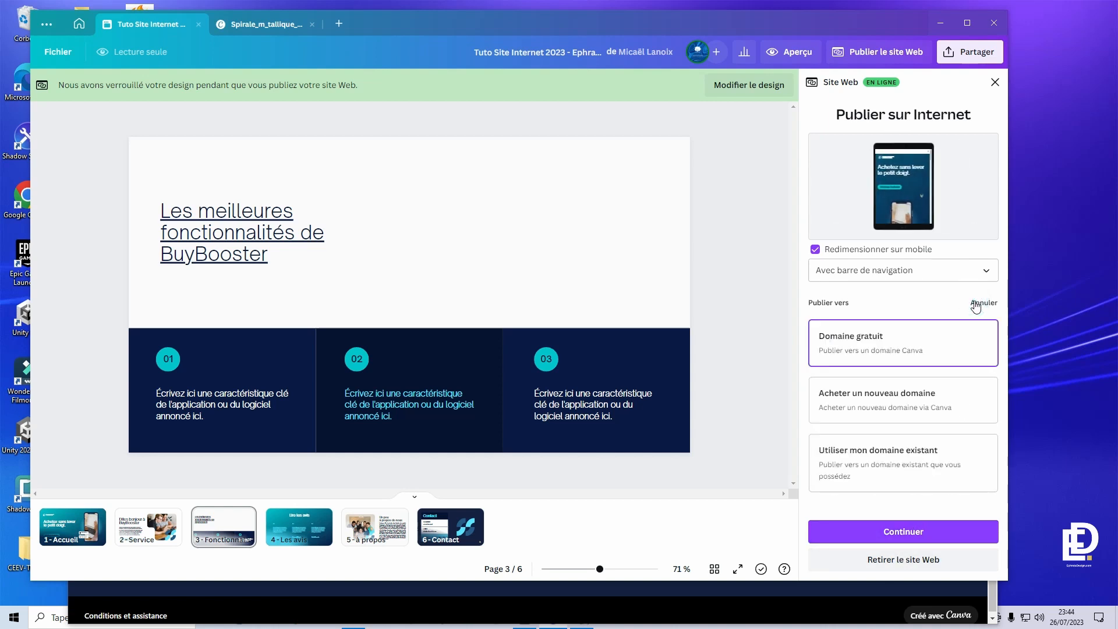
{"action": "left_click", "coordinate": [915, 400]}
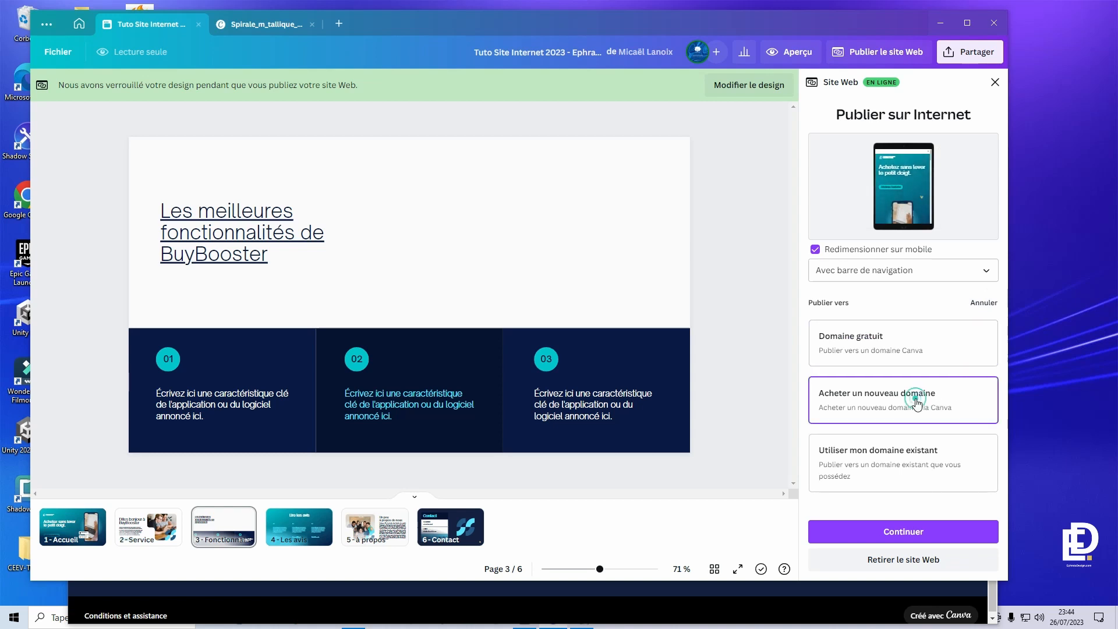
{"action": "left_click", "coordinate": [913, 533]}
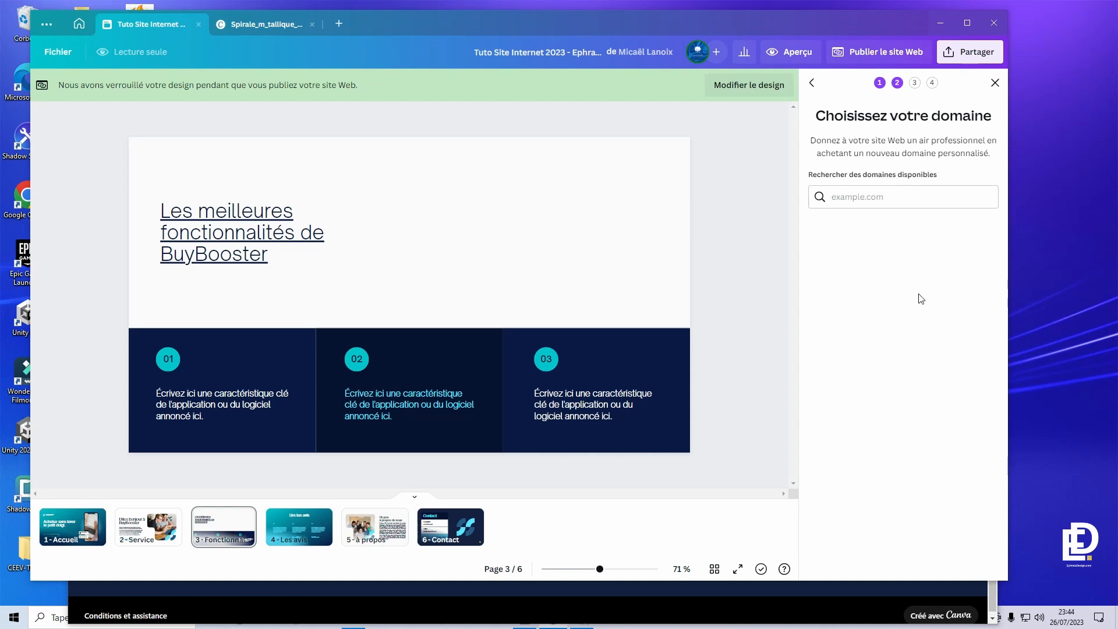
{"action": "left_click", "coordinate": [897, 198]}
{"action": "type", "text": "mes-services-tut"}
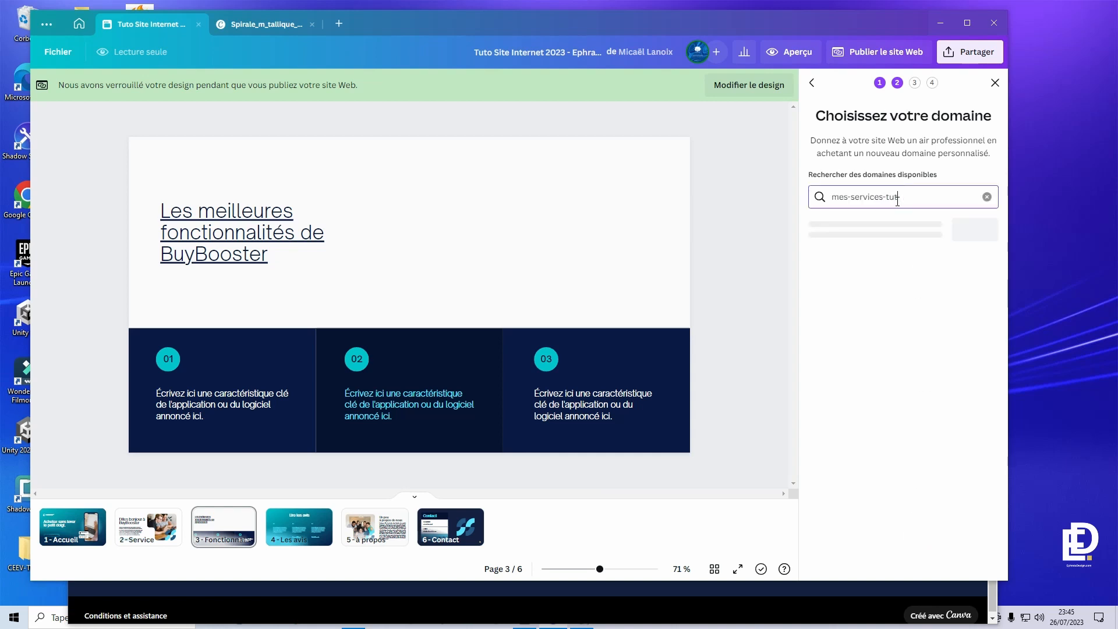
{"action": "type", "text": "o.ci"}
{"action": "type", "text": "om"}
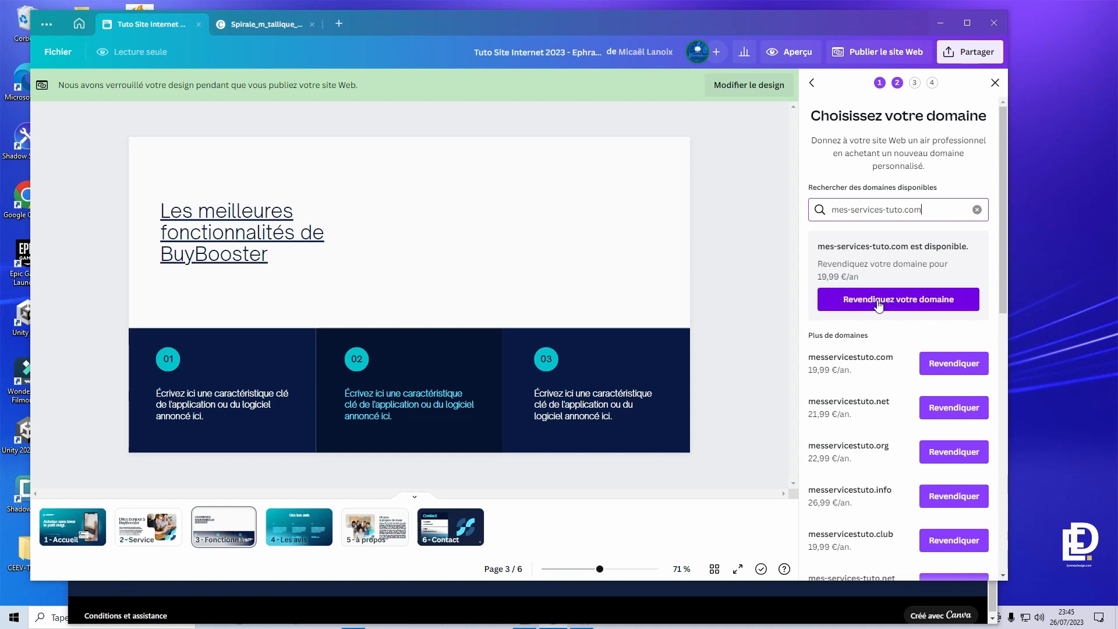
{"action": "left_click", "coordinate": [883, 300]}
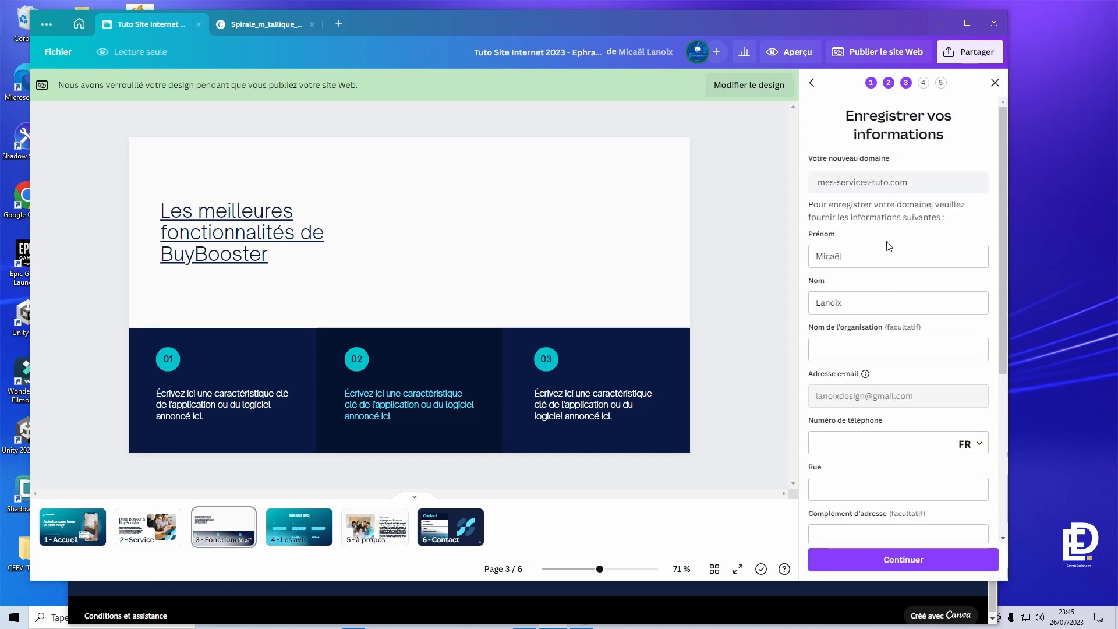
- Look over the domain owner's registration form and submit it
{"action": "scroll", "coordinate": [894, 256], "scroll_direction": "down", "scroll_amount": 5}
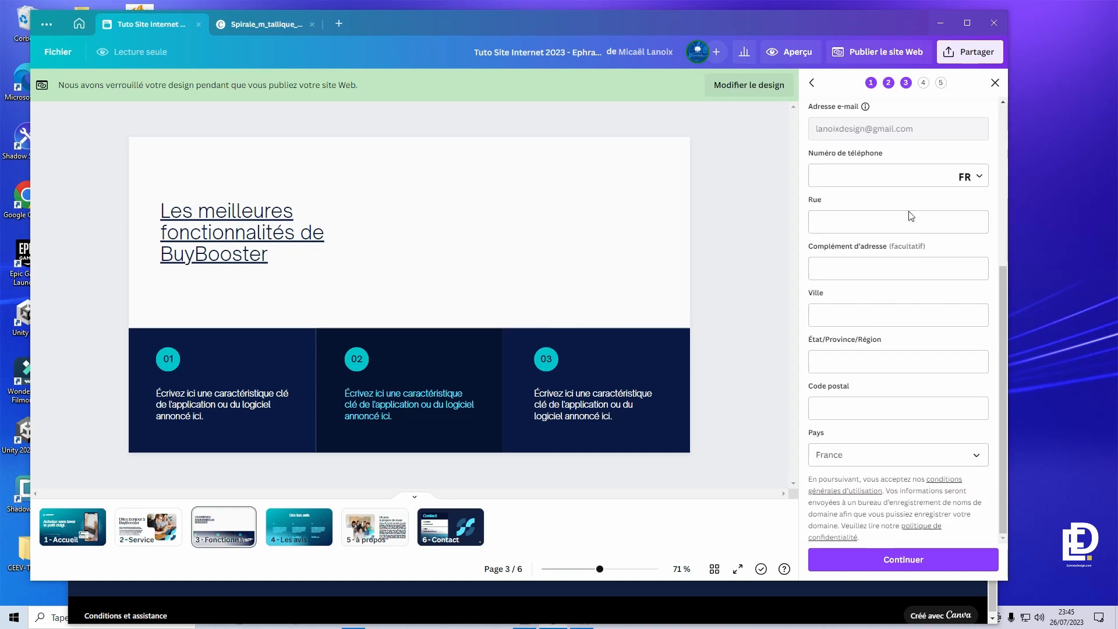
{"action": "scroll", "coordinate": [910, 405], "scroll_direction": "up", "scroll_amount": 5}
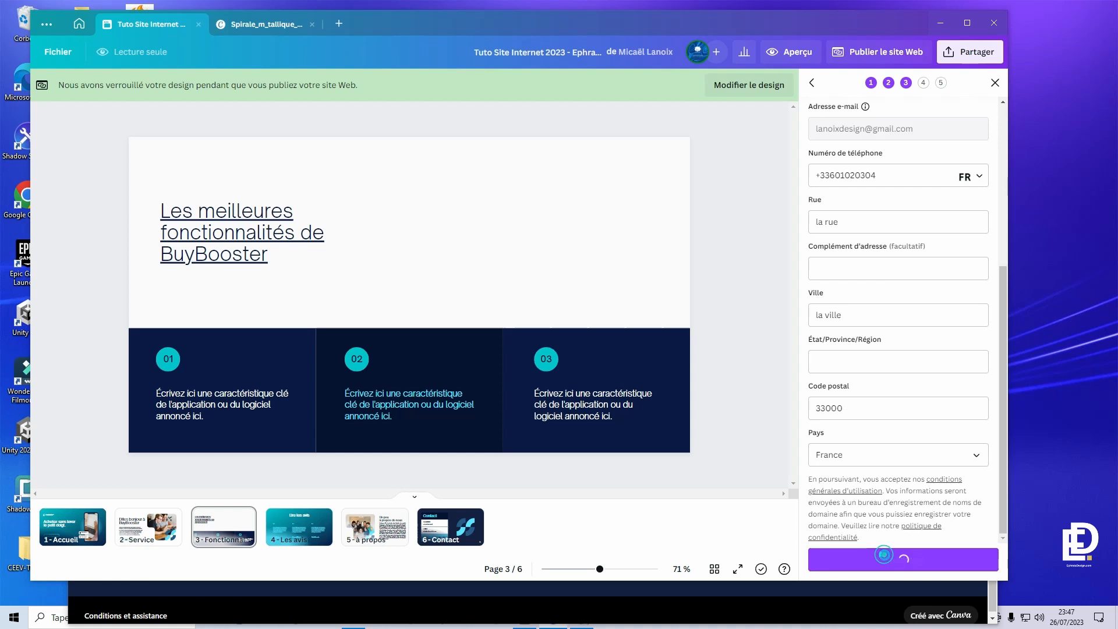
{"action": "left_click", "coordinate": [903, 559]}
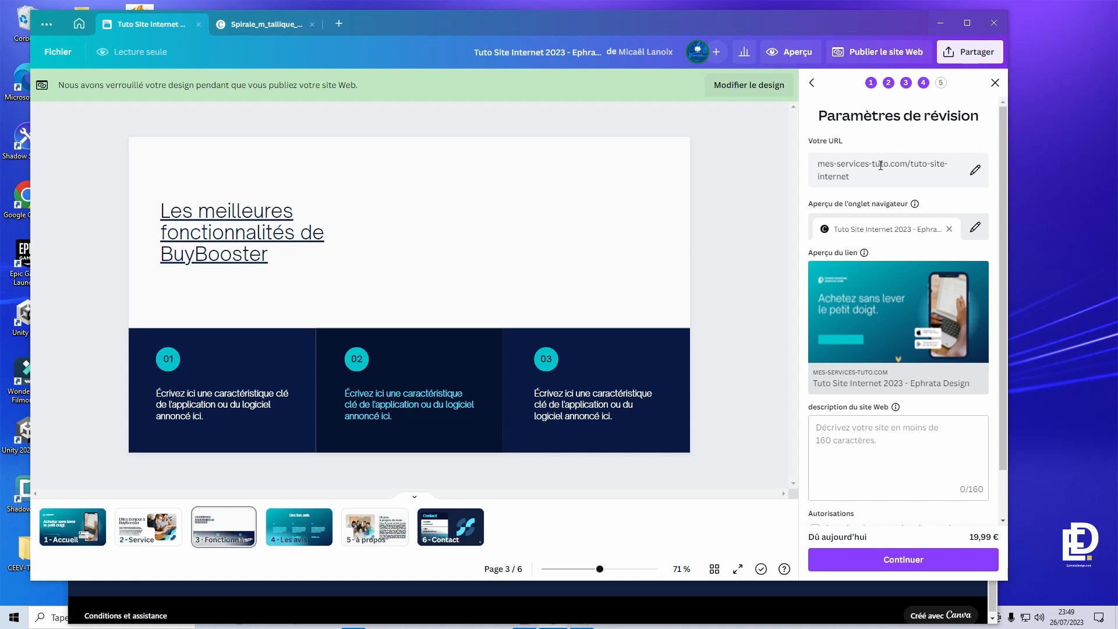
- Upload the colour-palette image as the link preview picture and continue to payment
{"action": "mouse_move", "coordinate": [919, 304]}
{"action": "left_click", "coordinate": [956, 277]}
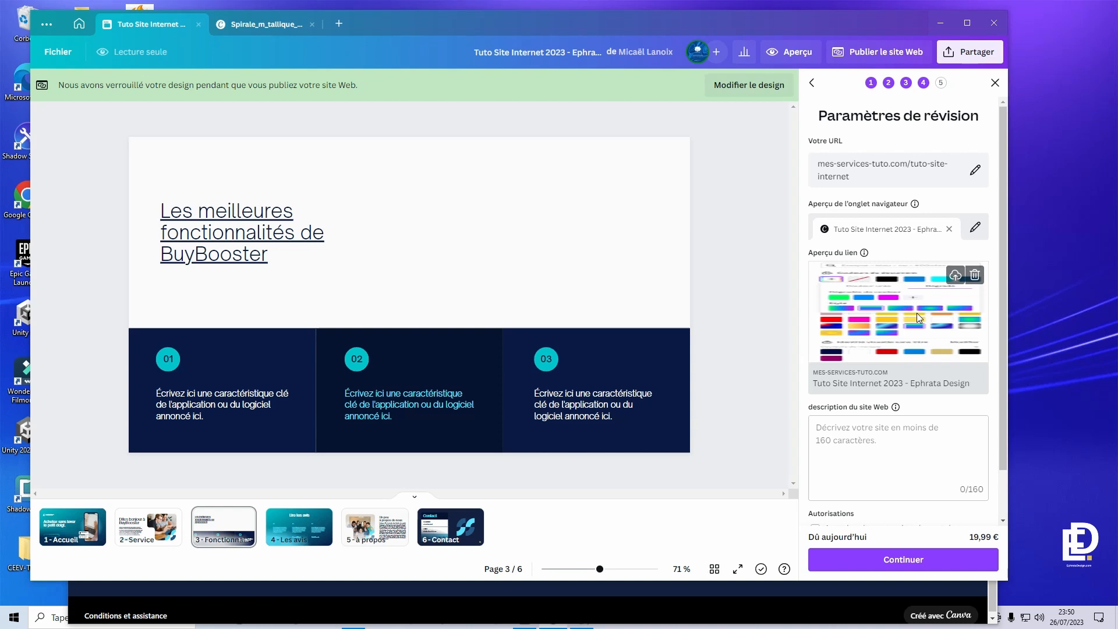
{"action": "scroll", "coordinate": [951, 418], "scroll_direction": "down", "scroll_amount": 1}
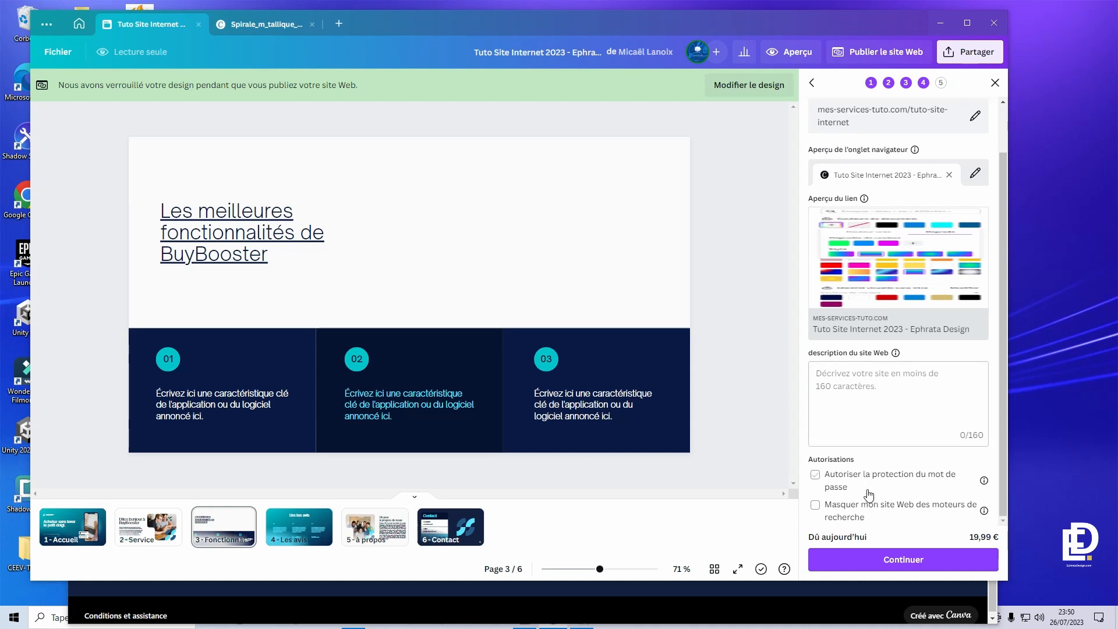
{"action": "left_click", "coordinate": [913, 561]}
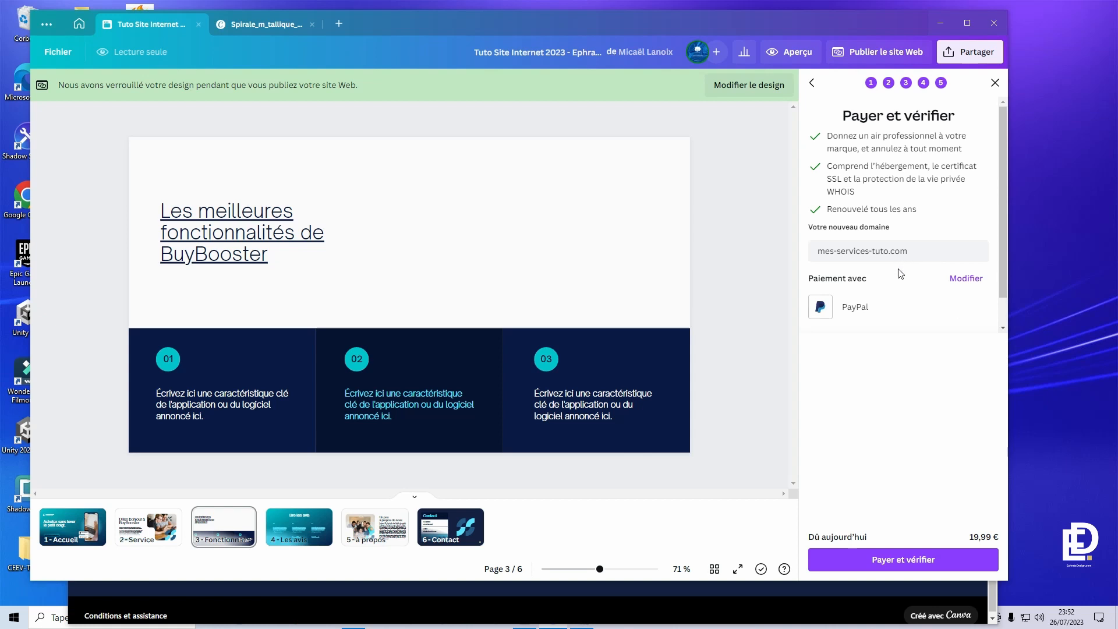
- Switch the payment method to PayPal for the 19,99 € mes-services-tuto.com domain, billing country France
{"action": "left_click", "coordinate": [966, 279]}
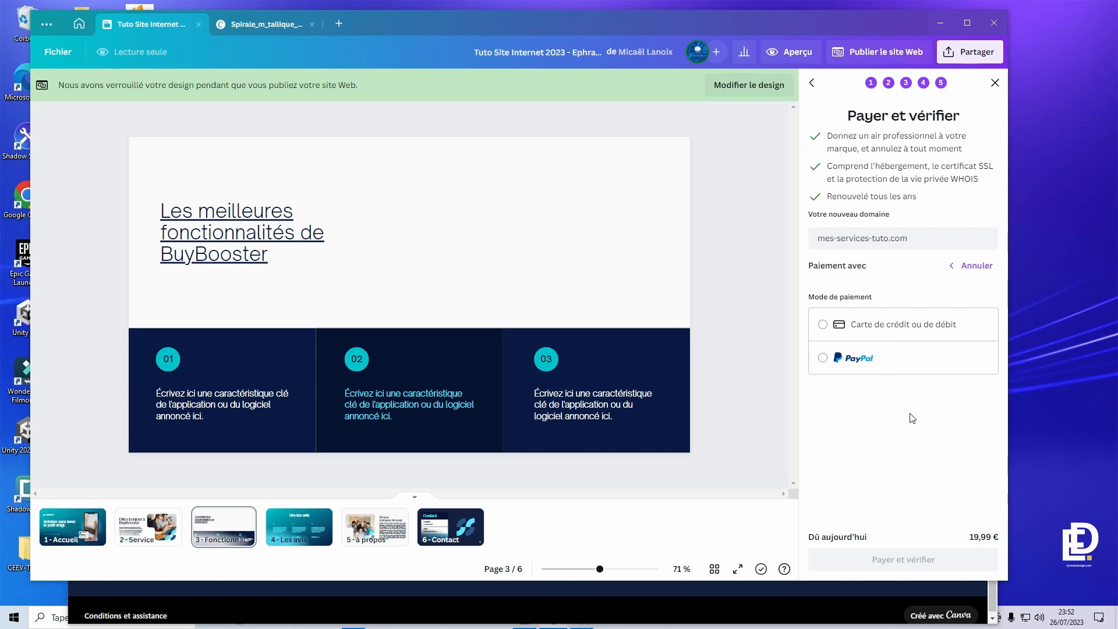
{"action": "left_click", "coordinate": [909, 358]}
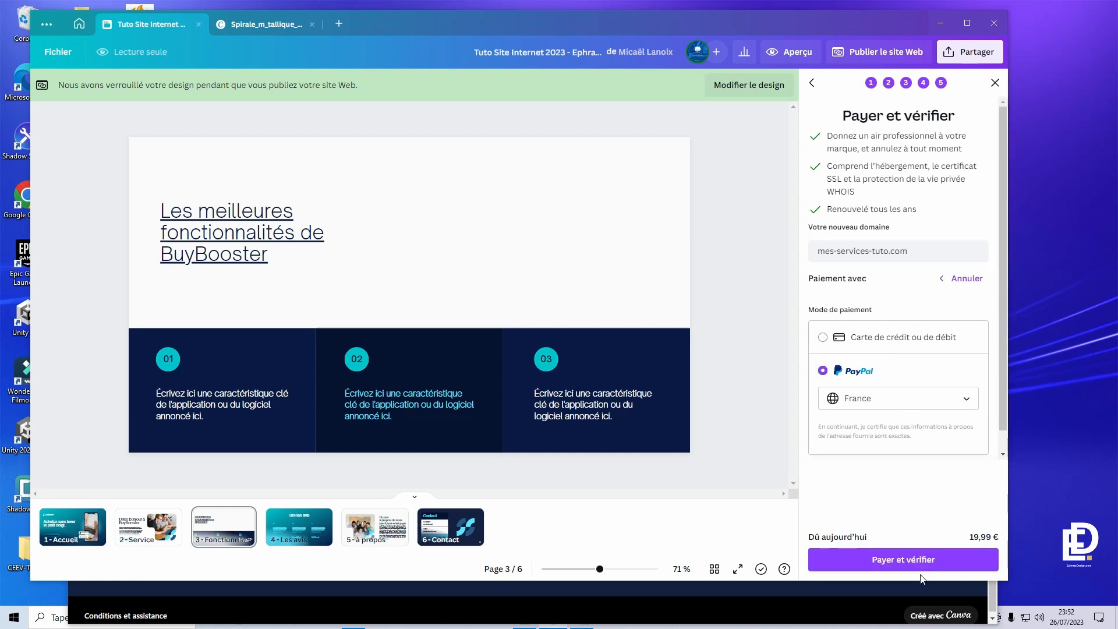